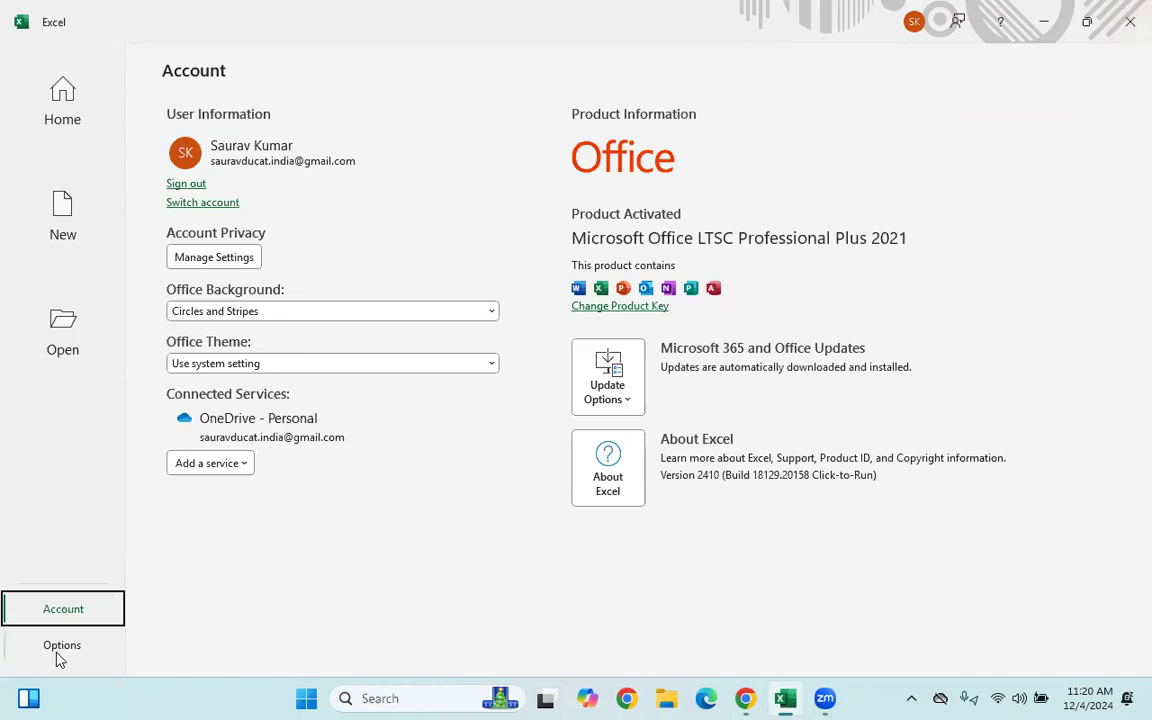
# - Browse the full gallery of Excel workbook templates from the start page
pyautogui.click(58, 121)
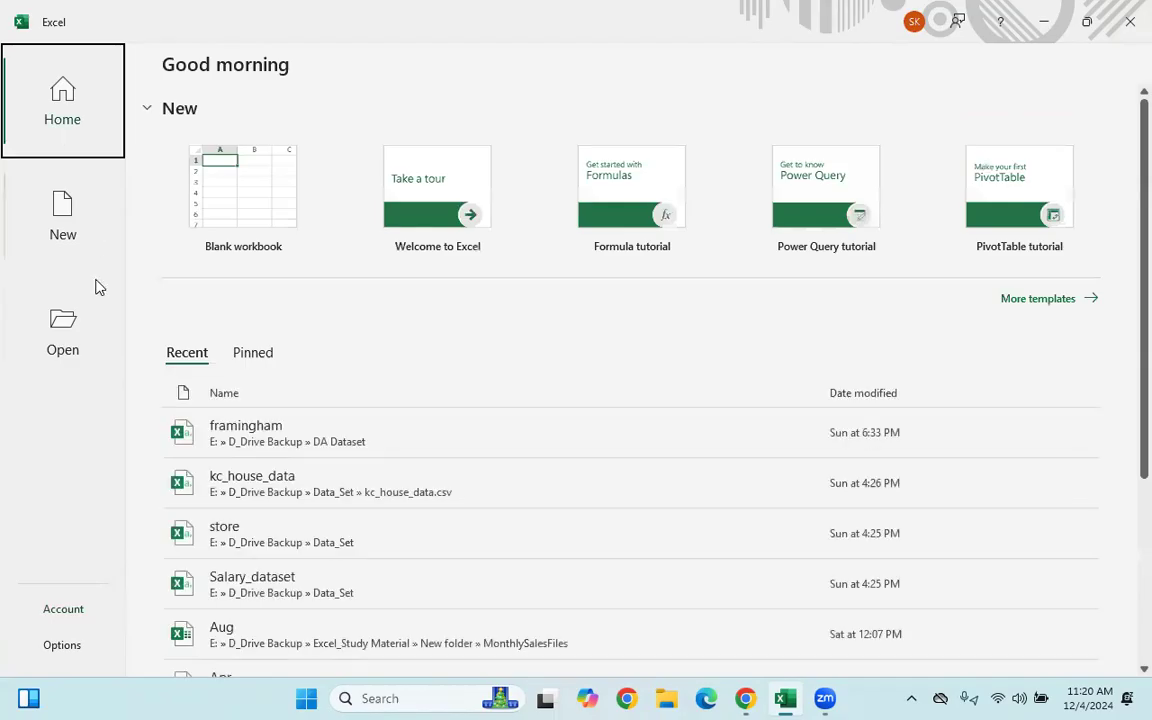
pyautogui.click(1027, 300)
pyautogui.scroll(-5, 518, 482)
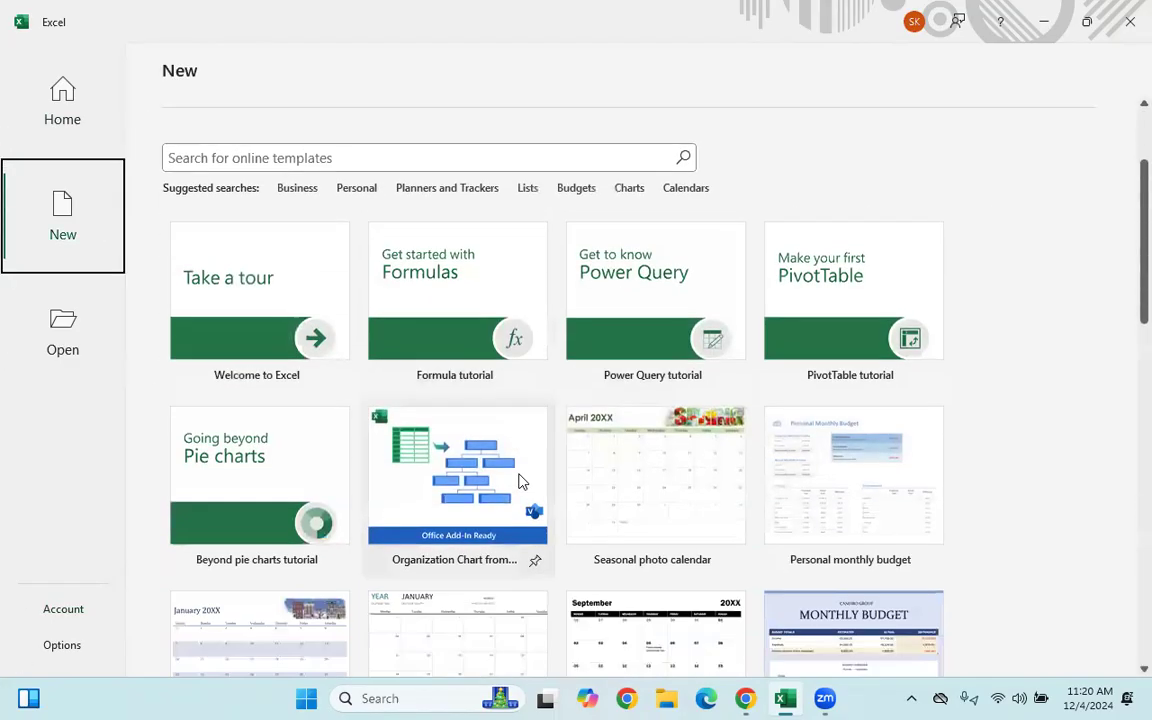
pyautogui.scroll(-3, 518, 482)
pyautogui.scroll(4, 520, 485)
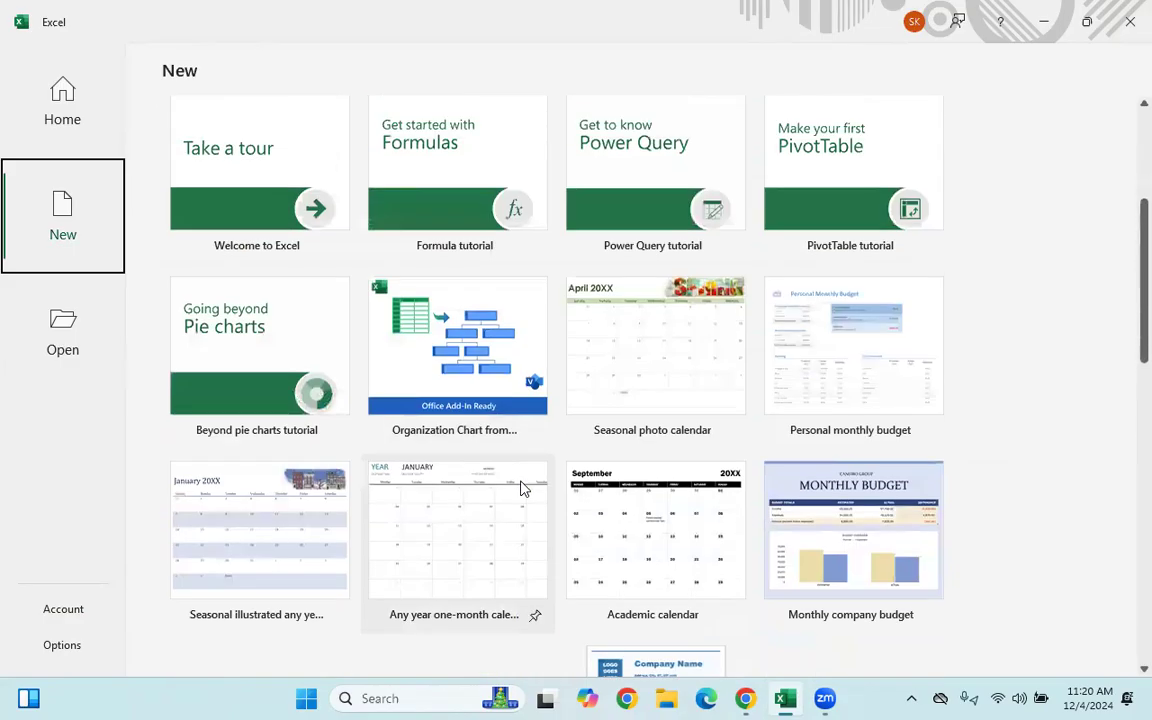
pyautogui.scroll(3, 518, 490)
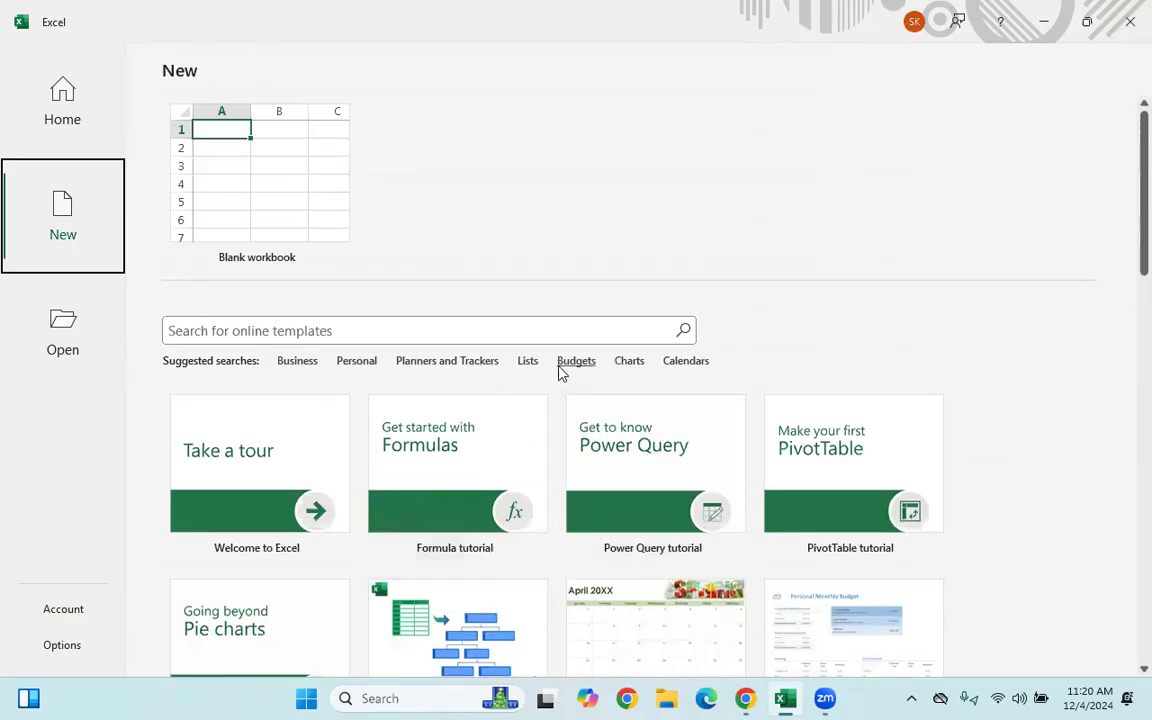
# - Look at the Business templates, return to the template list, and create a blank workbook
pyautogui.click(297, 362)
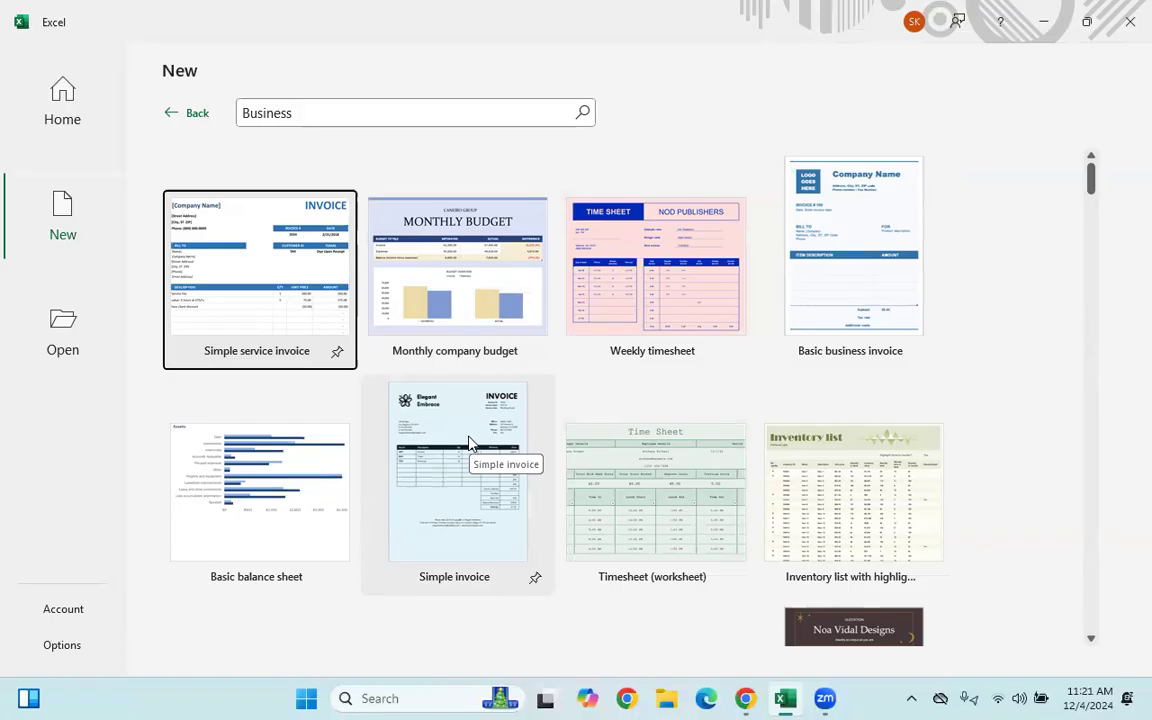
pyautogui.click(194, 114)
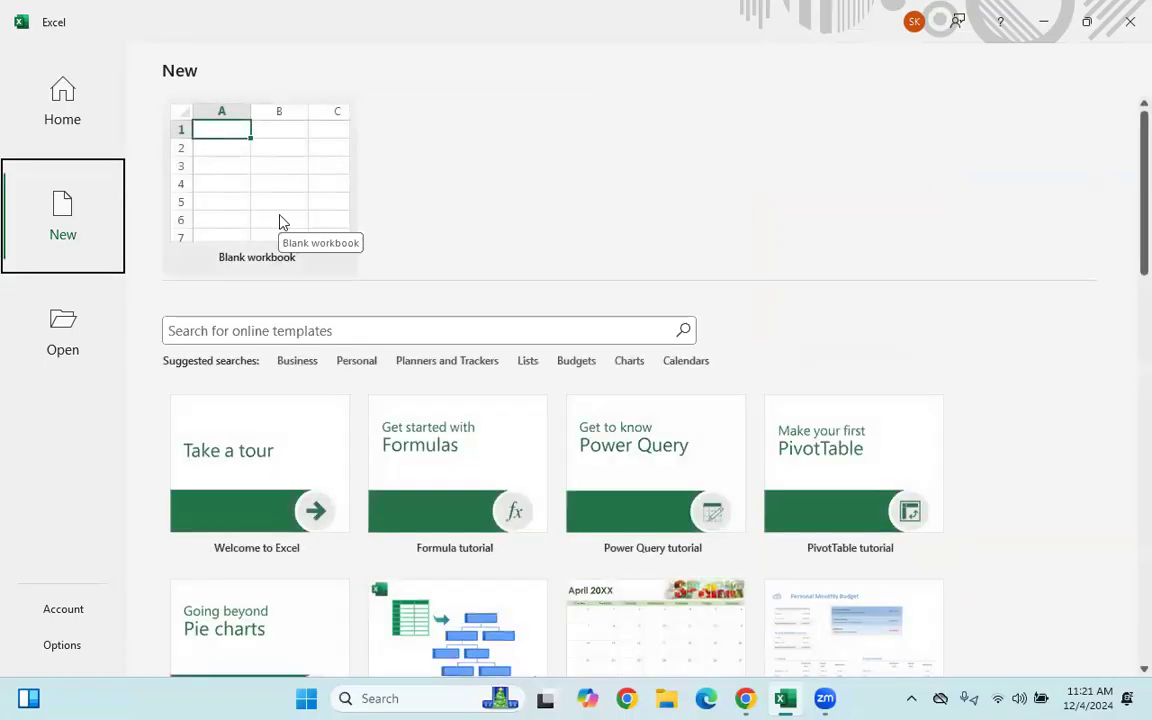
pyautogui.click(281, 220)
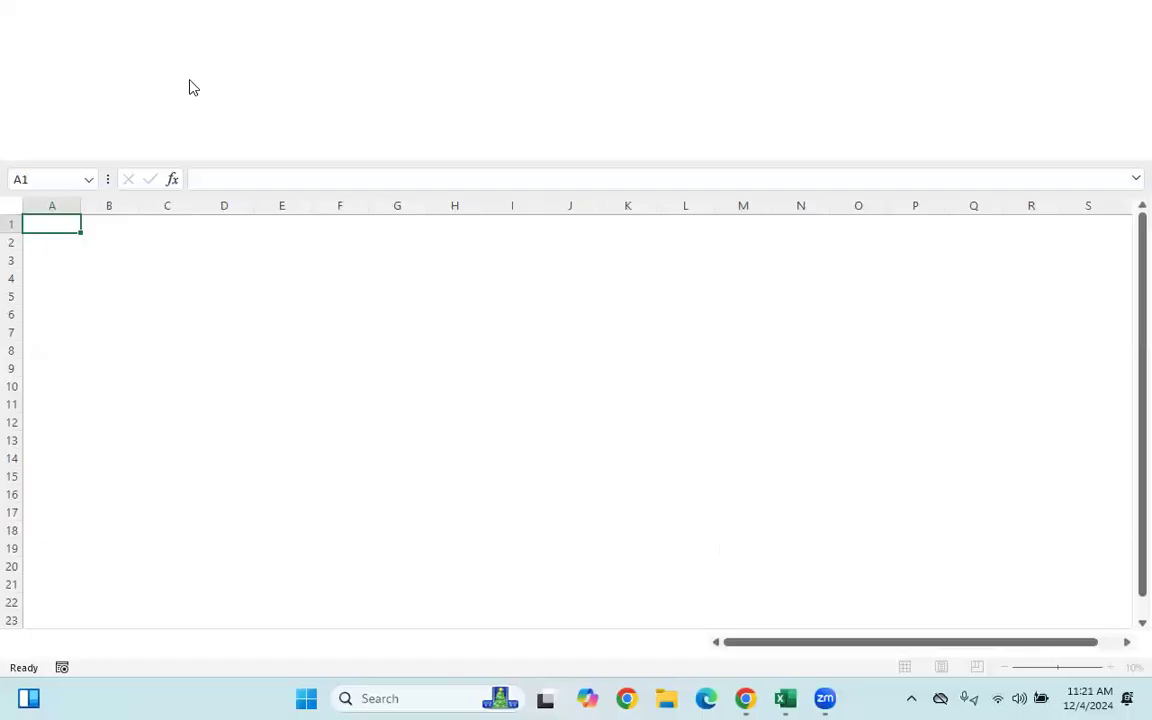
pyautogui.moveTo(82, 12)
pyautogui.mouseDown()
pyautogui.moveTo(12, 30)
pyautogui.moveTo(5, 182)
pyautogui.moveTo(90, 189)
pyautogui.moveTo(320, 166)
pyautogui.moveTo(490, 169)
pyautogui.mouseUp()
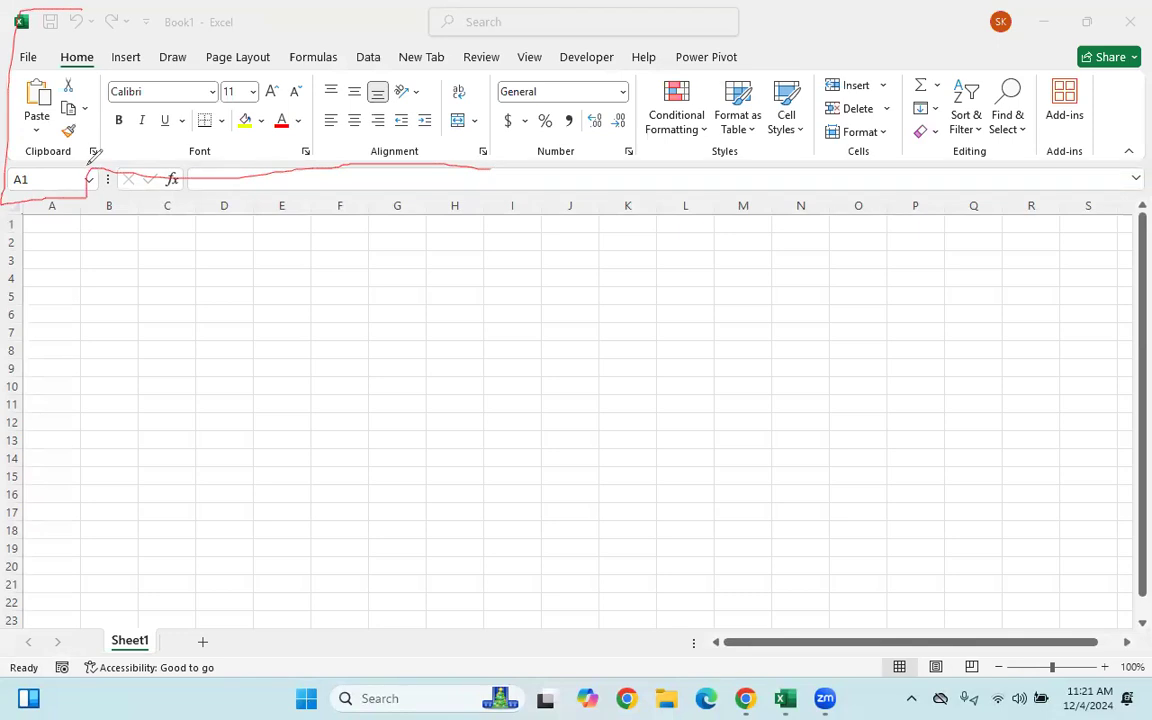
pyautogui.moveTo(30, 45)
pyautogui.mouseDown()
pyautogui.moveTo(26, 66)
pyautogui.moveTo(64, 50)
pyautogui.moveTo(245, 70)
pyautogui.moveTo(340, 52)
pyautogui.mouseUp()
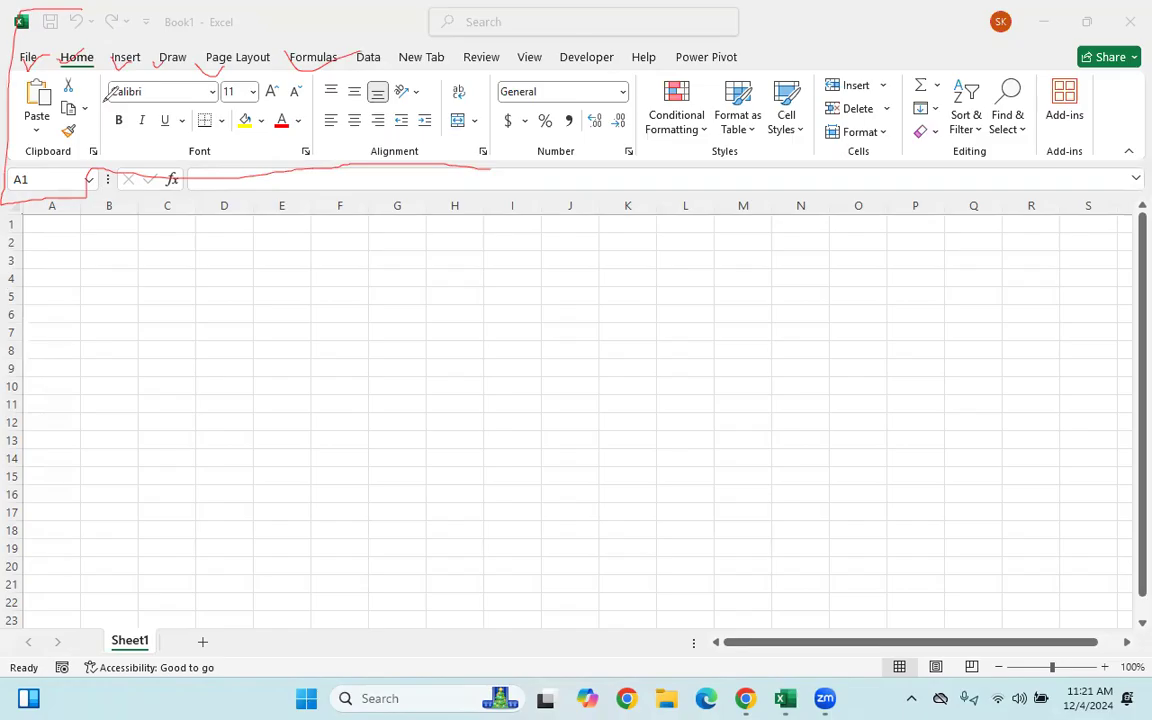
pyautogui.press('e')
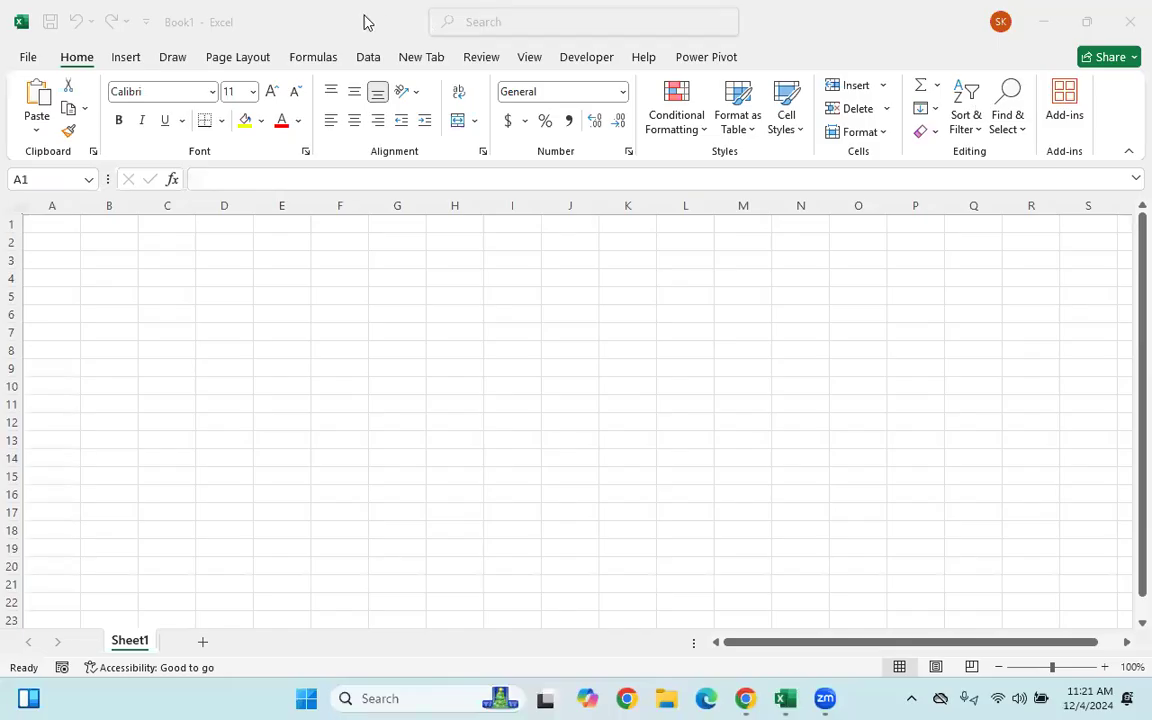
pyautogui.press('Escape')
pyautogui.click(140, 60)
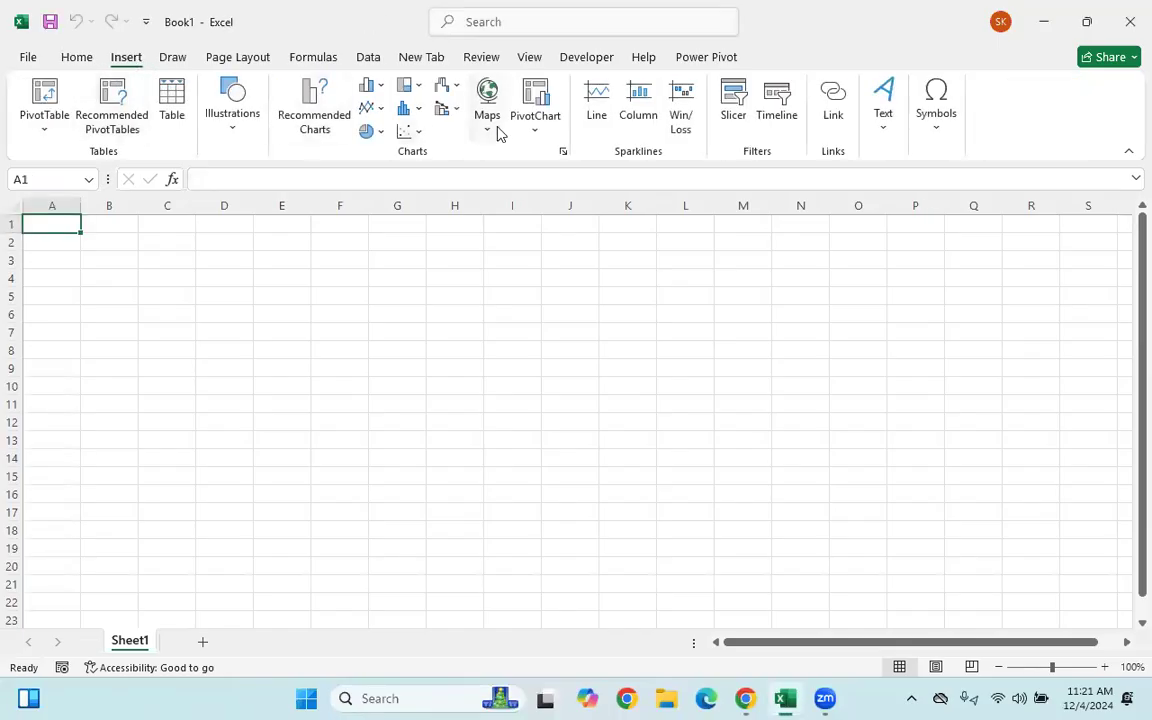
pyautogui.click(172, 60)
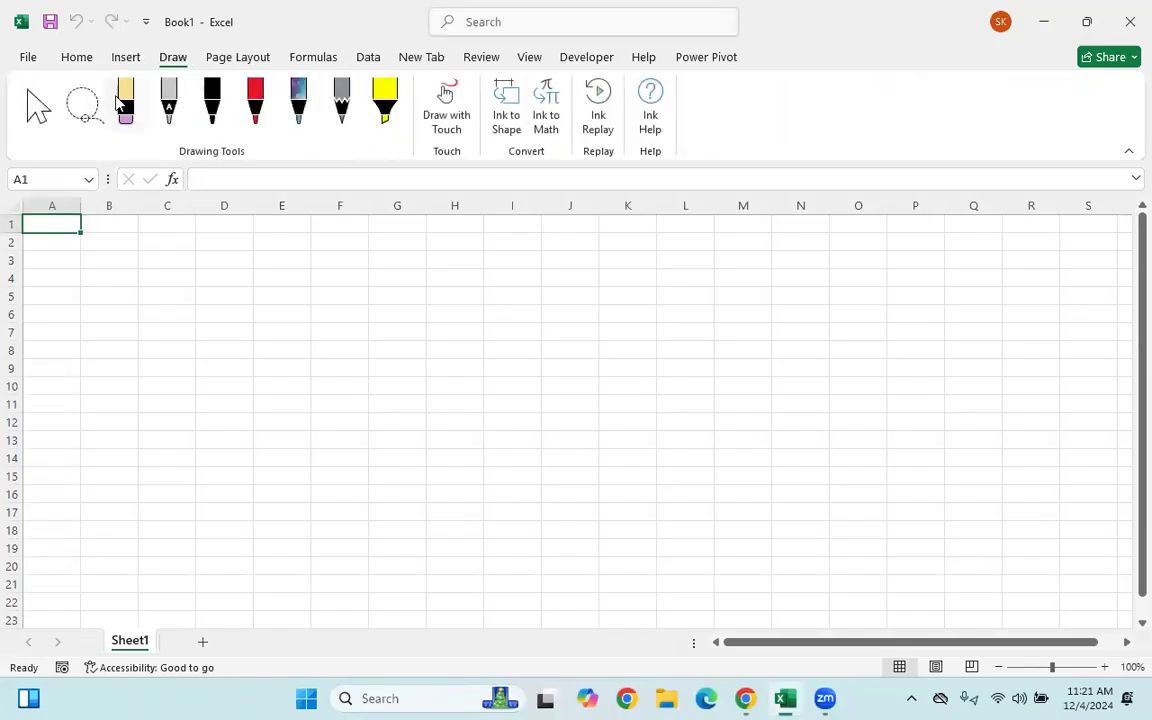
pyautogui.click(243, 60)
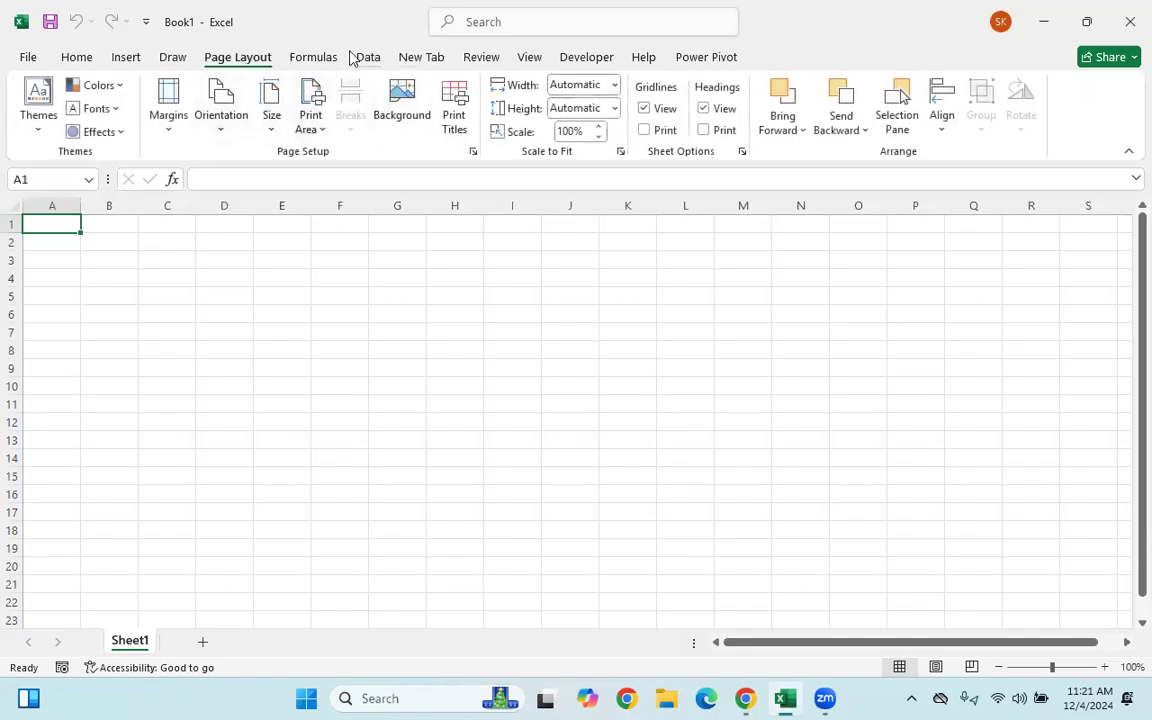
pyautogui.click(315, 62)
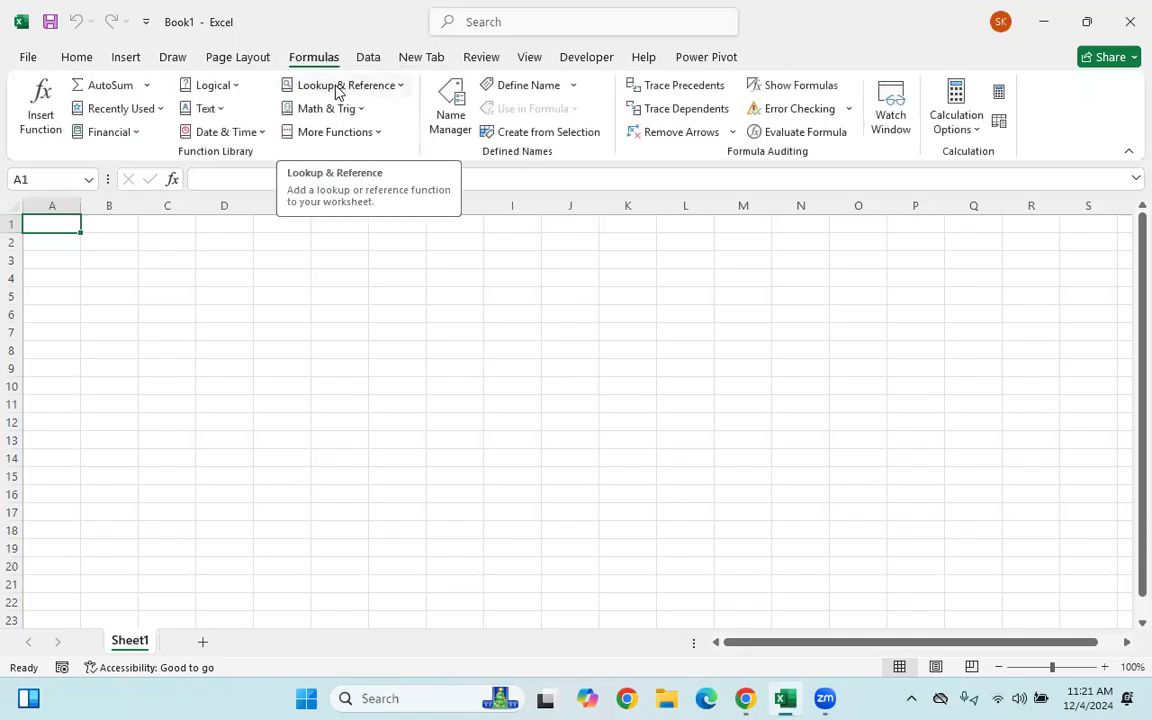
pyautogui.click(128, 62)
pyautogui.click(180, 60)
pyautogui.click(245, 60)
pyautogui.click(311, 62)
pyautogui.click(402, 66)
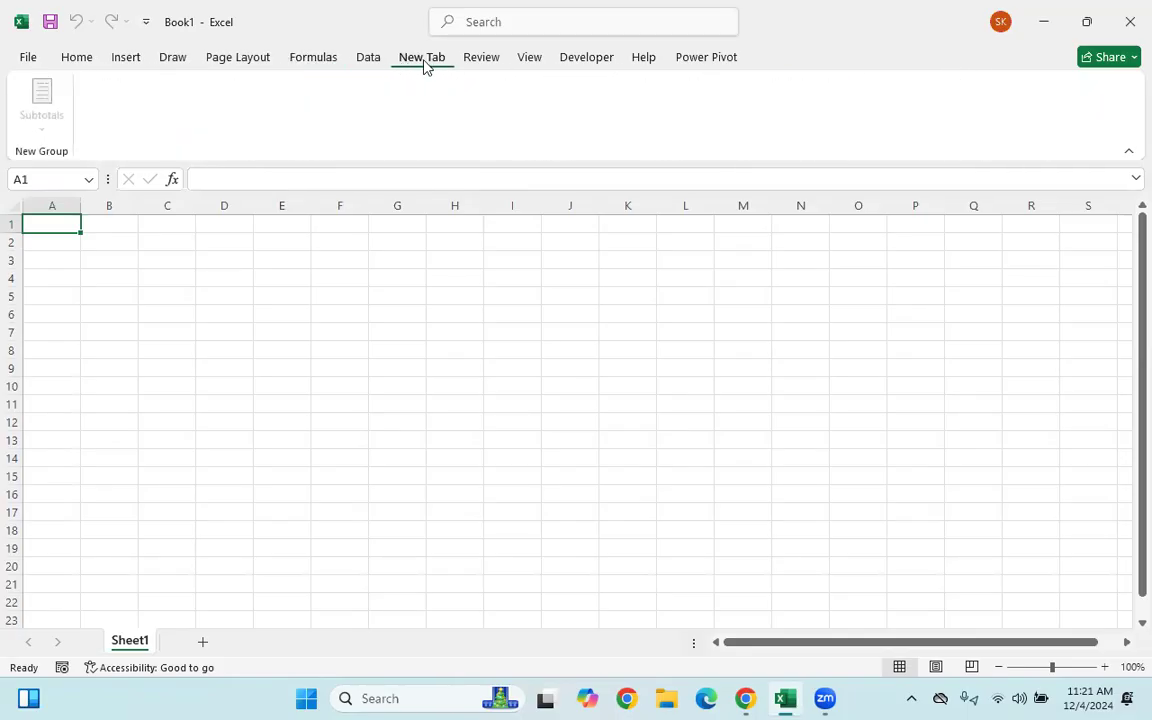
pyautogui.click(494, 63)
pyautogui.click(525, 64)
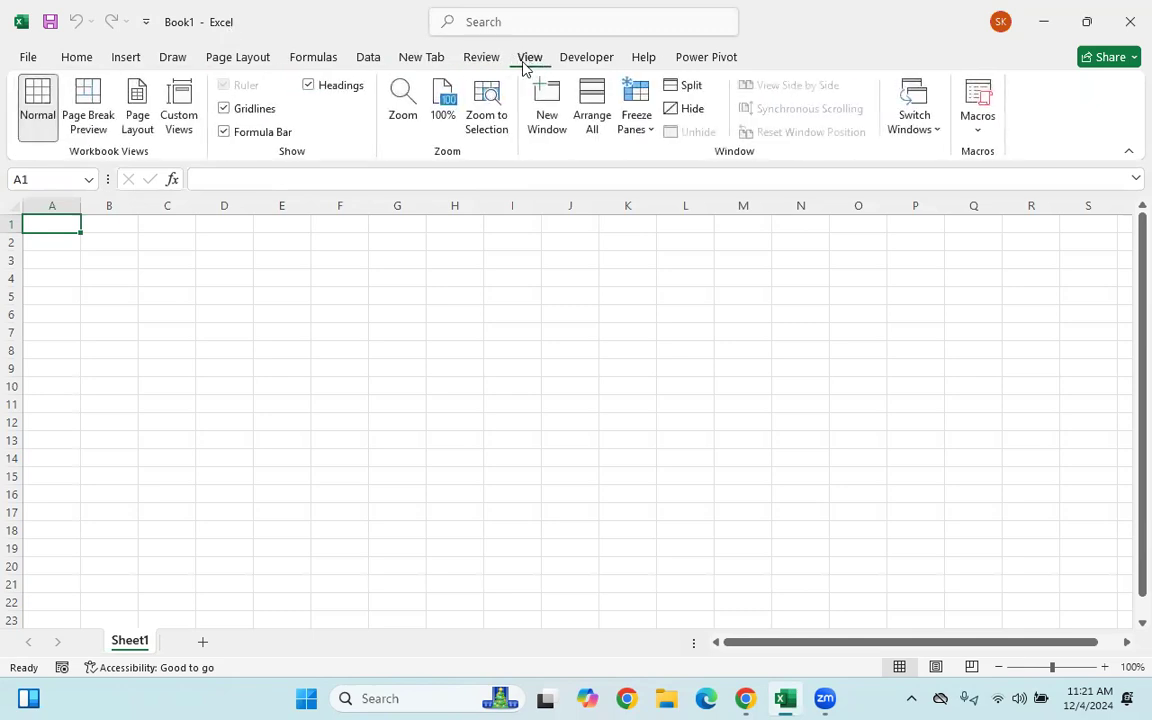
pyautogui.click(76, 64)
pyautogui.click(28, 57)
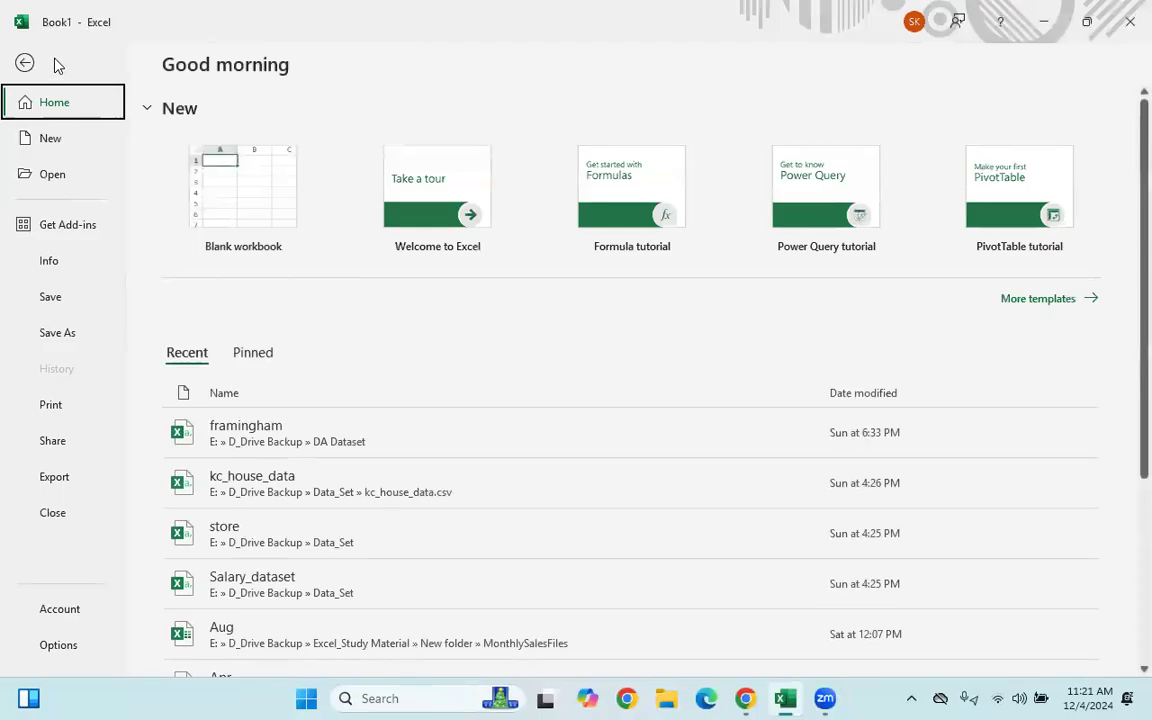
pyautogui.press('Escape')
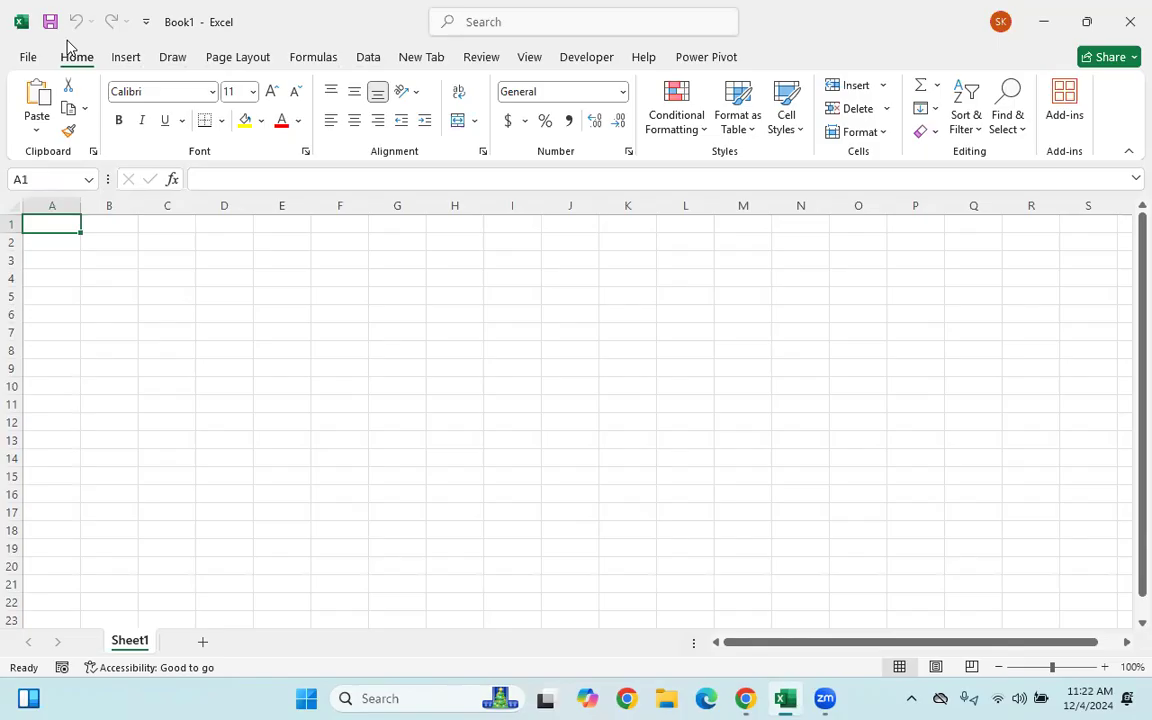
pyautogui.press('alt')
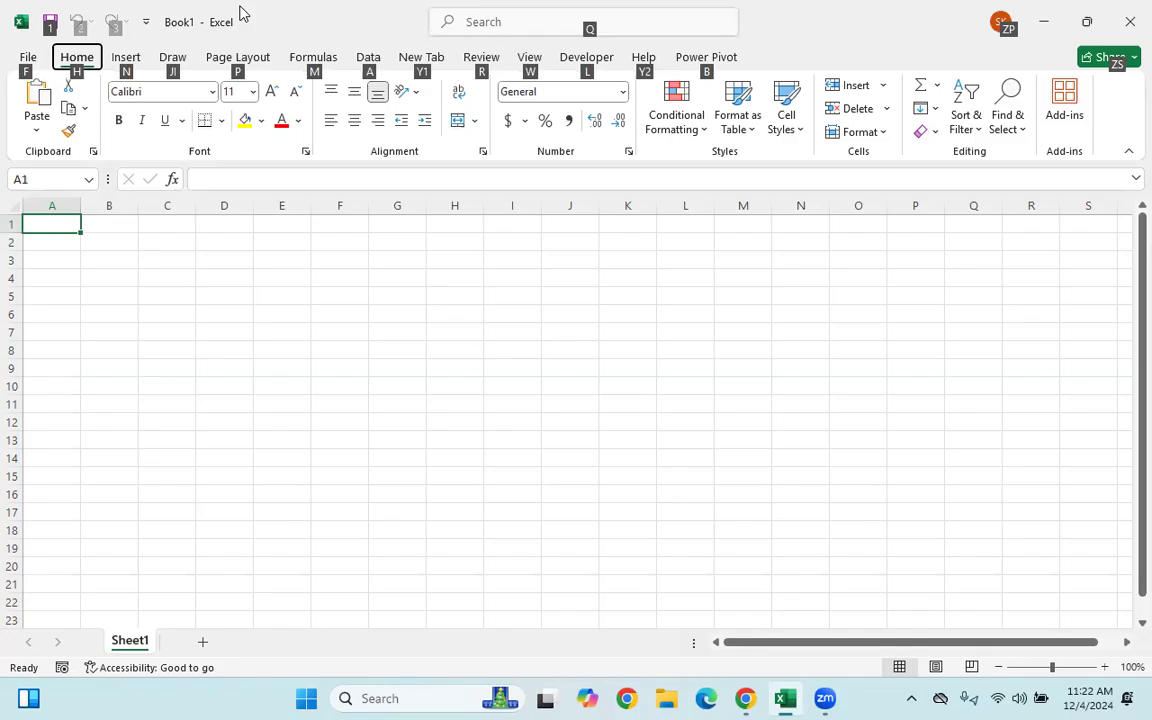
pyautogui.press('n')
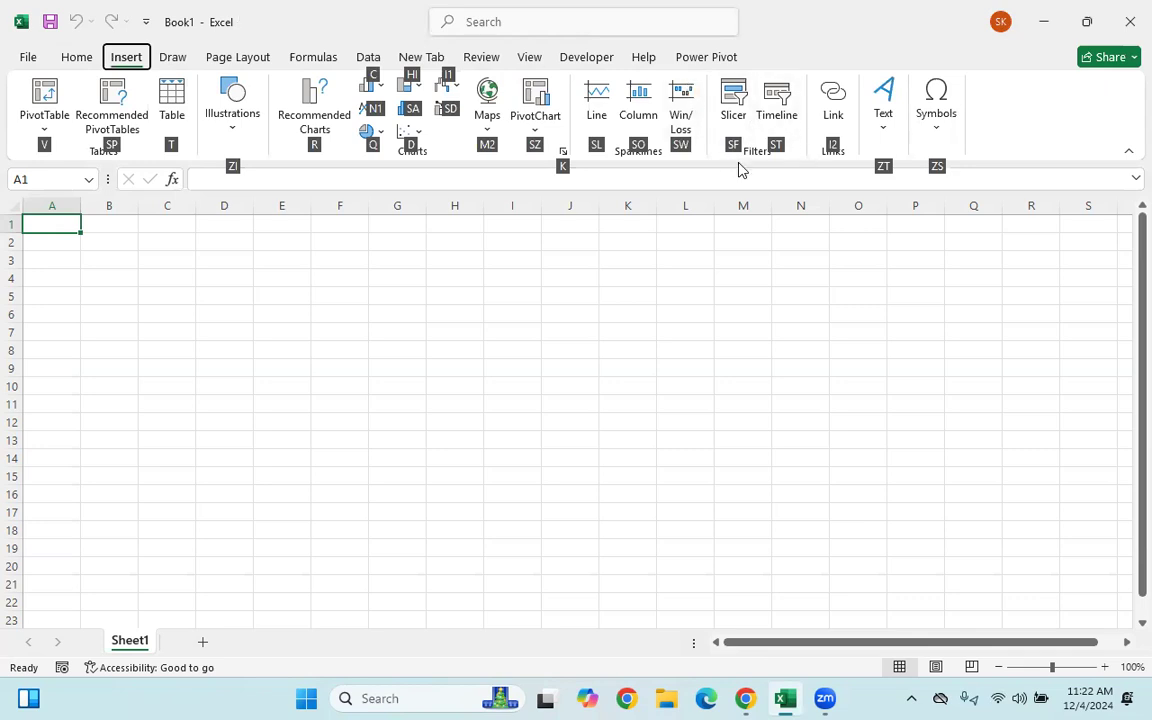
pyautogui.press('d')
pyautogui.click(280, 370)
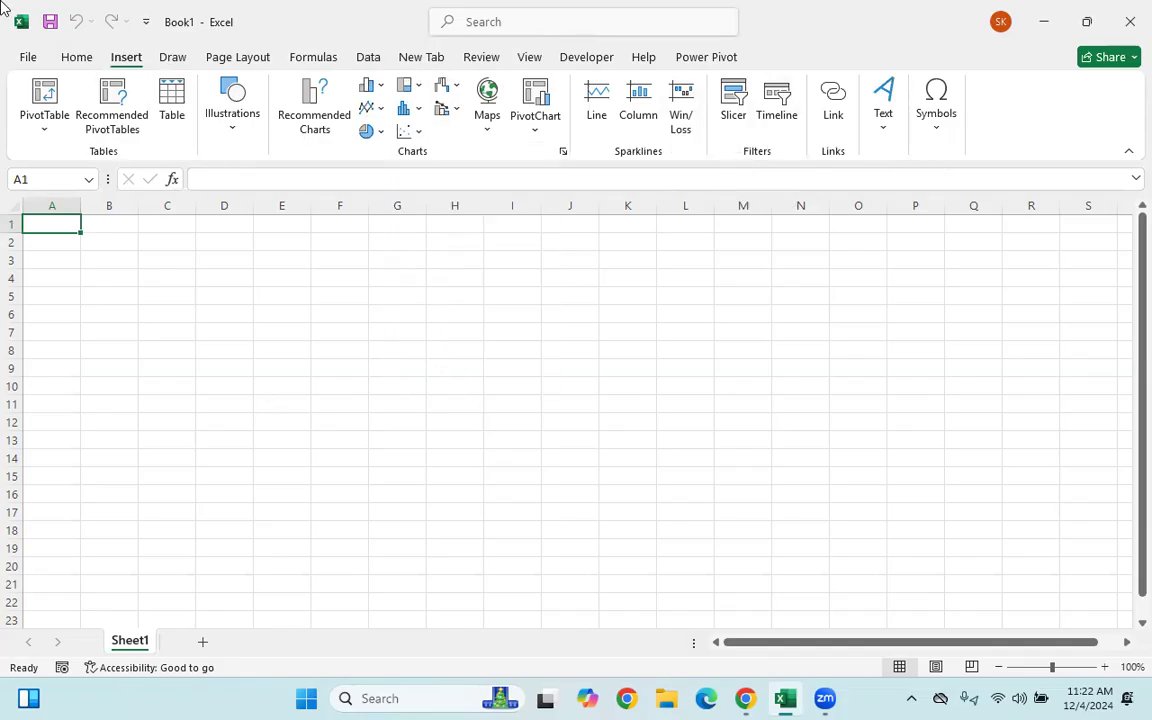
pyautogui.click(86, 58)
pyautogui.click(233, 313)
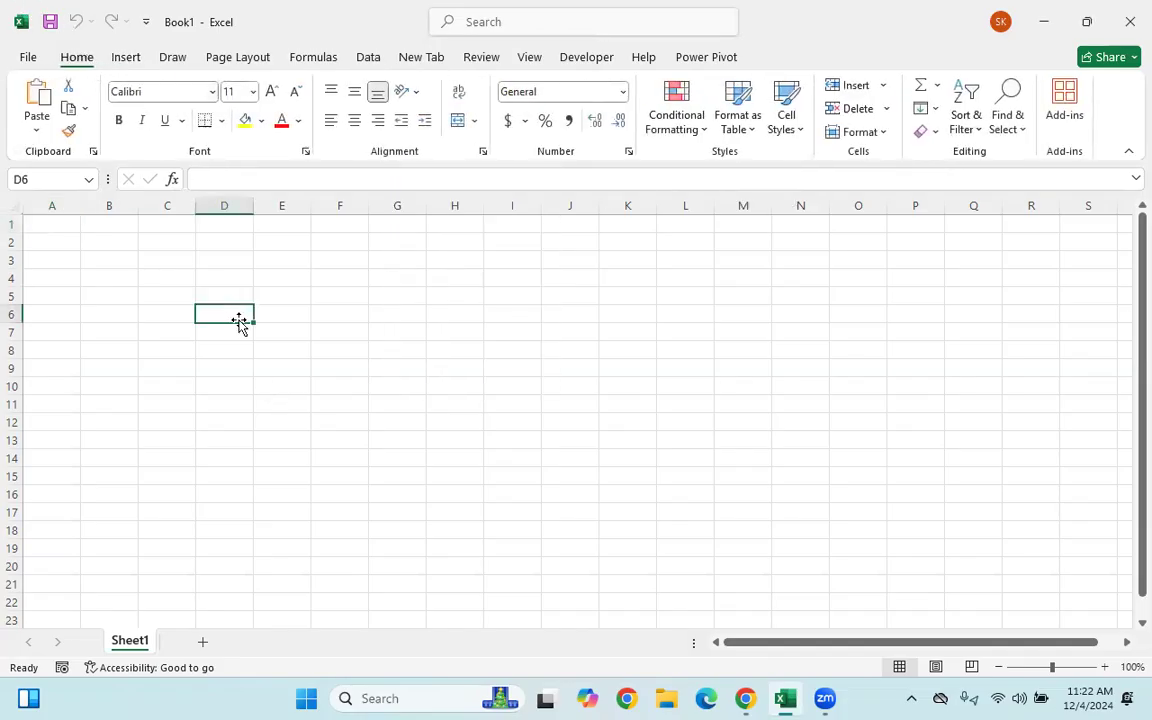
pyautogui.press('alt')
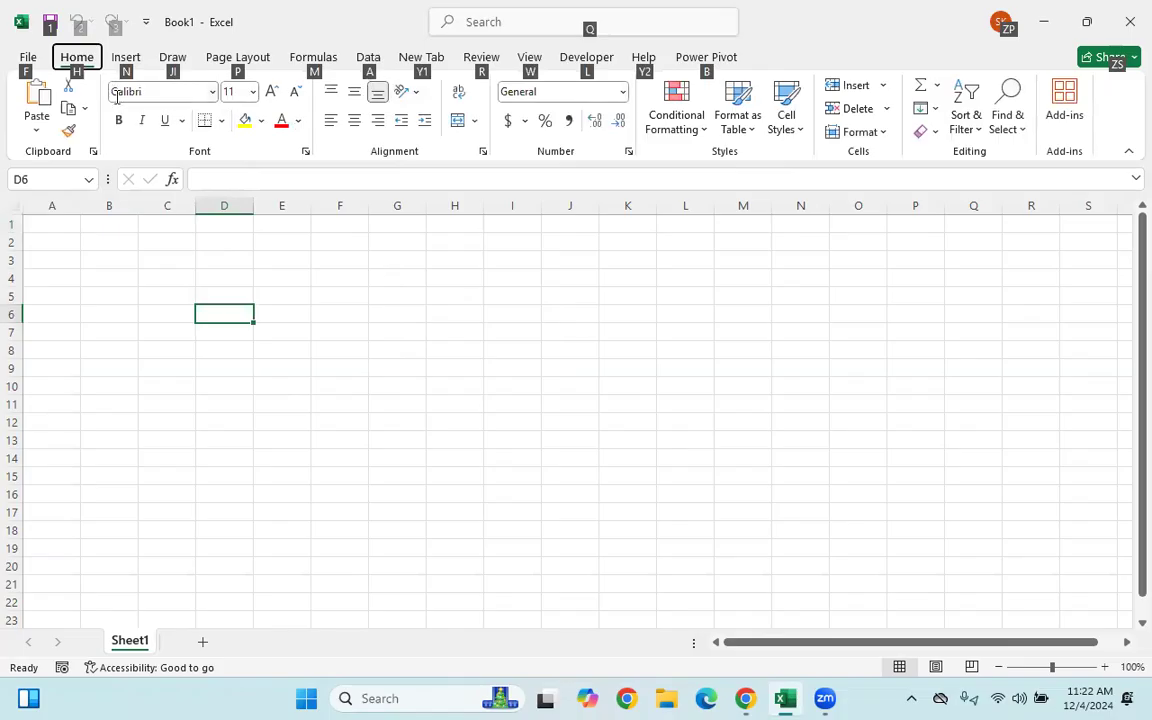
pyautogui.press('h')
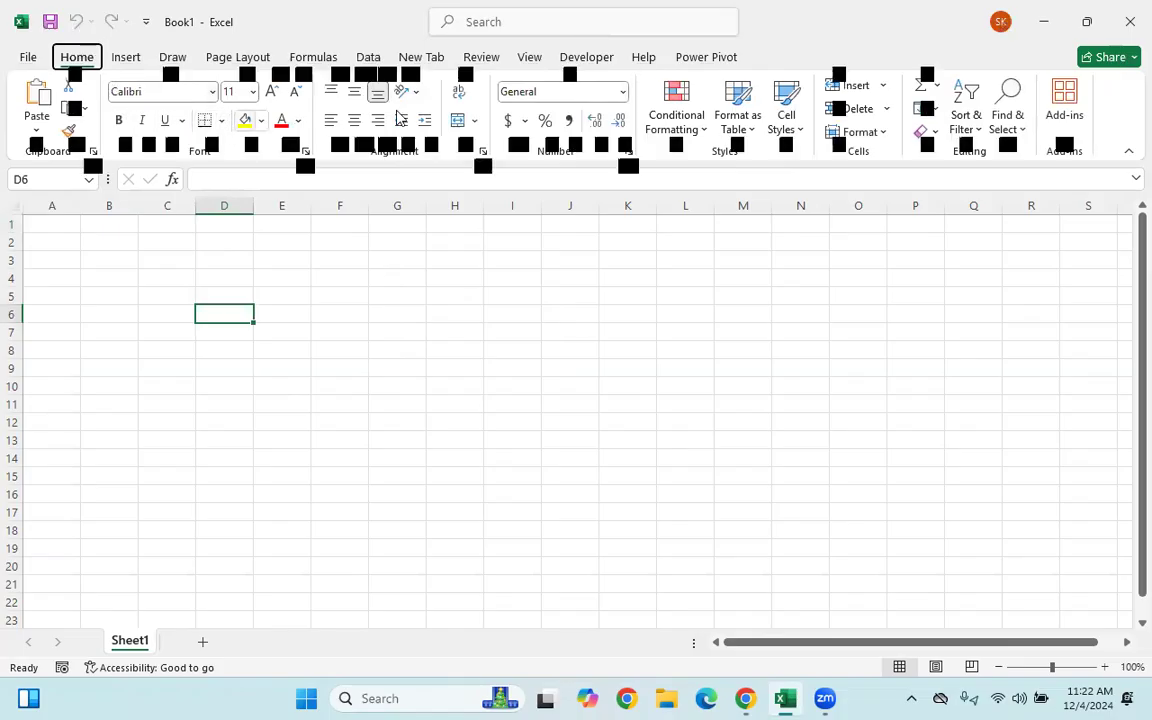
pyautogui.click(612, 322)
pyautogui.press('alt')
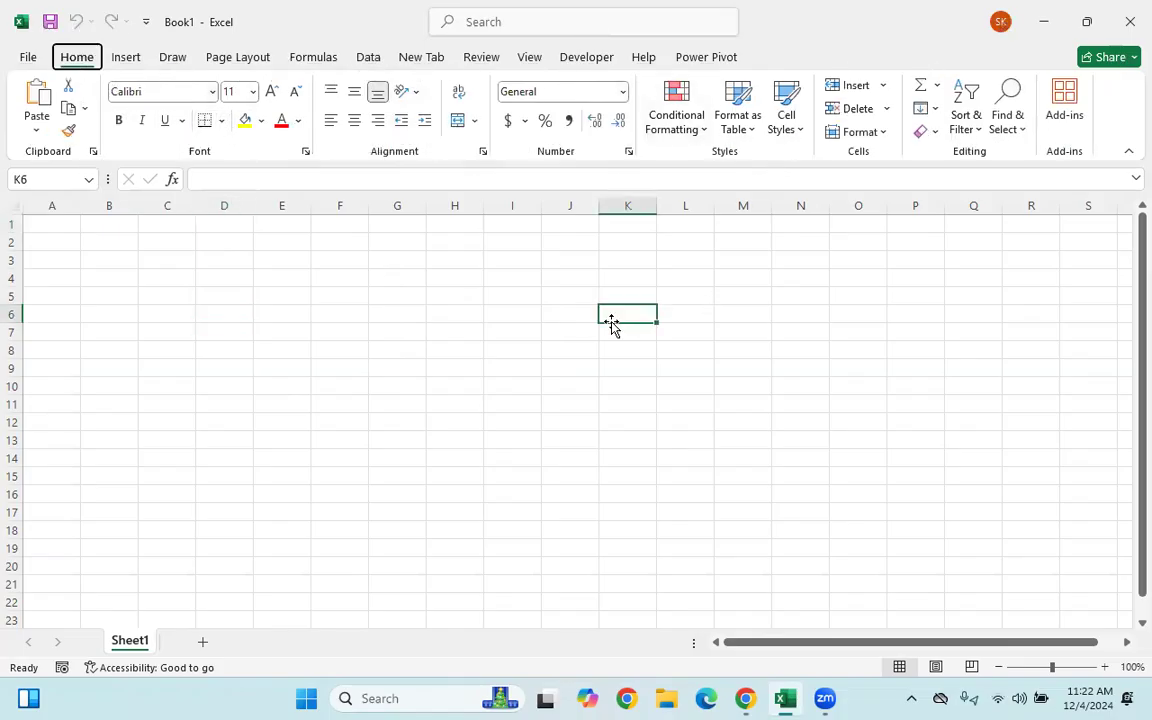
pyautogui.press('h')
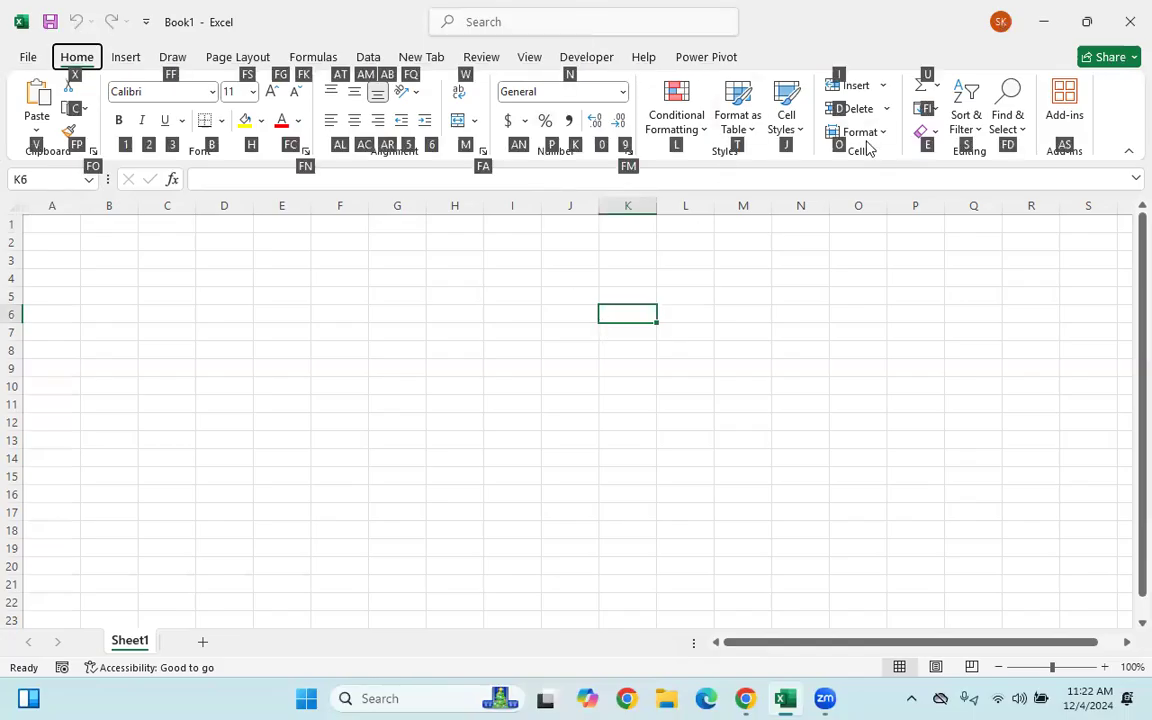
pyautogui.press('alt')
pyautogui.press('alt')
pyautogui.press('alt')
pyautogui.hotkey('alt', 'h')
pyautogui.press('o')
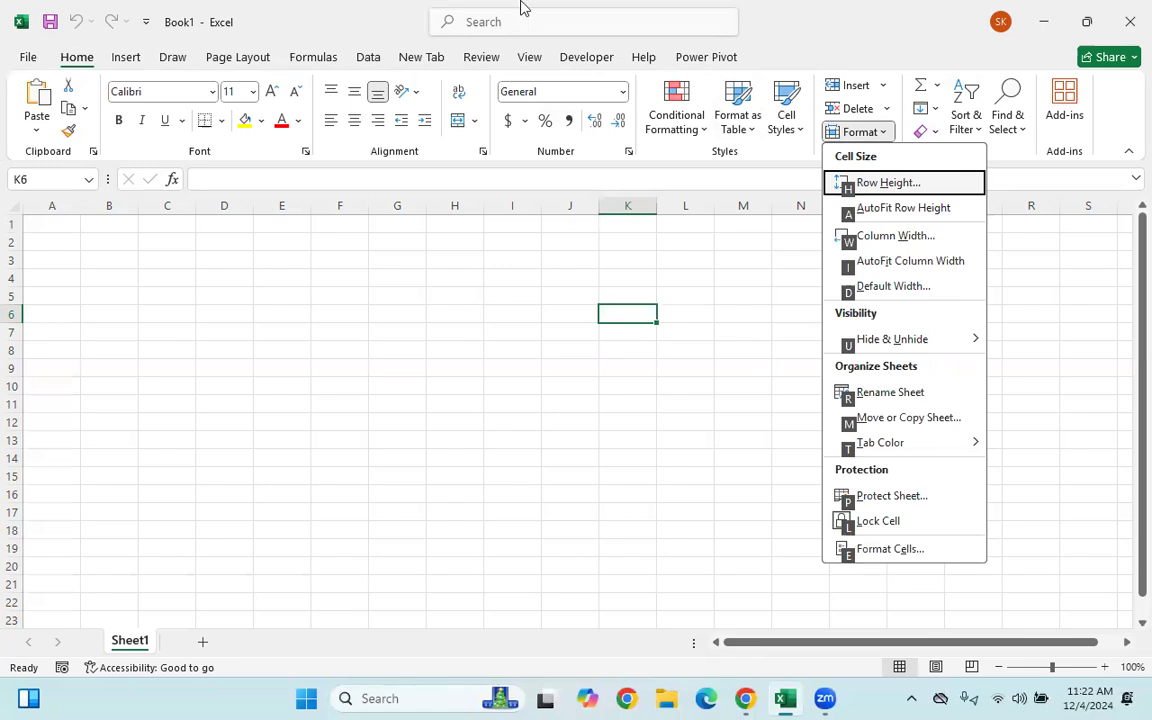
pyautogui.click(710, 370)
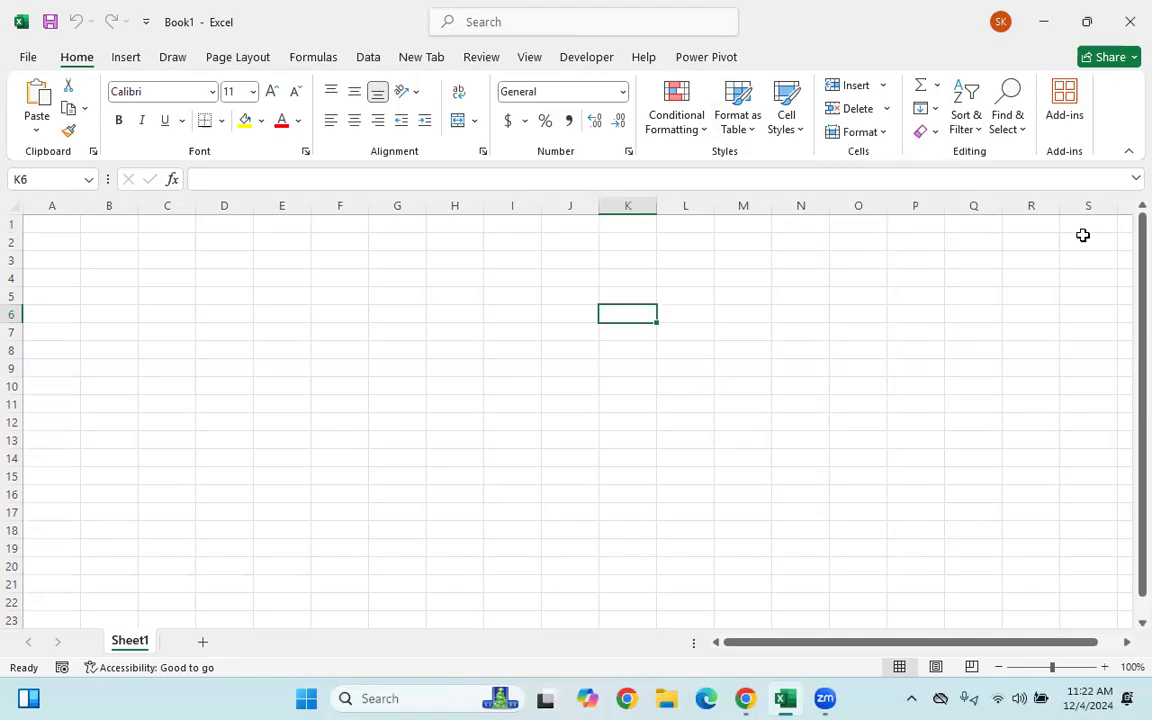
pyautogui.moveTo(222, 170)
pyautogui.mouseDown()
pyautogui.moveTo(183, 172)
pyautogui.moveTo(207, 189)
pyautogui.moveTo(335, 195)
pyautogui.mouseUp()
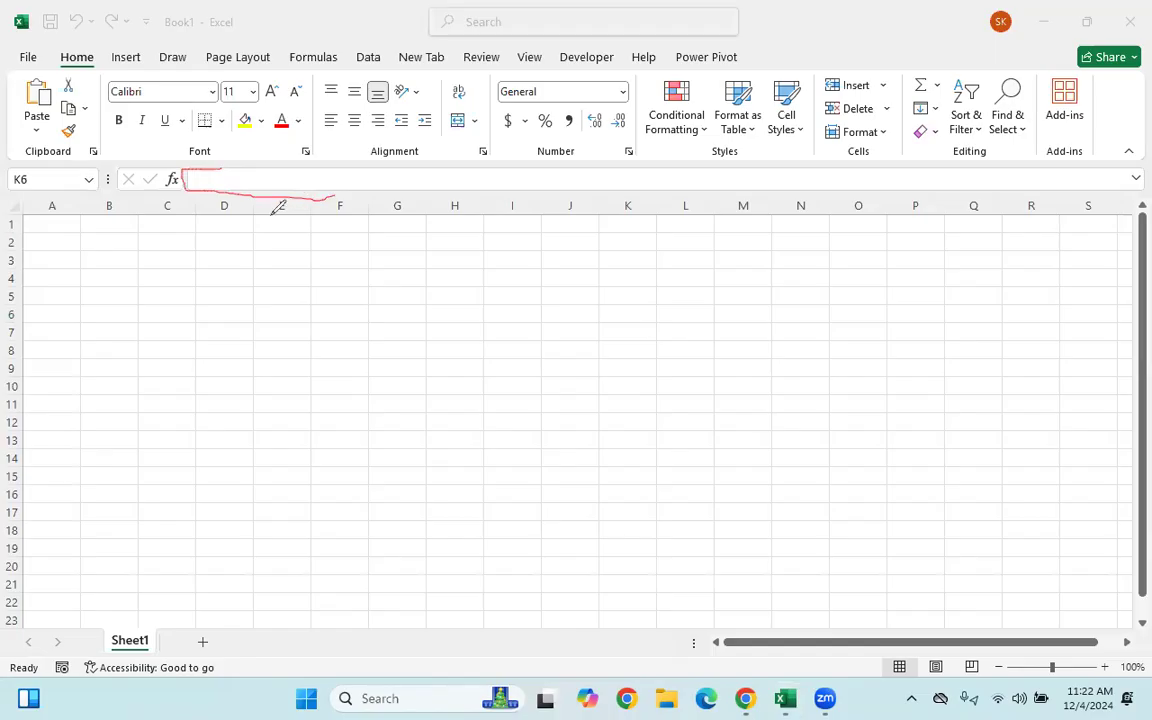
pyautogui.moveTo(65, 212)
pyautogui.mouseDown()
pyautogui.moveTo(47, 215)
pyautogui.moveTo(45, 250)
pyautogui.moveTo(58, 612)
pyautogui.moveTo(98, 615)
pyautogui.mouseUp()
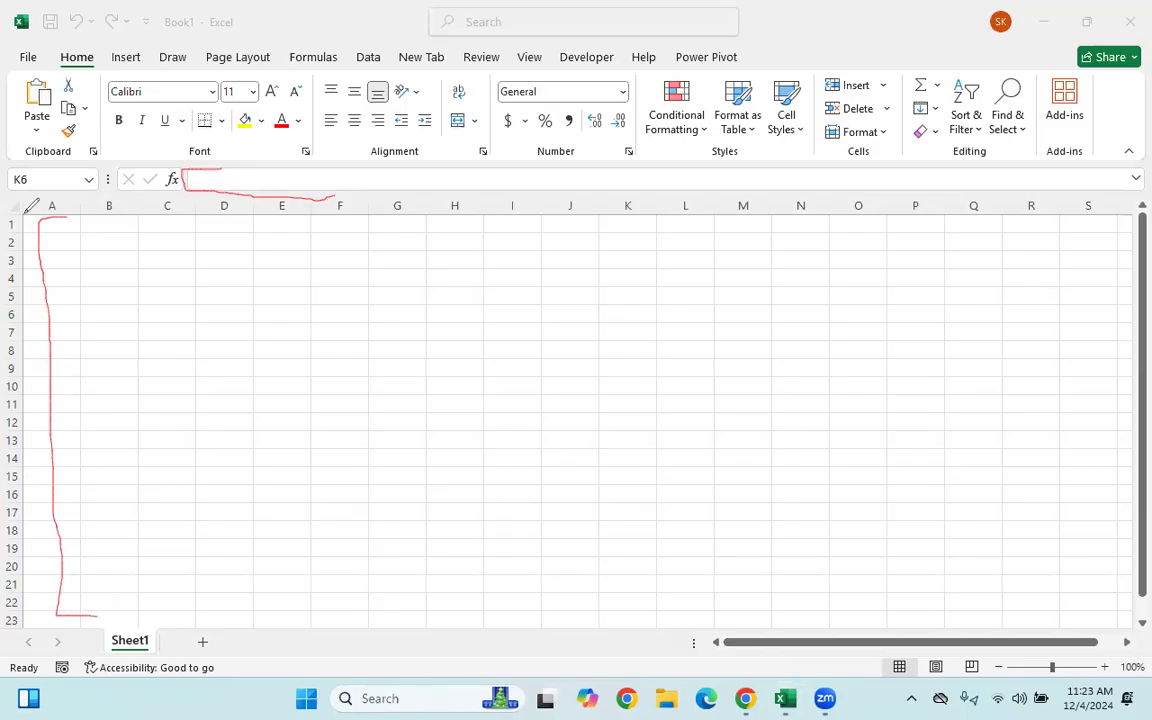
pyautogui.moveTo(45, 208); pyautogui.dragTo(145, 190)
pyautogui.click(1048, 489)
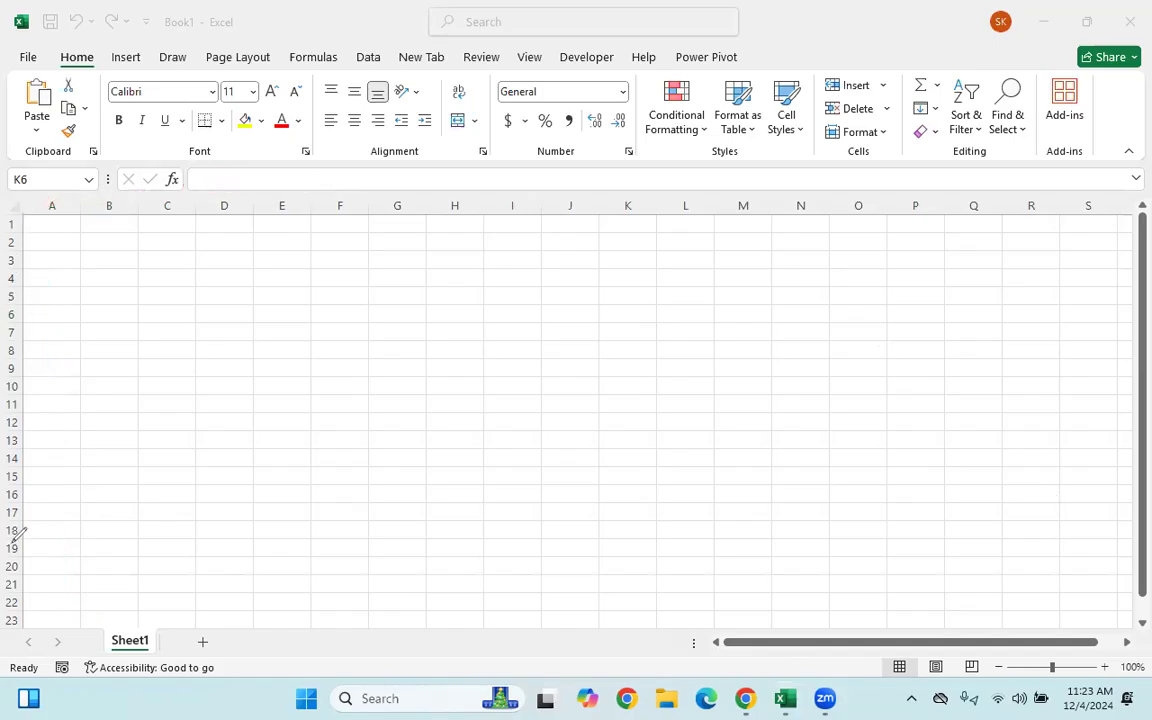
pyautogui.moveTo(228, 232)
pyautogui.mouseDown()
pyautogui.moveTo(196, 232)
pyautogui.moveTo(216, 253)
pyautogui.moveTo(246, 238)
pyautogui.mouseUp()
pyautogui.hotkey('ctrl', 'z')
pyautogui.click(224, 242)
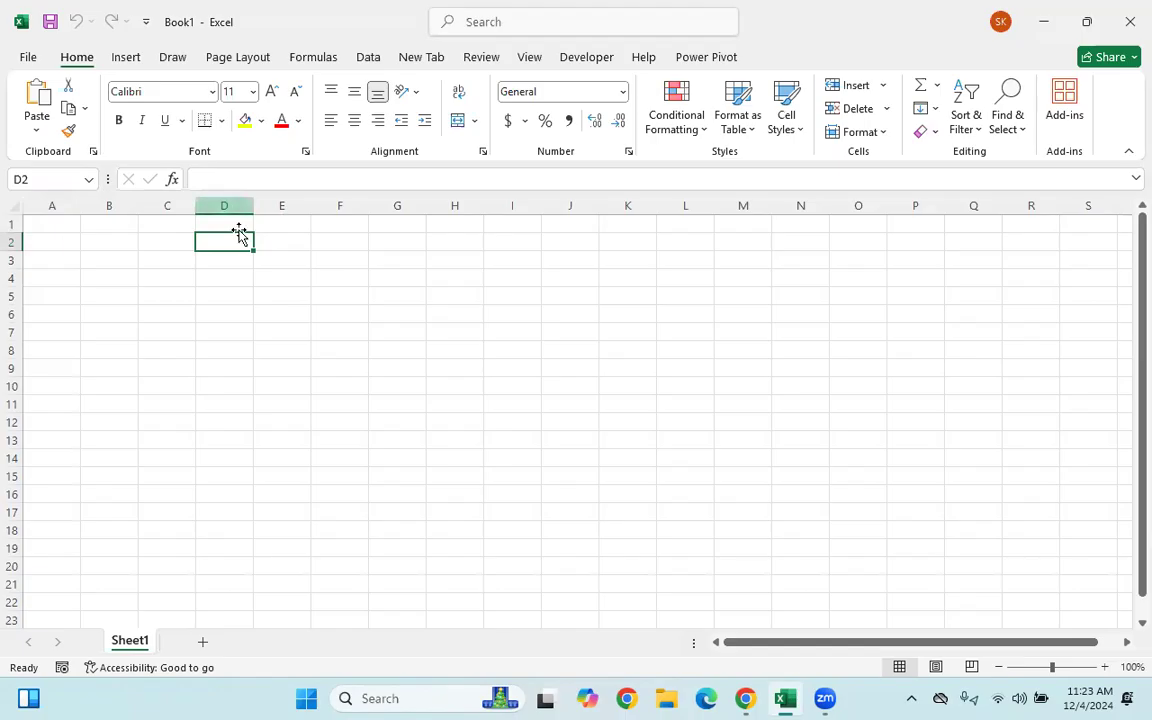
pyautogui.click(124, 223)
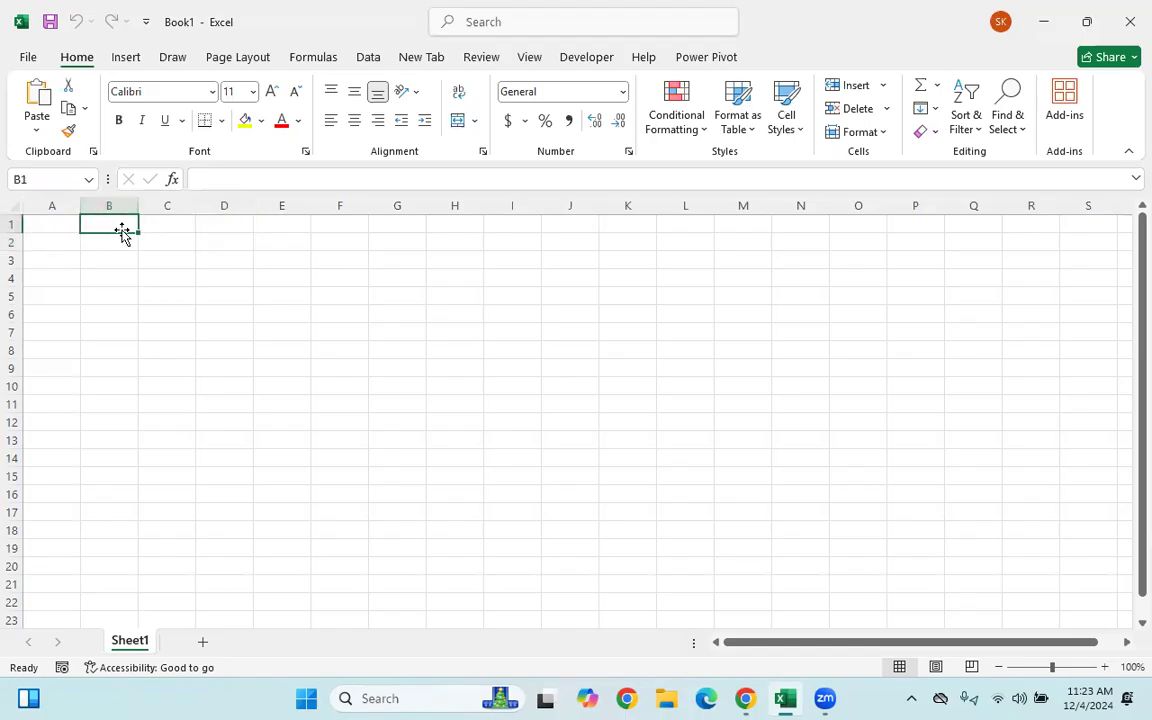
pyautogui.click(40, 222)
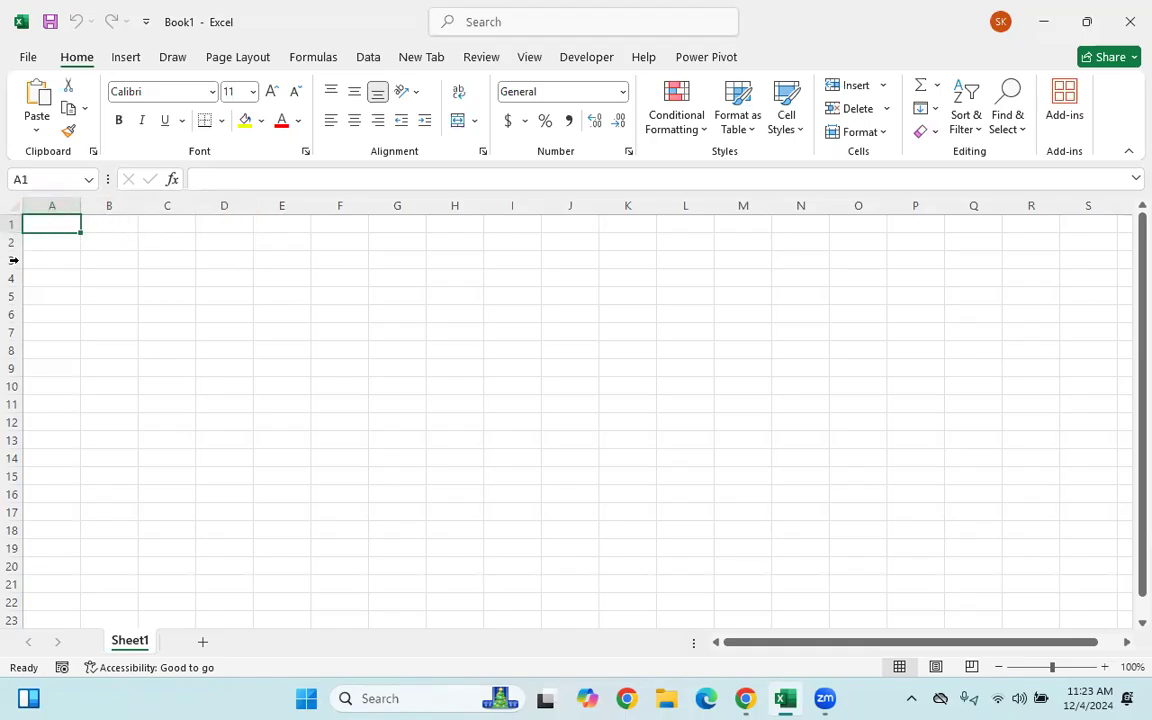
pyautogui.click(353, 328)
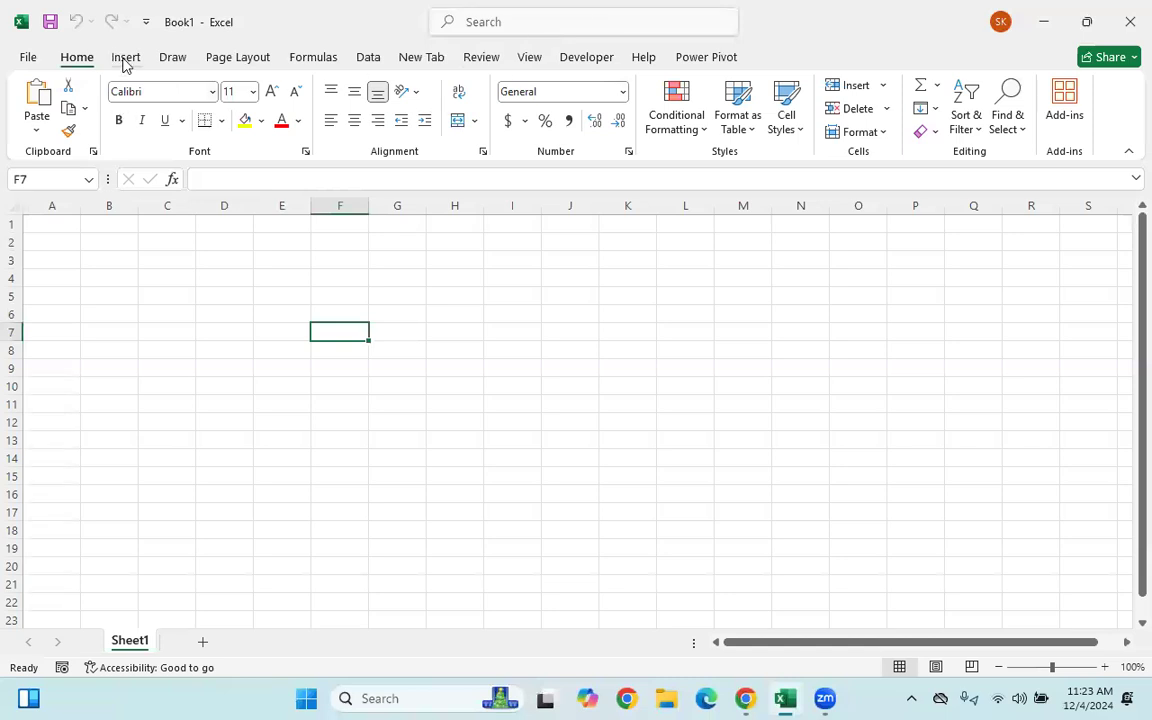
pyautogui.click(229, 281)
pyautogui.click(166, 240)
pyautogui.click(60, 222)
pyautogui.click(249, 259)
pyautogui.click(349, 352)
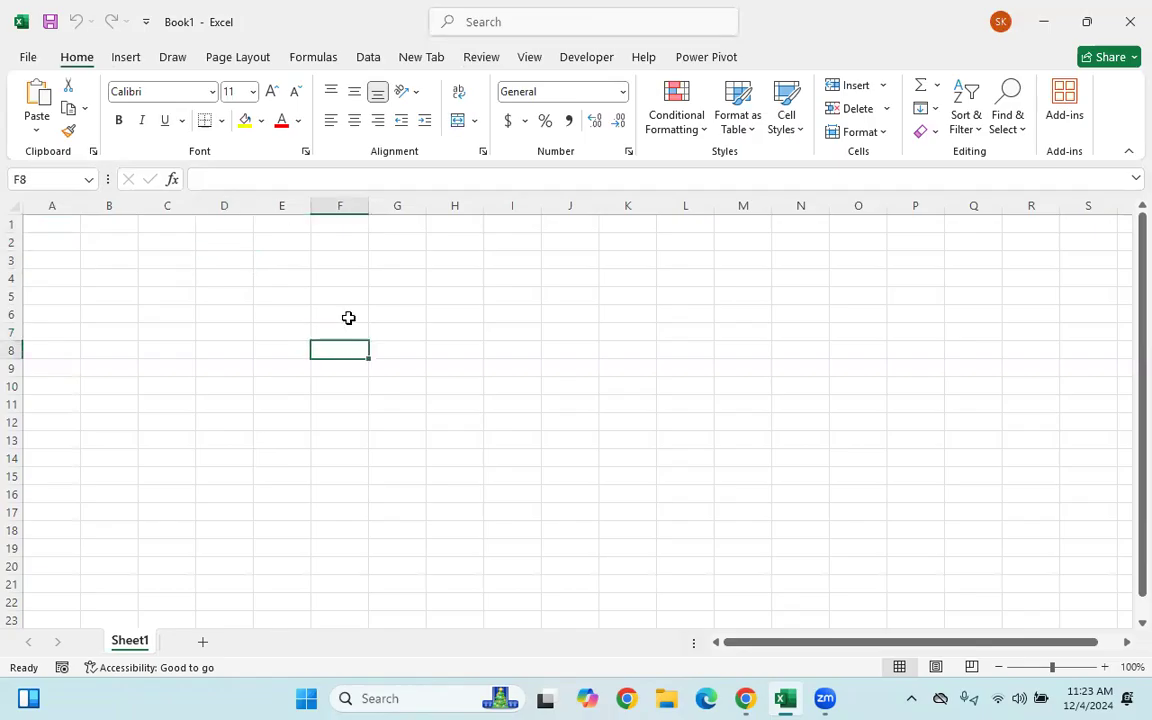
pyautogui.click(330, 276)
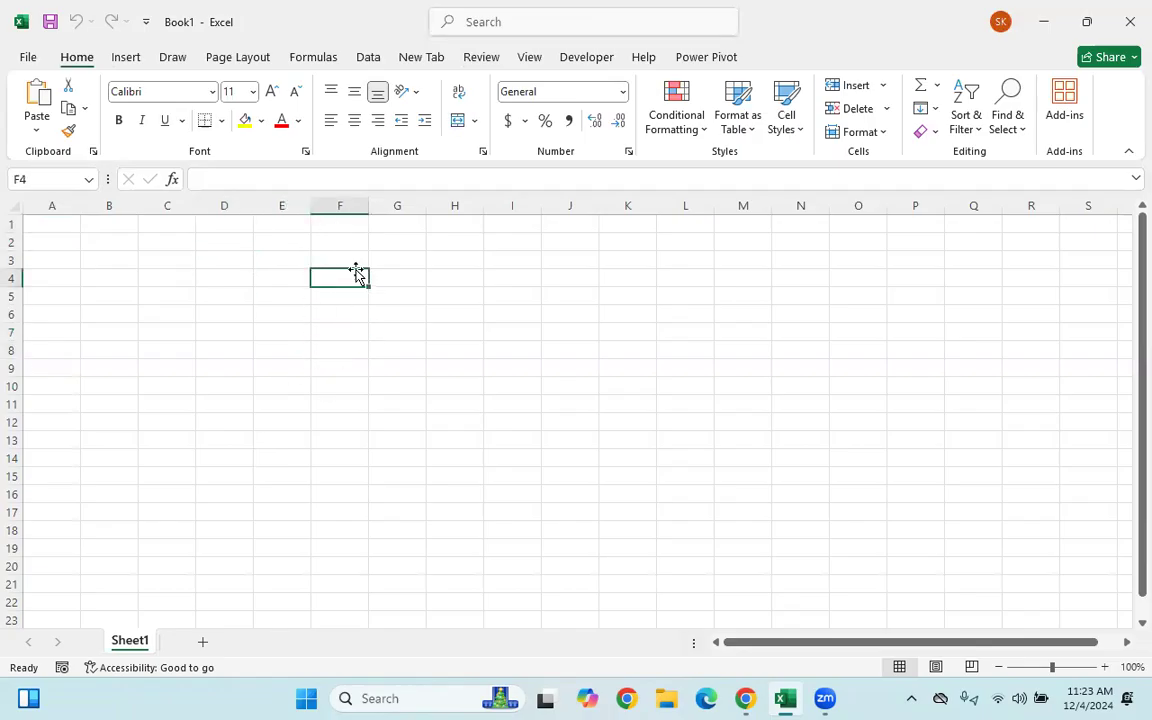
pyautogui.click(295, 331)
pyautogui.click(287, 297)
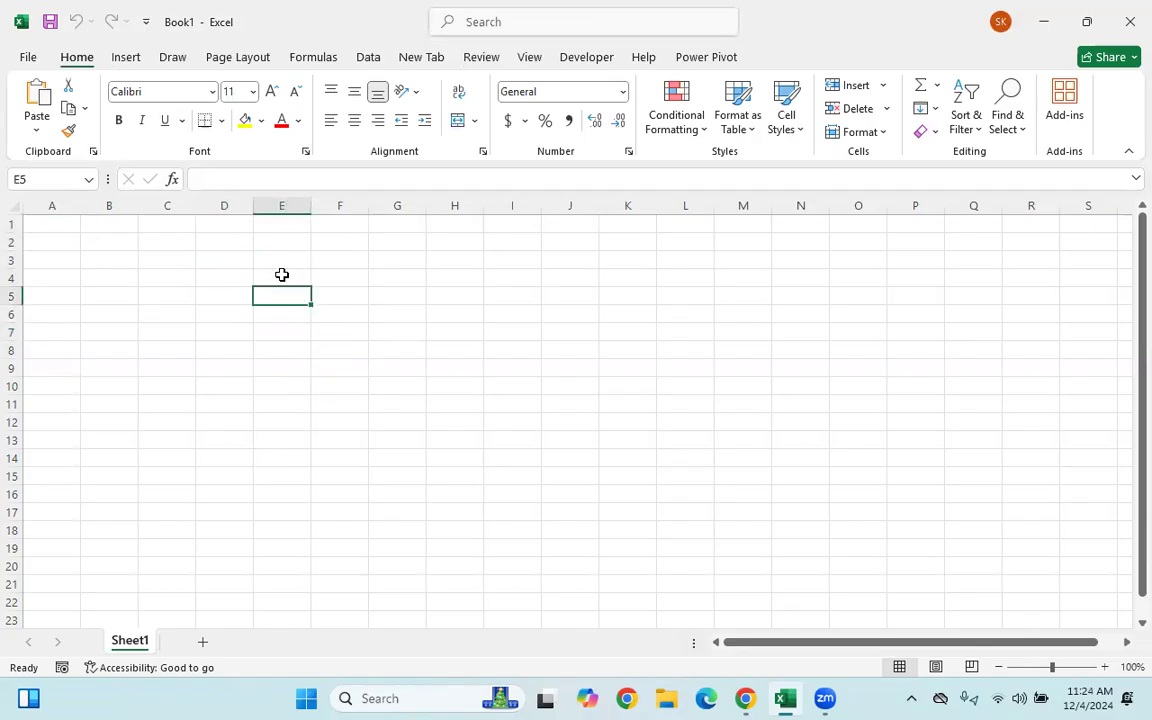
pyautogui.click(30, 179)
pyautogui.click(466, 261)
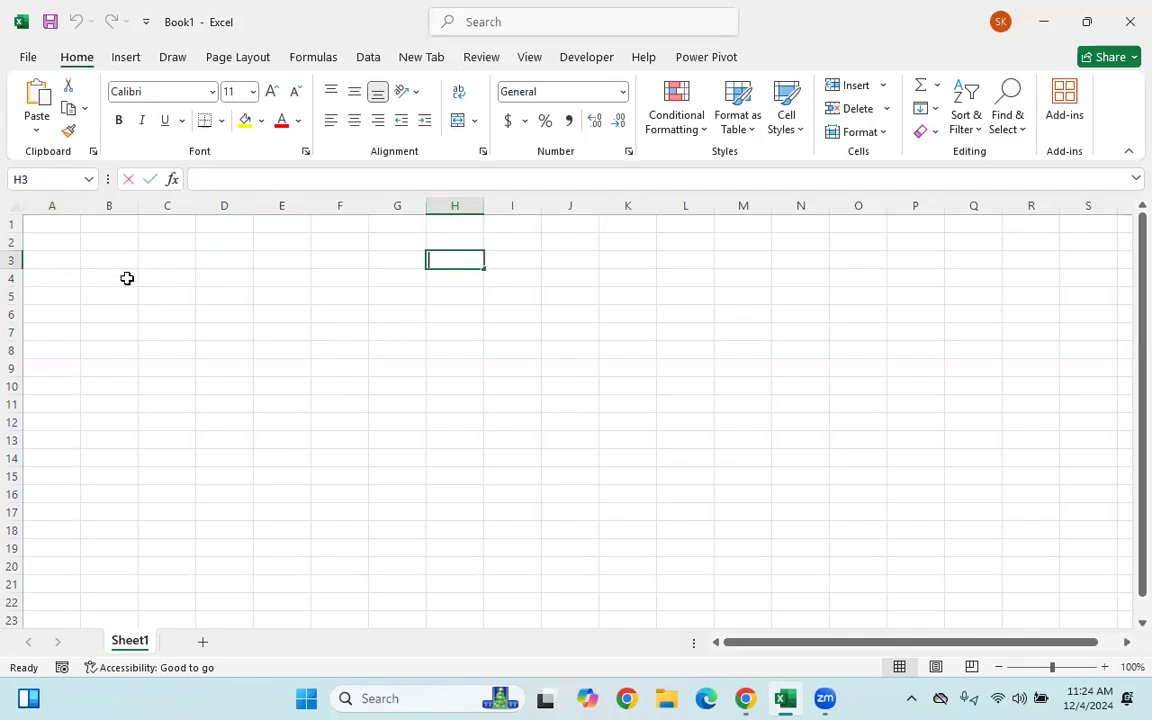
pyautogui.write('89')
pyautogui.click(313, 392)
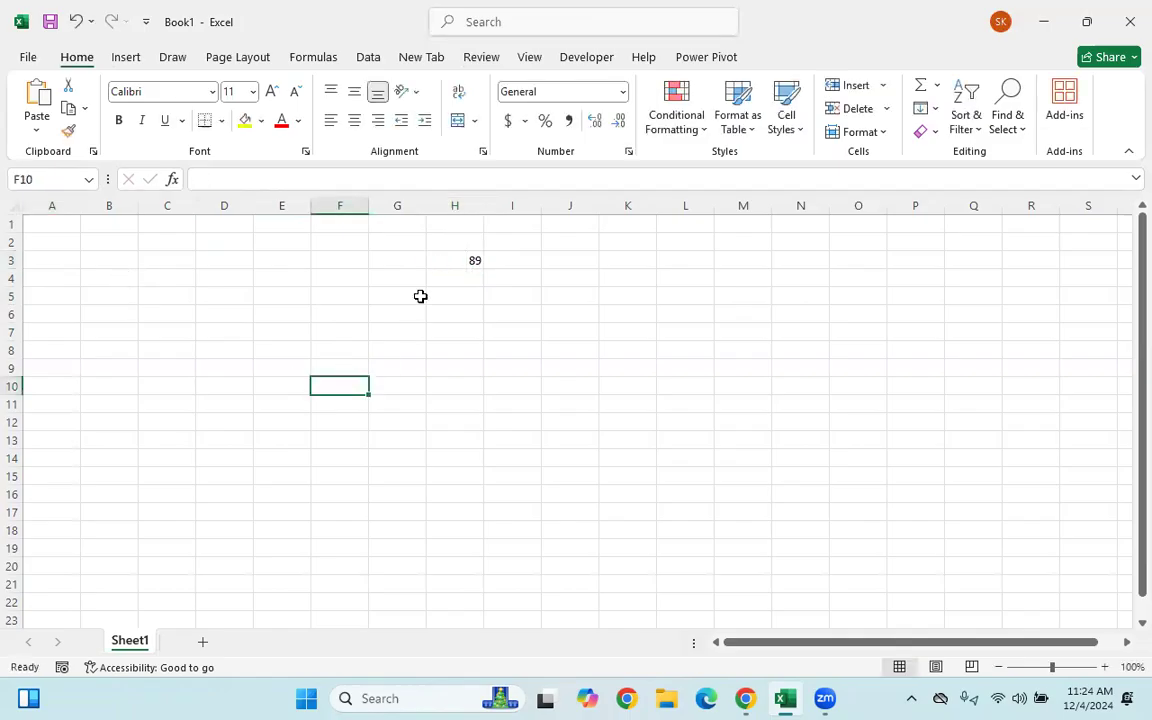
pyautogui.click(447, 256)
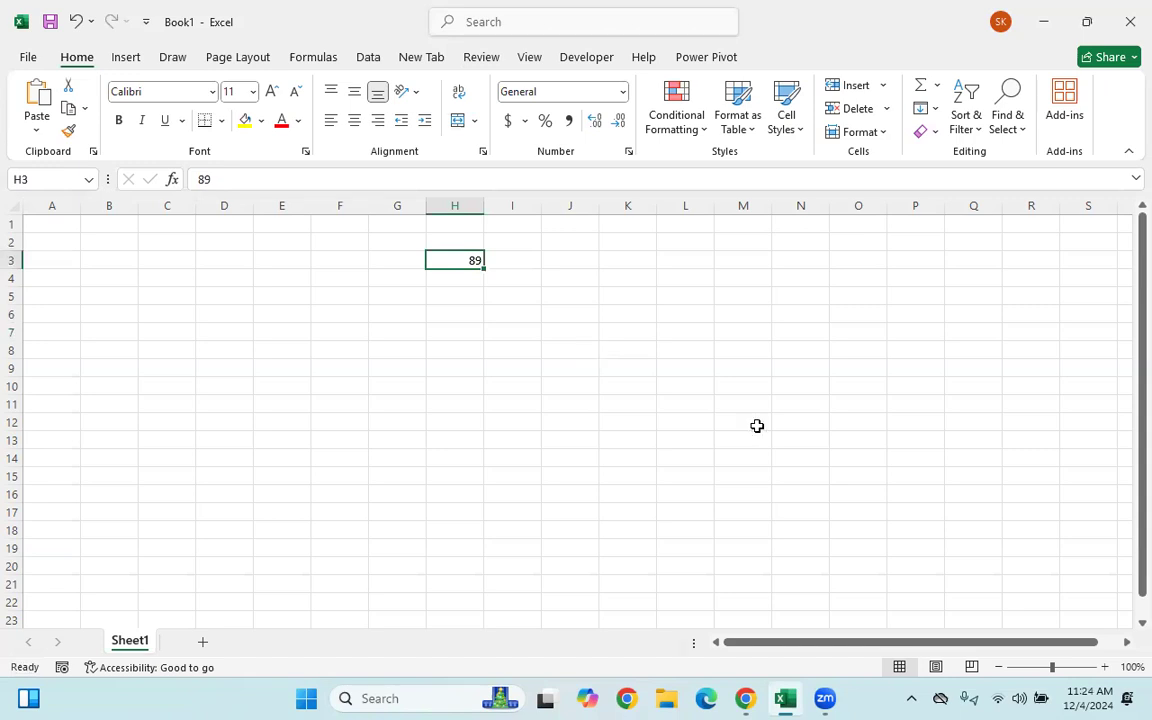
pyautogui.click(330, 313)
pyautogui.click(128, 240)
pyautogui.click(477, 260)
pyautogui.click(54, 226)
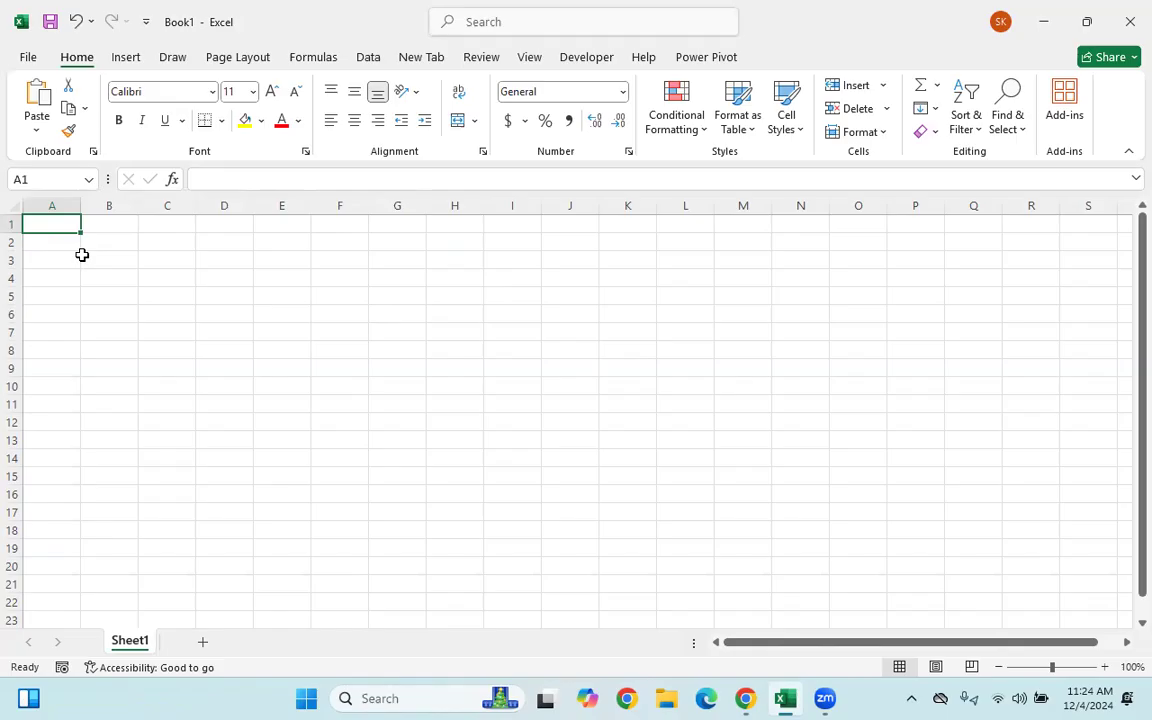
# - Launch the Windows On-Screen Keyboard and enlarge its window
pyautogui.click(437, 697)
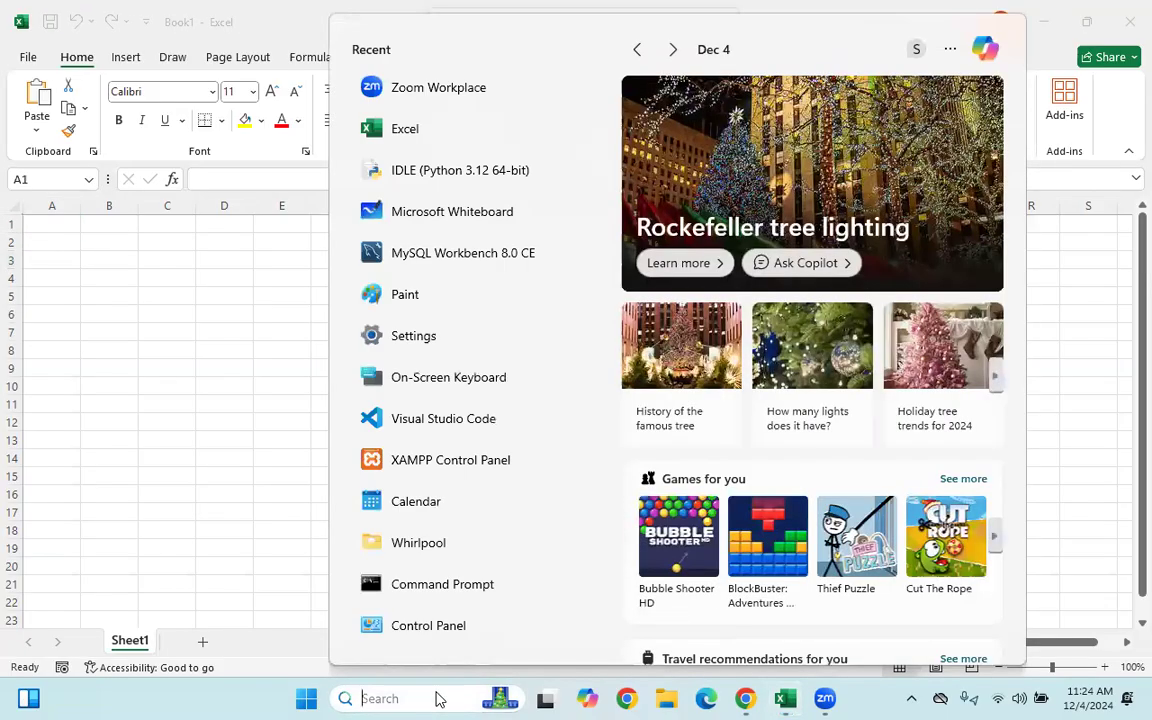
pyautogui.write('sc')
pyautogui.press('Escape')
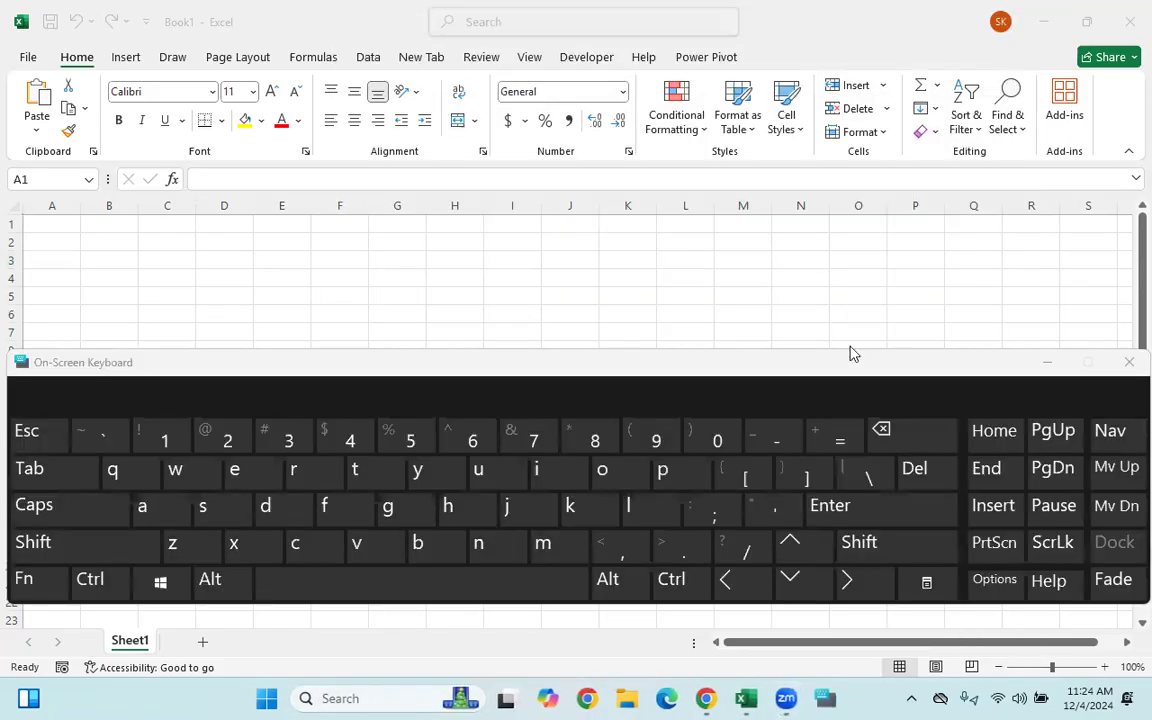
pyautogui.moveTo(890, 607); pyautogui.dragTo(890, 706)
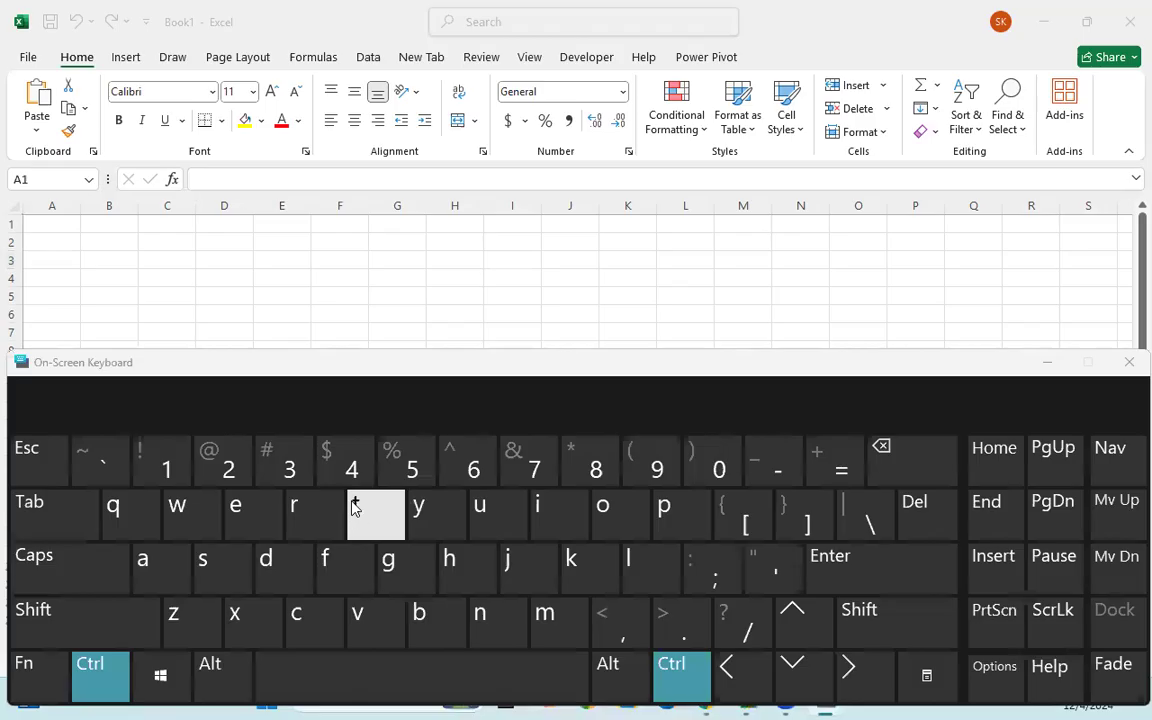
# - Jump from A1 down to the last row, A1048576, then hide the keyboard
pyautogui.click(51, 222)
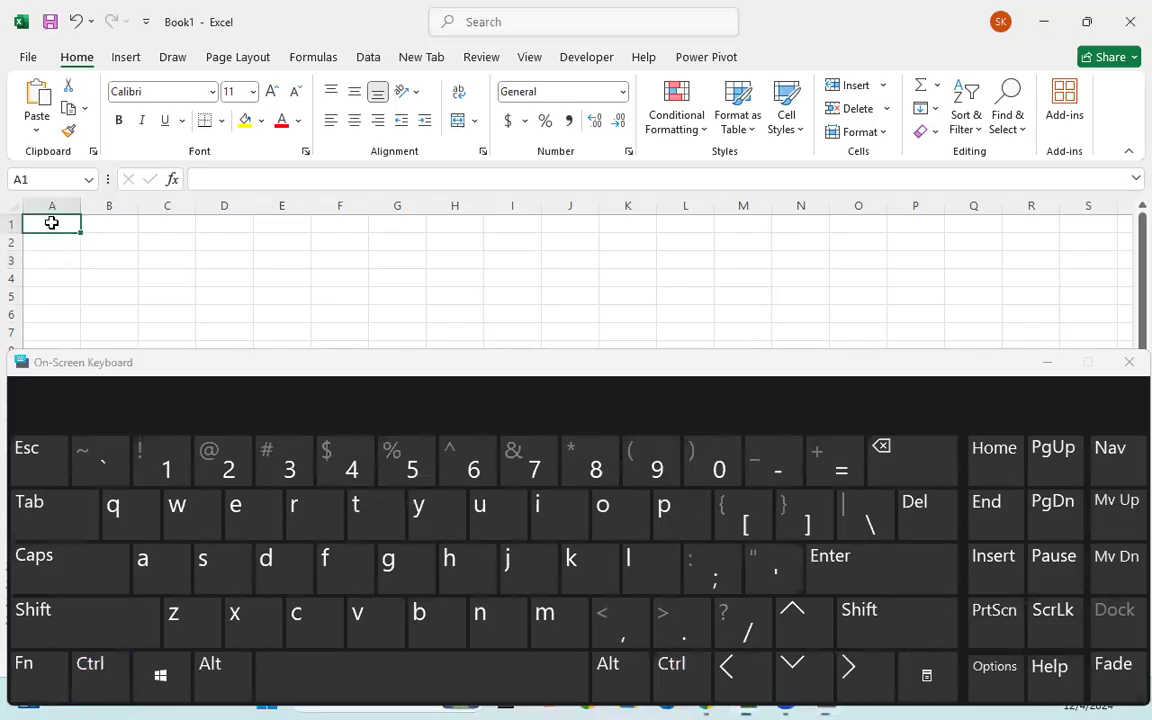
pyautogui.keyDown('ctrl'); pyautogui.click(800, 678); pyautogui.keyUp('ctrl')
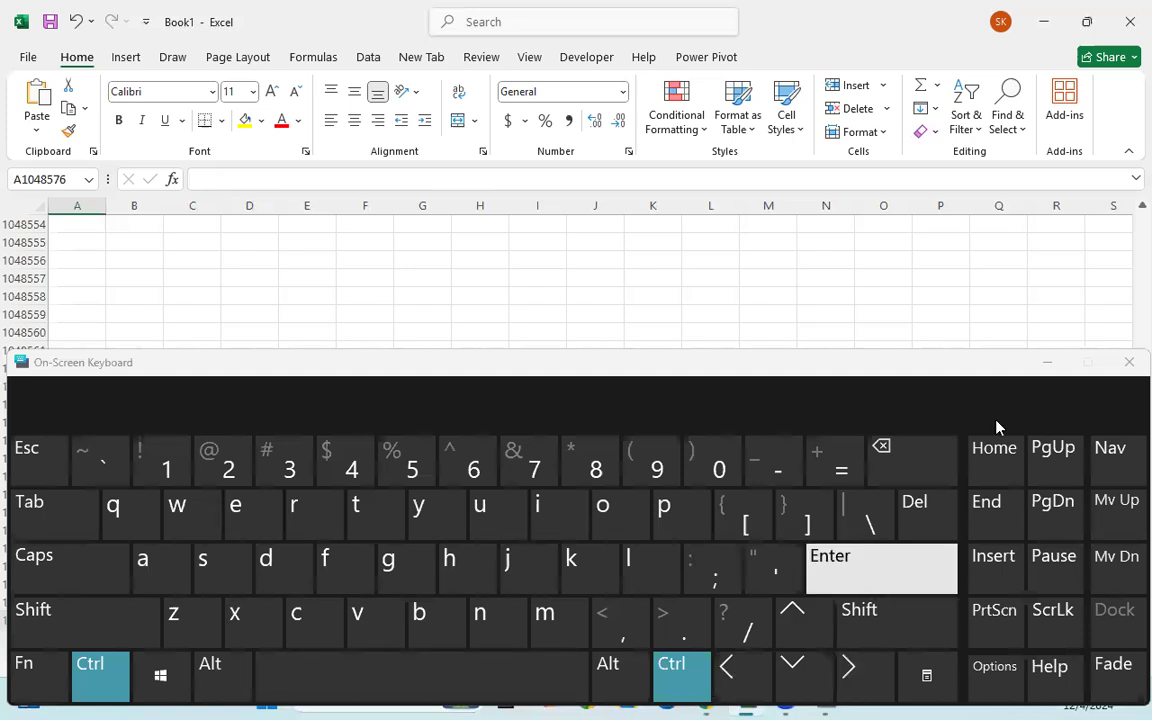
pyautogui.click(830, 560)
pyautogui.click(1043, 366)
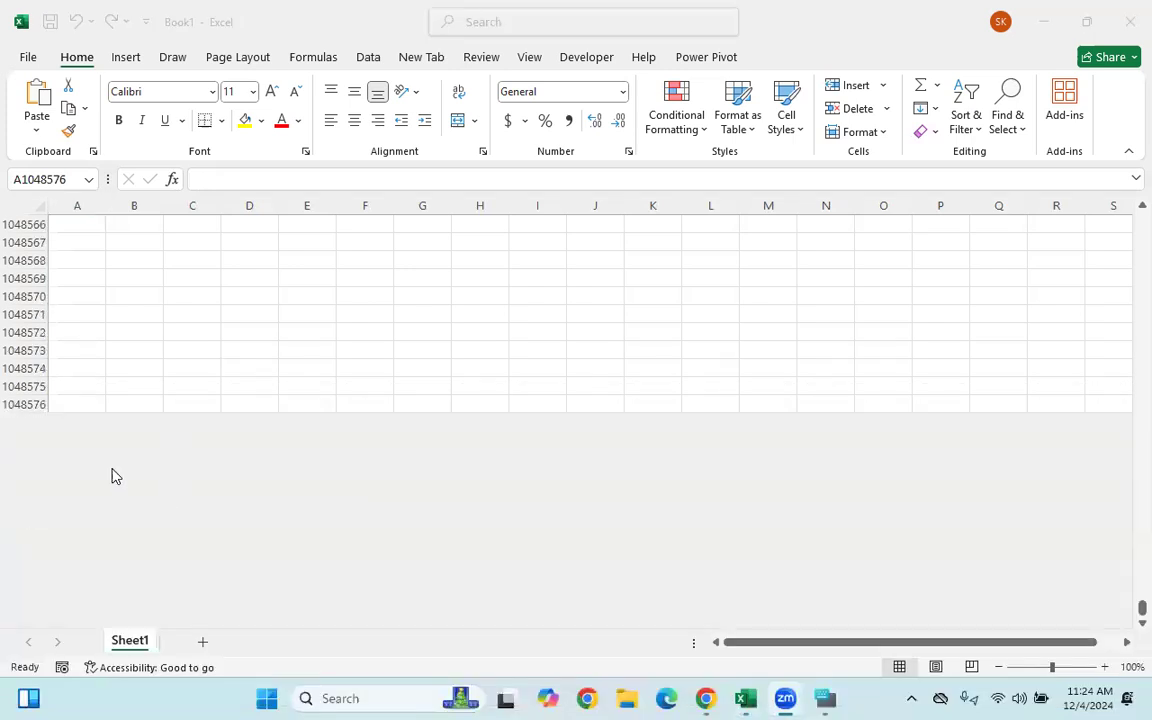
pyautogui.click(73, 405)
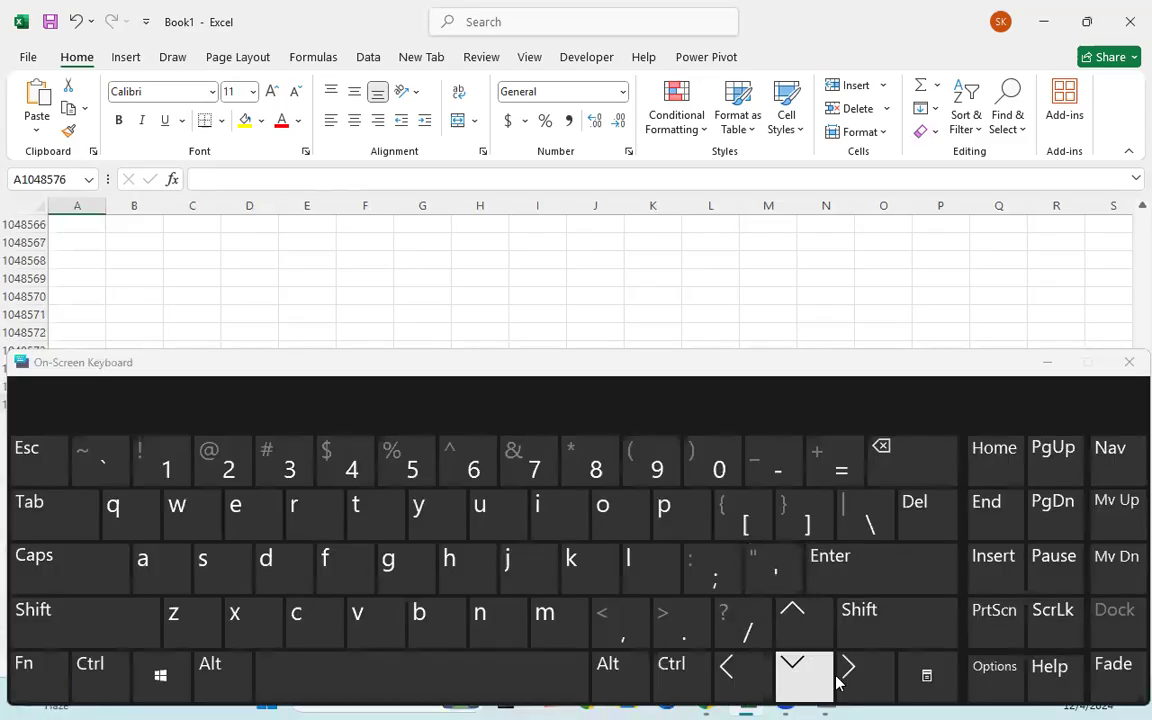
# - Jump to A1, across to the last column XFD1, back to A1, then hide the keyboard
pyautogui.keyDown('ctrl'); pyautogui.click(993, 447); pyautogui.keyUp('ctrl')
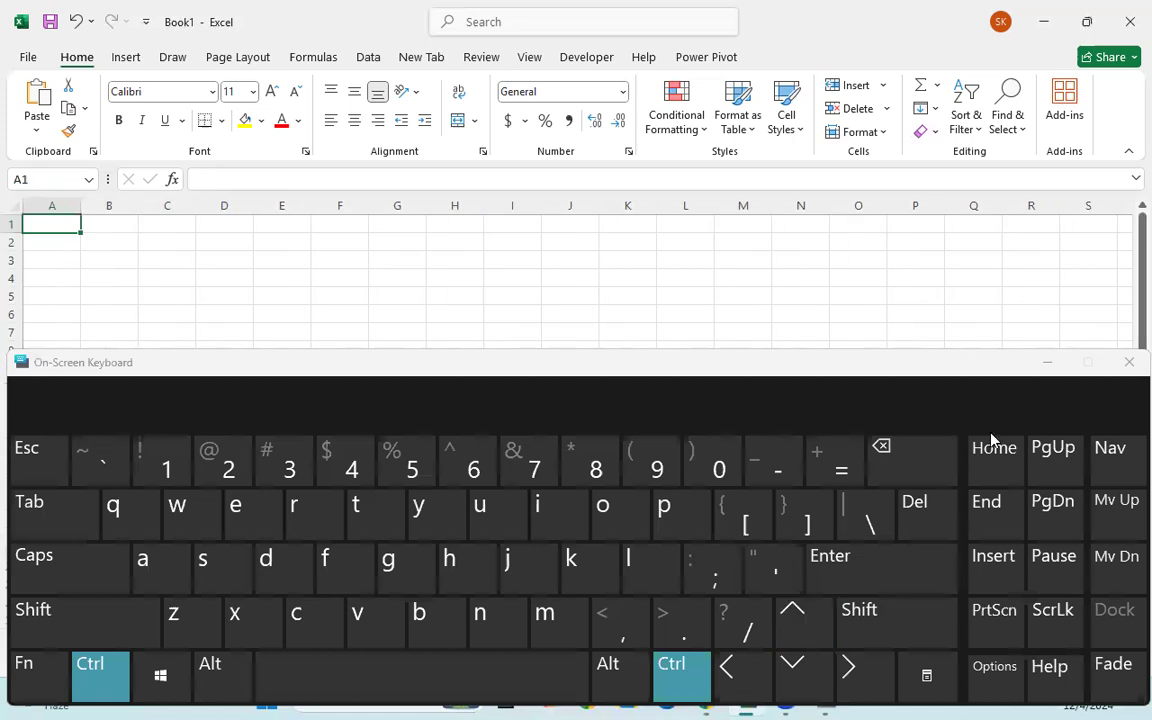
pyautogui.click(1047, 362)
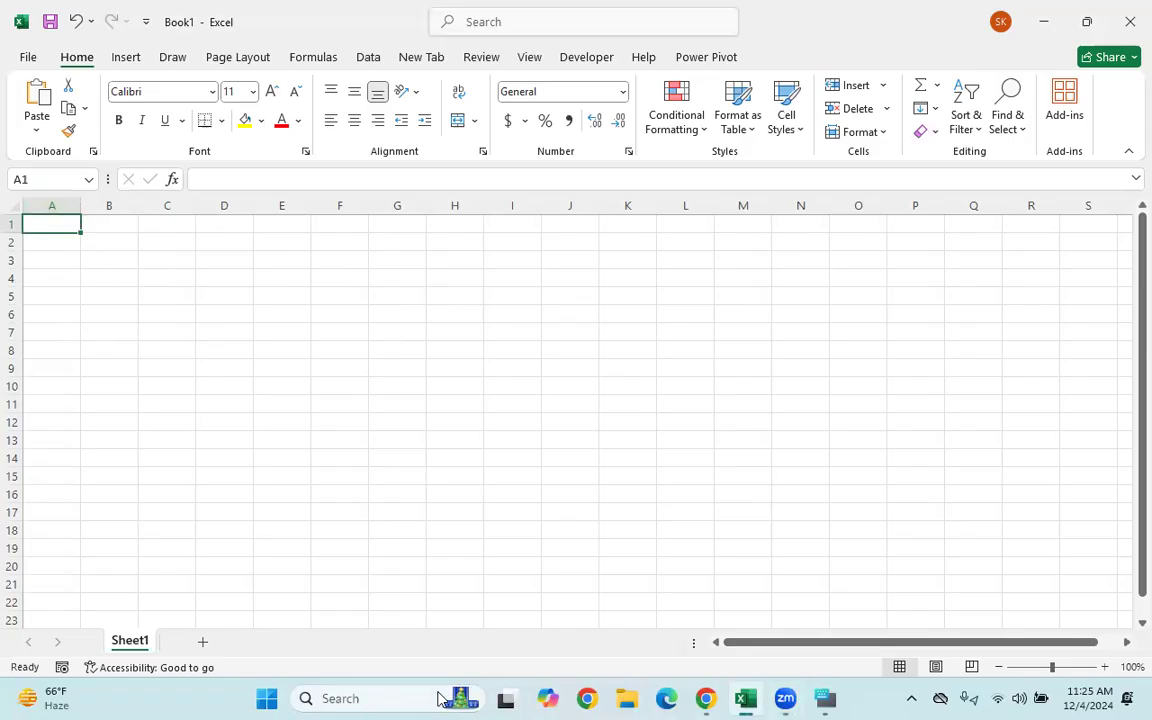
pyautogui.click(824, 698)
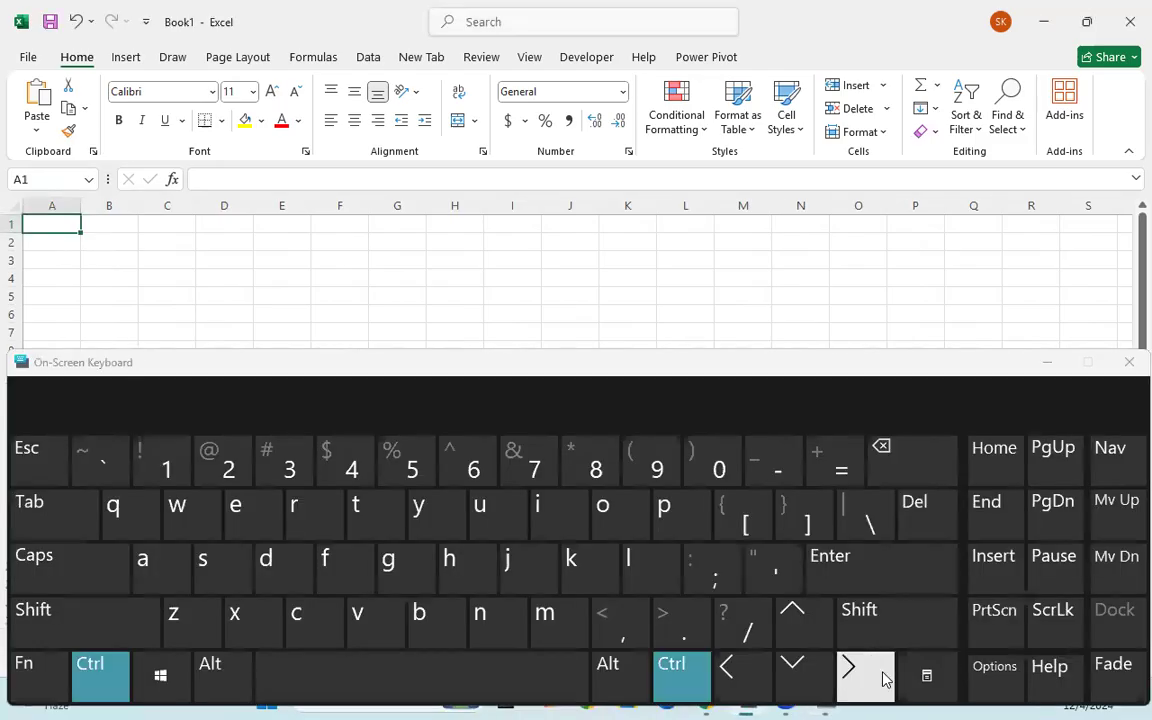
pyautogui.click(866, 672)
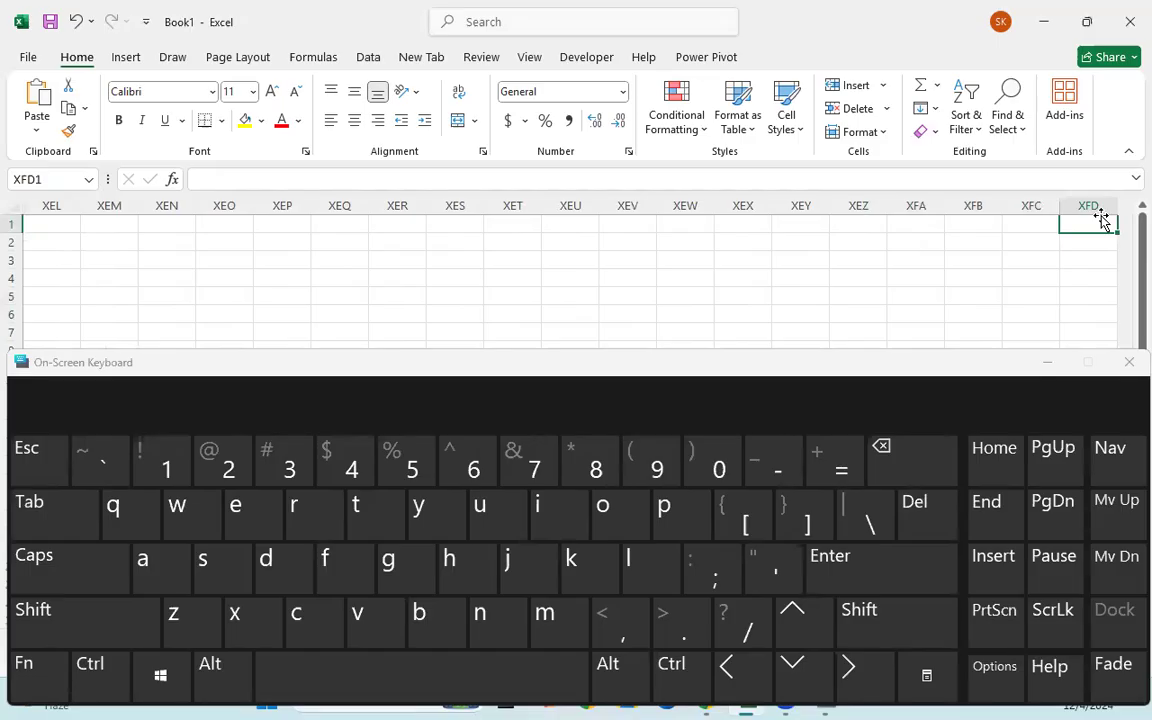
pyautogui.hotkey('ctrl', 'Home')
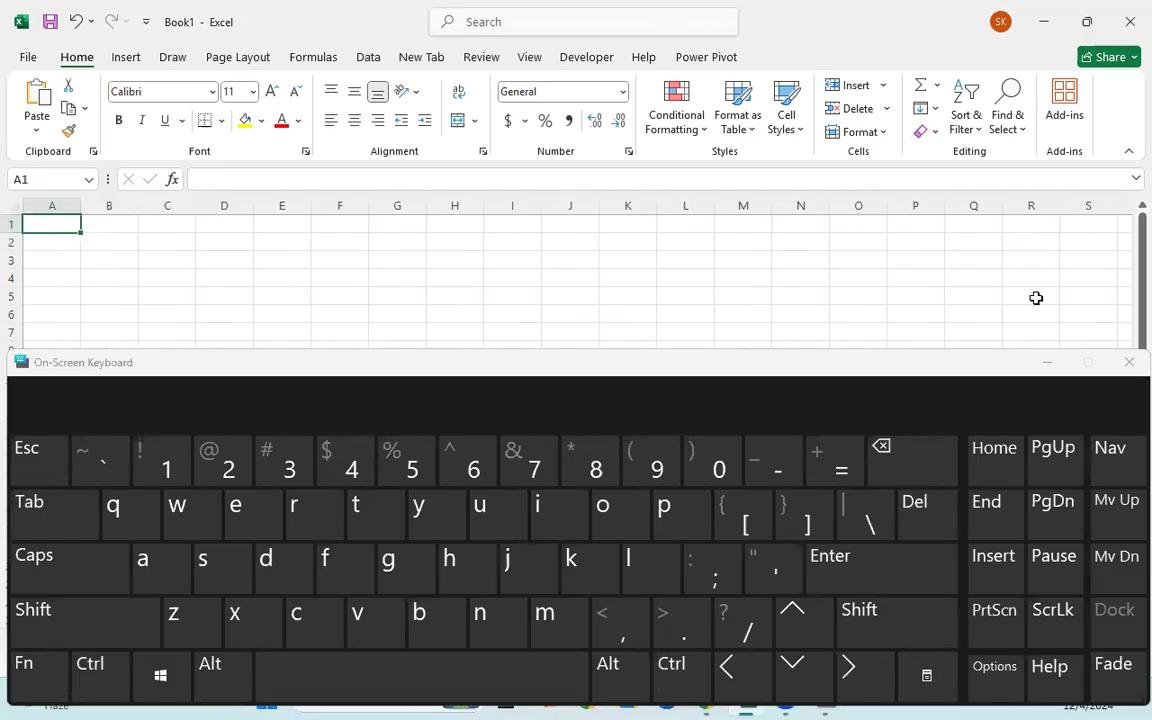
pyautogui.click(1059, 372)
pyautogui.click(1059, 370)
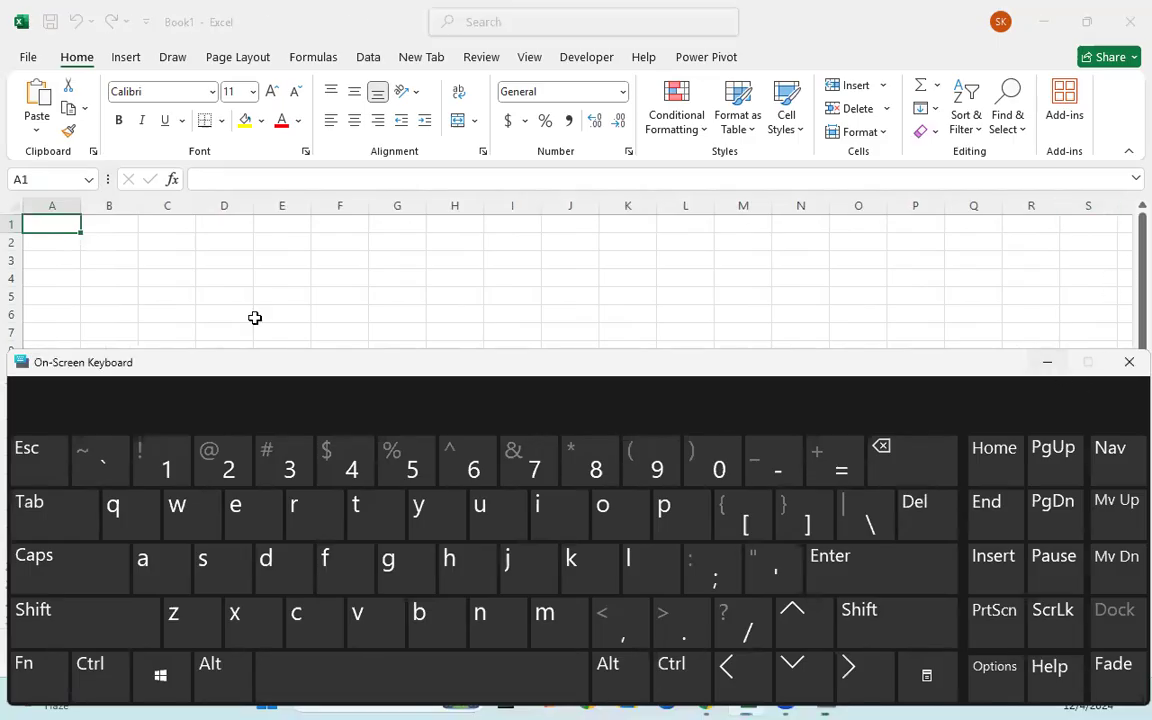
# - Select entire column B, then column E, then row 2 with Ctrl+Space and Shift+Space
pyautogui.click(167, 279)
pyautogui.click(104, 277)
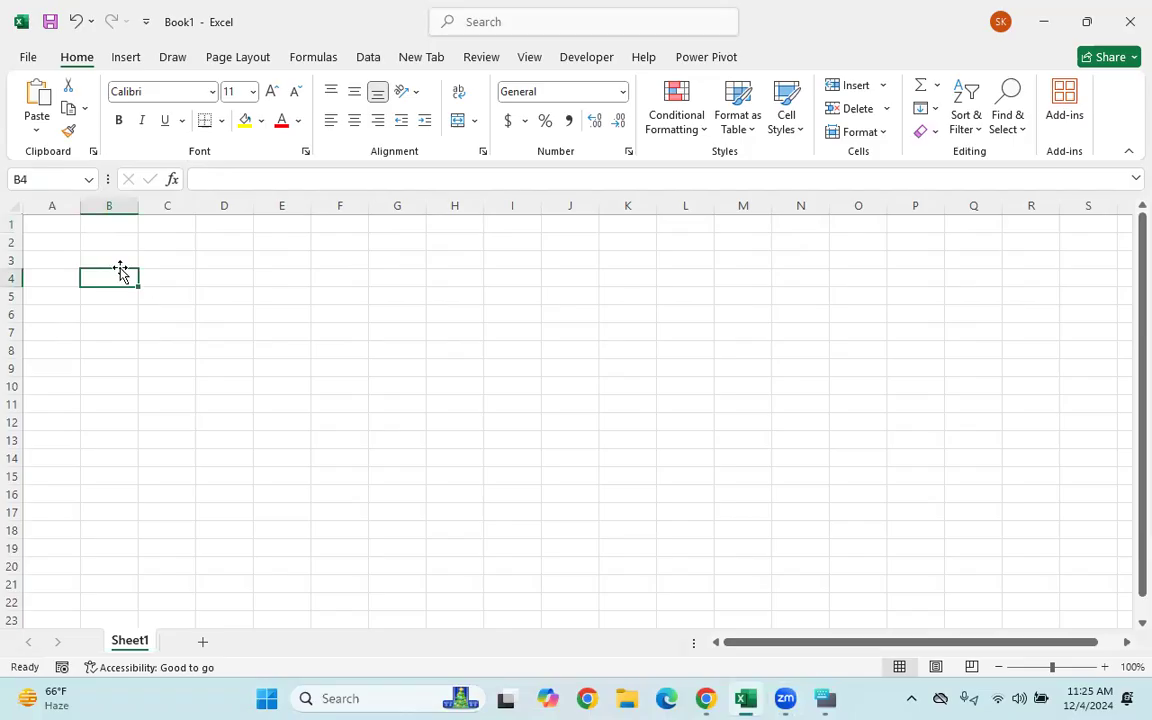
pyautogui.hotkey('ctrl', 'space')
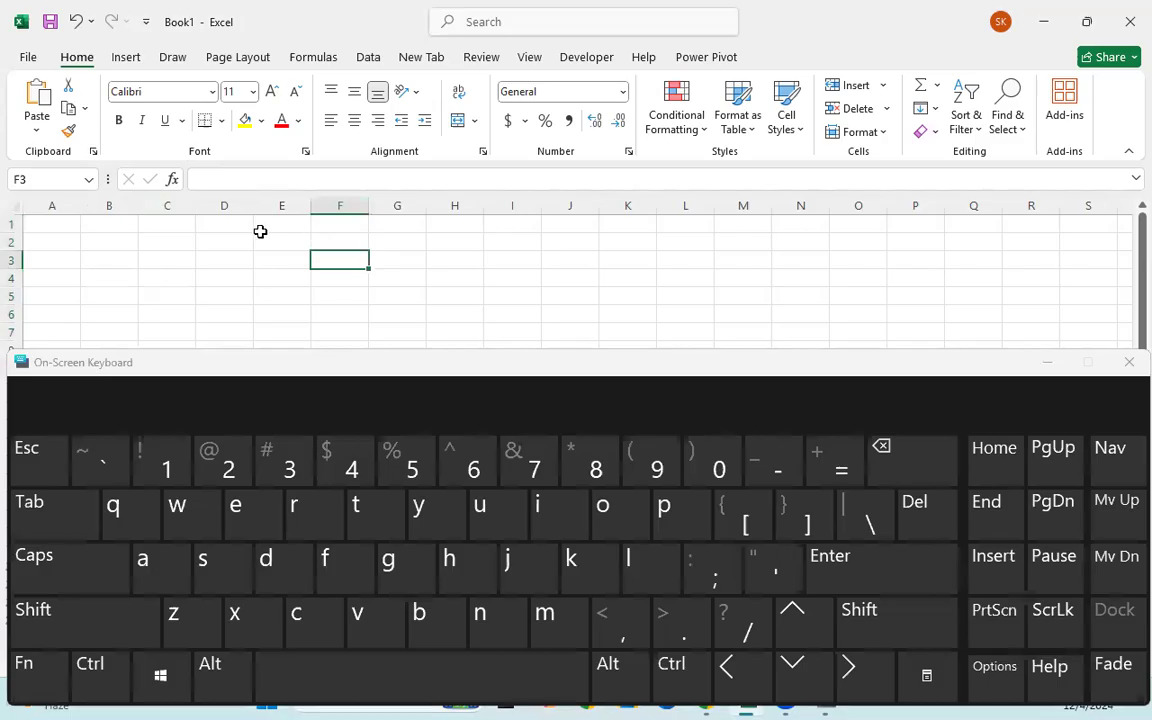
pyautogui.click(260, 230)
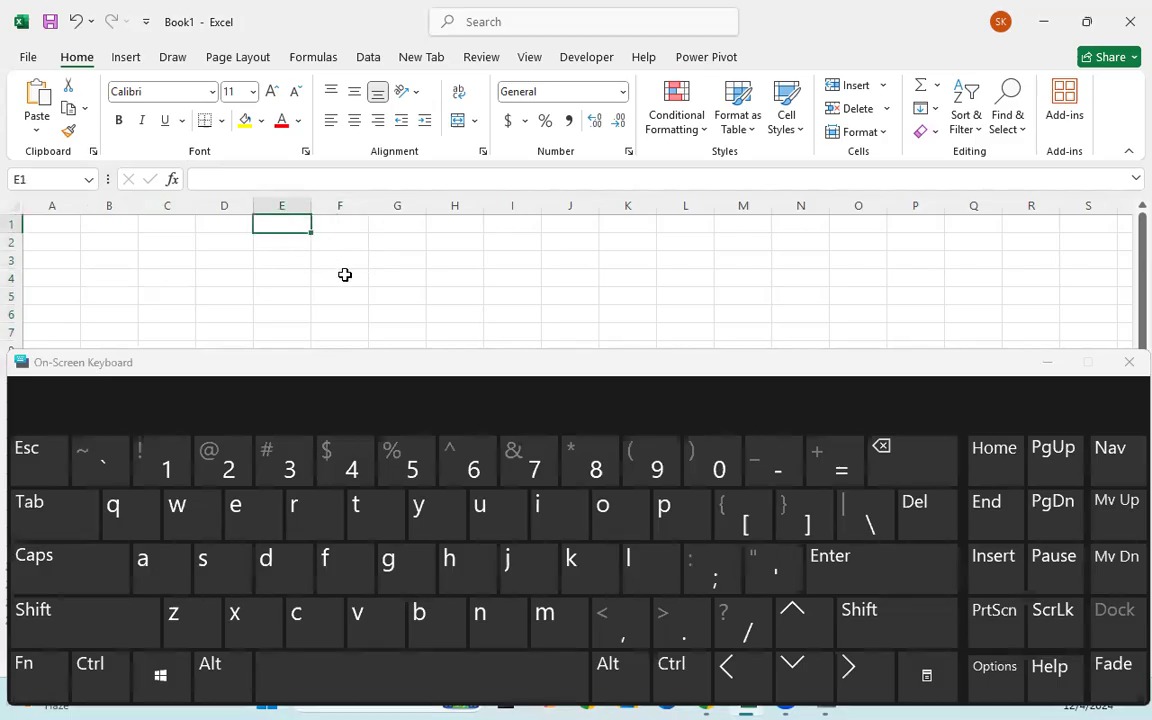
pyautogui.press('ctrl')
pyautogui.hotkey('ctrl', 'space')
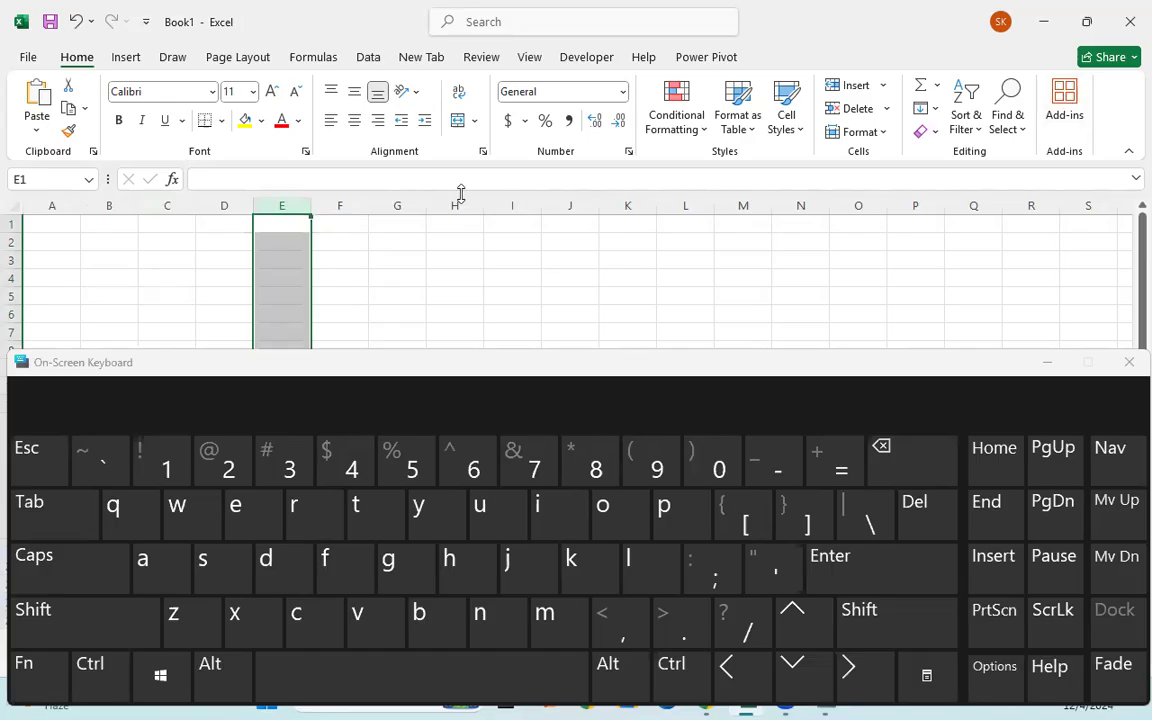
pyautogui.click(230, 244)
pyautogui.hotkey('shift', 'space')
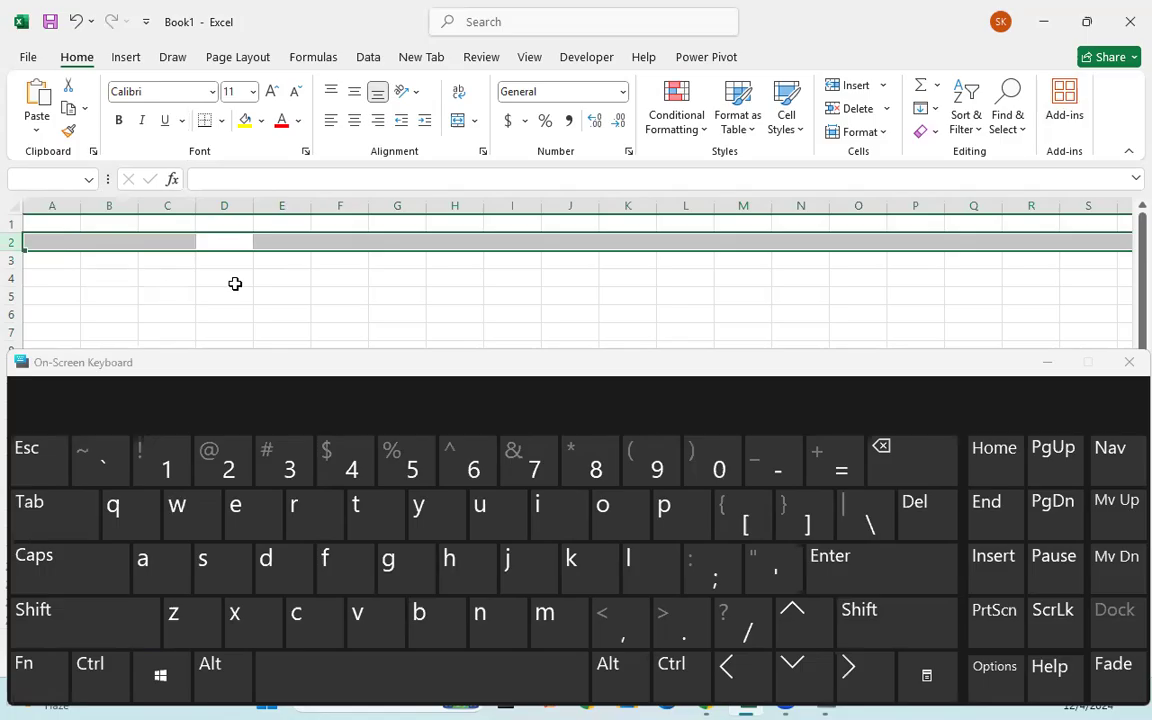
# - Select entire column D and row 1, then minimize the On-Screen Keyboard
pyautogui.click(234, 282)
pyautogui.click(213, 230)
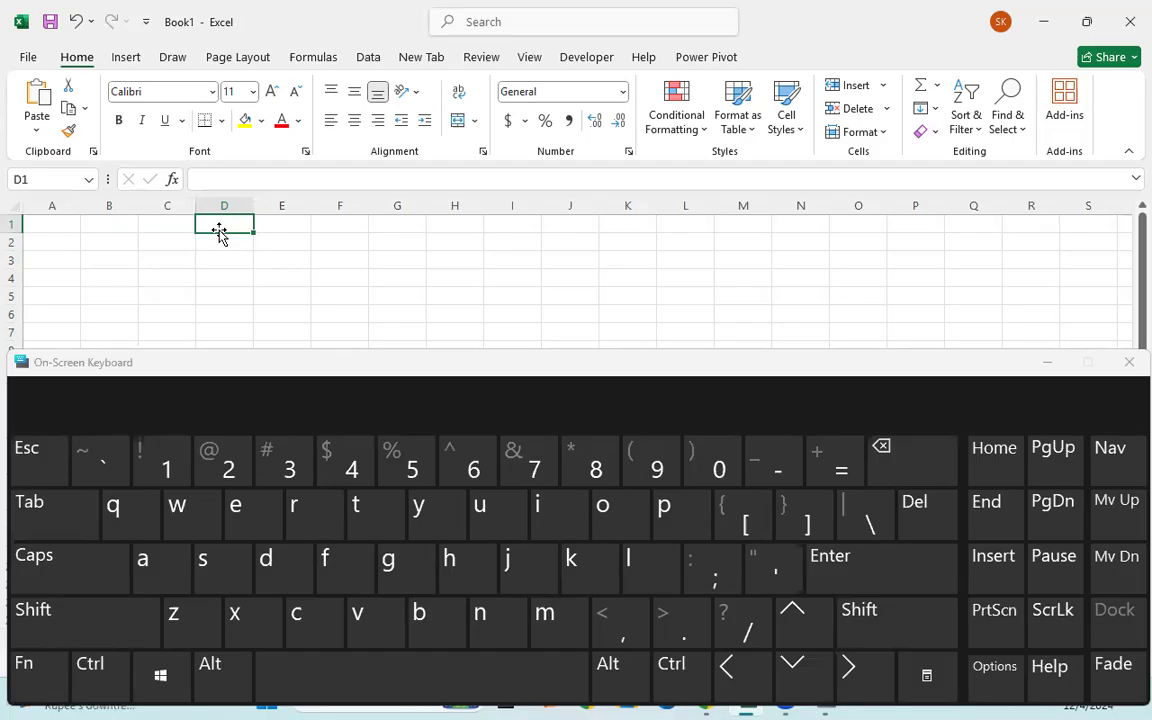
pyautogui.hotkey('ctrl', 'space')
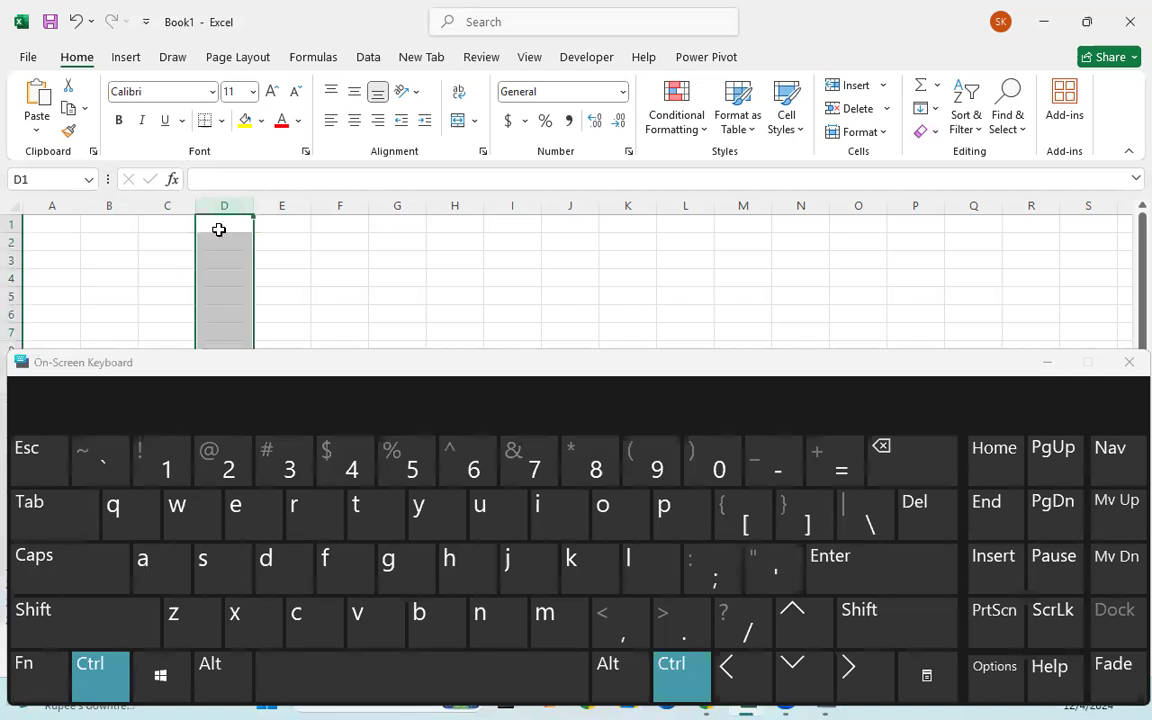
pyautogui.click(288, 230)
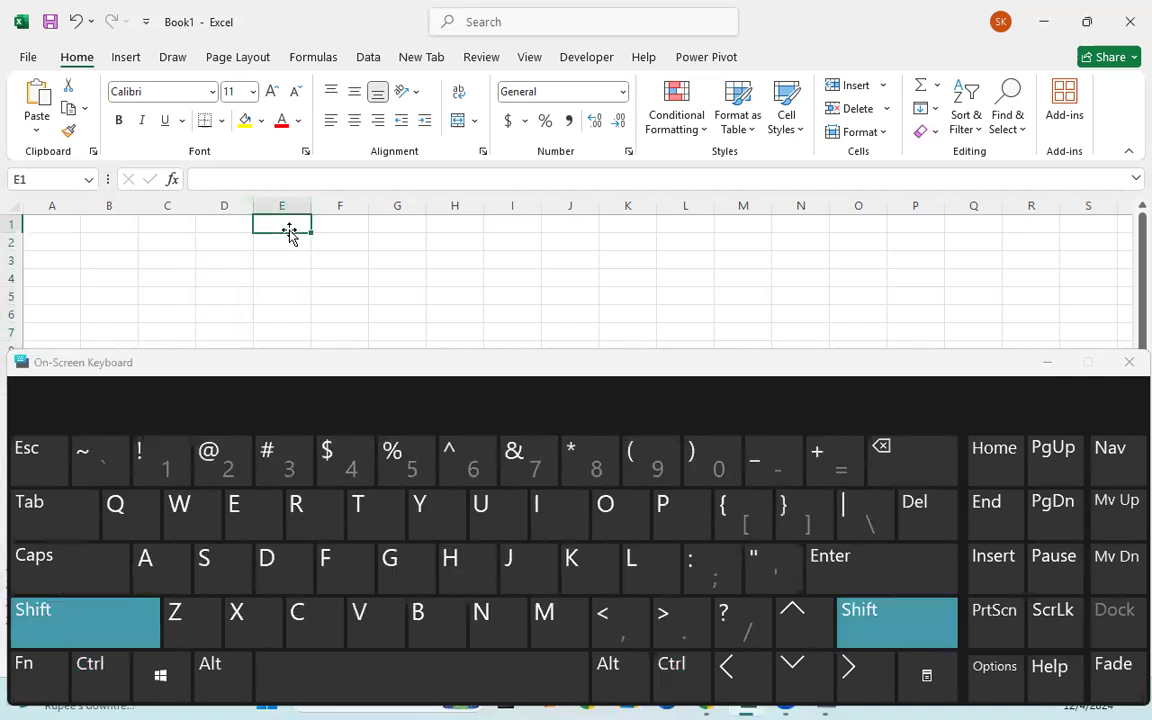
pyautogui.hotkey('shift', 'space')
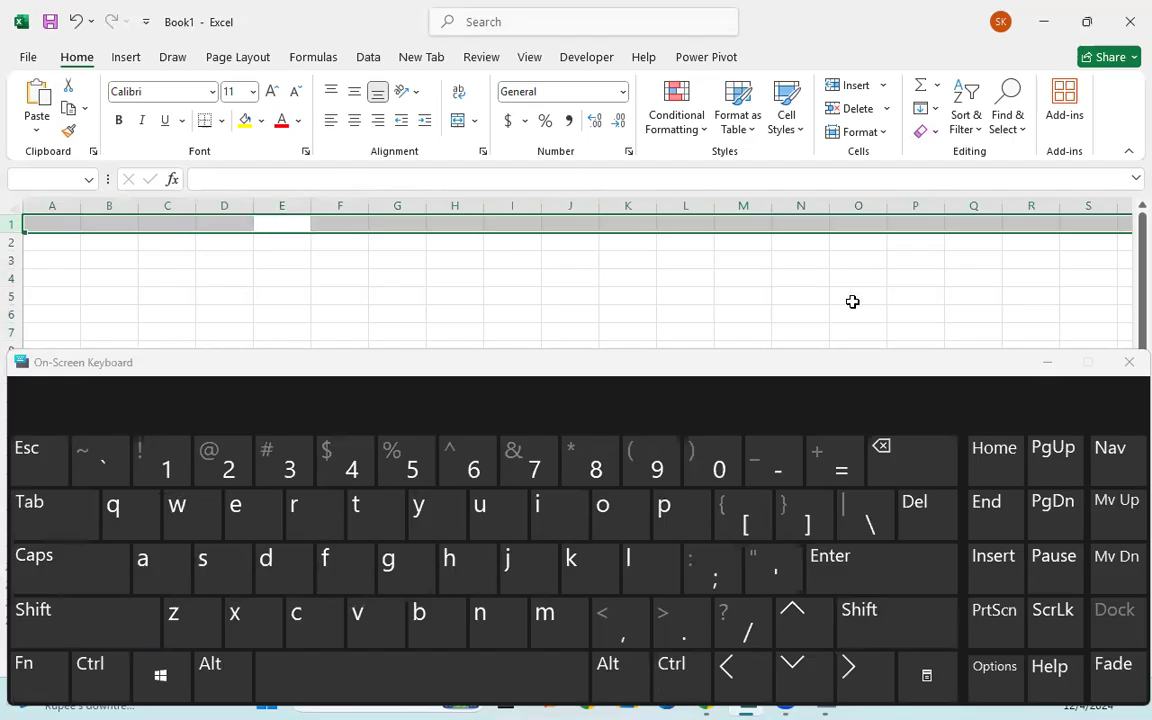
pyautogui.click(1068, 366)
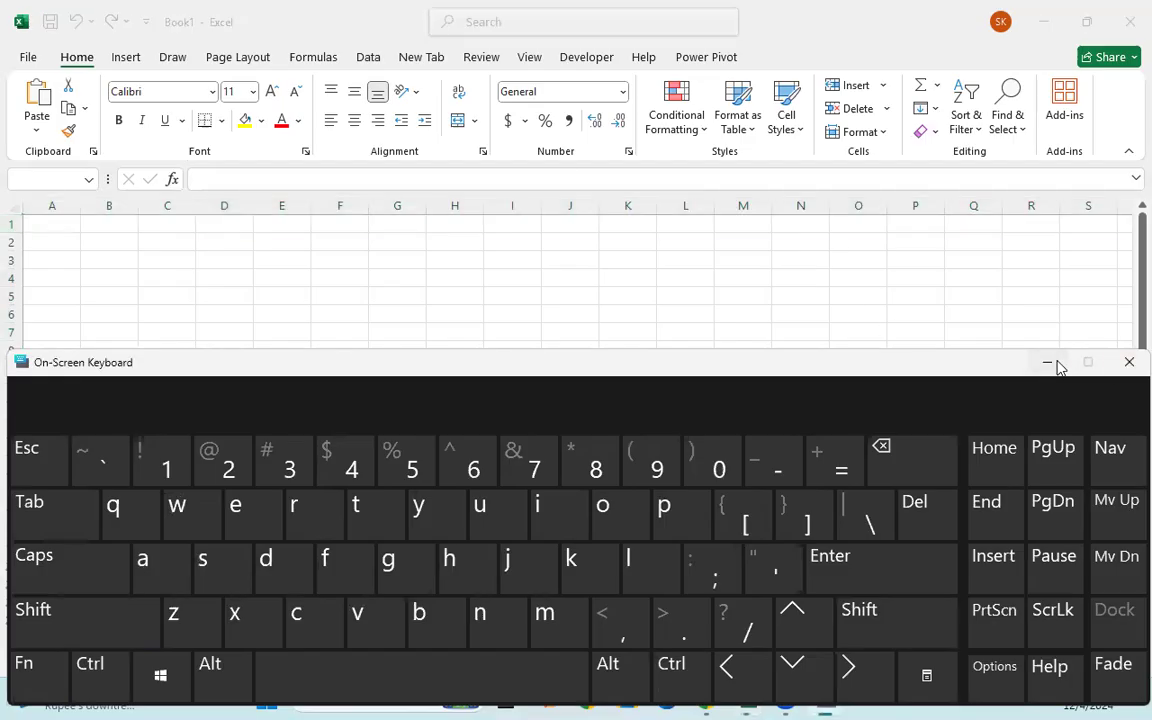
pyautogui.click(1047, 363)
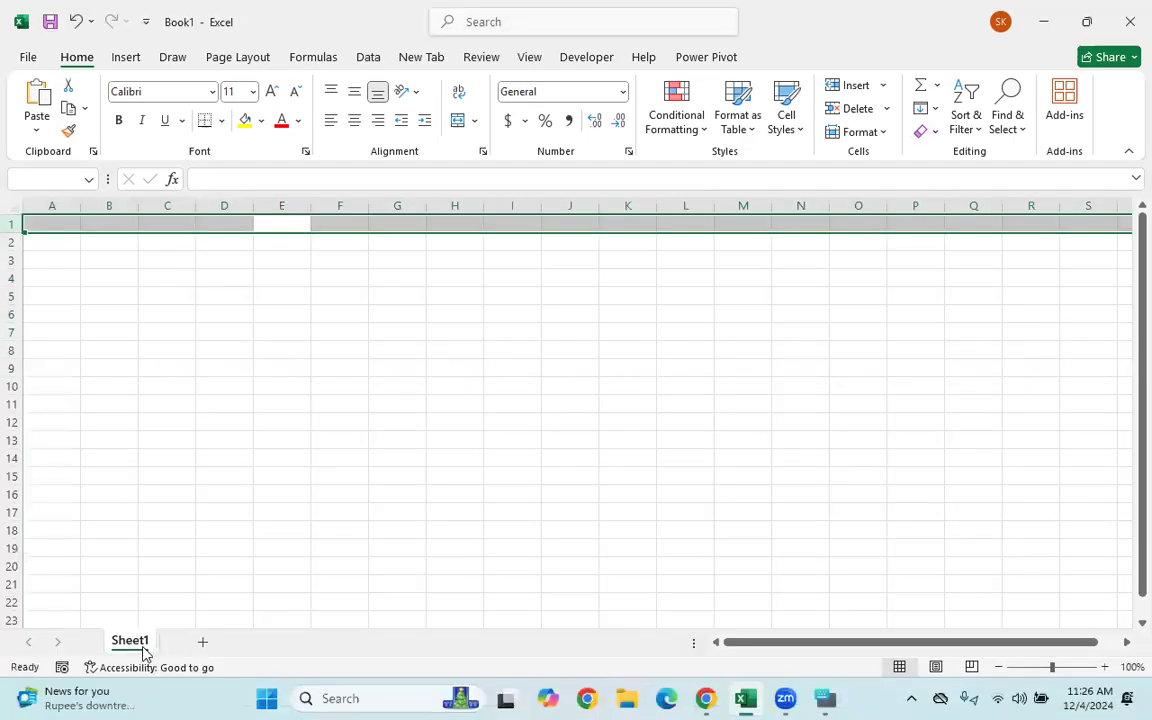
# - Add two new worksheets and rename the first sheet Sem-1
pyautogui.click(210, 461)
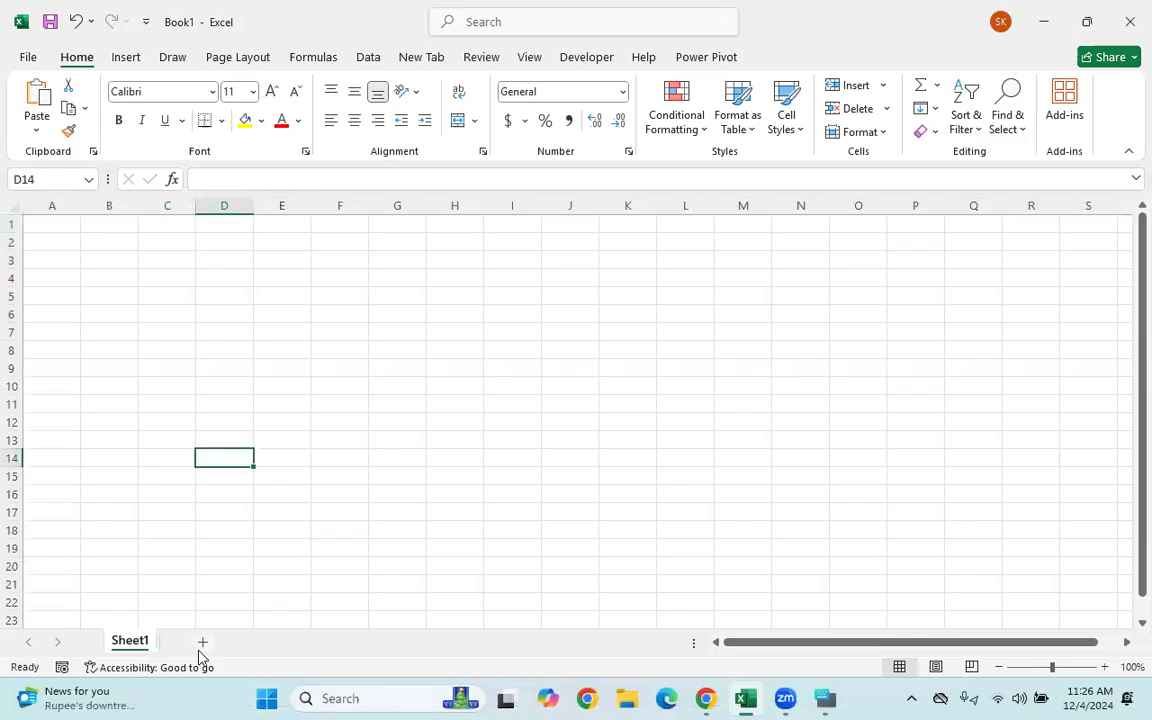
pyautogui.click(201, 645)
pyautogui.click(261, 645)
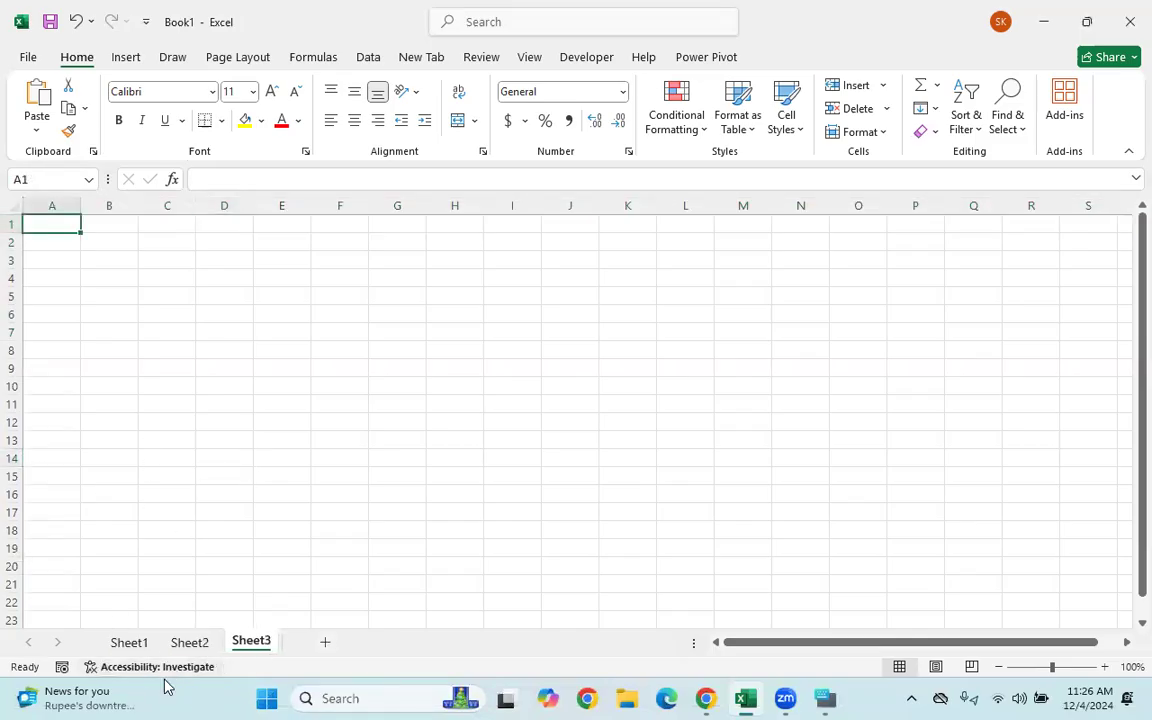
pyautogui.doubleClick(130, 643)
pyautogui.write('Sen')
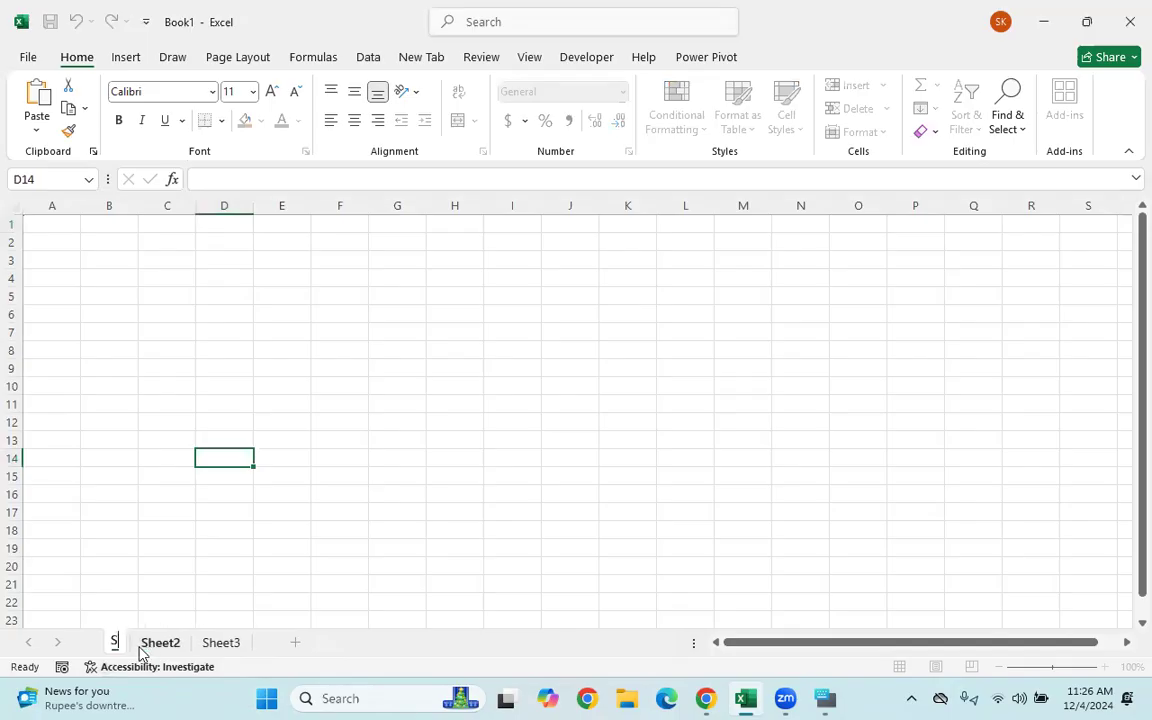
pyautogui.press('BackSpace')
pyautogui.write('m-1')
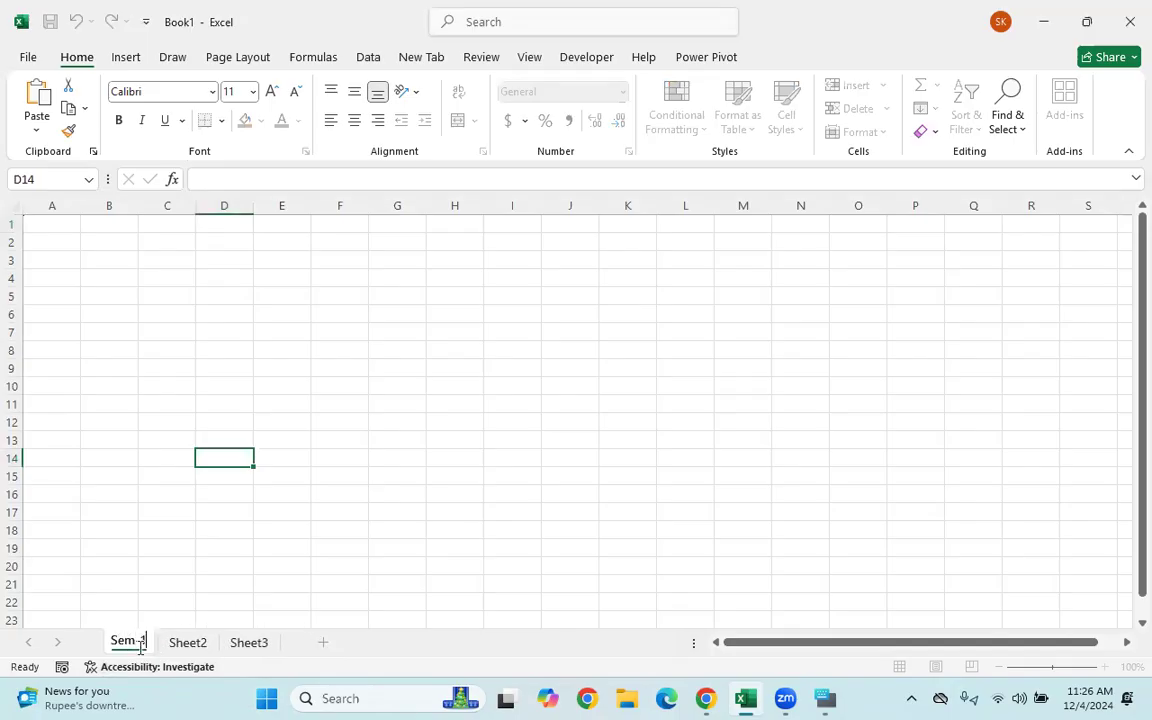
pyautogui.press('Return')
# - Rename the second sheet Sem-2
pyautogui.doubleClick(168, 645)
pyautogui.write('Sem-1')
pyautogui.press('Return')
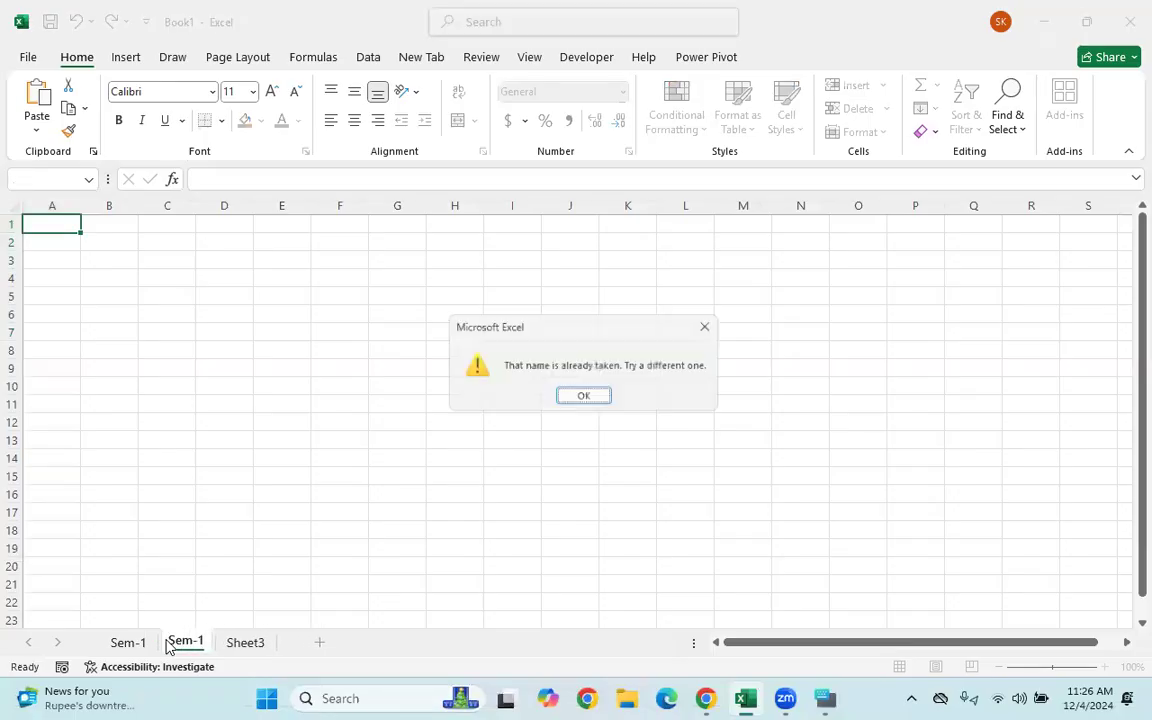
pyautogui.click(592, 397)
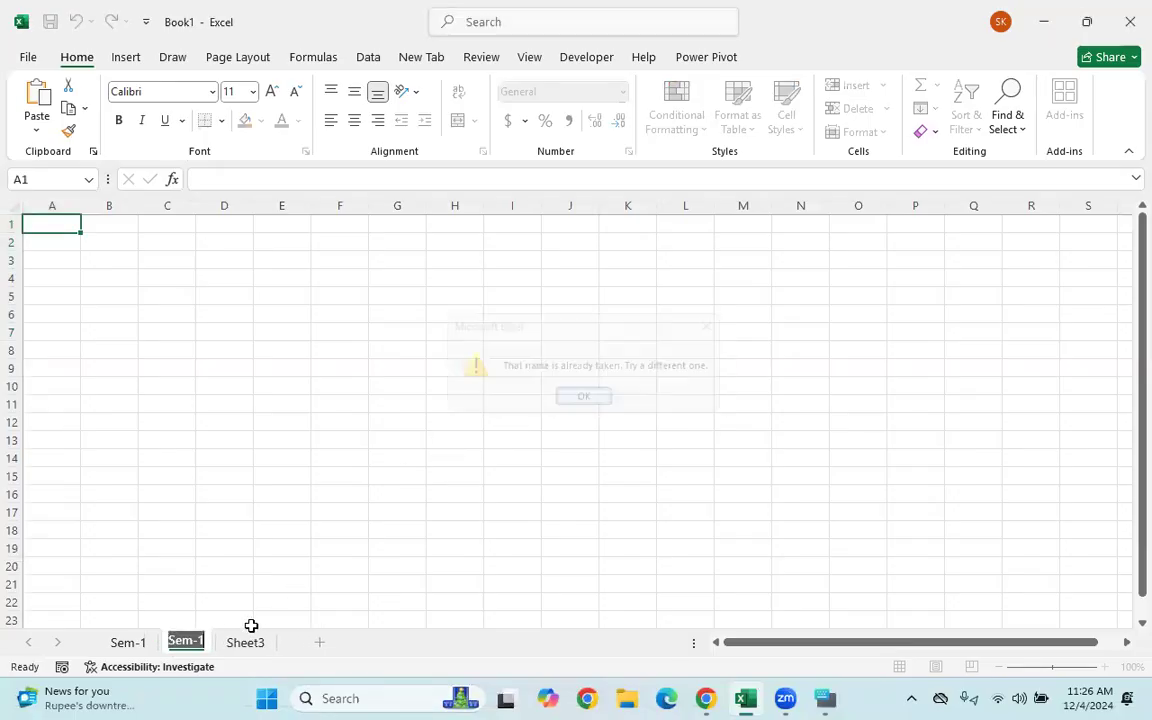
pyautogui.click(203, 642)
pyautogui.press('BackSpace')
pyautogui.write('2')
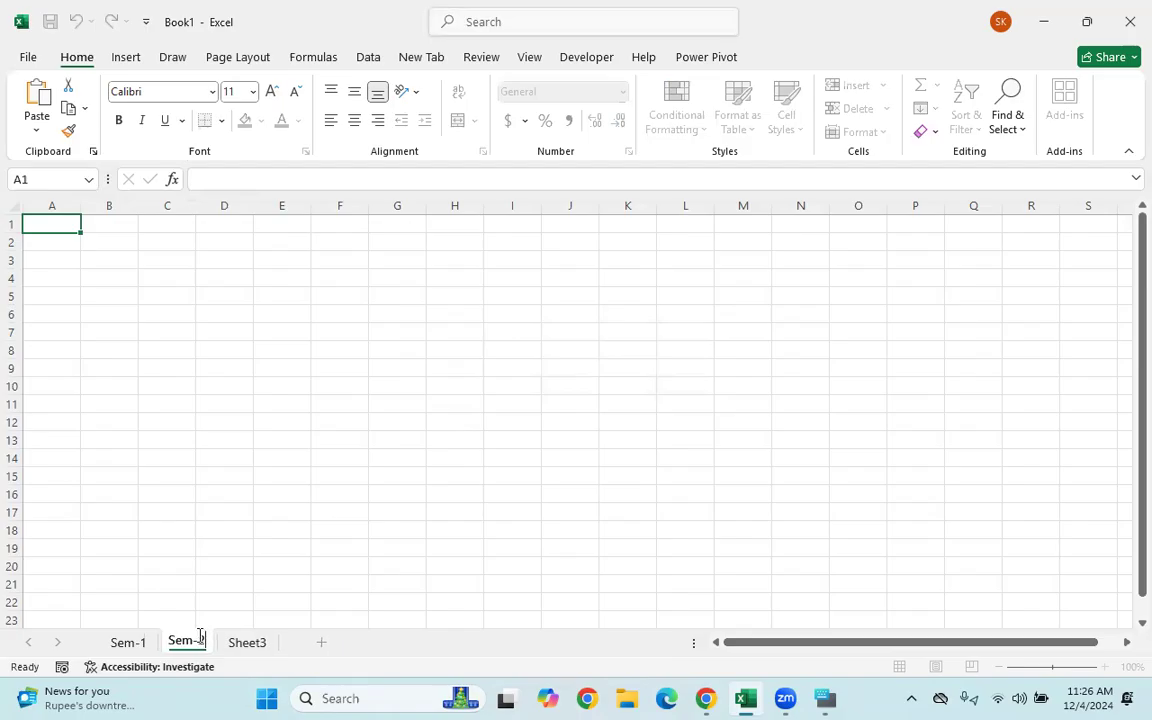
pyautogui.click(243, 648)
# - Rename the third sheet Sem-3
pyautogui.doubleClick(243, 648)
pyautogui.press('BackSpace')
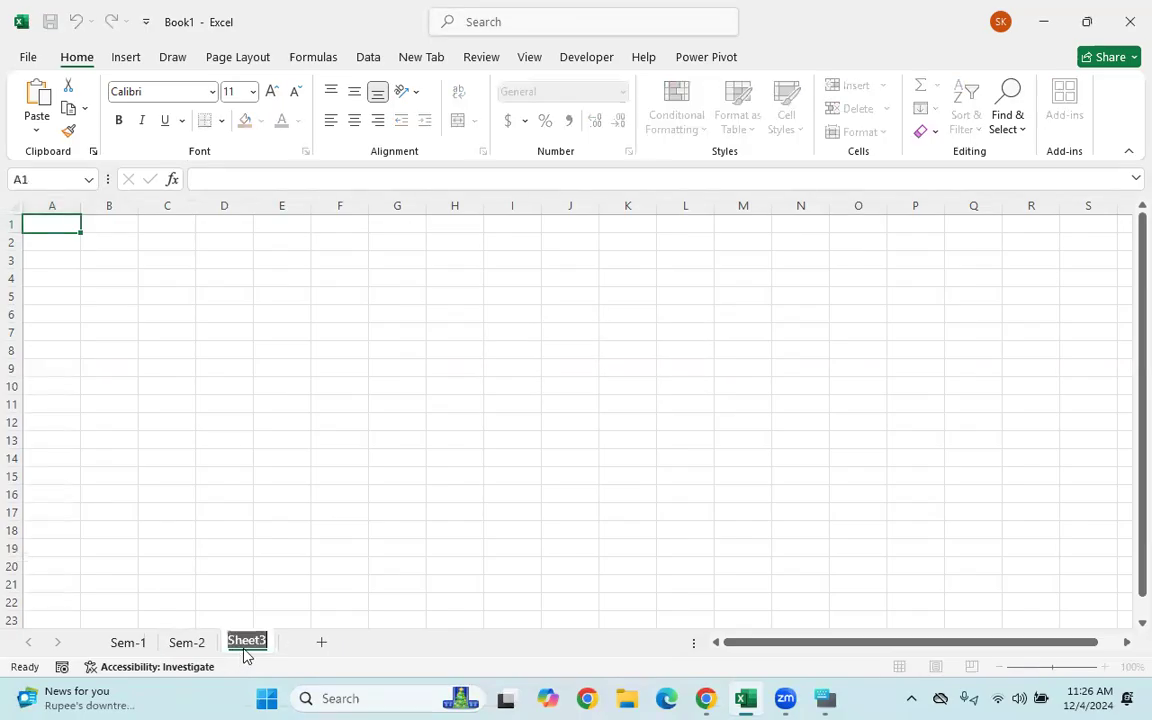
pyautogui.write('Sem-2')
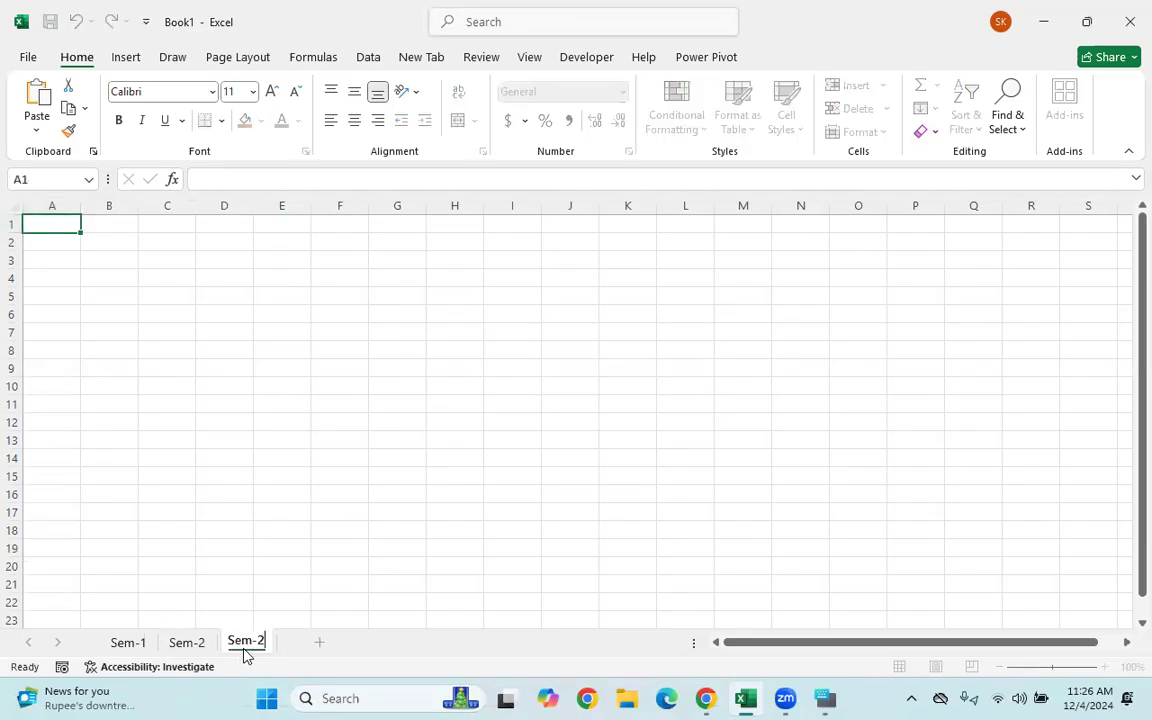
pyautogui.press('Return')
pyautogui.press('Return')
pyautogui.click(266, 641)
pyautogui.press('BackSpace')
pyautogui.write('3')
pyautogui.press('Return')
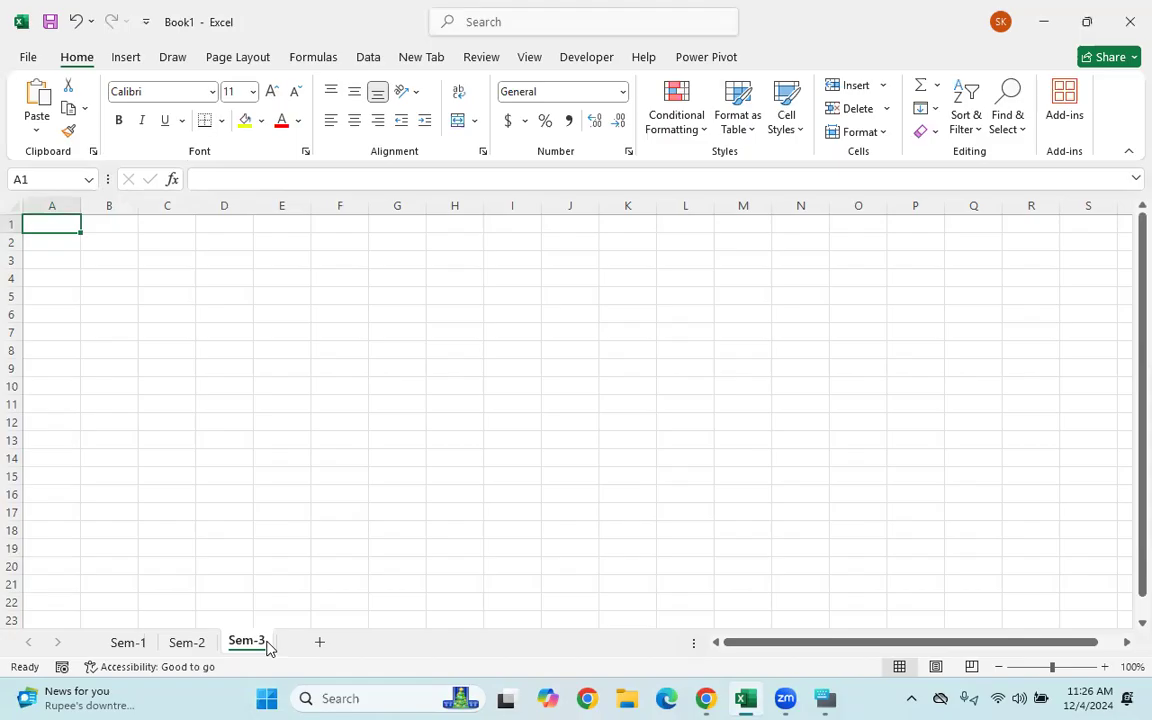
# - Delete the Sem-2 and Sem-3 sheets from their tab context menus
pyautogui.click(124, 645)
pyautogui.click(168, 645)
pyautogui.rightClick(168, 645)
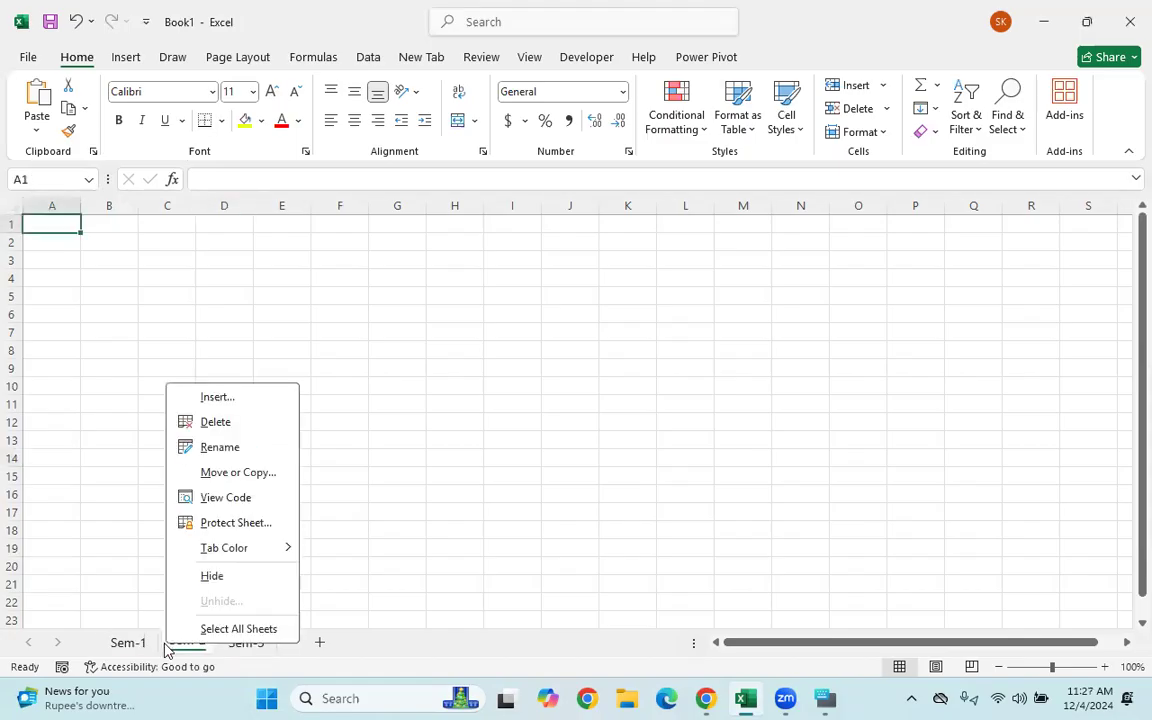
pyautogui.click(241, 421)
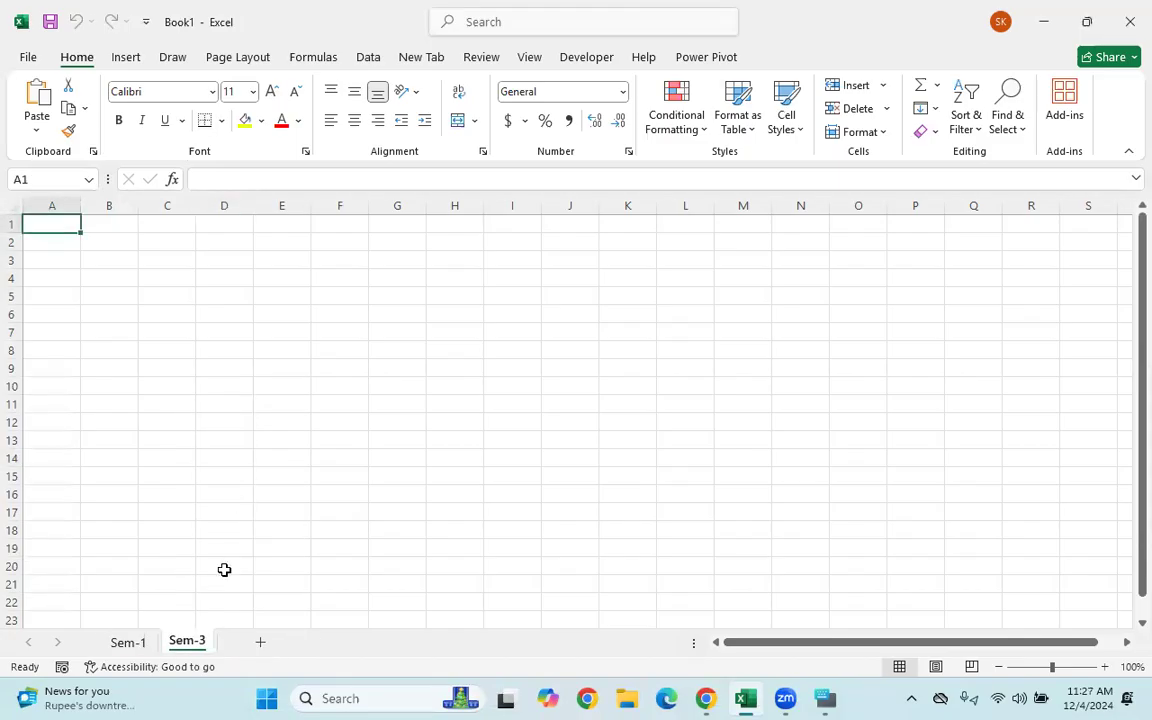
pyautogui.rightClick(183, 642)
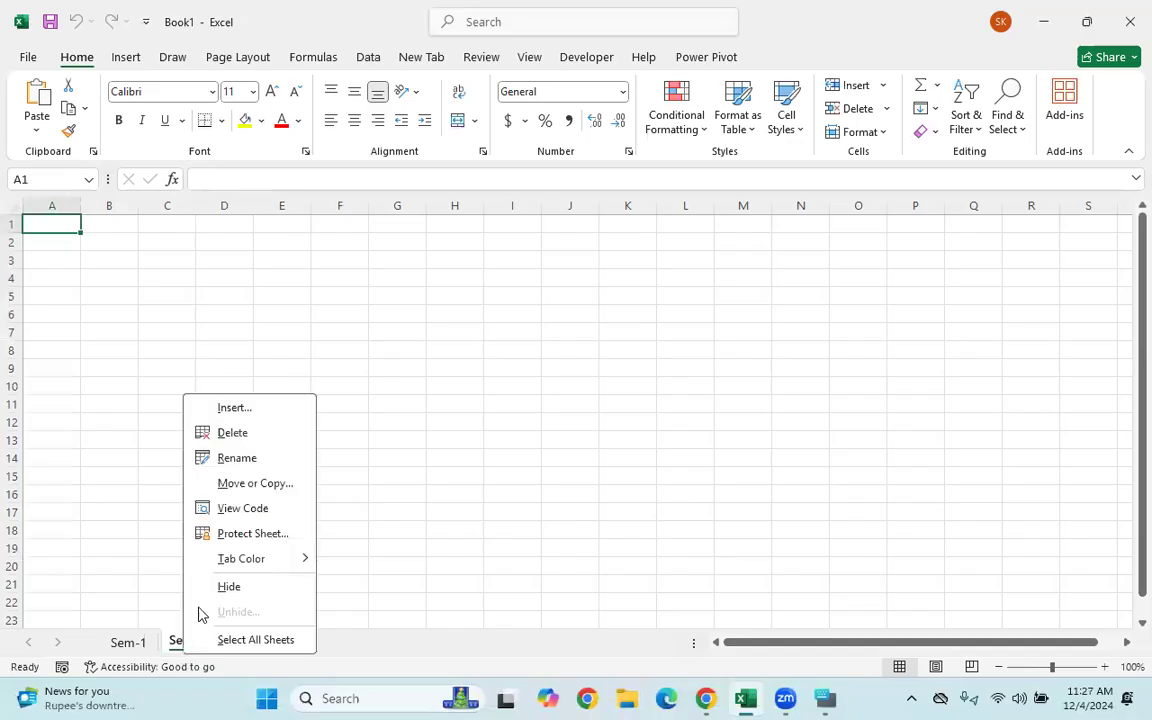
pyautogui.click(231, 433)
# - Click around Sem-1's cells, briefly selecting range A2:K14, ending on D5
pyautogui.click(467, 424)
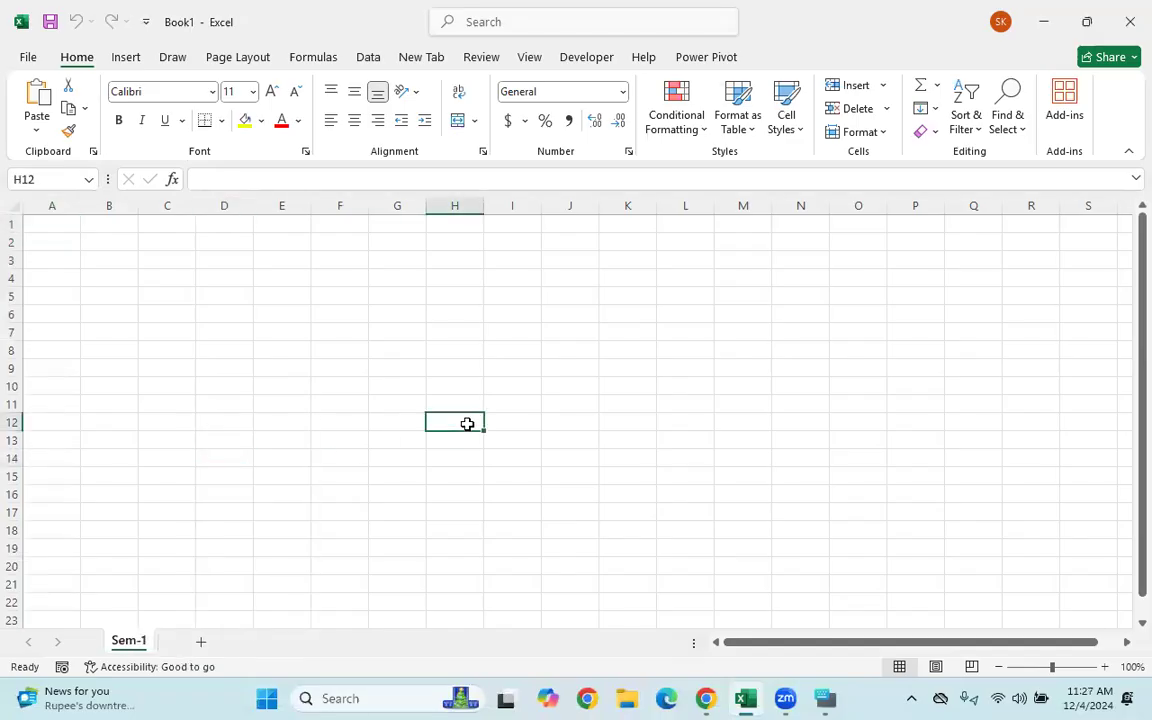
pyautogui.click(188, 306)
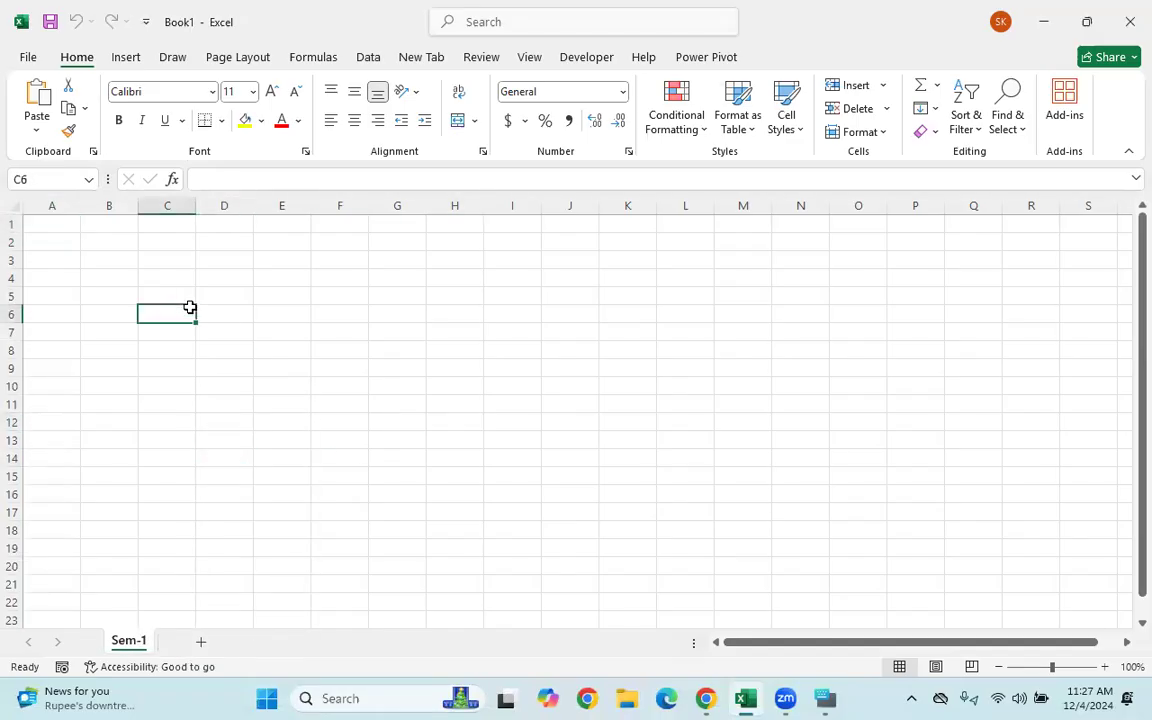
pyautogui.click(57, 234)
pyautogui.moveTo(57, 234); pyautogui.dragTo(617, 455)
pyautogui.click(617, 455)
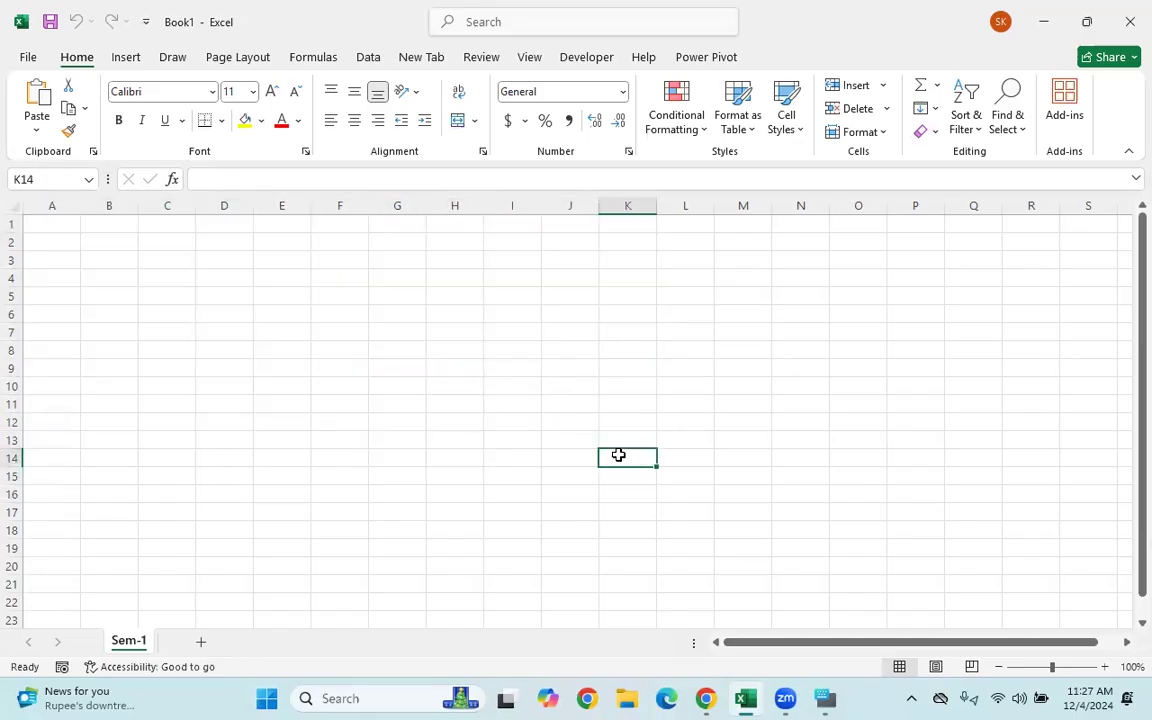
pyautogui.click(131, 275)
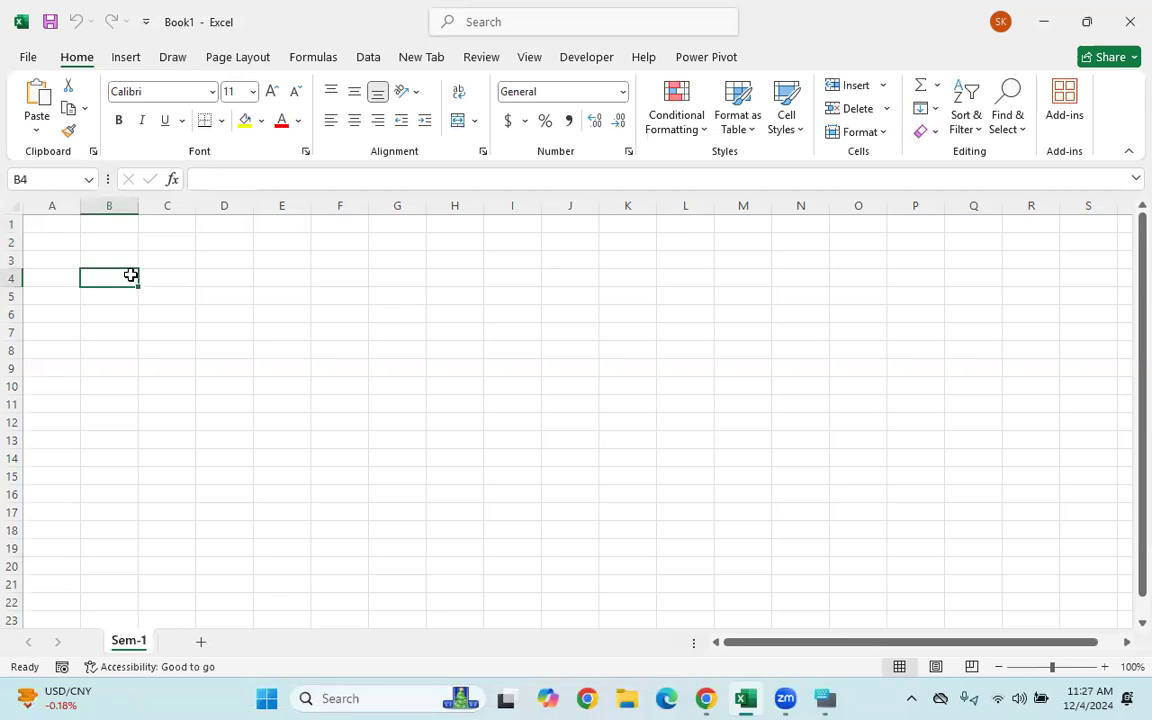
pyautogui.click(46, 226)
pyautogui.click(199, 300)
# - Enter the headings Employee id, Employee Name and Phone in A1:C1
pyautogui.moveTo(51, 224); pyautogui.dragTo(226, 222)
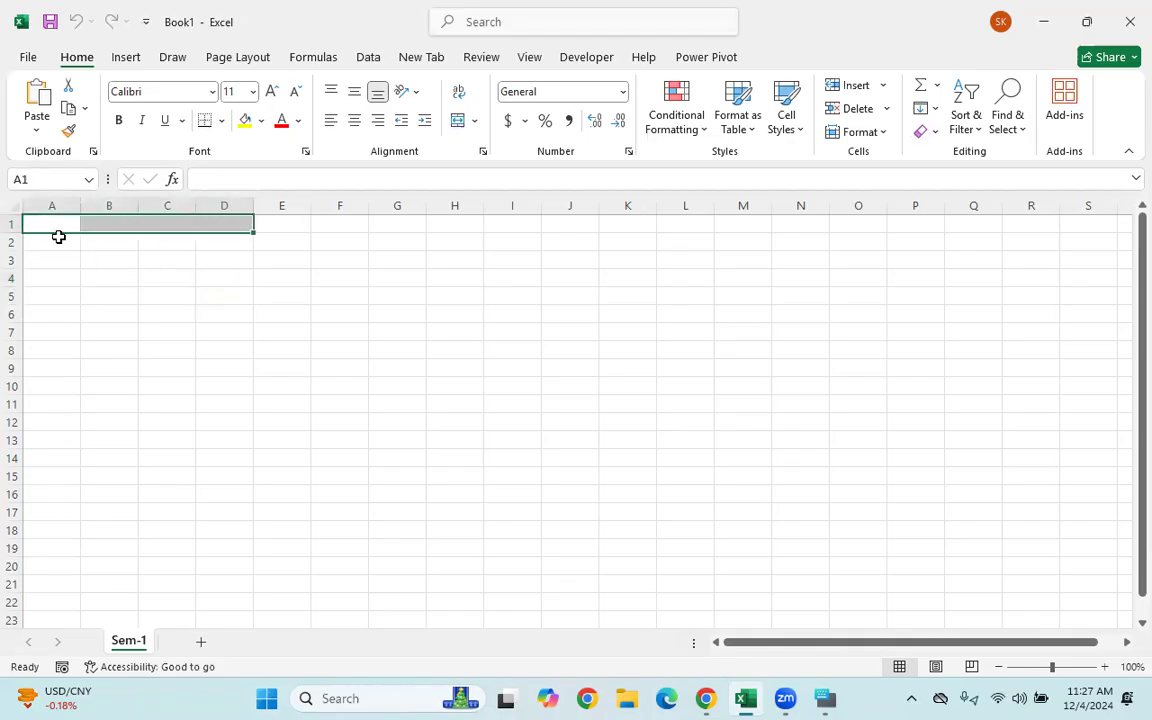
pyautogui.click(84, 280)
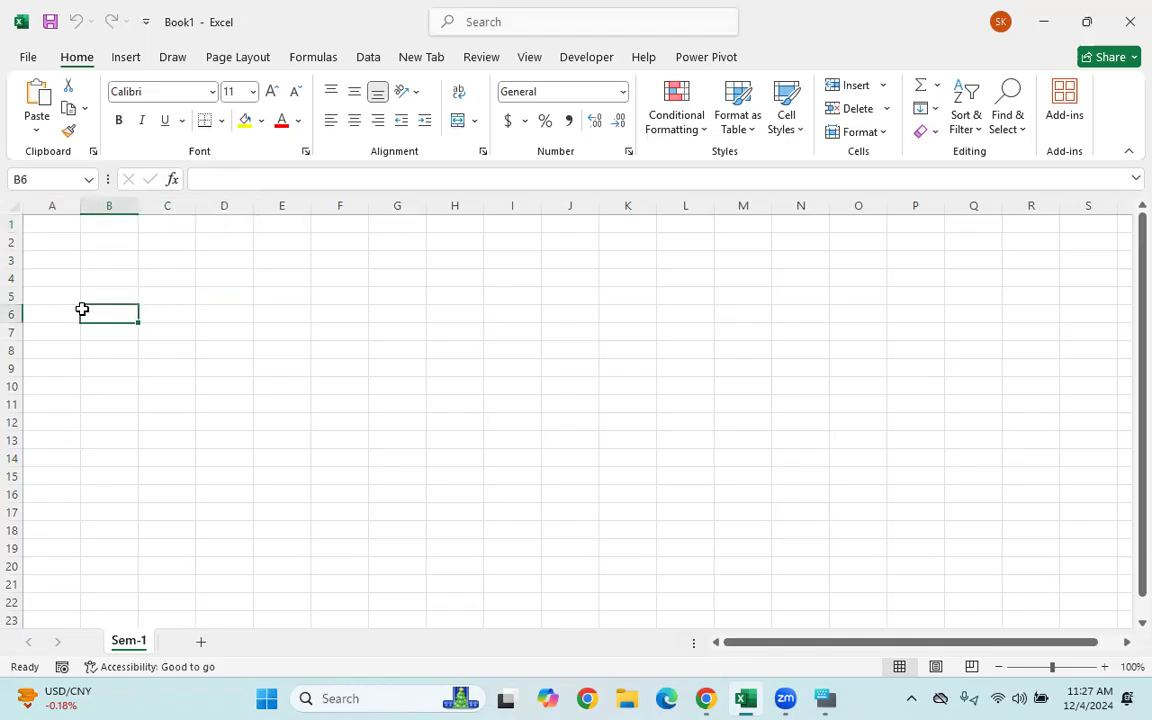
pyautogui.click(46, 221)
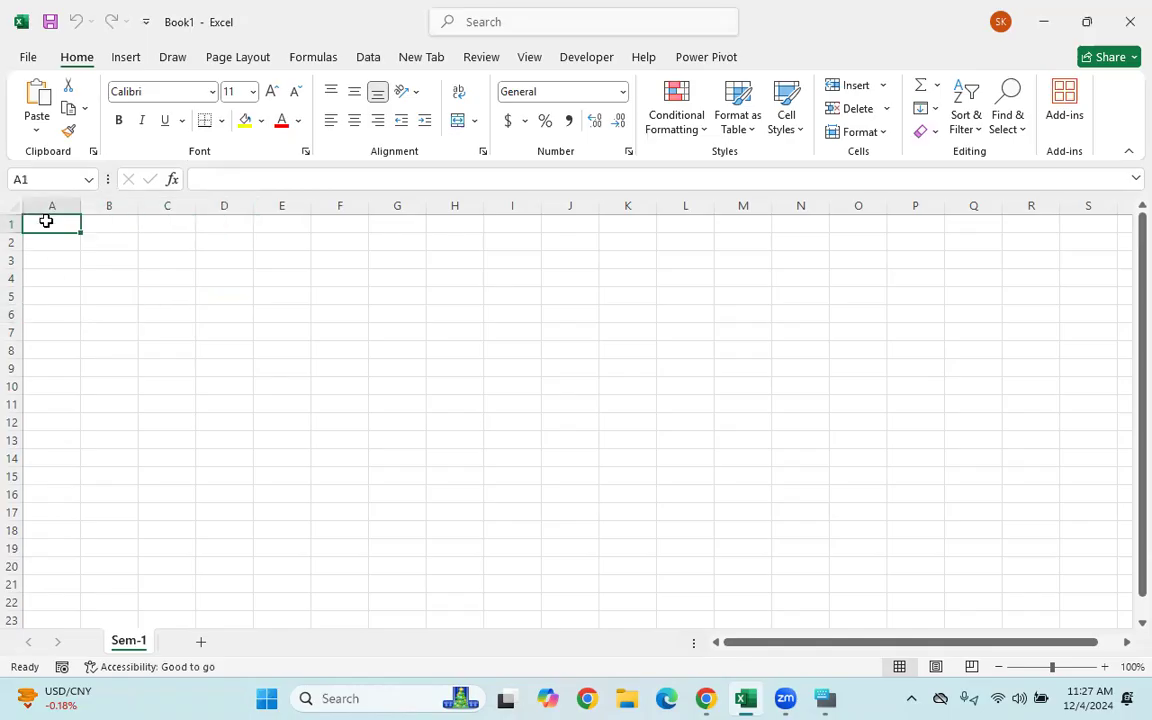
pyautogui.write('Em')
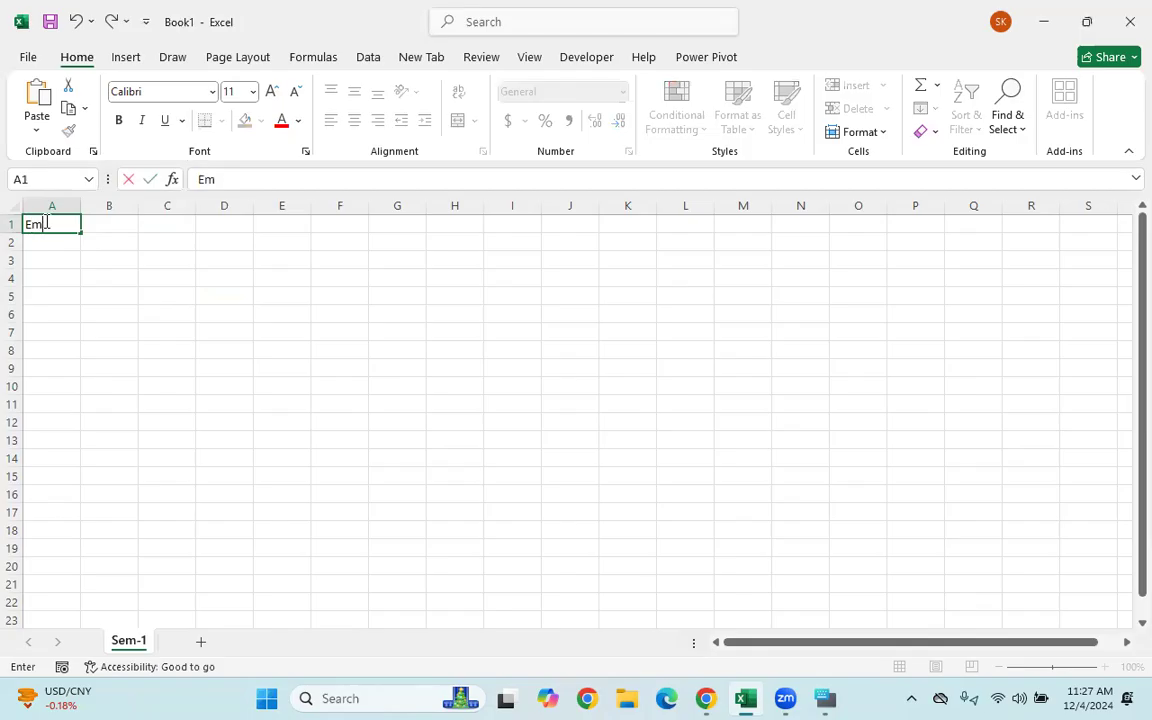
pyautogui.write('ployee id')
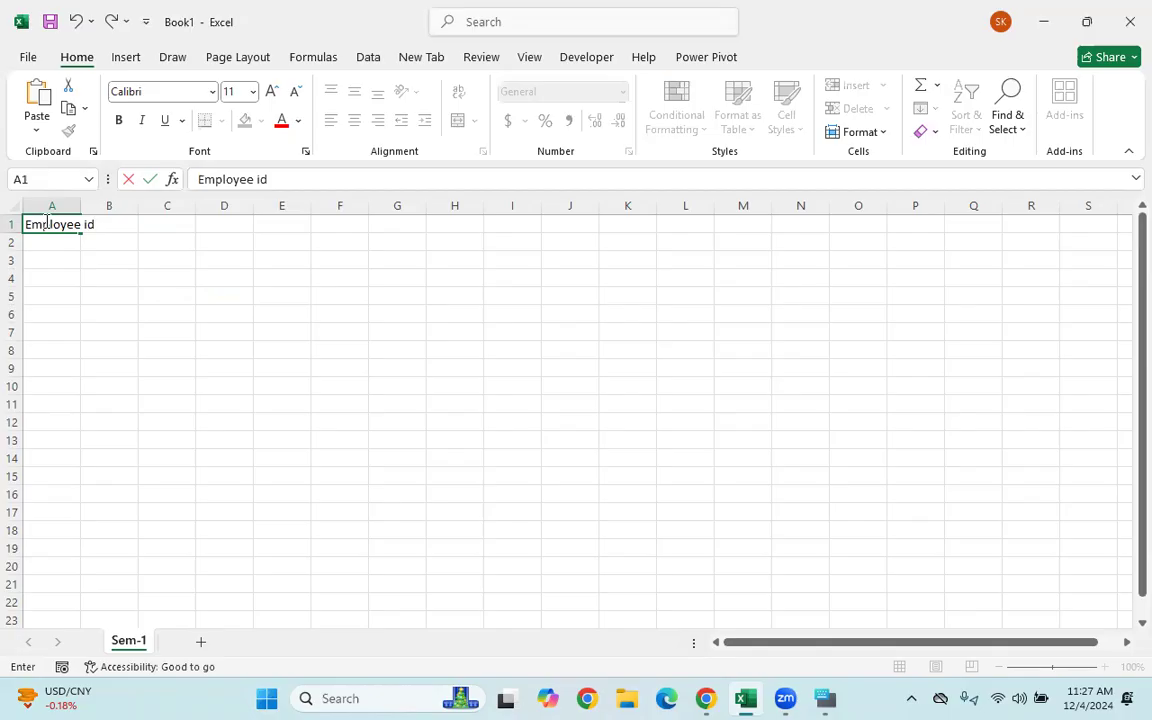
pyautogui.press('Tab')
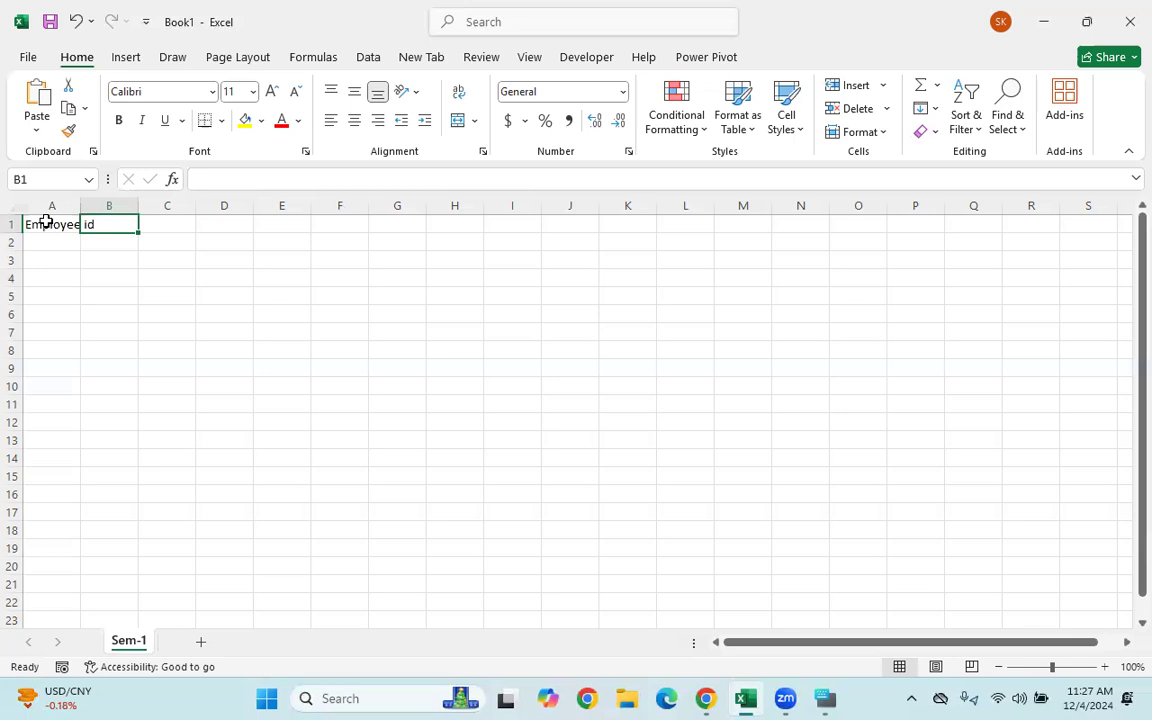
pyautogui.write('Employ')
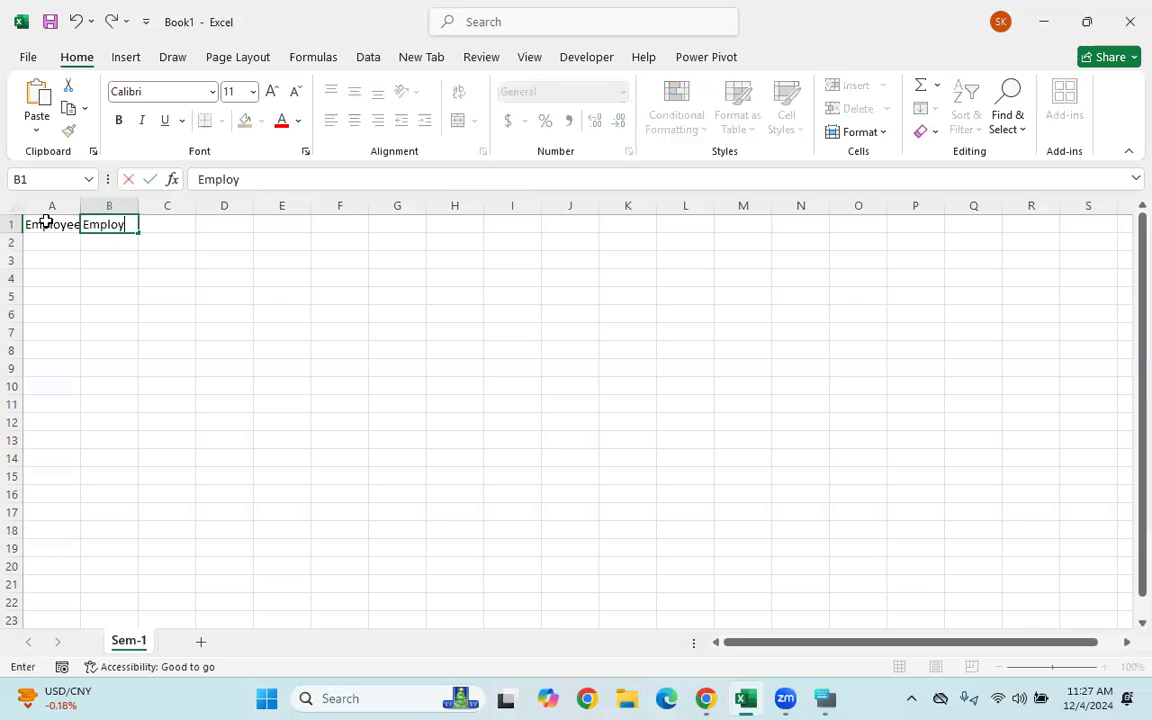
pyautogui.write('ee Name')
pyautogui.press('Tab')
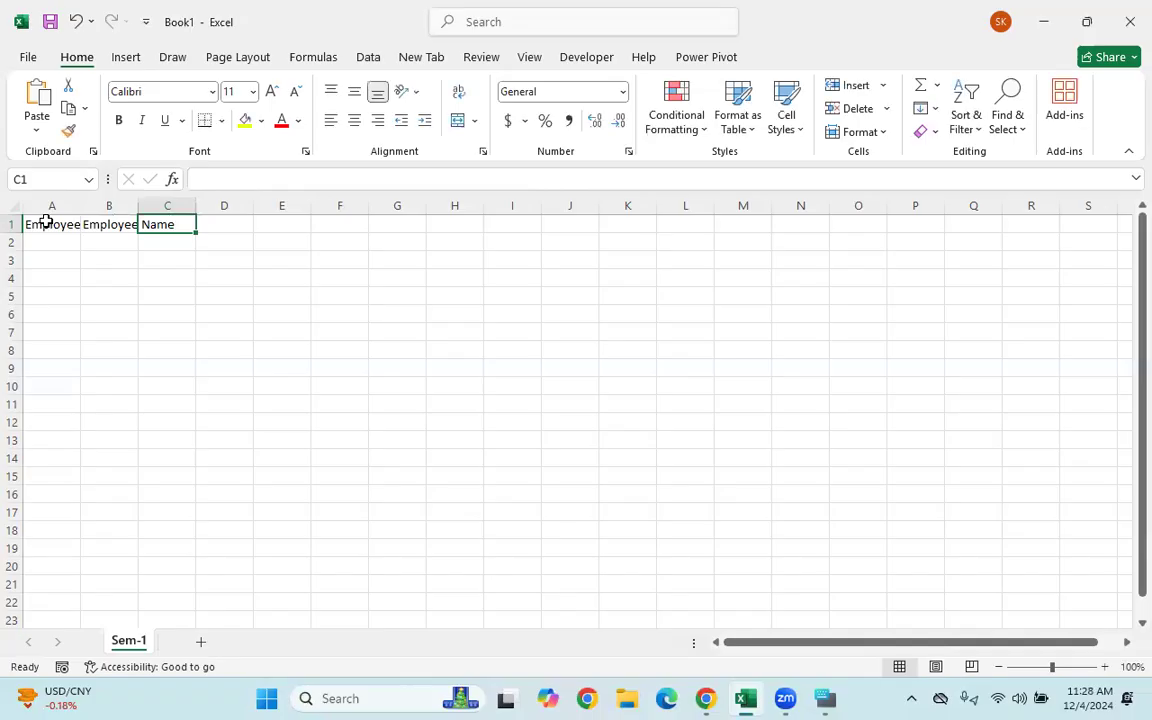
pyautogui.write('Em')
pyautogui.press('BackSpace')
pyautogui.press('BackSpace')
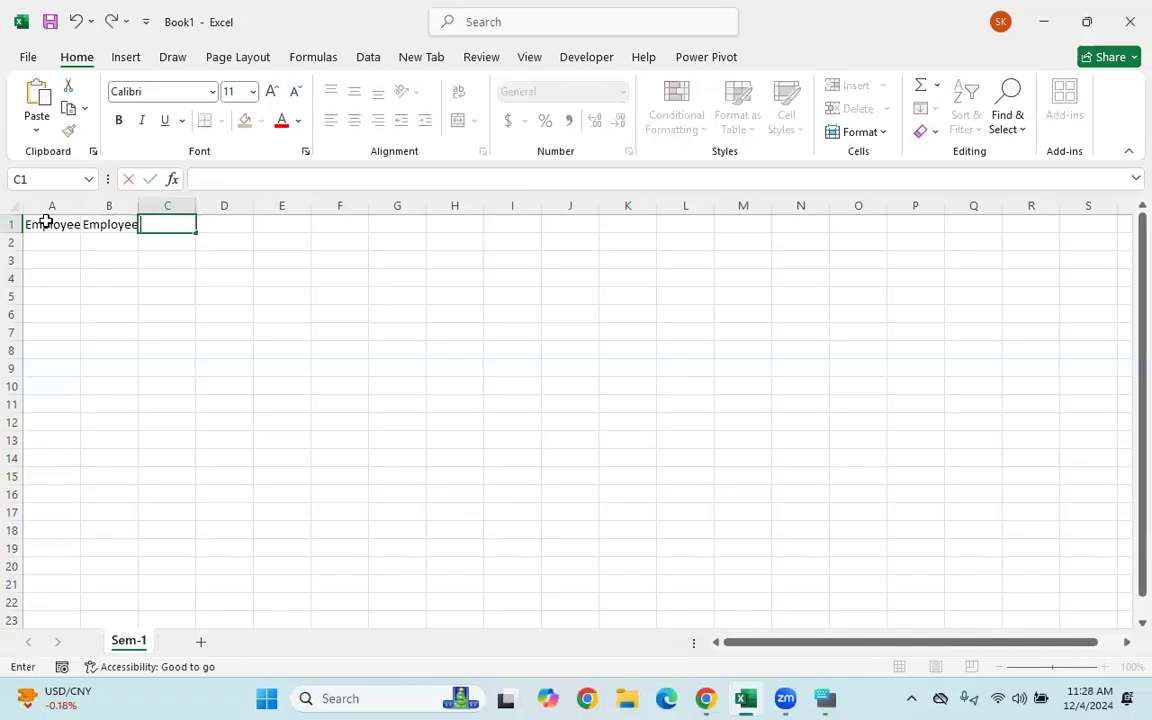
pyautogui.write('Phone')
pyautogui.press('Tab')
# - Add headings Emailid, GS, PF, SI and HRA in D1:H1, then type Total Salry in I1
pyautogui.write('EMail')
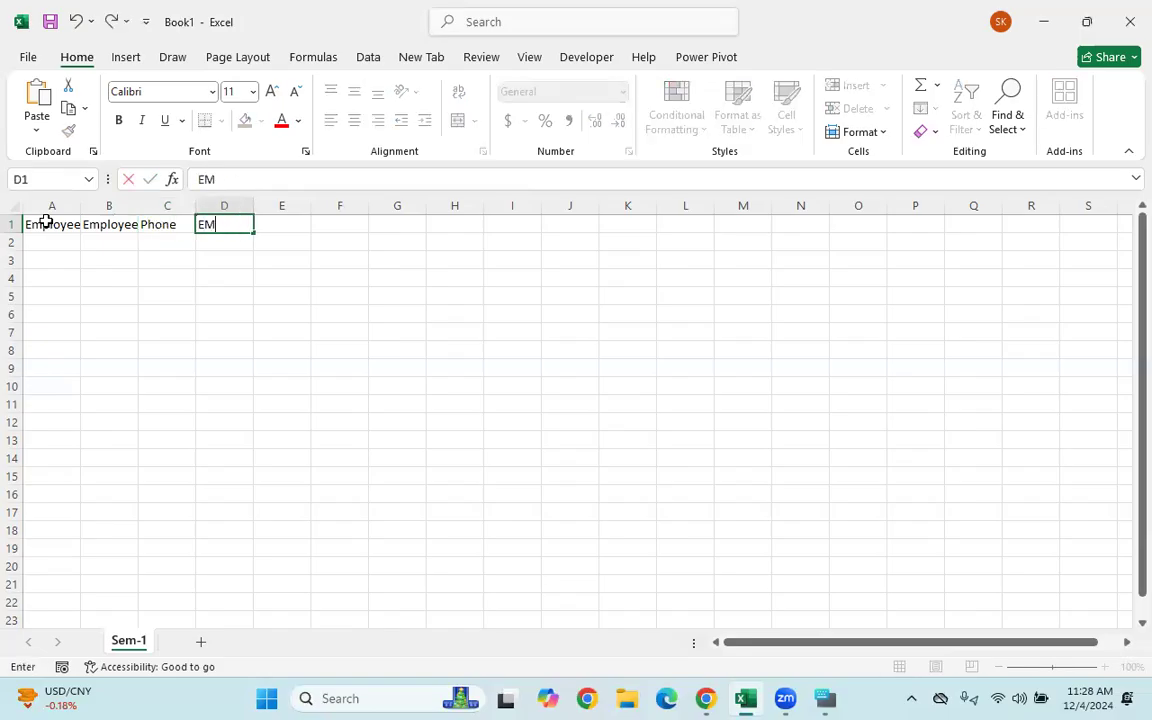
pyautogui.press('BackSpace')
pyautogui.press('BackSpace')
pyautogui.press('BackSpace')
pyautogui.press('BackSpace')
pyautogui.write('mailid')
pyautogui.press('Tab')
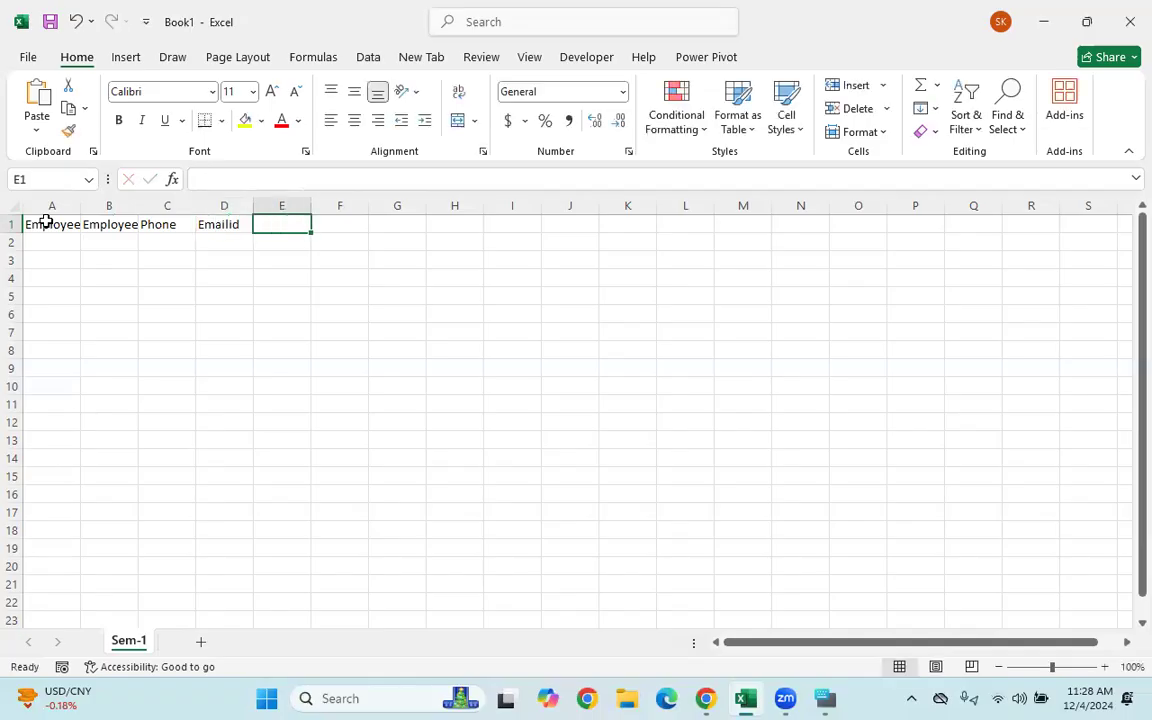
pyautogui.write('GS')
pyautogui.press('Tab')
pyautogui.write('PF')
pyautogui.press('Tab')
pyautogui.write('SI')
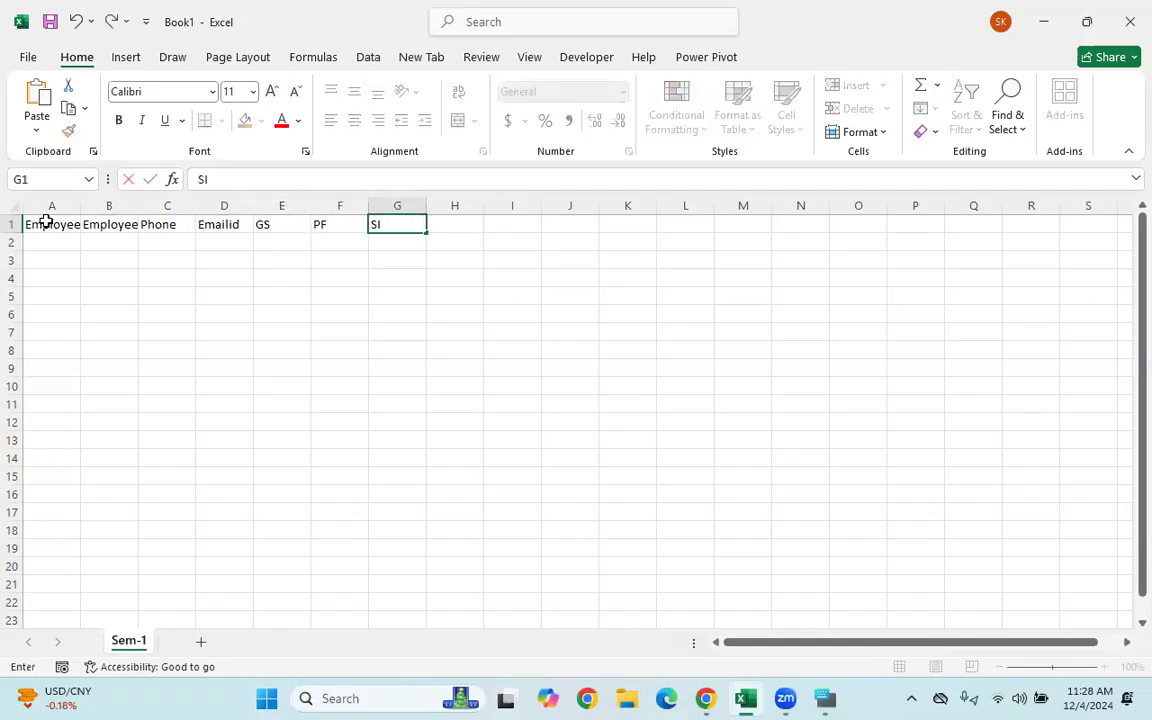
pyautogui.press('Tab')
pyautogui.write('HRA')
pyautogui.press('Tab')
pyautogui.write('Total S')
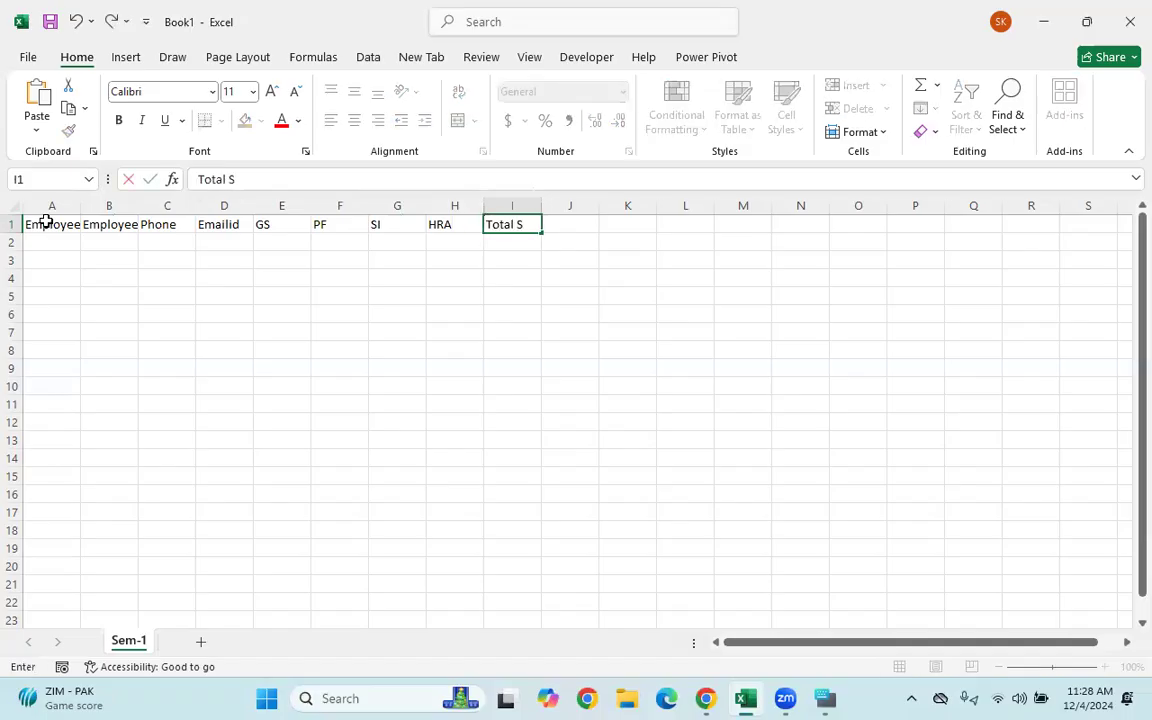
pyautogui.write('alry')
# - Commit the Total Salry heading in cell I1
pyautogui.click(120, 349)
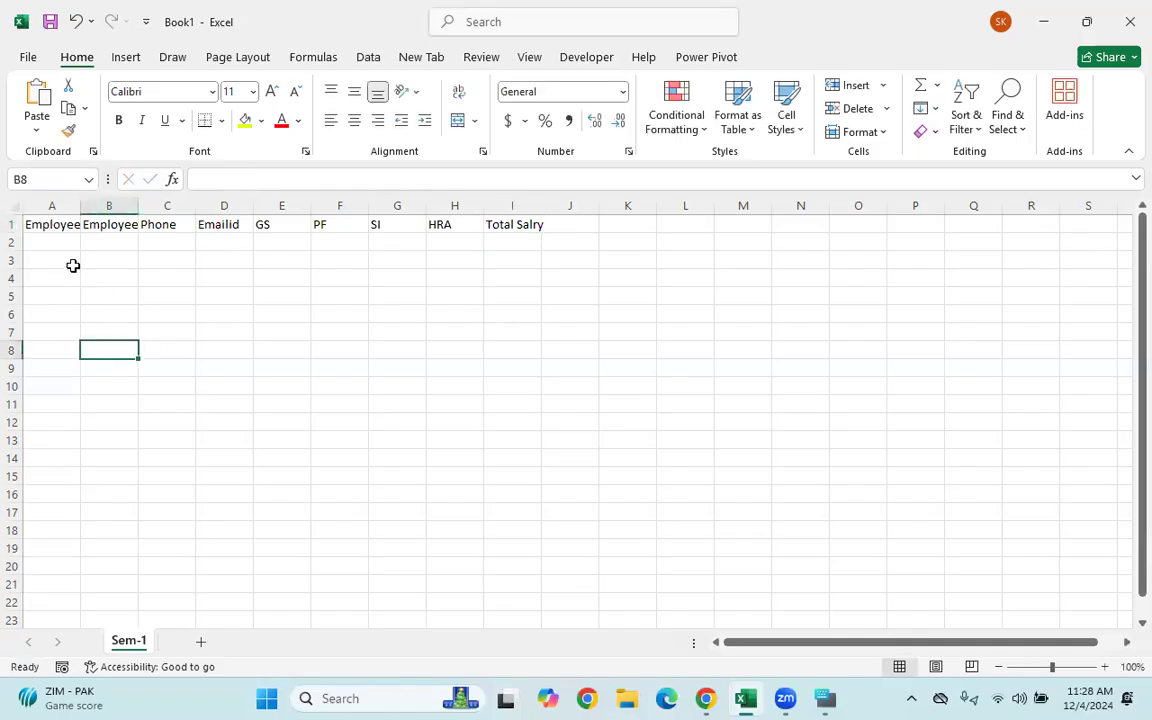
pyautogui.click(141, 300)
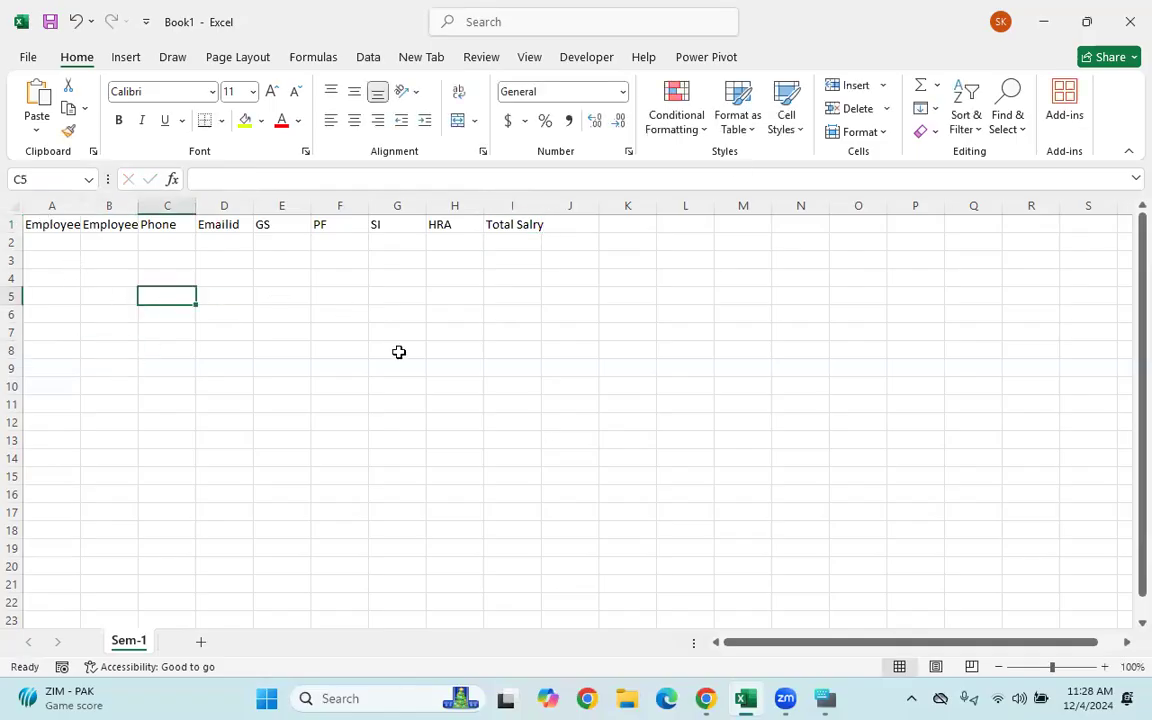
pyautogui.click(455, 317)
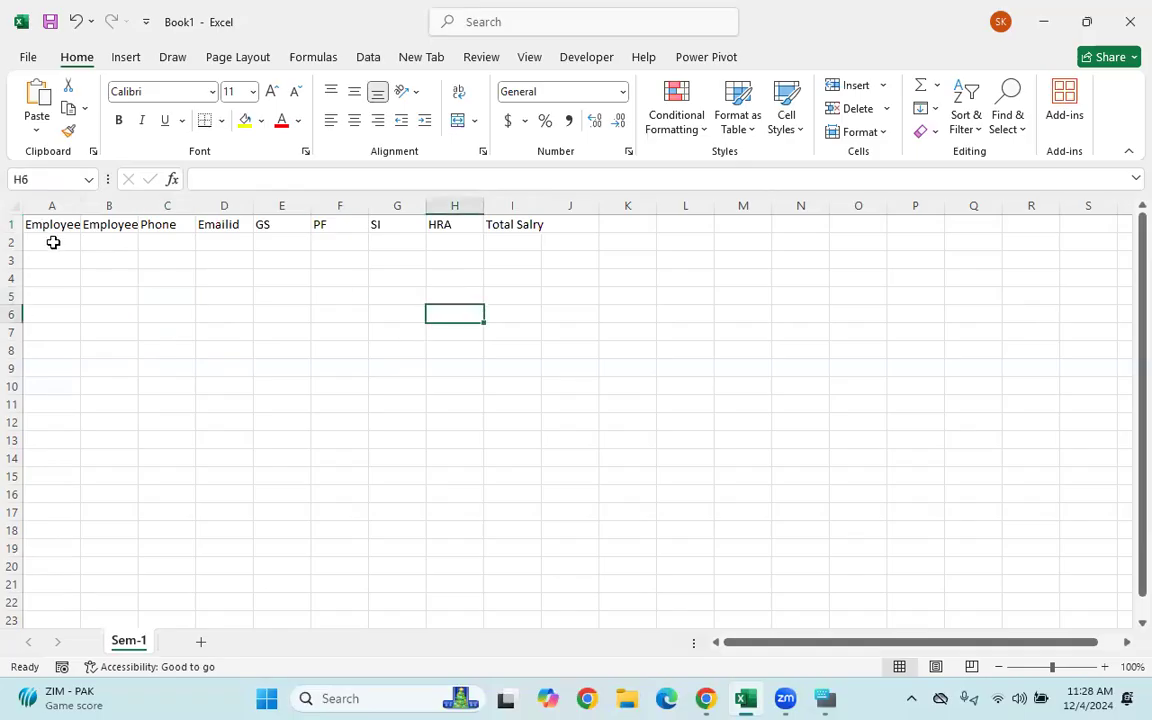
# - Click through the row 1 headings to check their full text, from Employee id to Phone
pyautogui.click(57, 226)
pyautogui.click(121, 224)
pyautogui.click(166, 225)
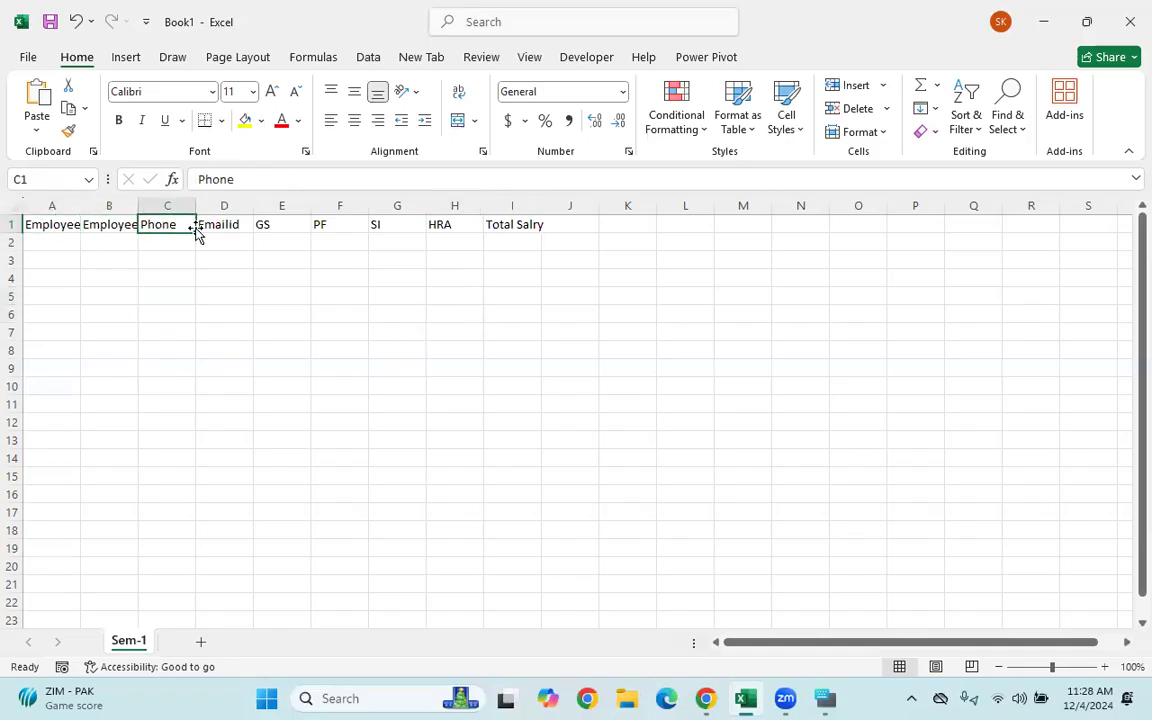
pyautogui.click(248, 227)
pyautogui.click(318, 225)
pyautogui.click(405, 225)
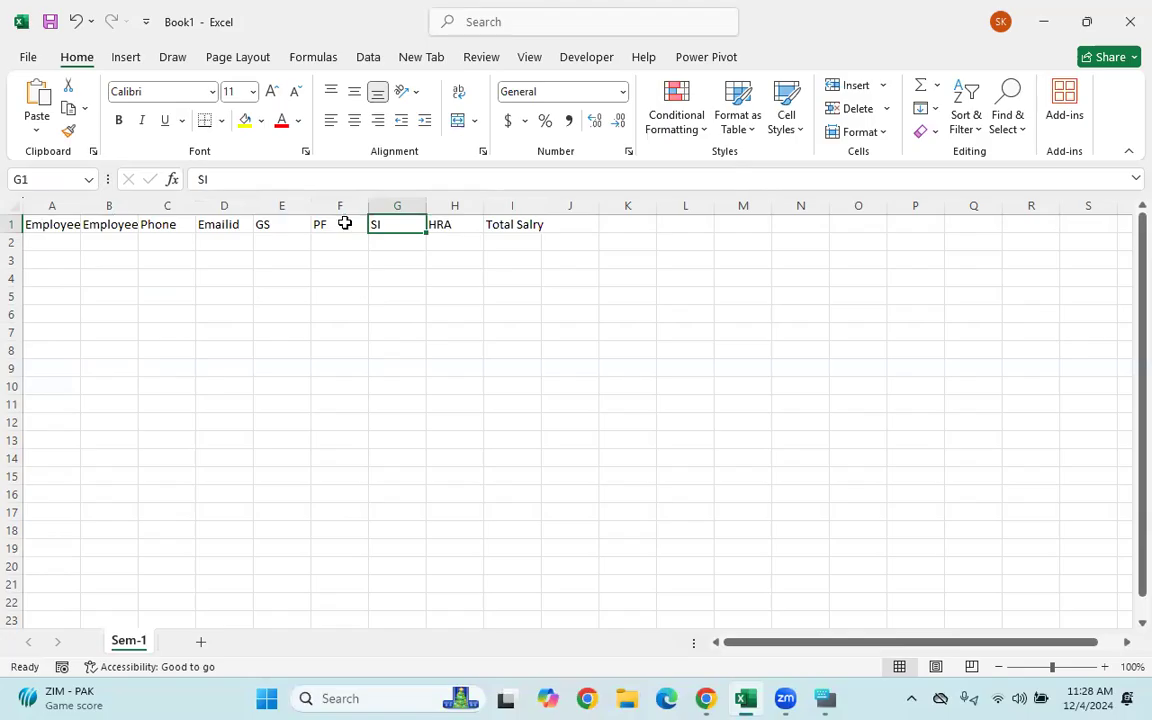
pyautogui.click(43, 224)
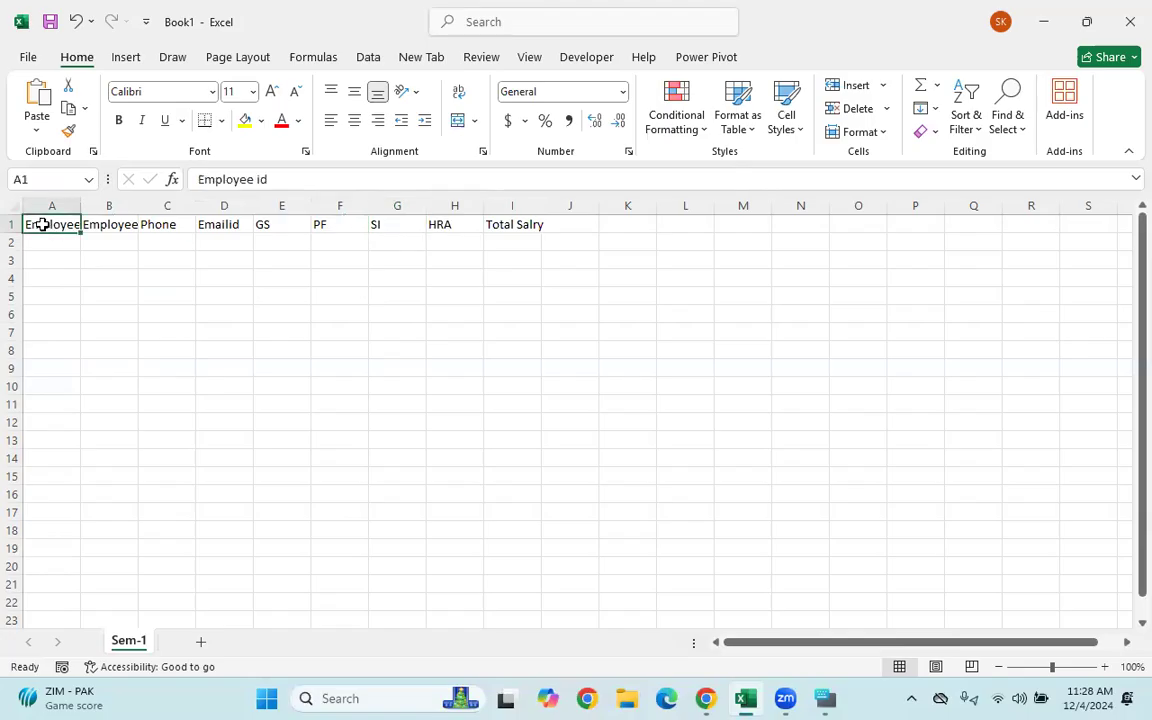
pyautogui.click(96, 227)
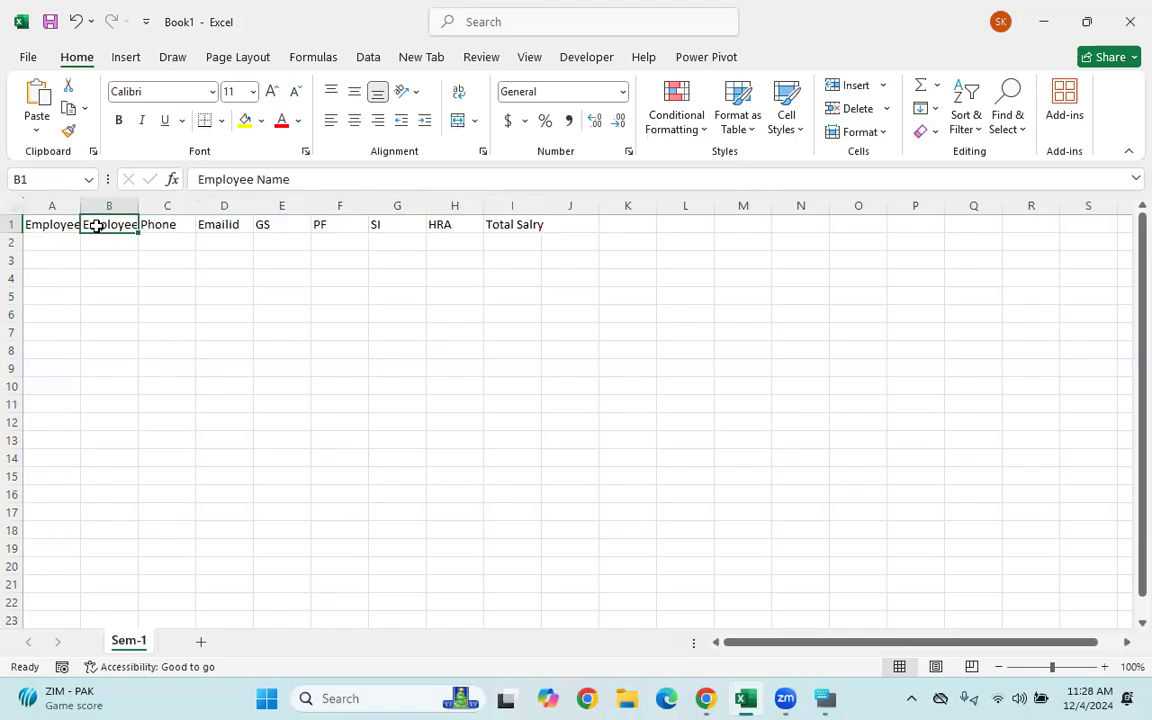
pyautogui.click(168, 227)
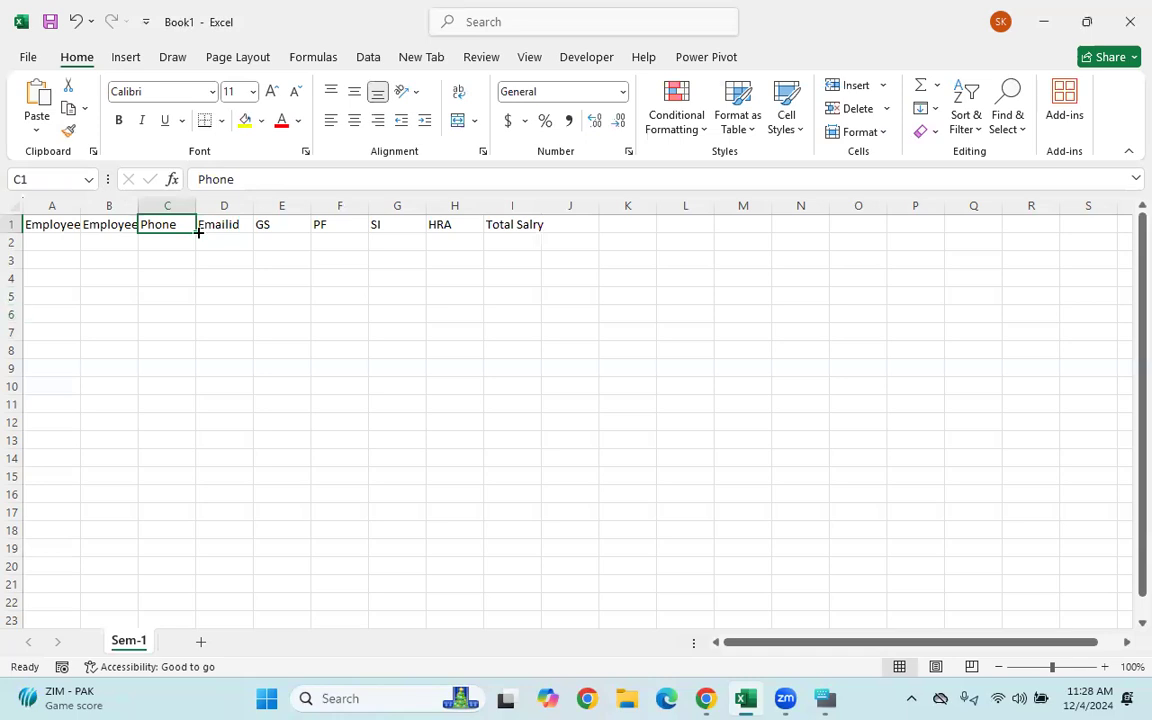
# - Autofit columns A and B to their headings, then undo the width changes
pyautogui.doubleClick(80, 205)
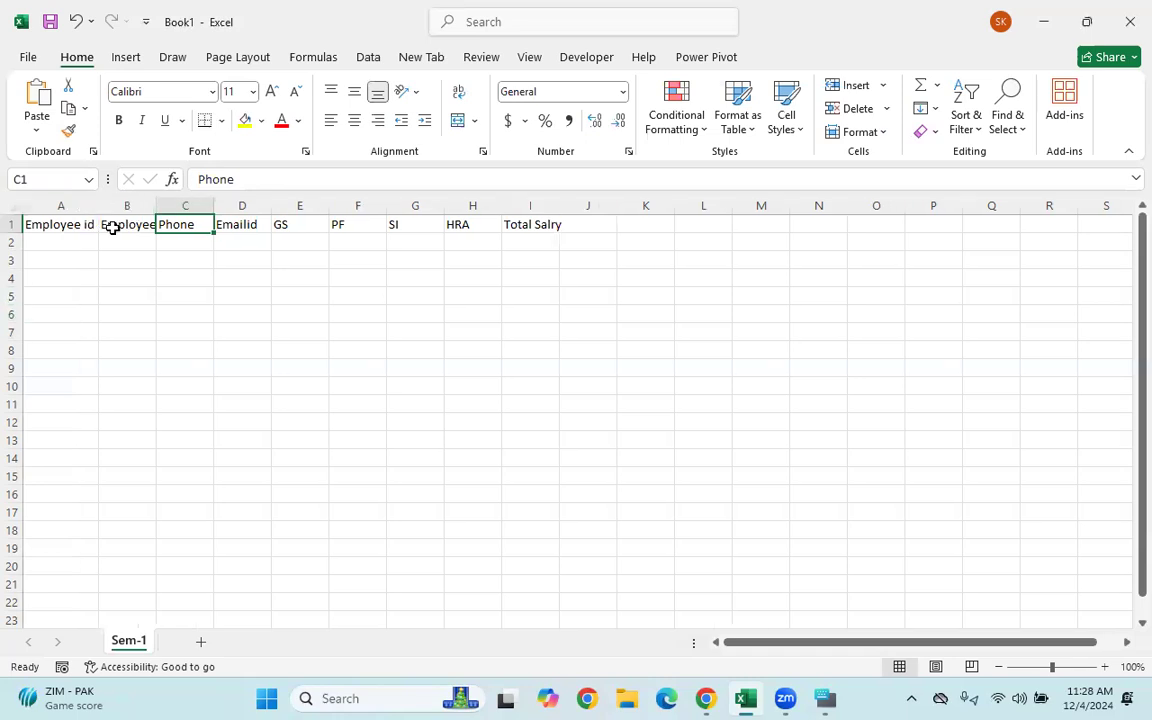
pyautogui.click(118, 324)
pyautogui.doubleClick(156, 205)
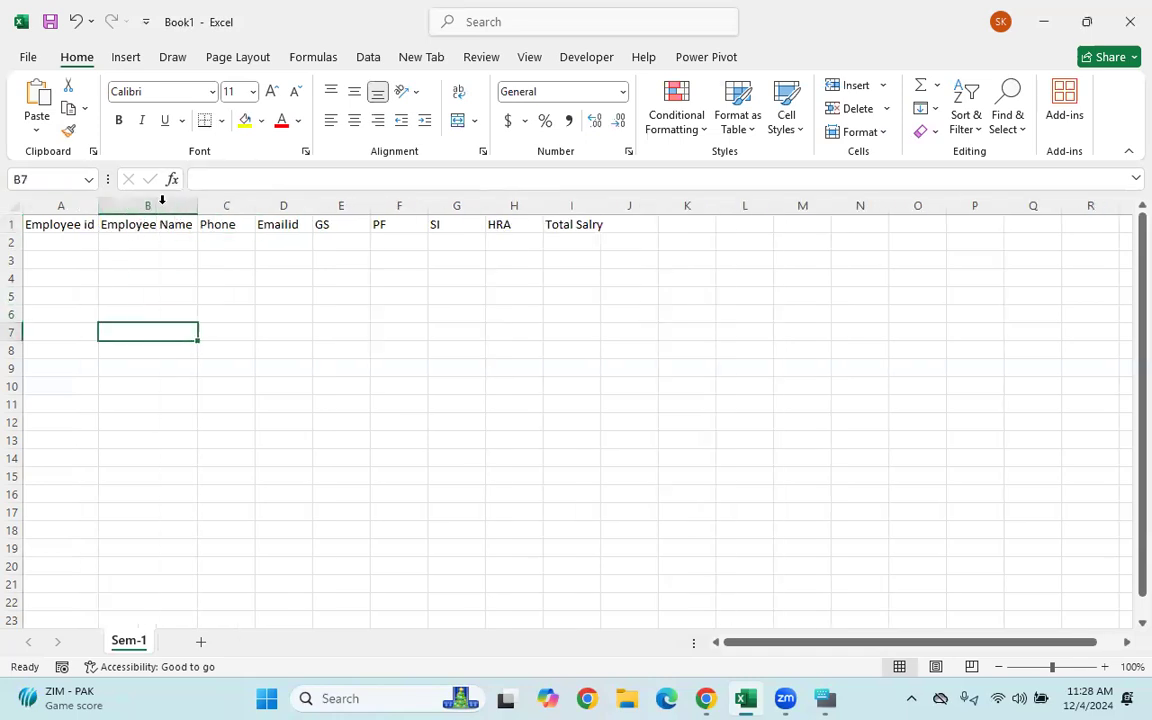
pyautogui.hotkey('ctrl', 'z')
pyautogui.hotkey('ctrl', 'z')
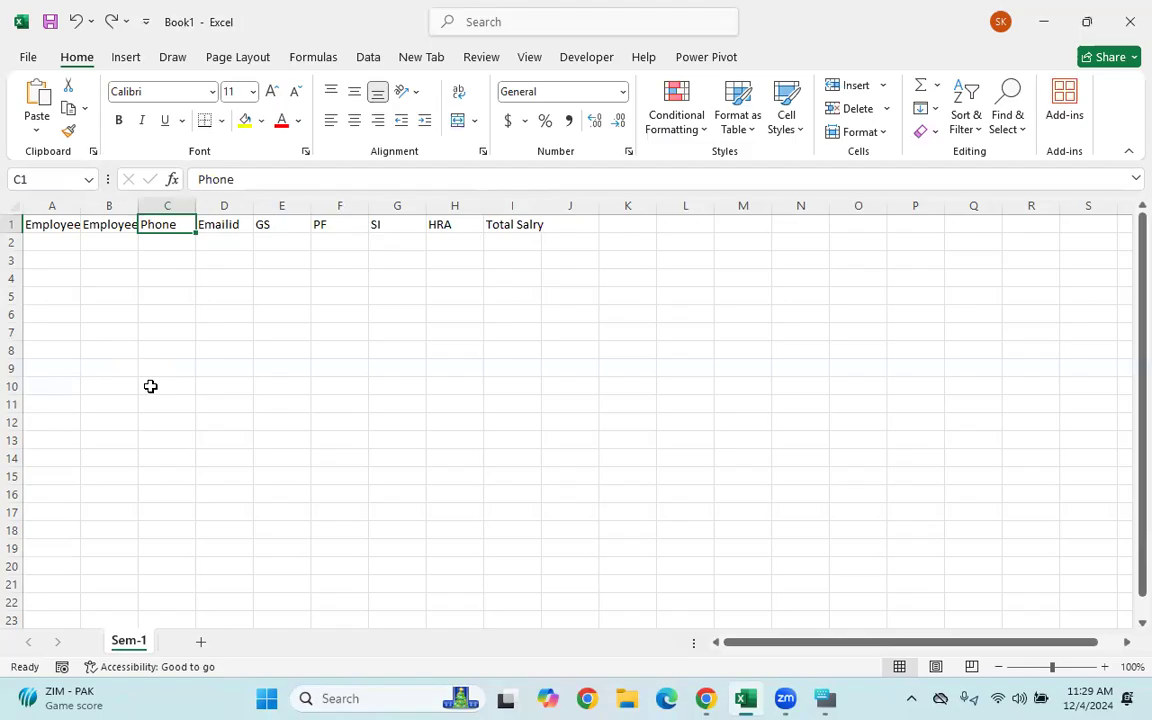
# - Select the header row A1:I1, finally via the On-Screen Keyboard starting from A1
pyautogui.click(185, 350)
pyautogui.moveTo(38, 222); pyautogui.dragTo(519, 224)
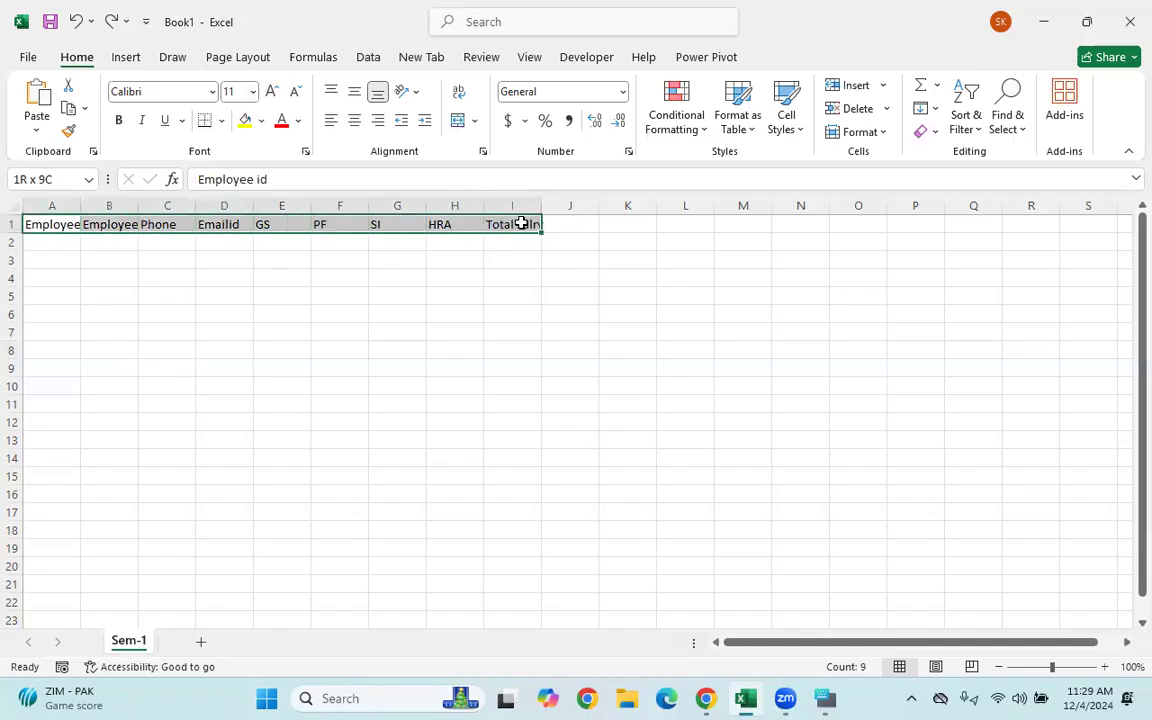
pyautogui.click(224, 332)
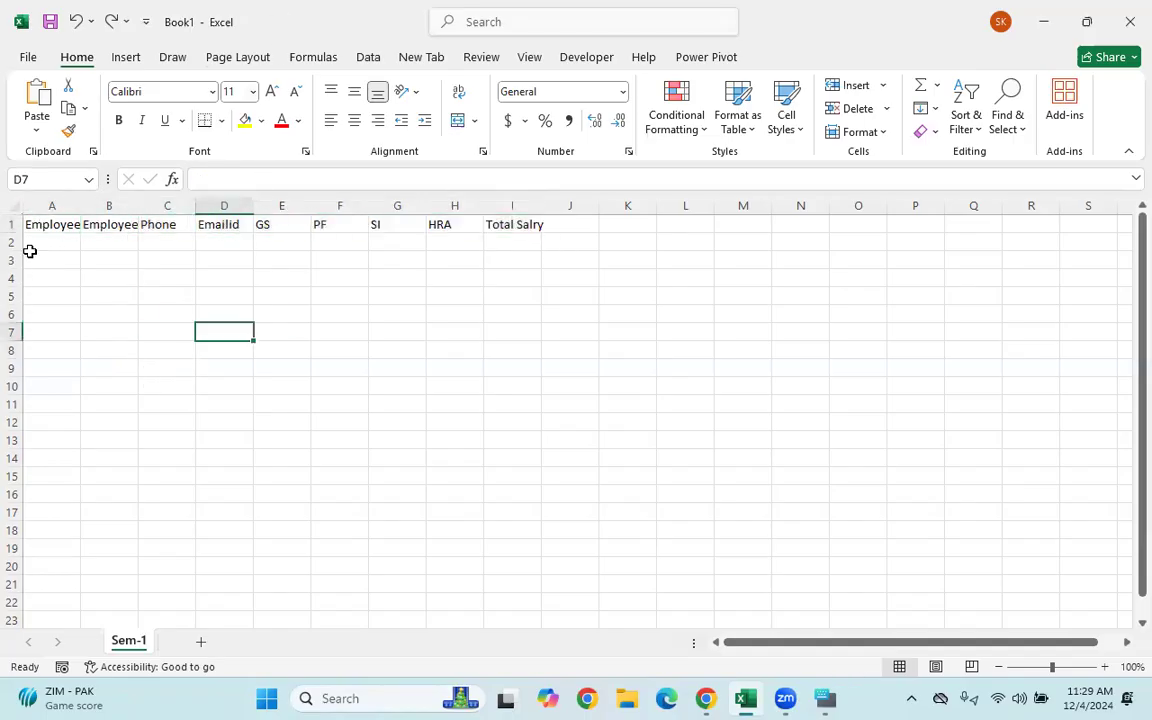
pyautogui.click(270, 324)
pyautogui.moveTo(42, 225); pyautogui.dragTo(506, 211)
pyautogui.click(396, 318)
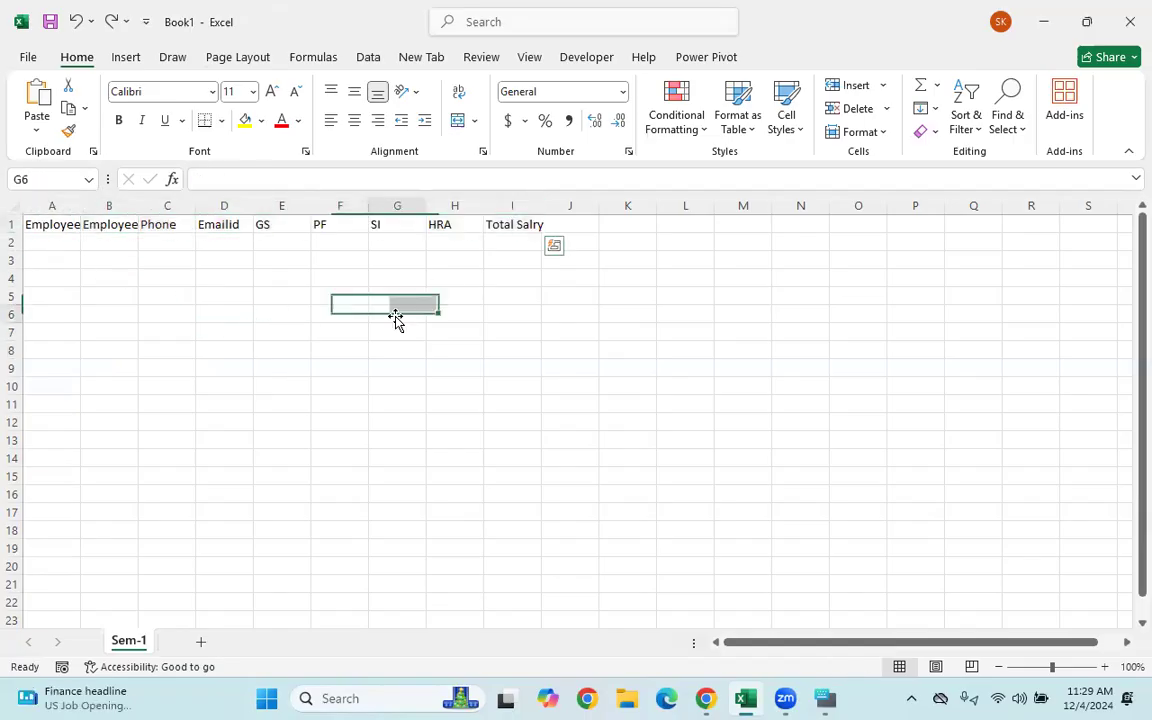
pyautogui.click(42, 222)
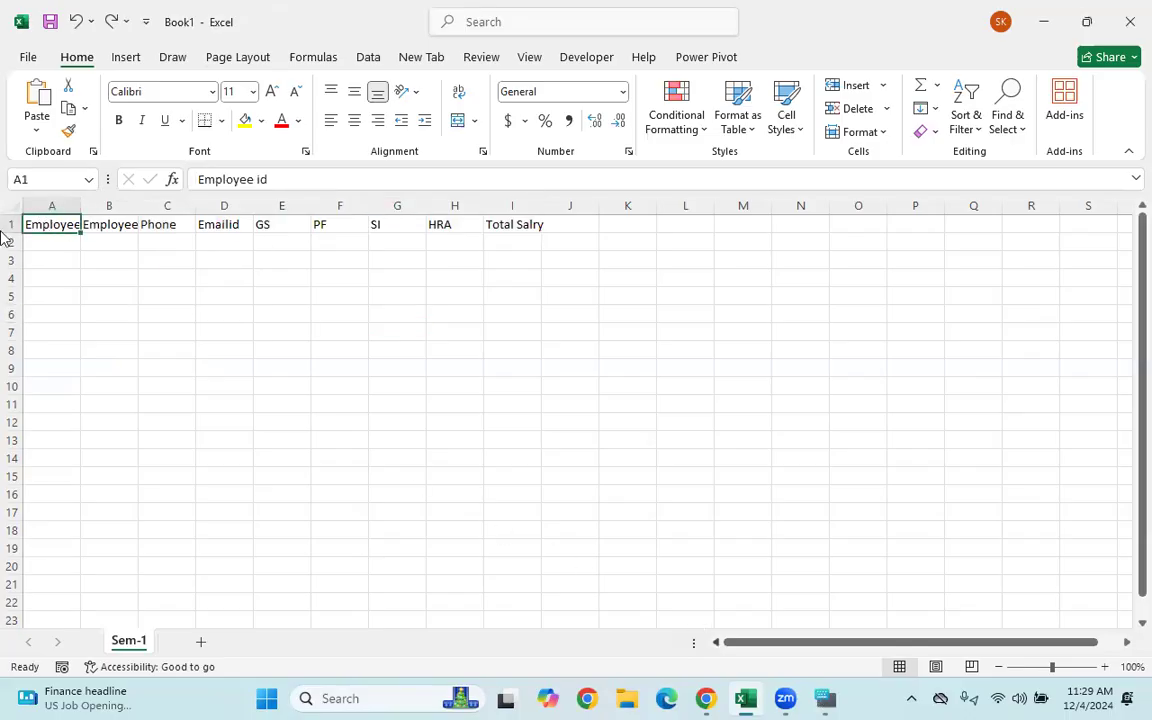
pyautogui.press('ctrl+super+o')
pyautogui.click(848, 667)
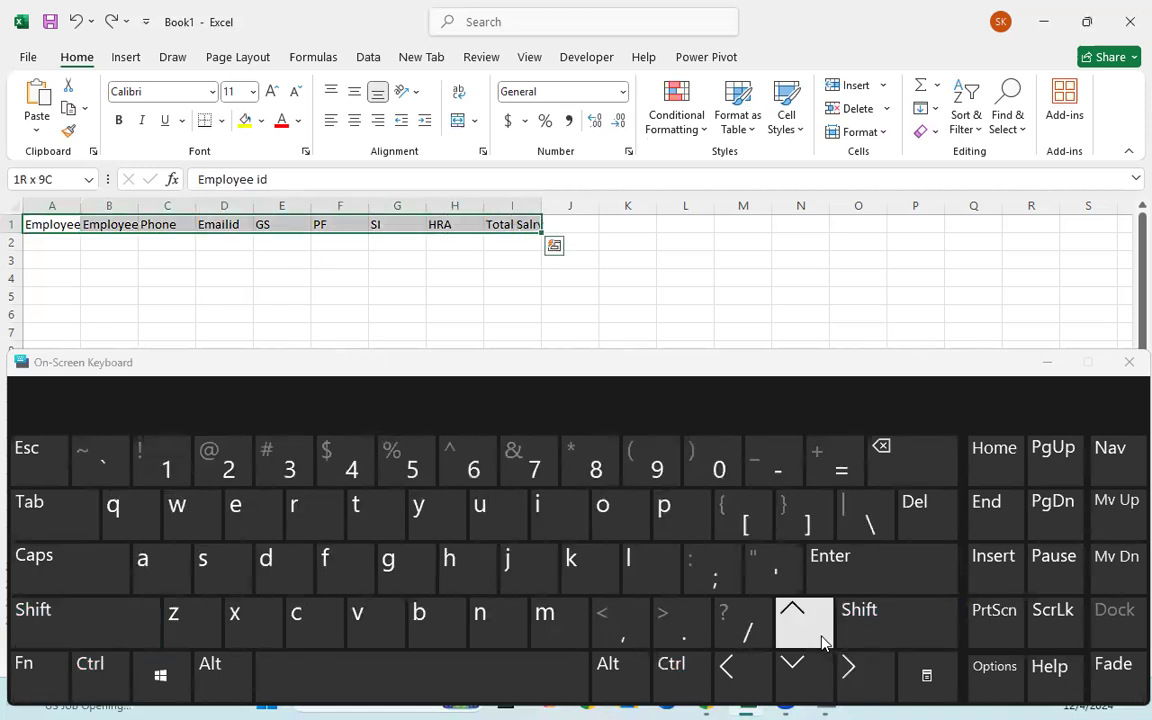
# - Select the header row A1:I1 with Ctrl+Shift+Right from A1
pyautogui.click(128, 262)
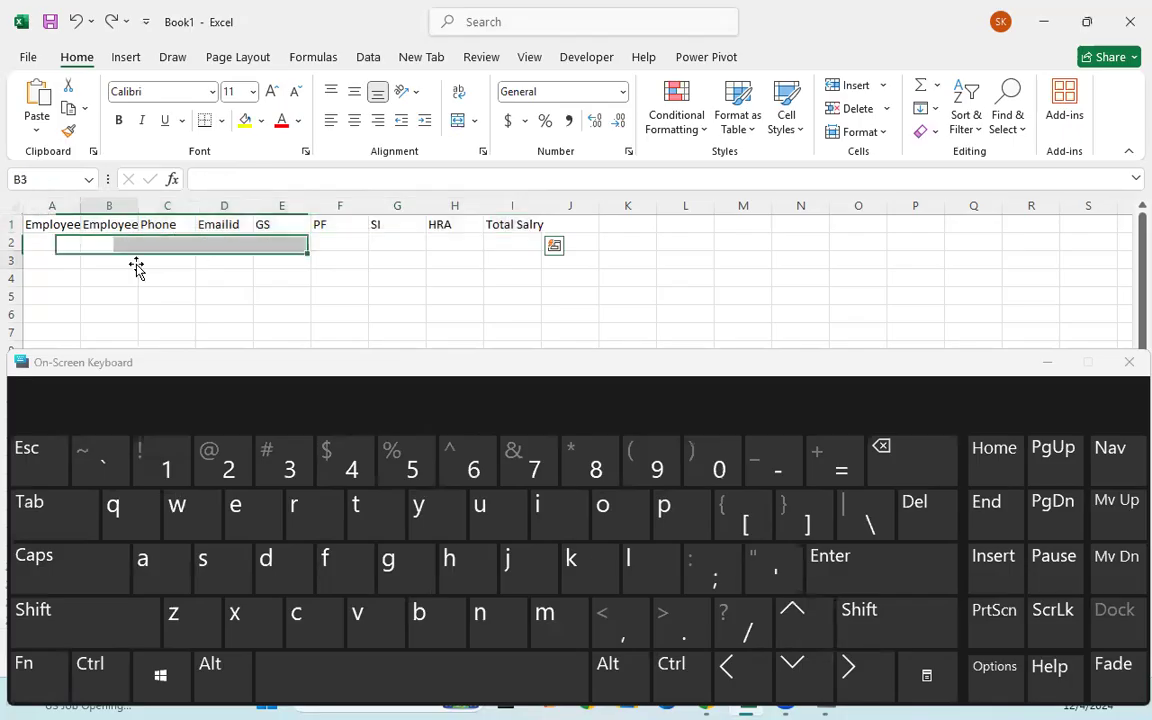
pyautogui.click(50, 224)
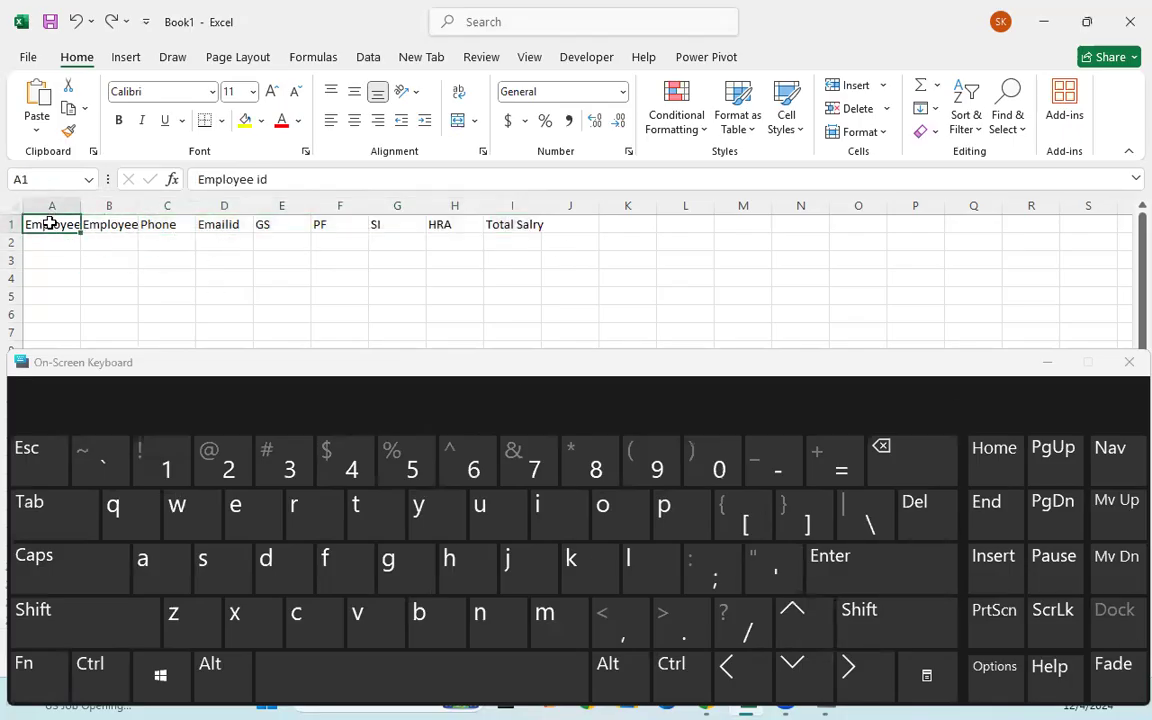
pyautogui.press('ctrl')
pyautogui.press('shift')
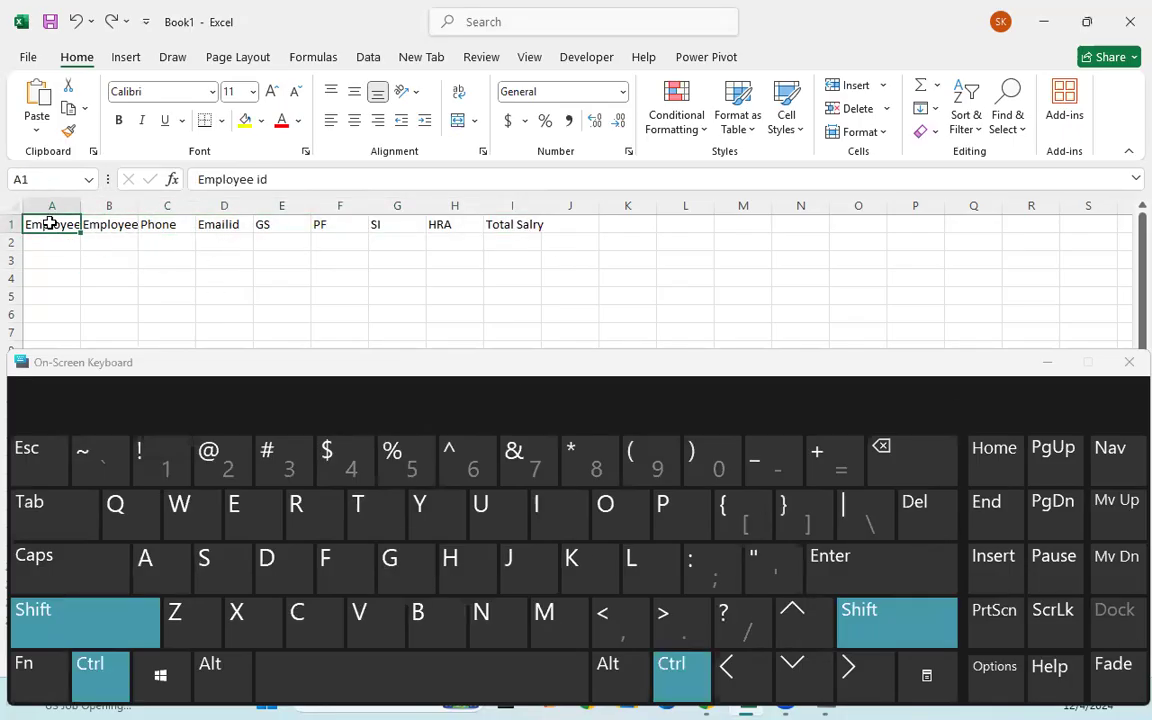
pyautogui.click(848, 672)
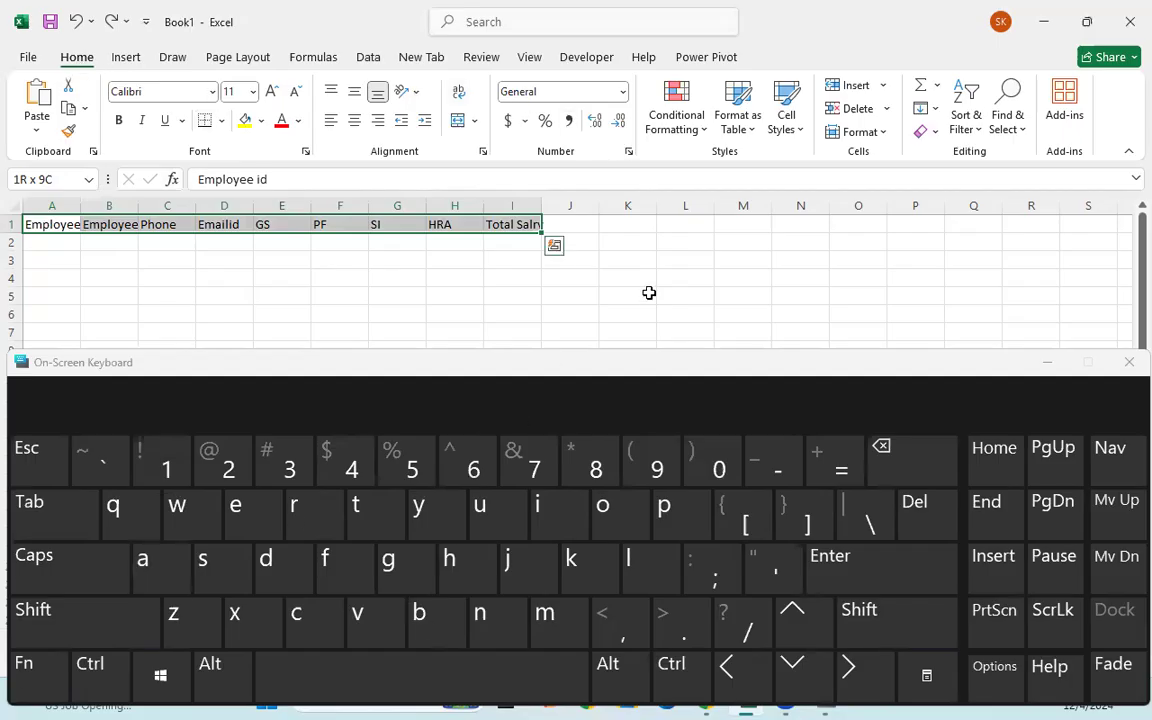
# - AutoFit the column widths of A to I, then minimize the On-Screen Keyboard
pyautogui.click(874, 137)
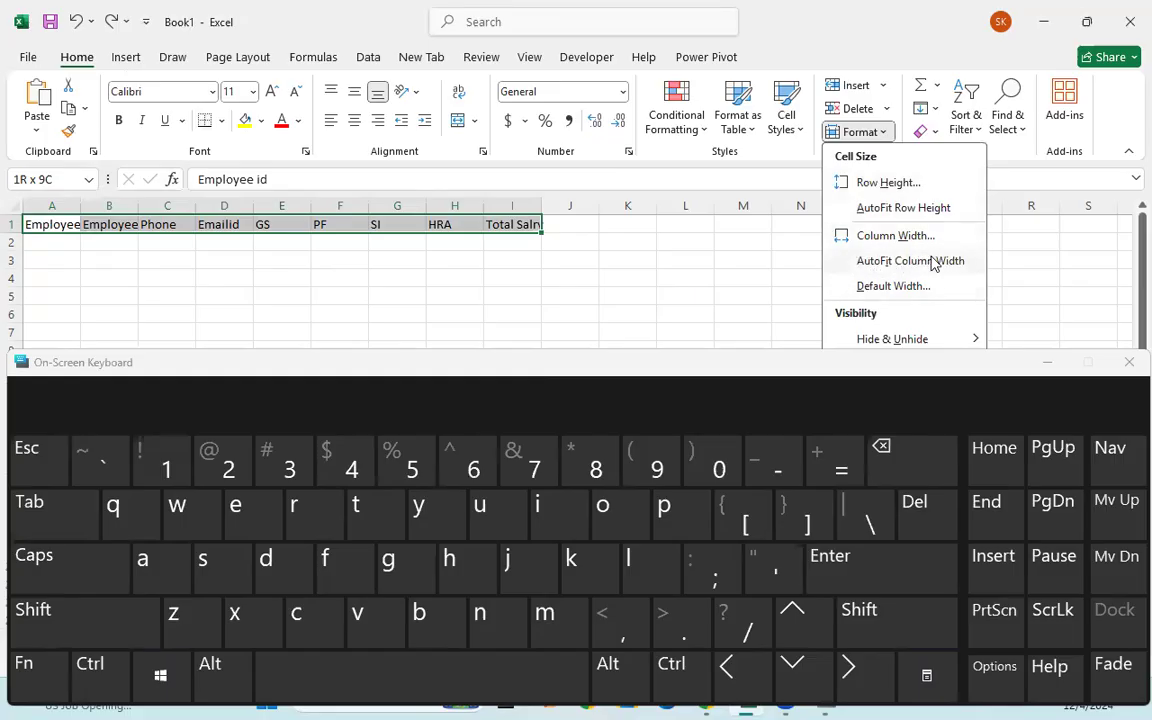
pyautogui.click(887, 260)
pyautogui.click(320, 296)
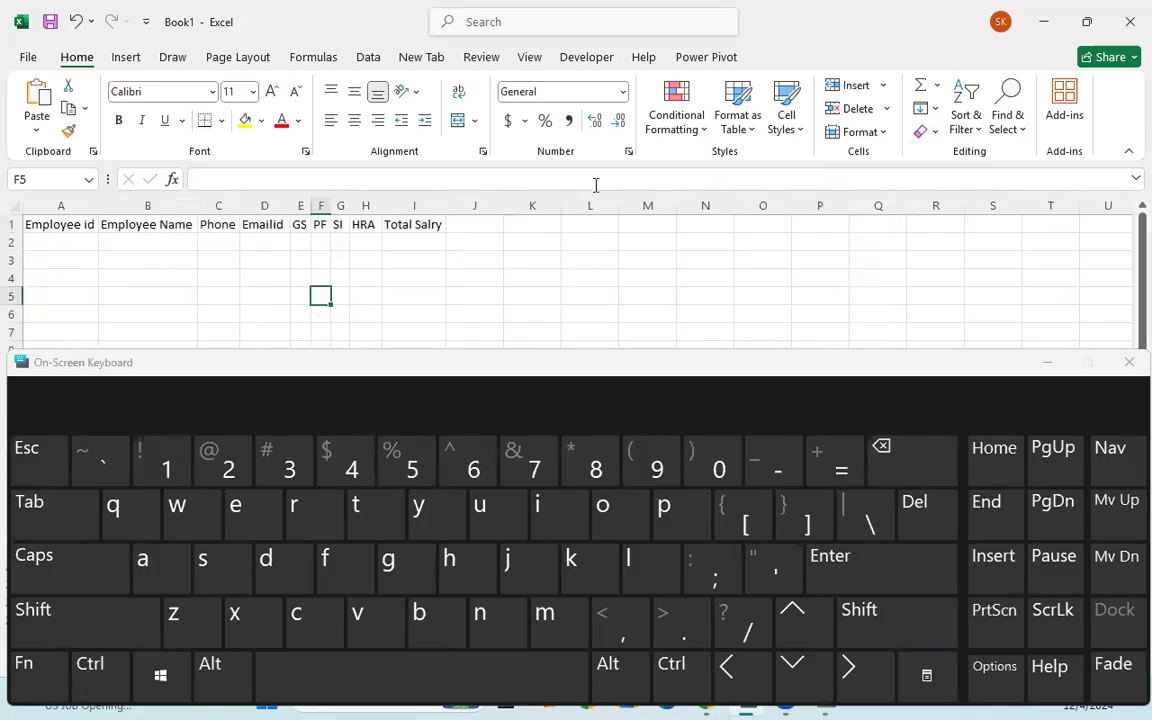
pyautogui.click(1044, 366)
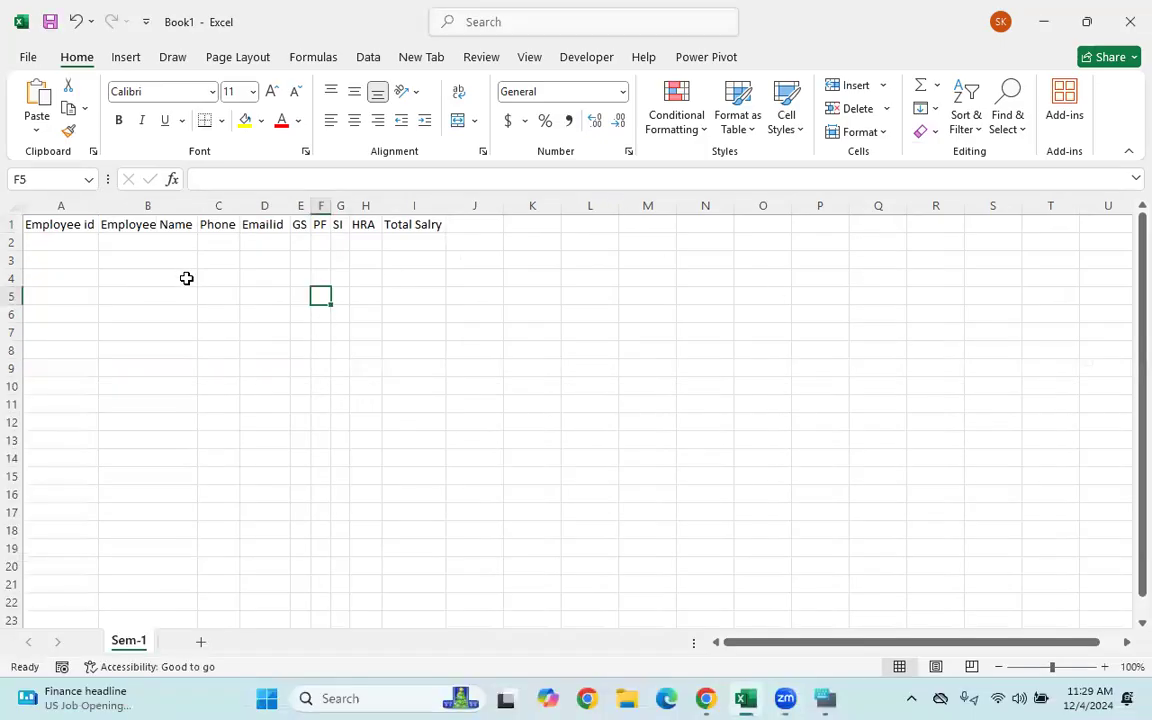
pyautogui.hotkey('ctrl', 'z')
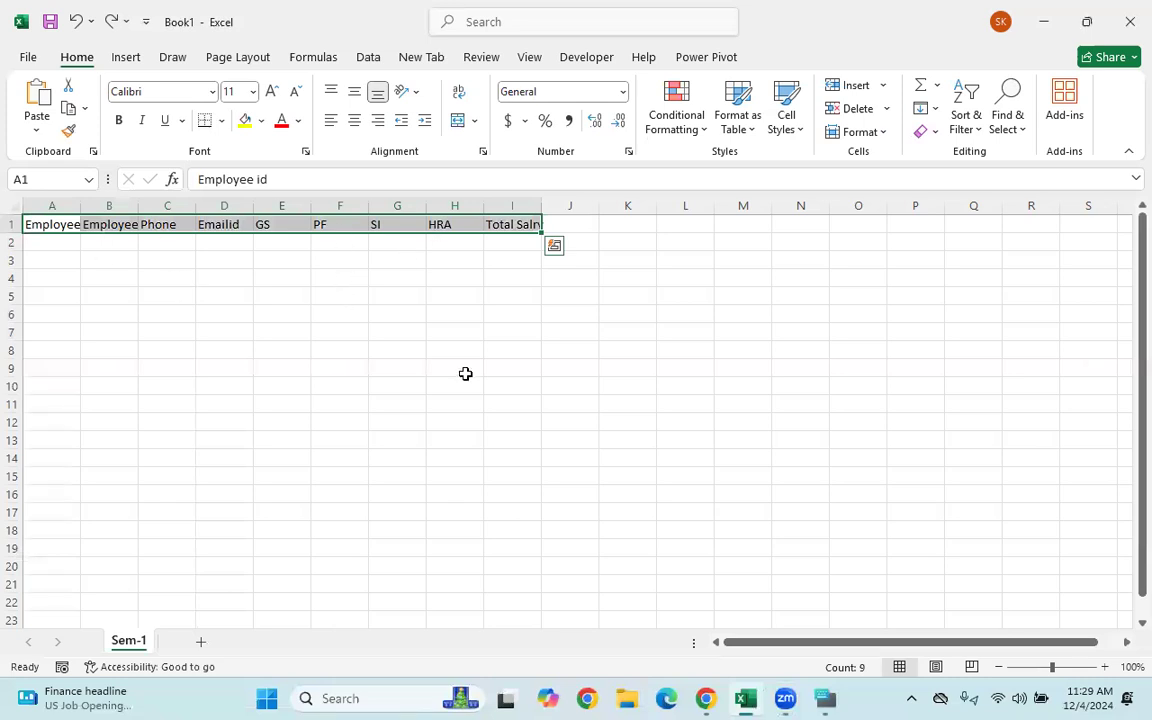
pyautogui.click(463, 366)
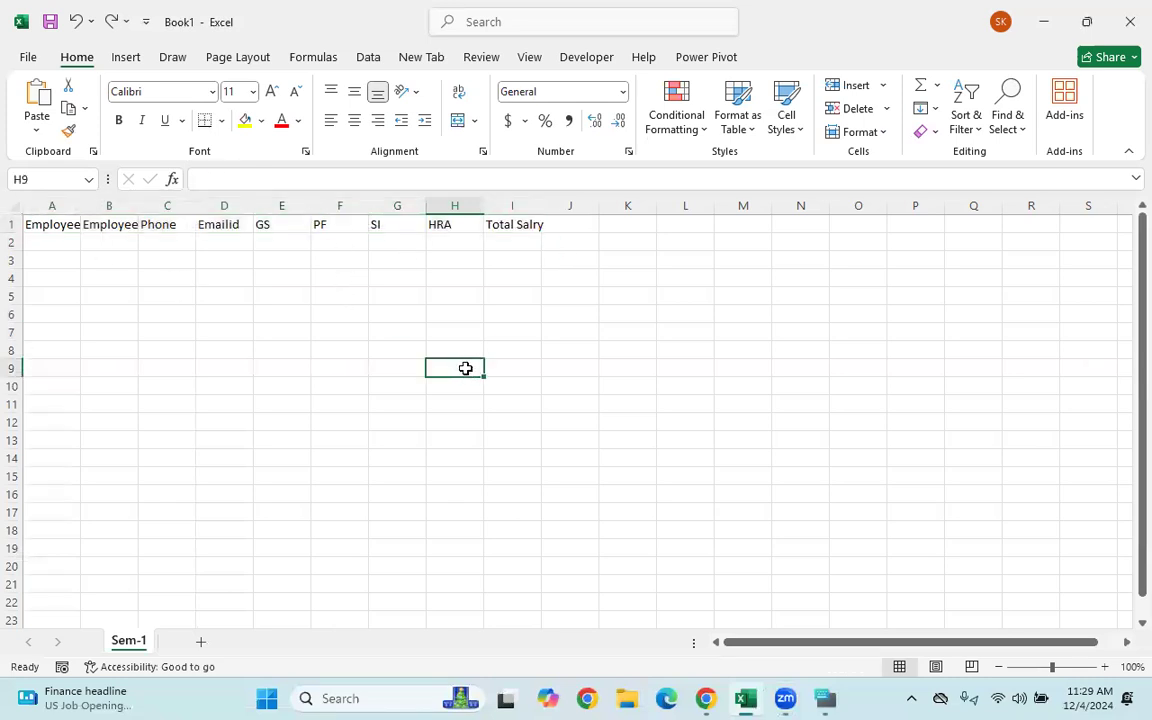
pyautogui.click(49, 224)
pyautogui.hotkey('ctrl', 'shift', 'Right')
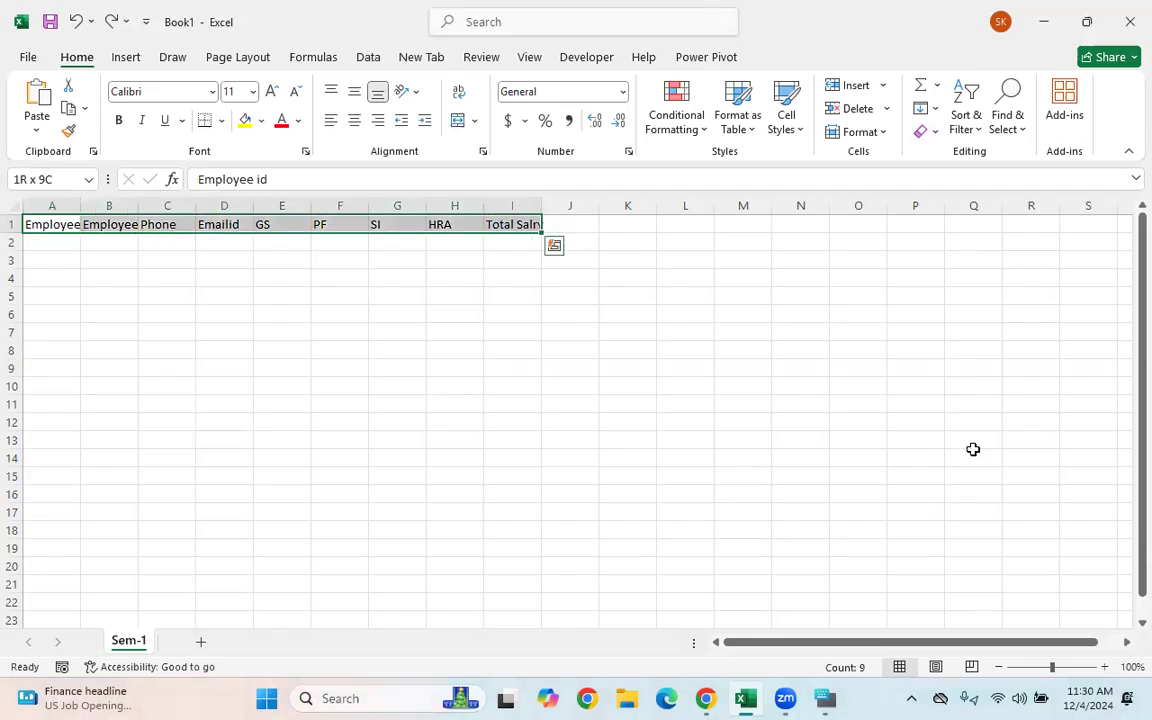
pyautogui.press('alt')
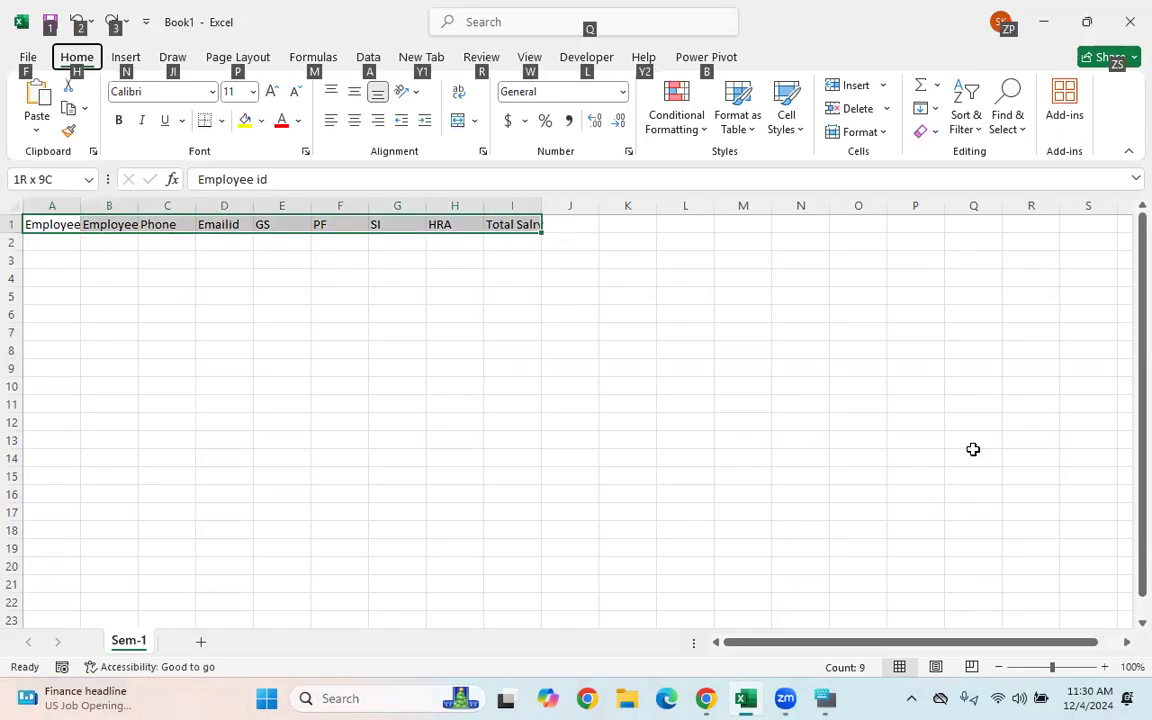
pyautogui.press('h')
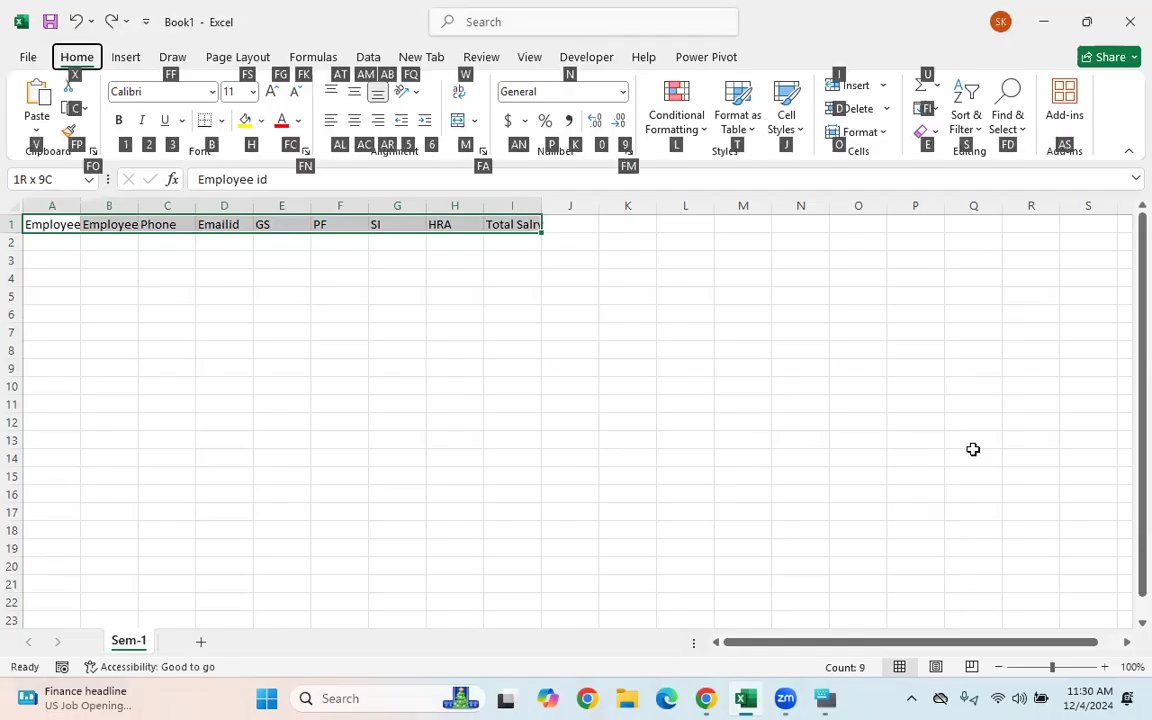
pyautogui.press('o')
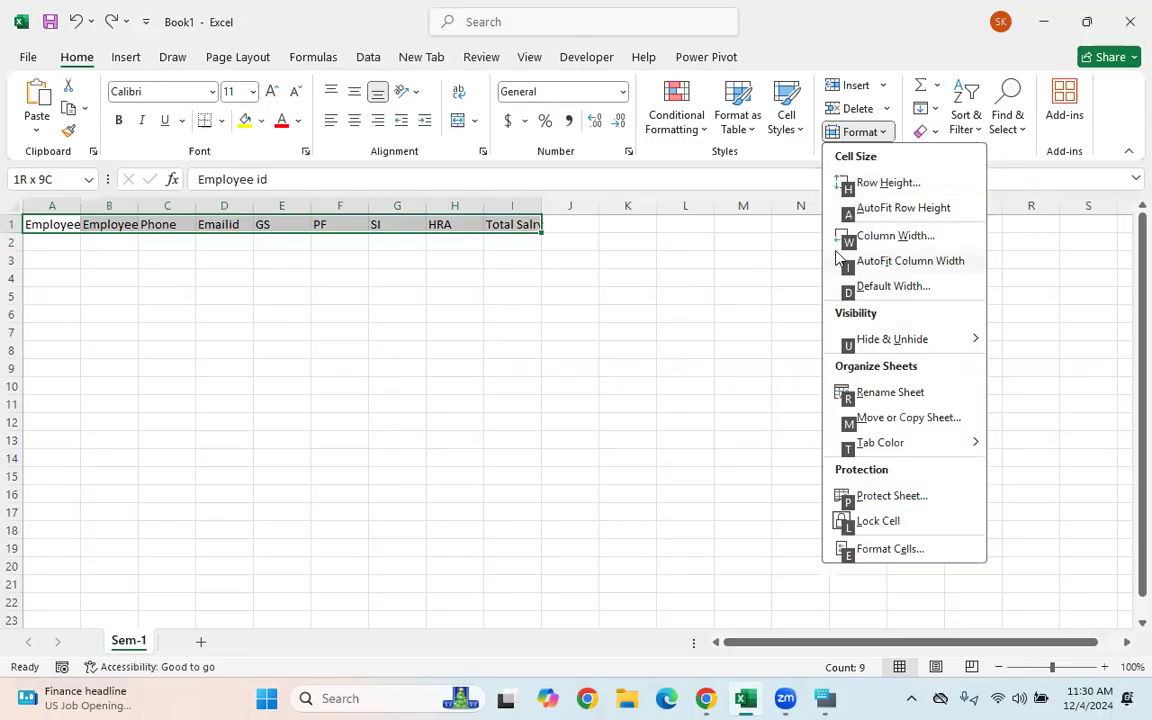
pyautogui.click(872, 262)
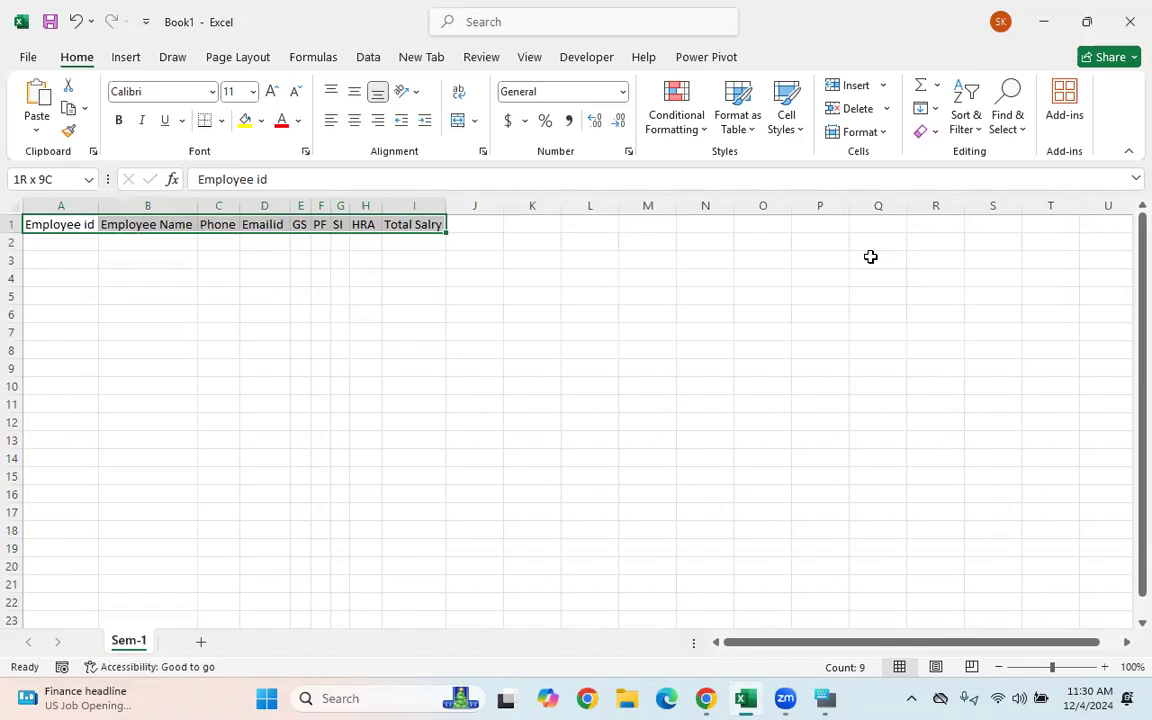
pyautogui.click(303, 298)
pyautogui.moveTo(52, 229); pyautogui.dragTo(452, 239)
pyautogui.click(414, 296)
pyautogui.moveTo(62, 243); pyautogui.dragTo(67, 563)
pyautogui.click(193, 499)
pyautogui.click(36, 224)
# - Enter 1011 and 1012 as the first two Employee ids in A2 and A3
pyautogui.click(62, 249)
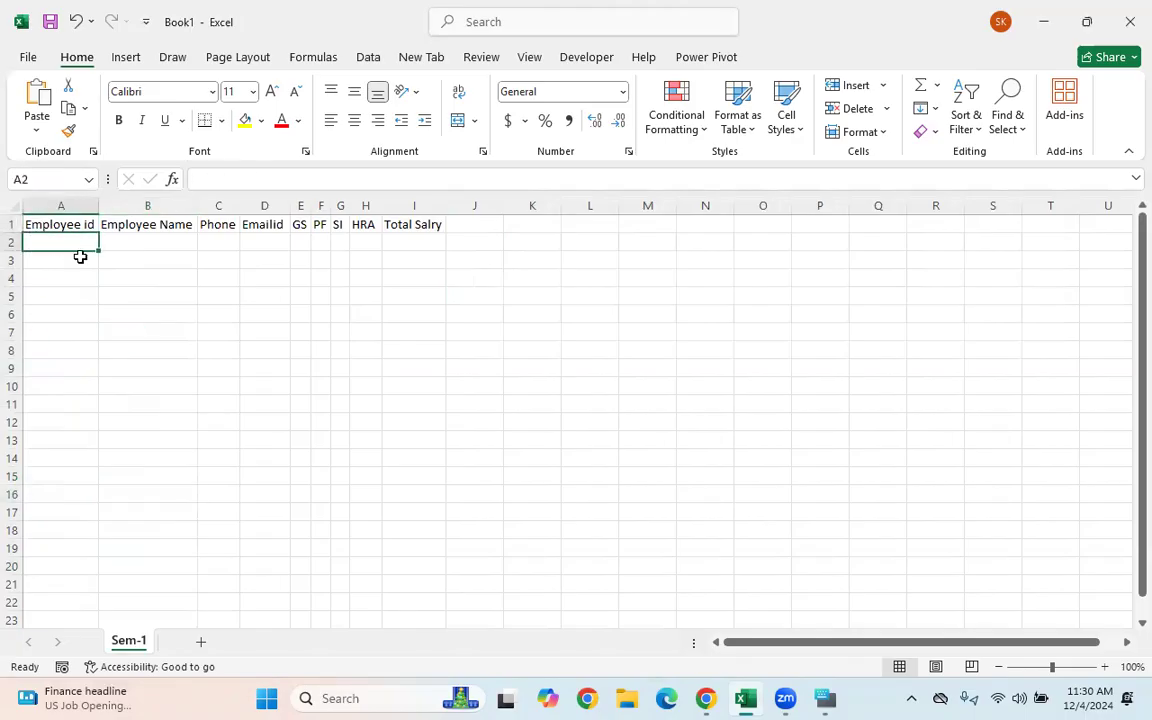
pyautogui.write('1011')
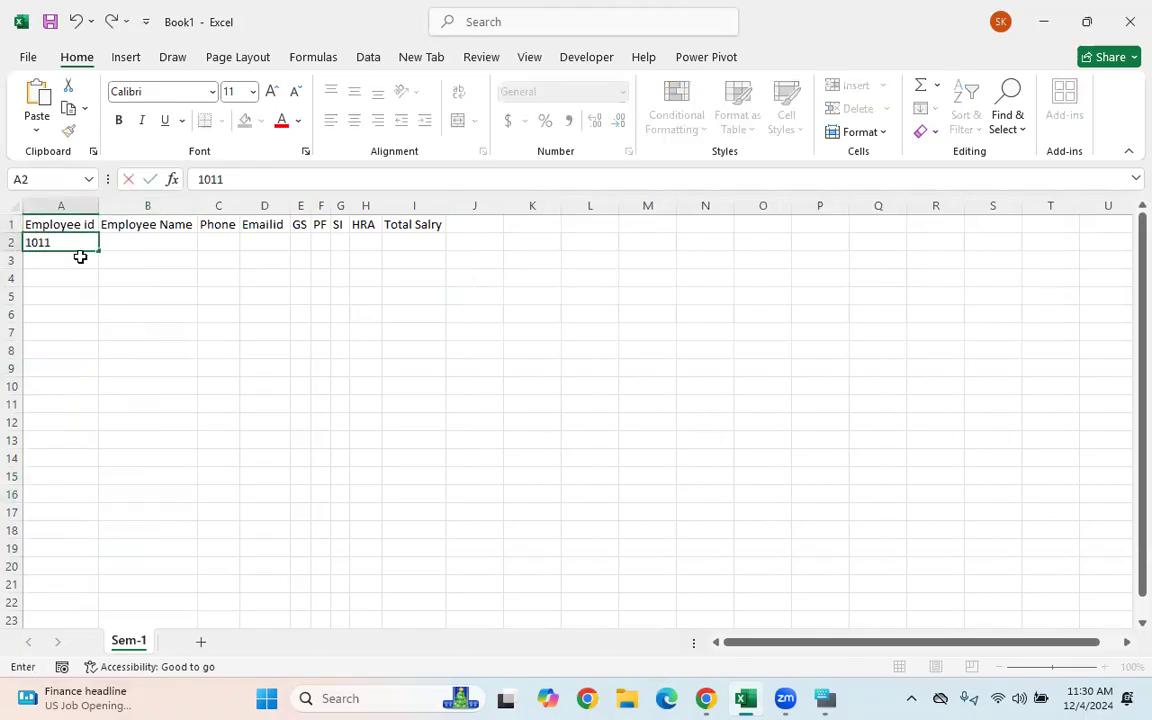
pyautogui.press('Return')
pyautogui.write('1012')
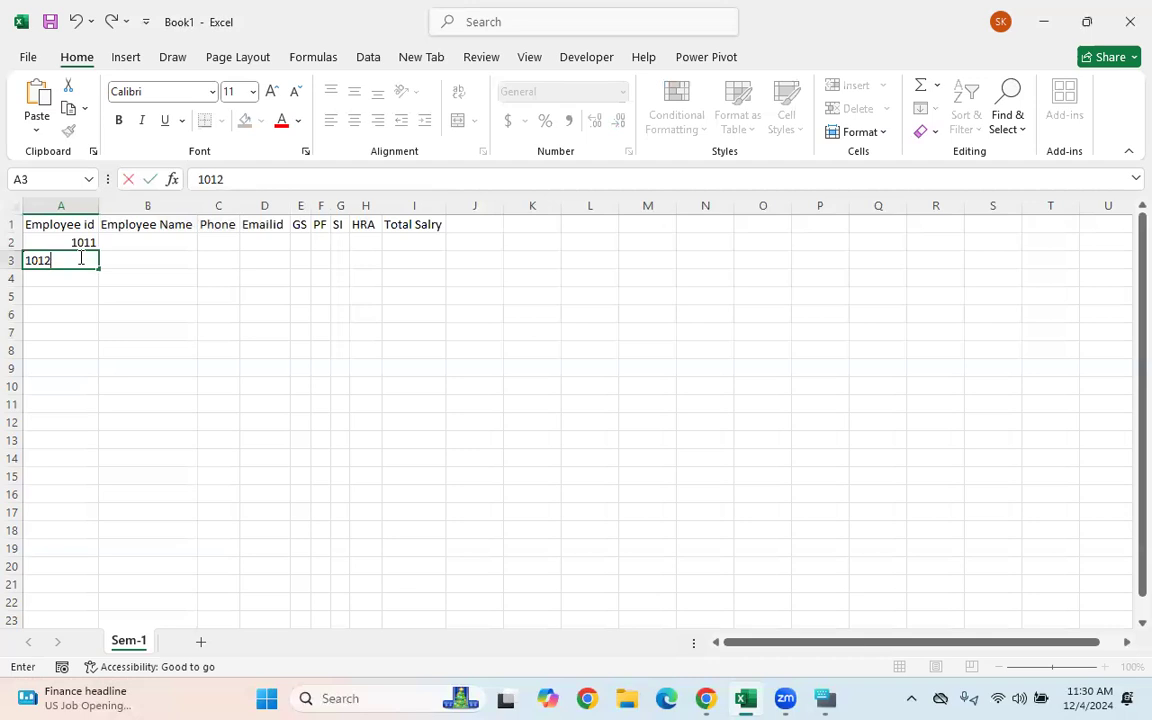
pyautogui.press('Return')
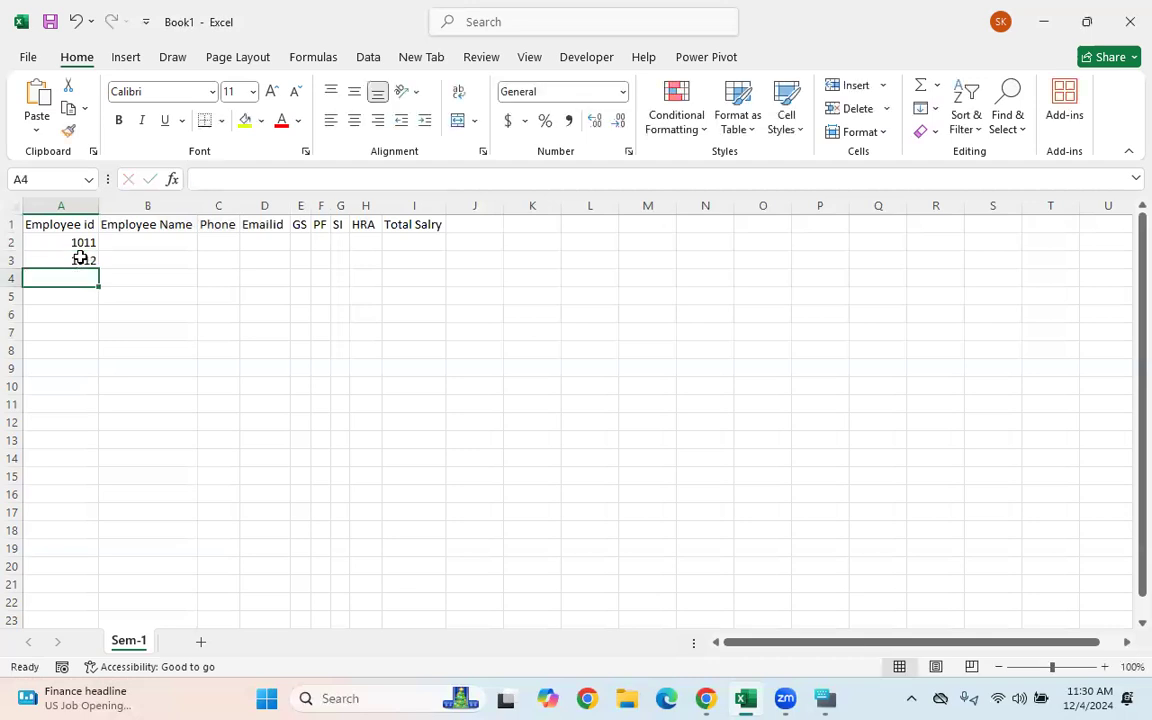
# - Select the starting ids, try a first fill down column A, then undo it
pyautogui.moveTo(69, 242); pyautogui.dragTo(65, 269)
pyautogui.click(165, 262)
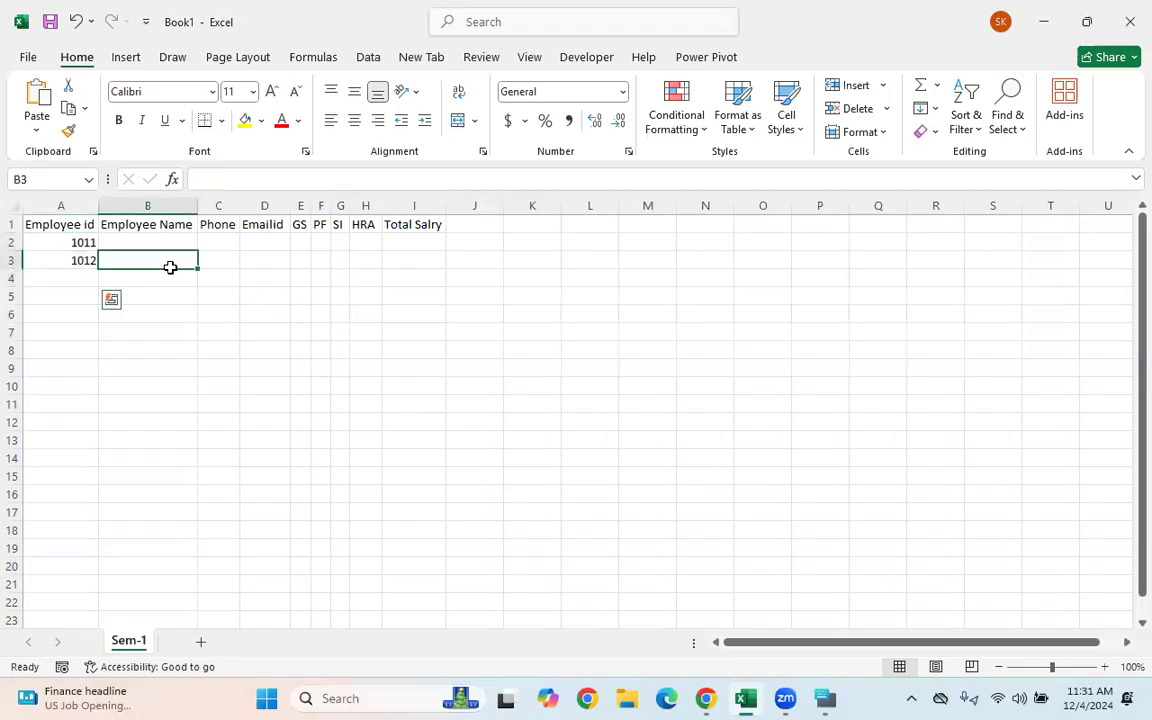
pyautogui.click(64, 240)
pyautogui.press('Down')
pyautogui.press('Down')
pyautogui.press('Down')
pyautogui.press('Down')
pyautogui.press('Down')
pyautogui.press('Down')
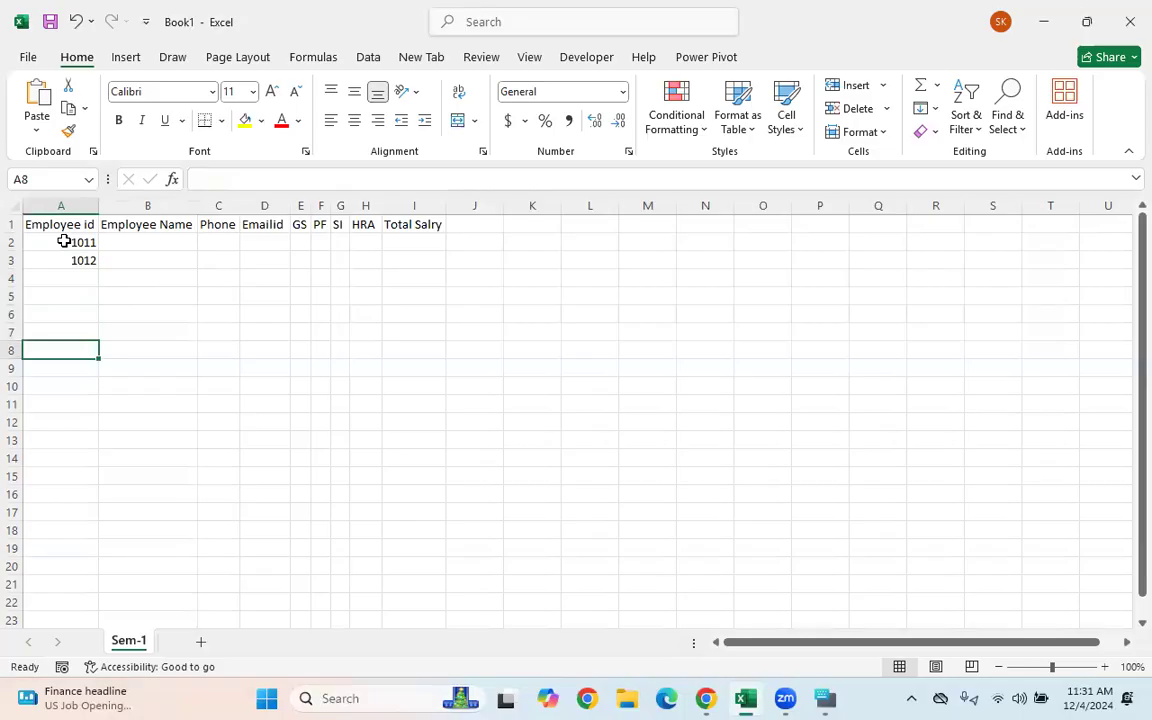
pyautogui.press('Up')
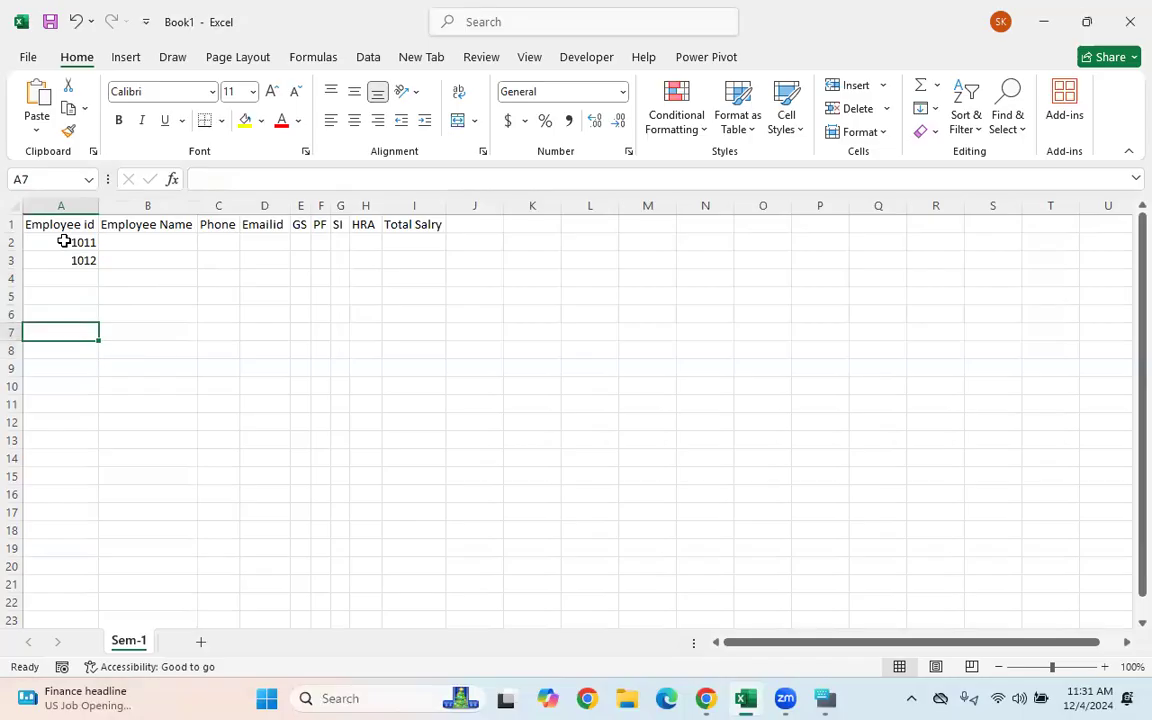
pyautogui.click(135, 262)
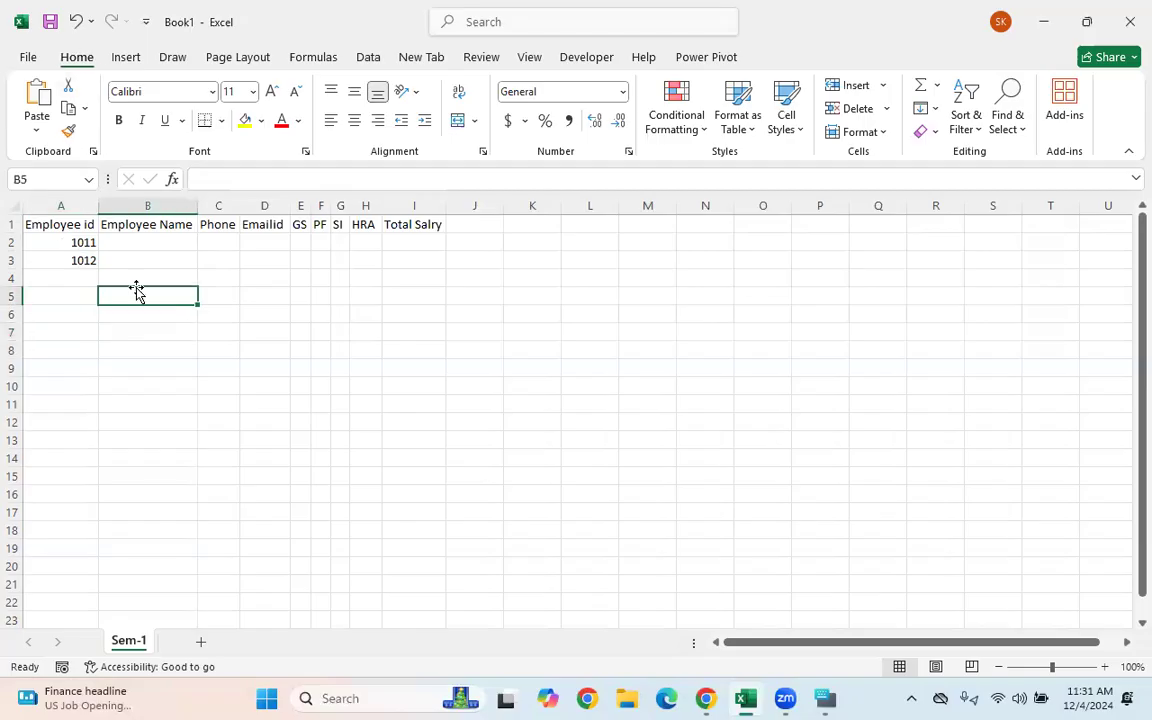
pyautogui.click(61, 246)
pyautogui.moveTo(62, 249); pyautogui.dragTo(118, 549)
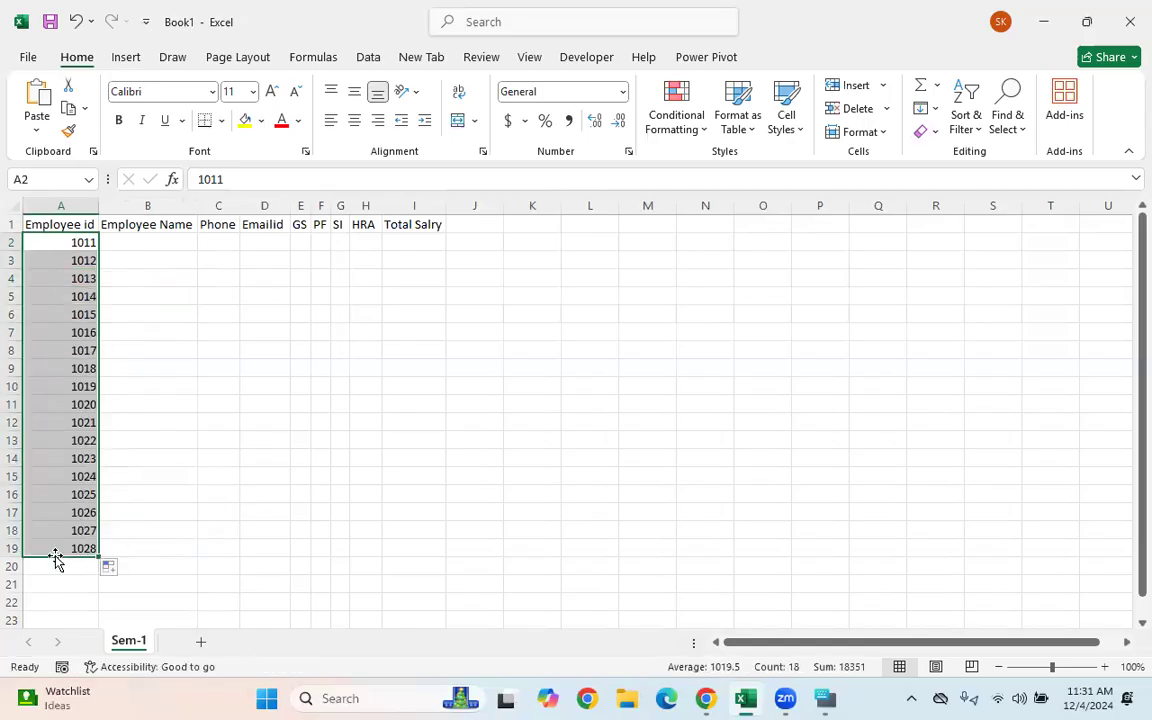
pyautogui.hotkey('ctrl', 'z')
# - Reselect 1011 and 1012 and fill the id series down to A19, ending at 1028
pyautogui.click(60, 332)
pyautogui.click(64, 244)
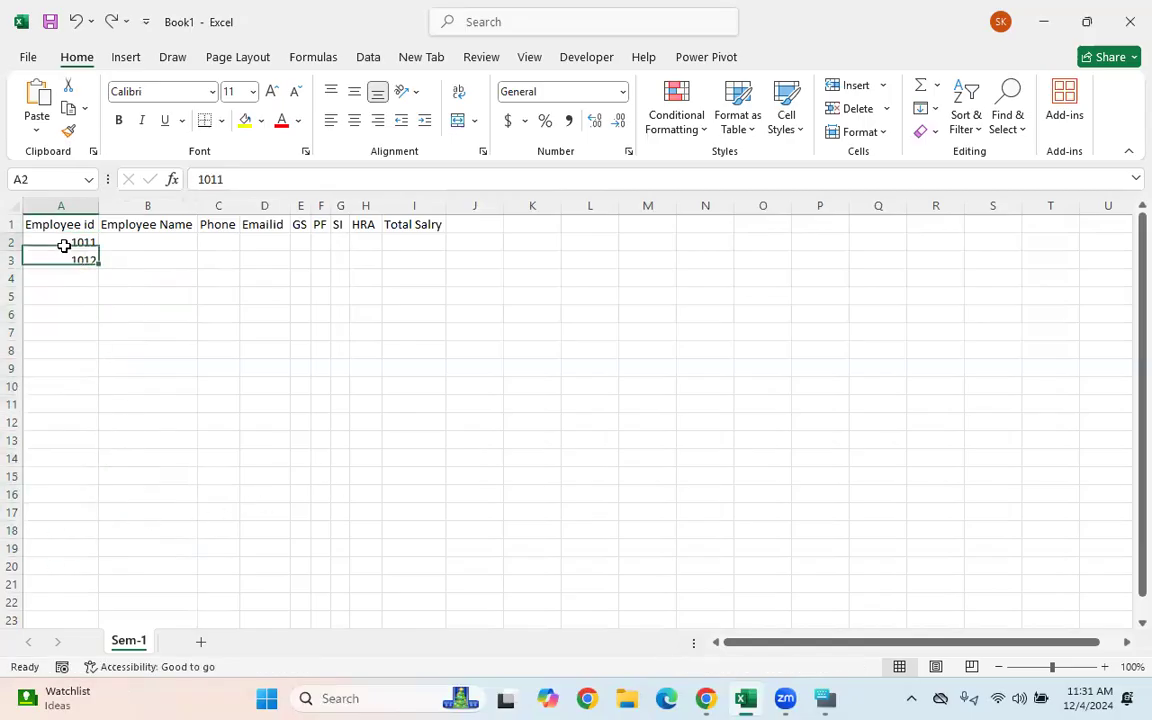
pyautogui.click(64, 259)
pyautogui.click(49, 242)
pyautogui.moveTo(49, 242); pyautogui.dragTo(51, 256)
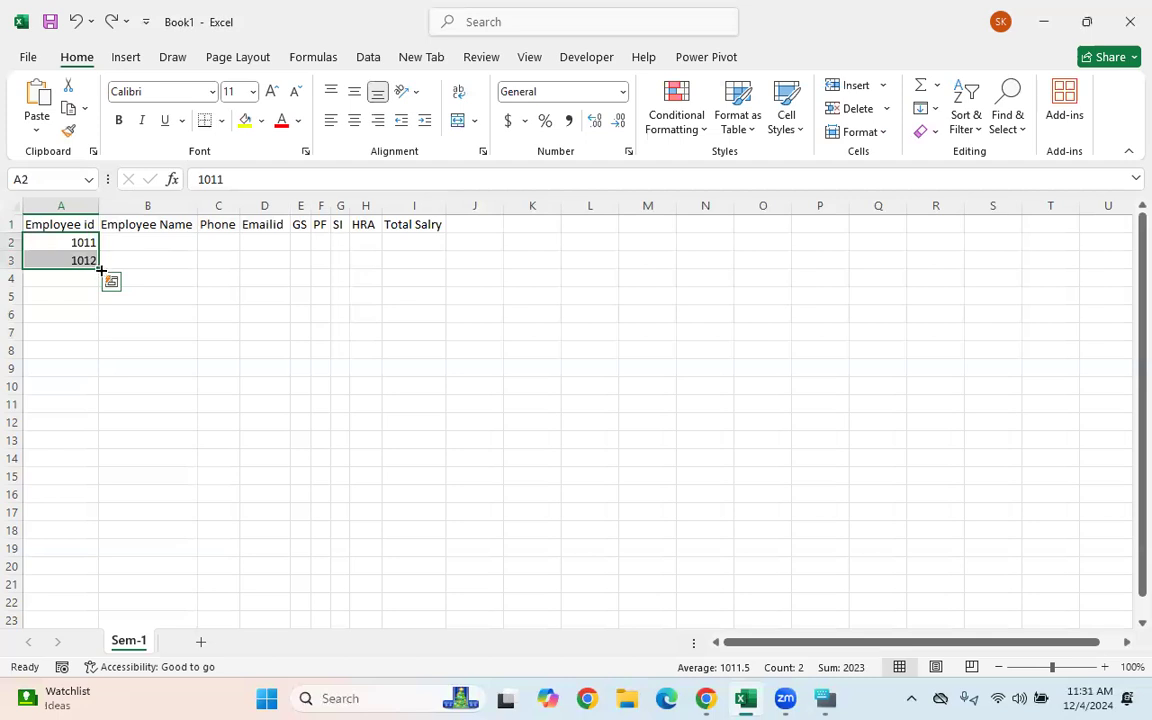
pyautogui.moveTo(101, 266); pyautogui.dragTo(131, 608)
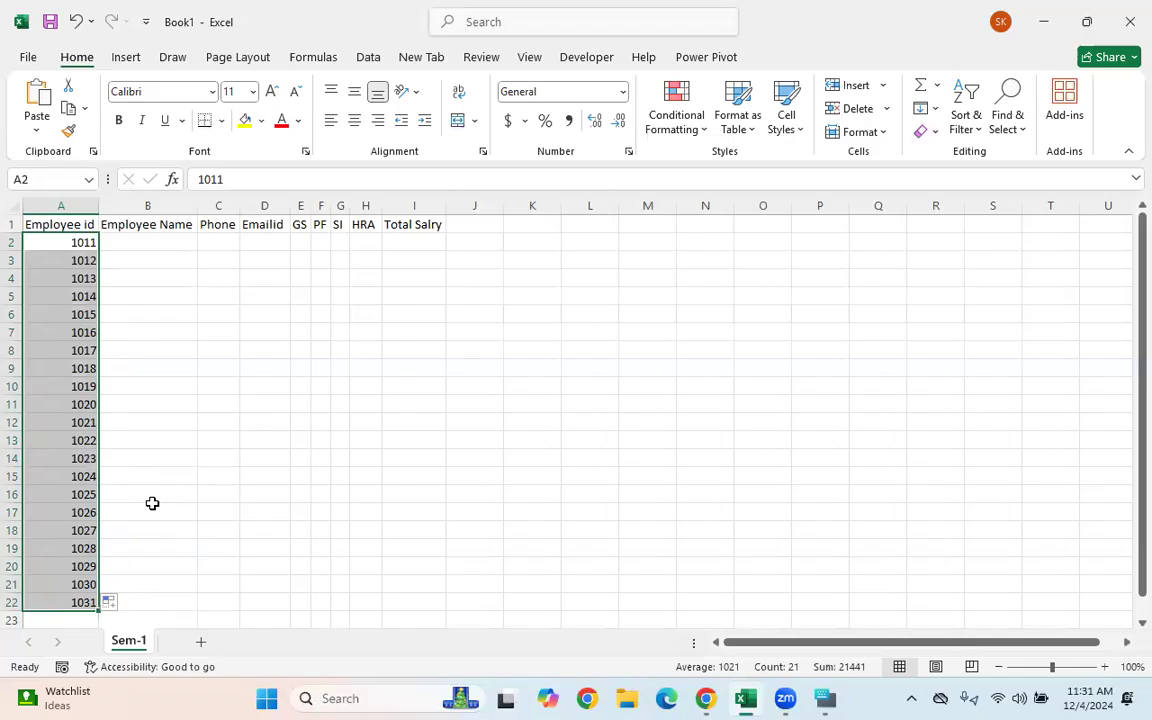
pyautogui.hotkey('ctrl', 'z')
pyautogui.hotkey('ctrl', 'z')
pyautogui.hotkey('ctrl', 'z')
pyautogui.hotkey('ctrl', 'z')
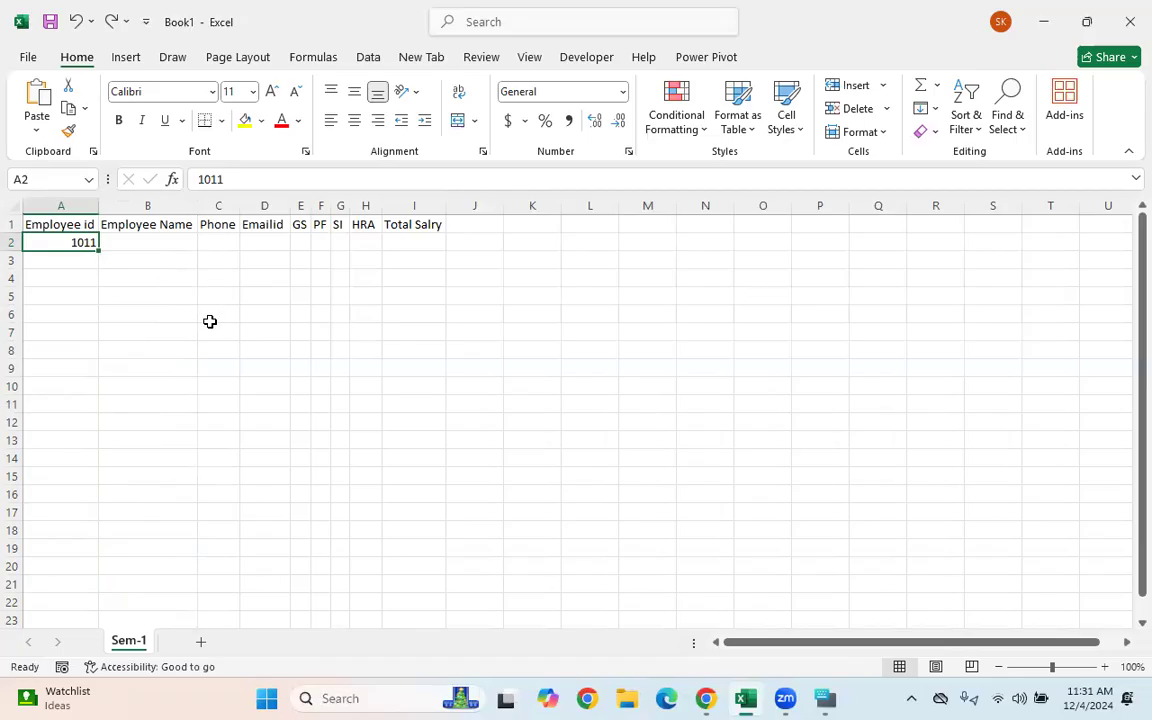
pyautogui.moveTo(98, 249); pyautogui.dragTo(98, 550)
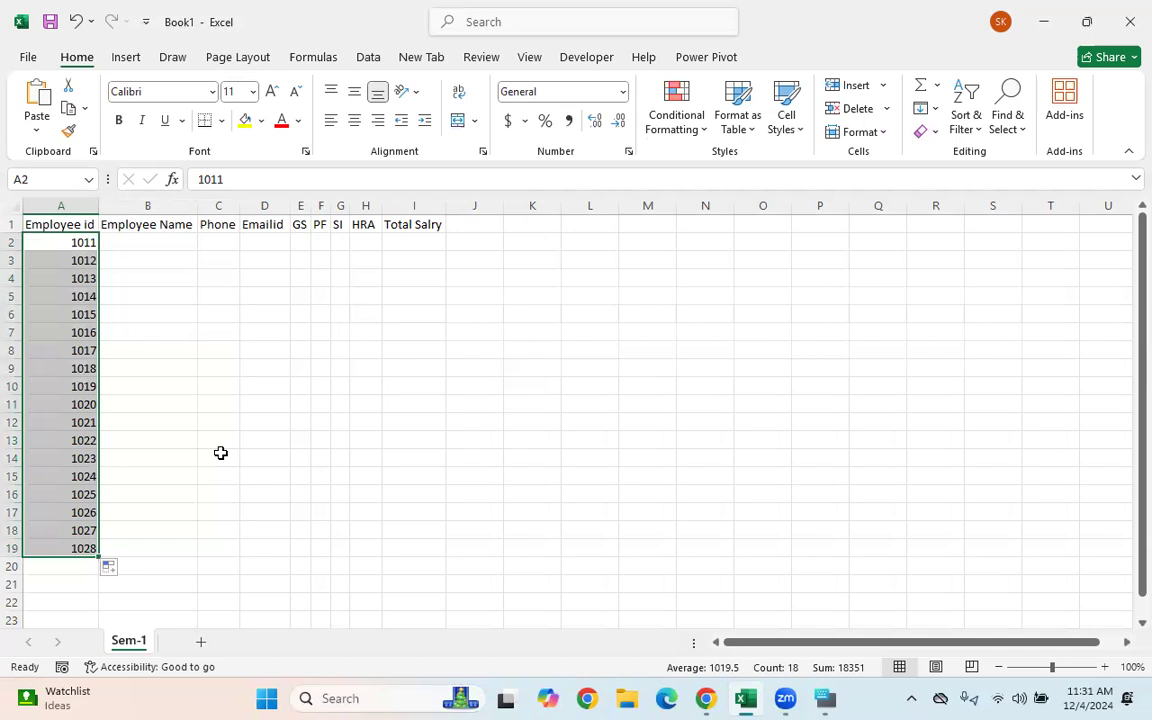
# - Undo the id fill, then enter 1010 in A2 and 1020 in A3
pyautogui.hotkey('ctrl', 'z')
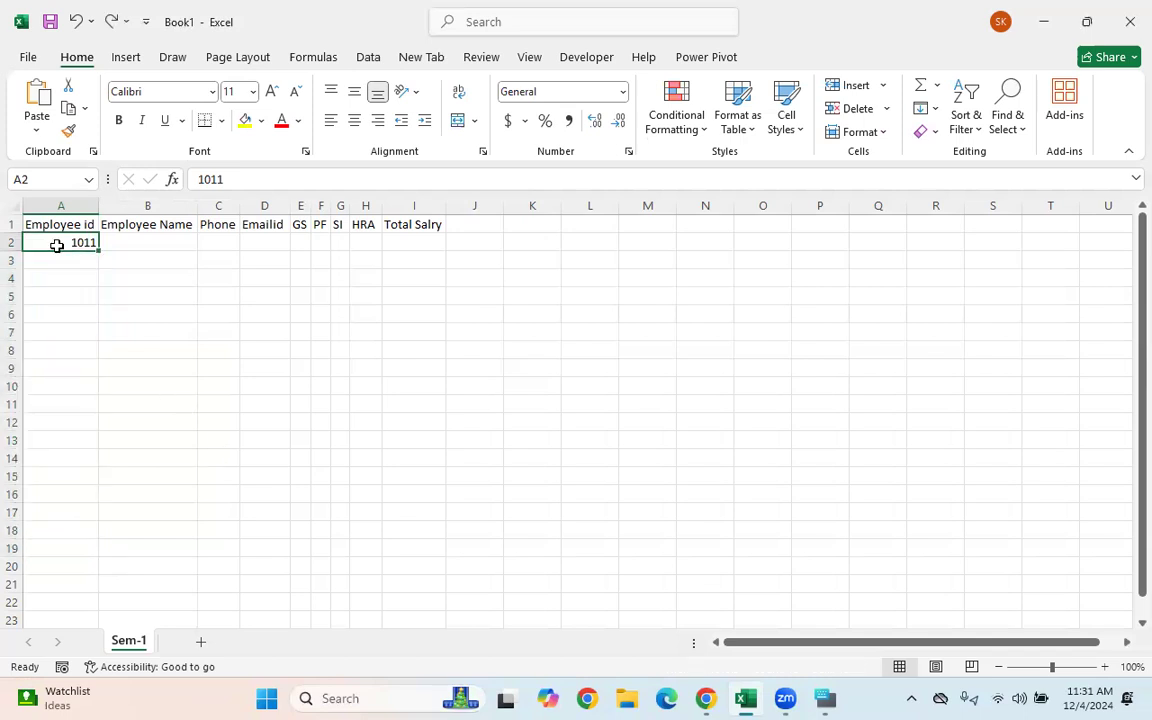
pyautogui.write('1010')
pyautogui.press('Return')
pyautogui.write('1020')
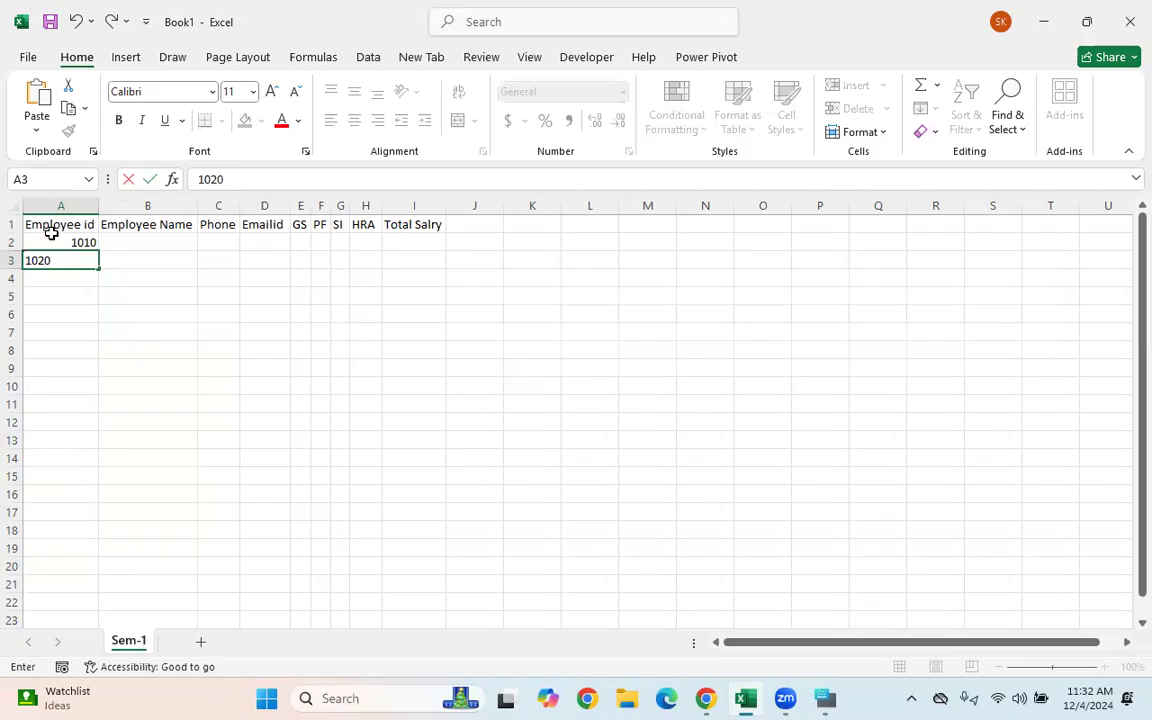
pyautogui.click(146, 280)
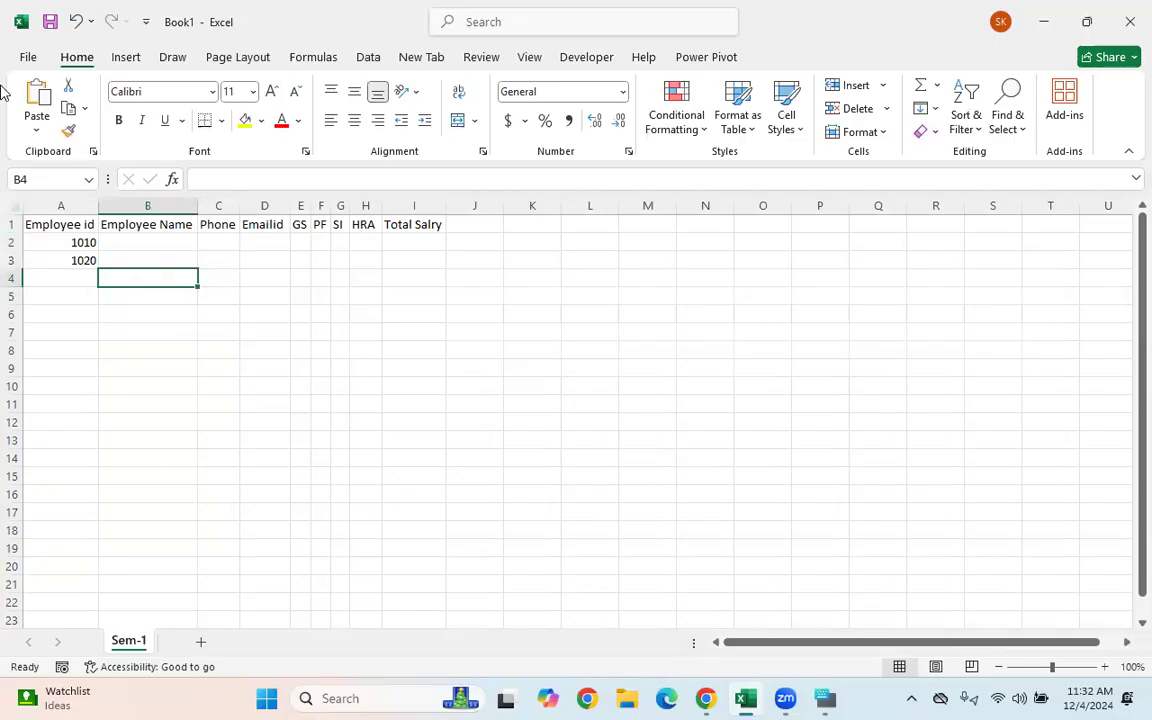
# - Extend the 1010, 1020 pattern down to row 16, then undo back to 1010 alone
pyautogui.moveTo(67, 243); pyautogui.dragTo(67, 260)
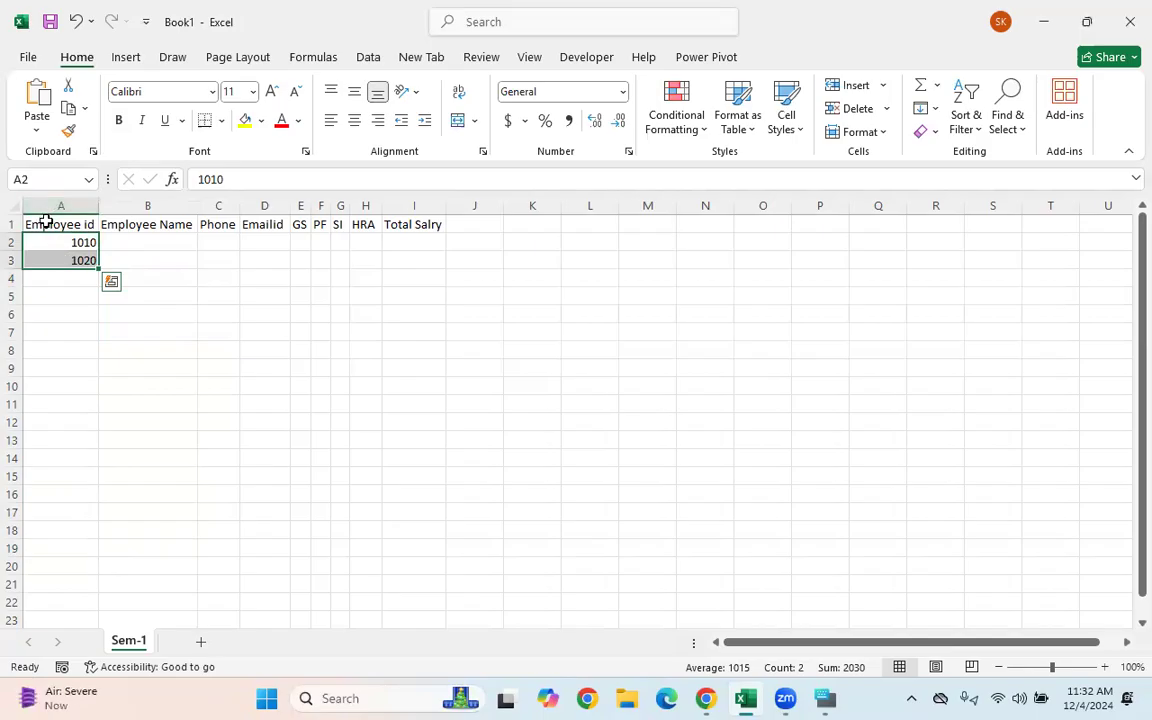
pyautogui.moveTo(96, 270); pyautogui.dragTo(97, 496)
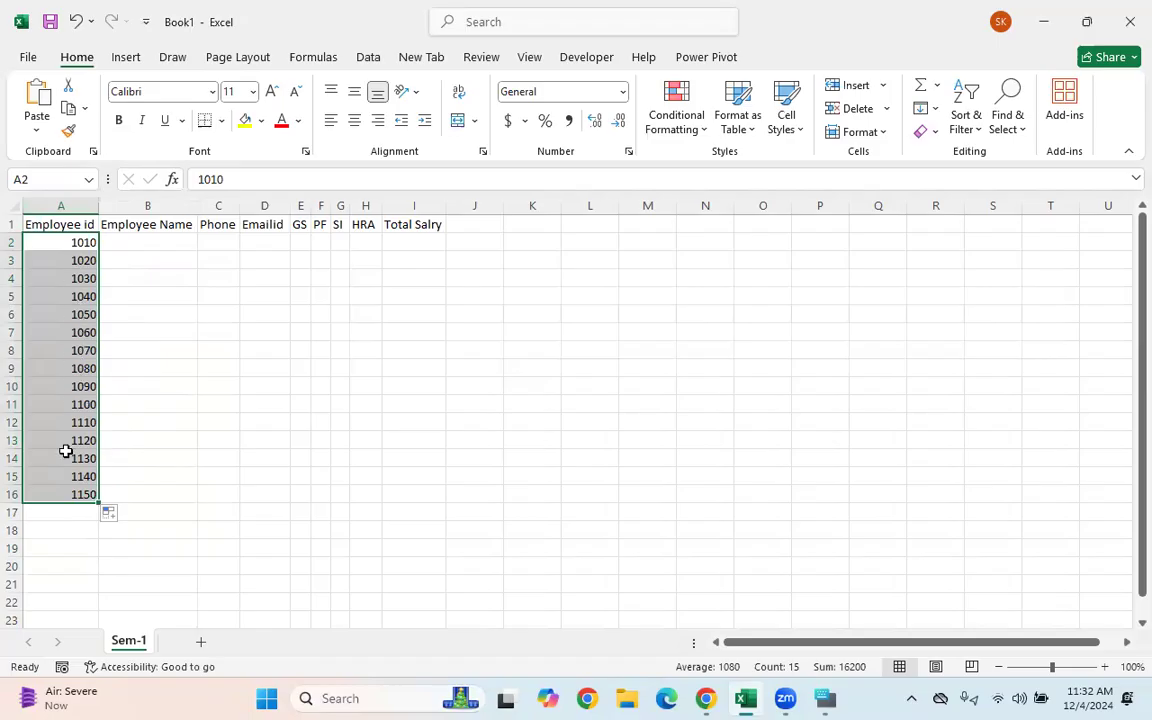
pyautogui.hotkey('ctrl', 'z')
pyautogui.hotkey('ctrl', 'z')
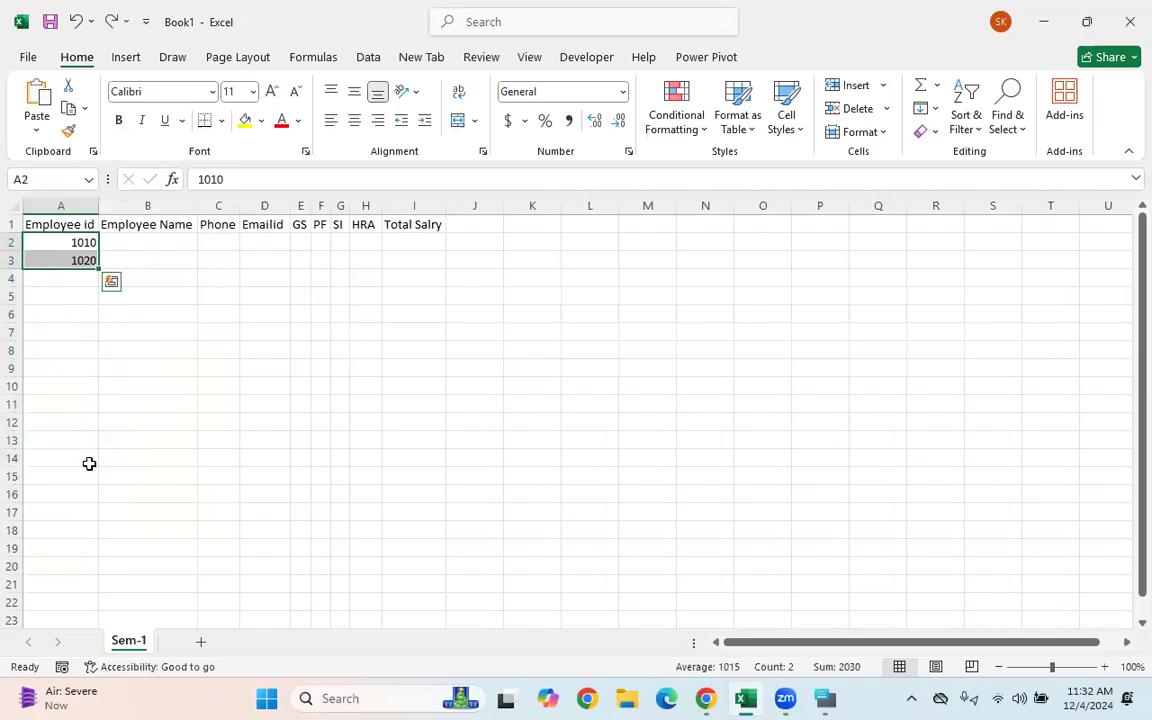
pyautogui.click(57, 240)
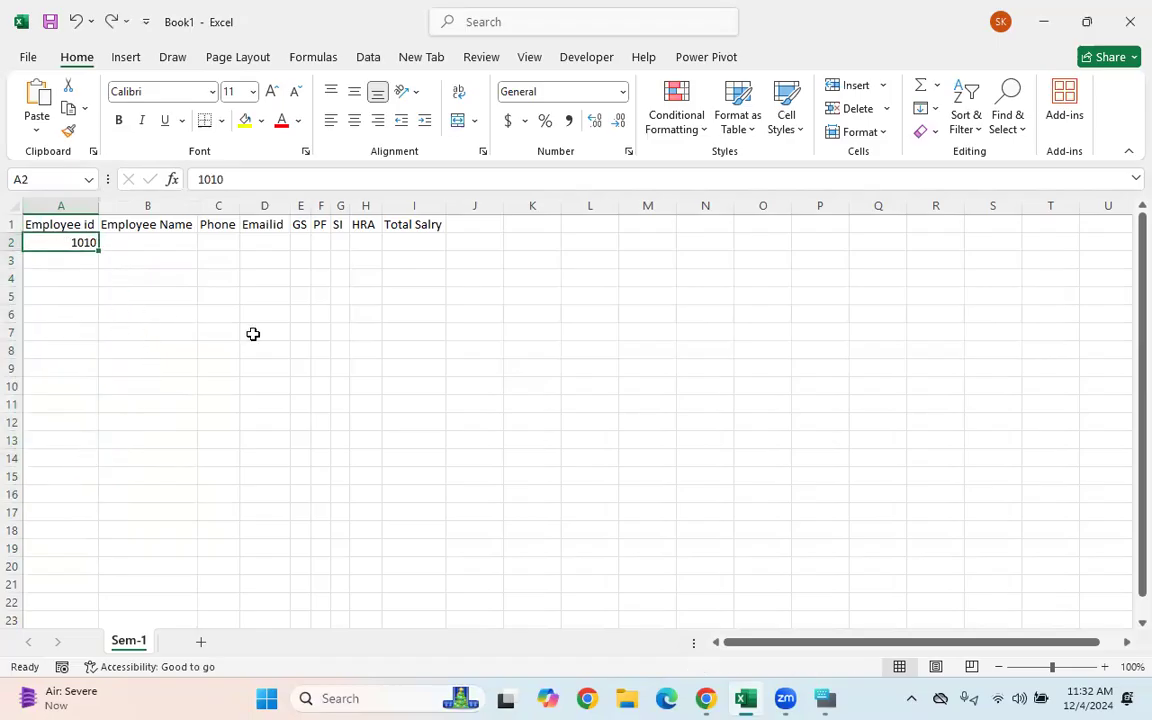
# - Enter GNU1011 in A2 and GNU1012 in A3
pyautogui.write('GNU1011')
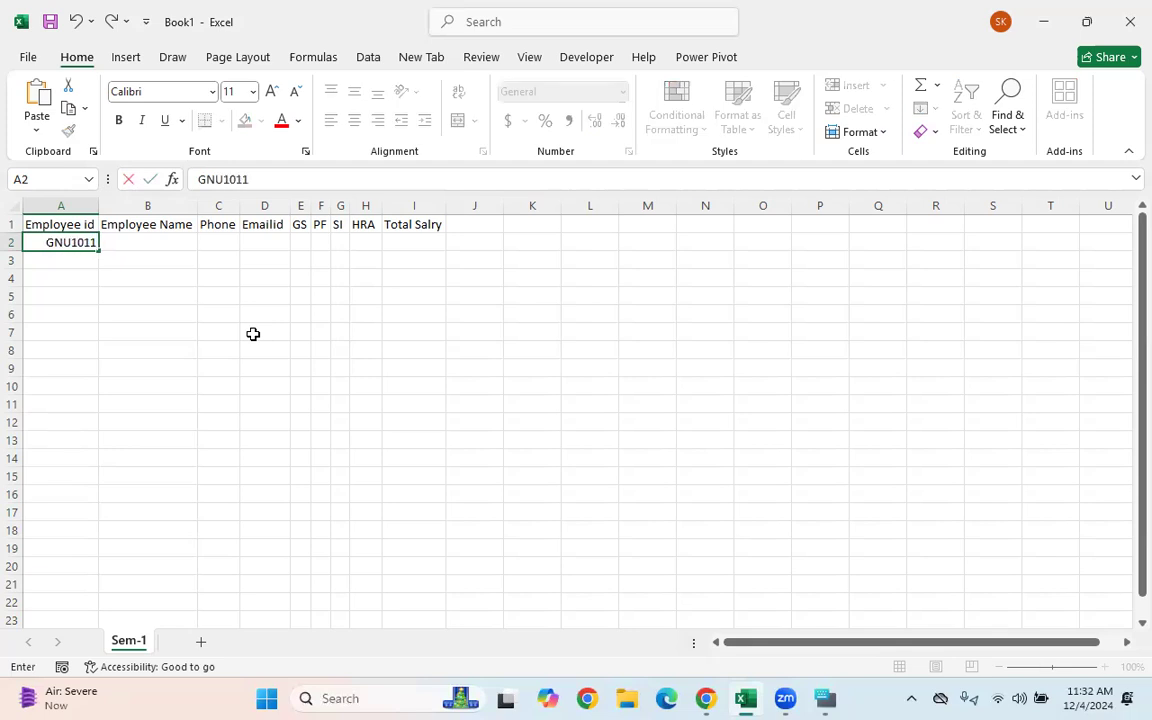
pyautogui.press('Return')
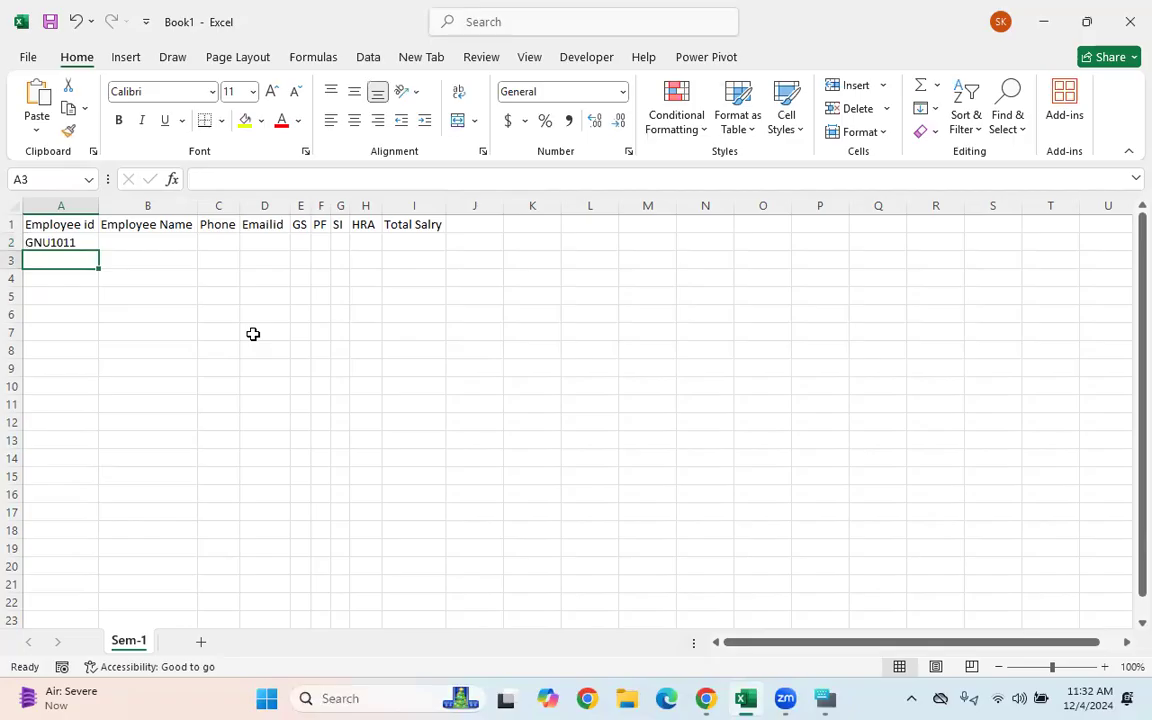
pyautogui.write('GNU10120')
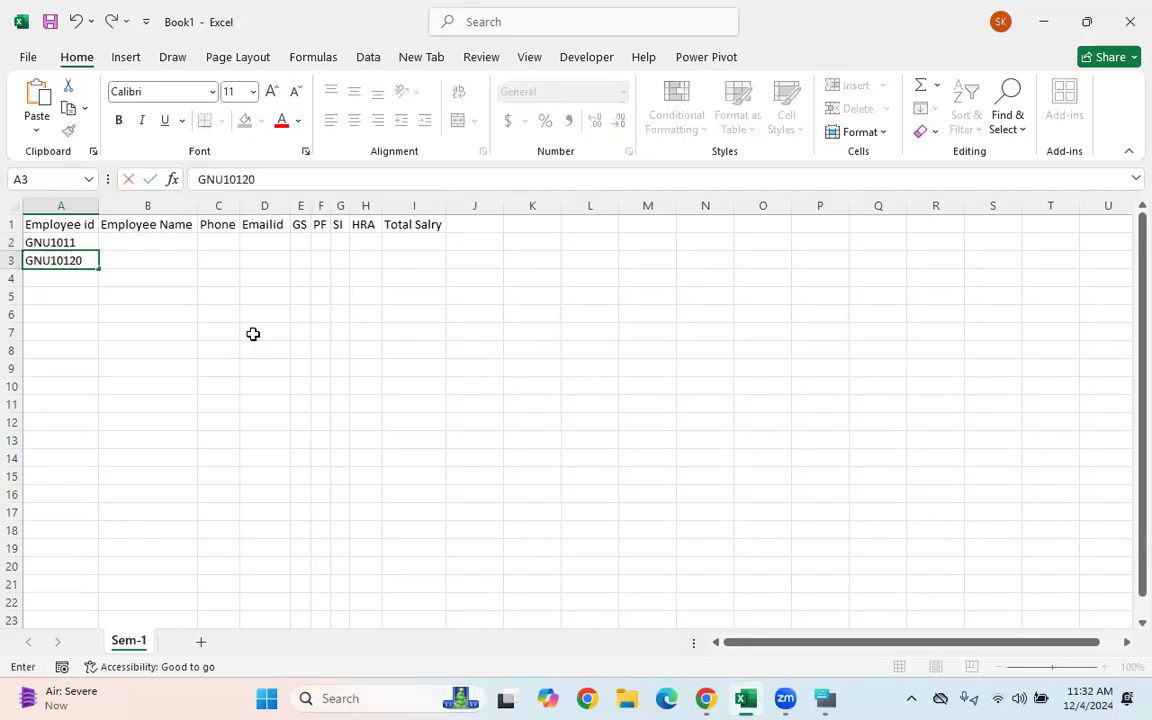
pyautogui.press('BackSpace')
pyautogui.click(101, 316)
# - Try filling the GNU id series down column A, then undo the fill
pyautogui.moveTo(51, 246); pyautogui.dragTo(49, 277)
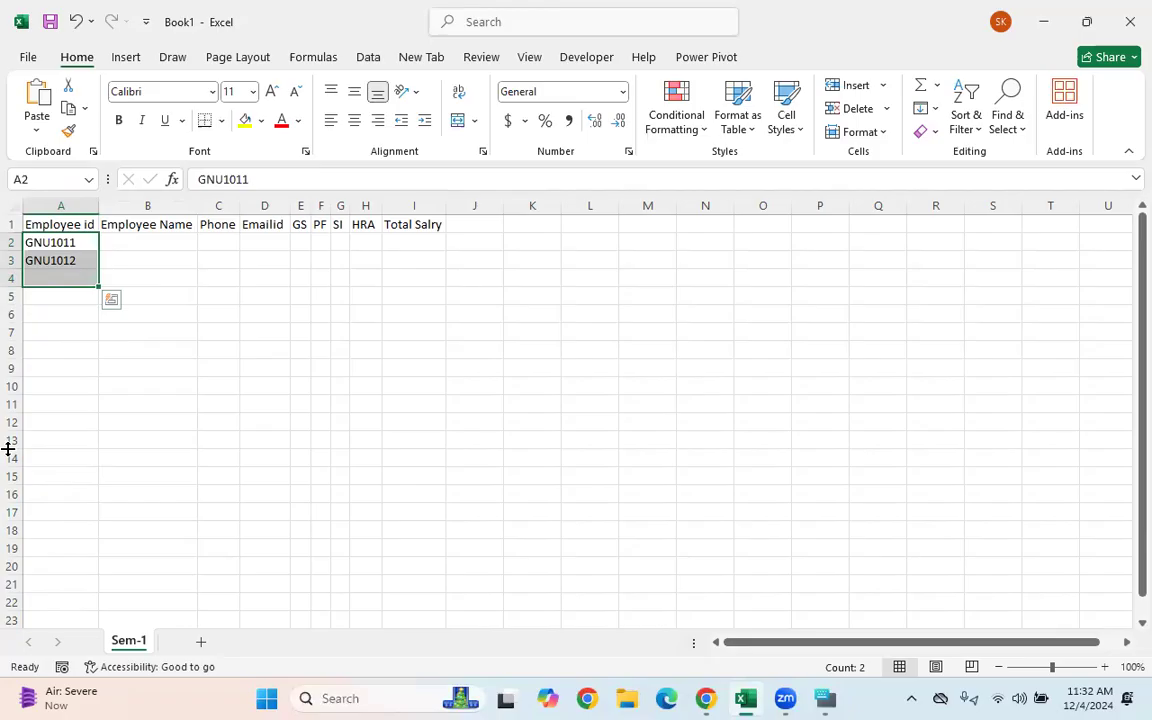
pyautogui.click(154, 370)
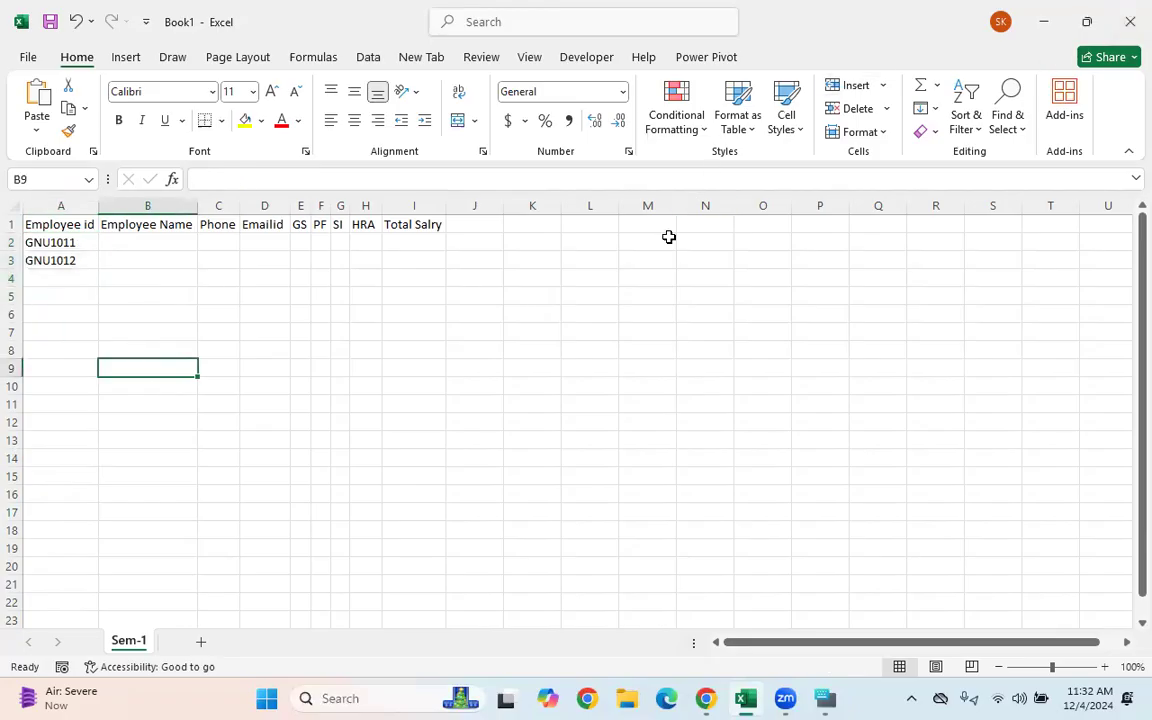
pyautogui.moveTo(72, 240); pyautogui.dragTo(100, 602)
pyautogui.scroll(1, 645, 448)
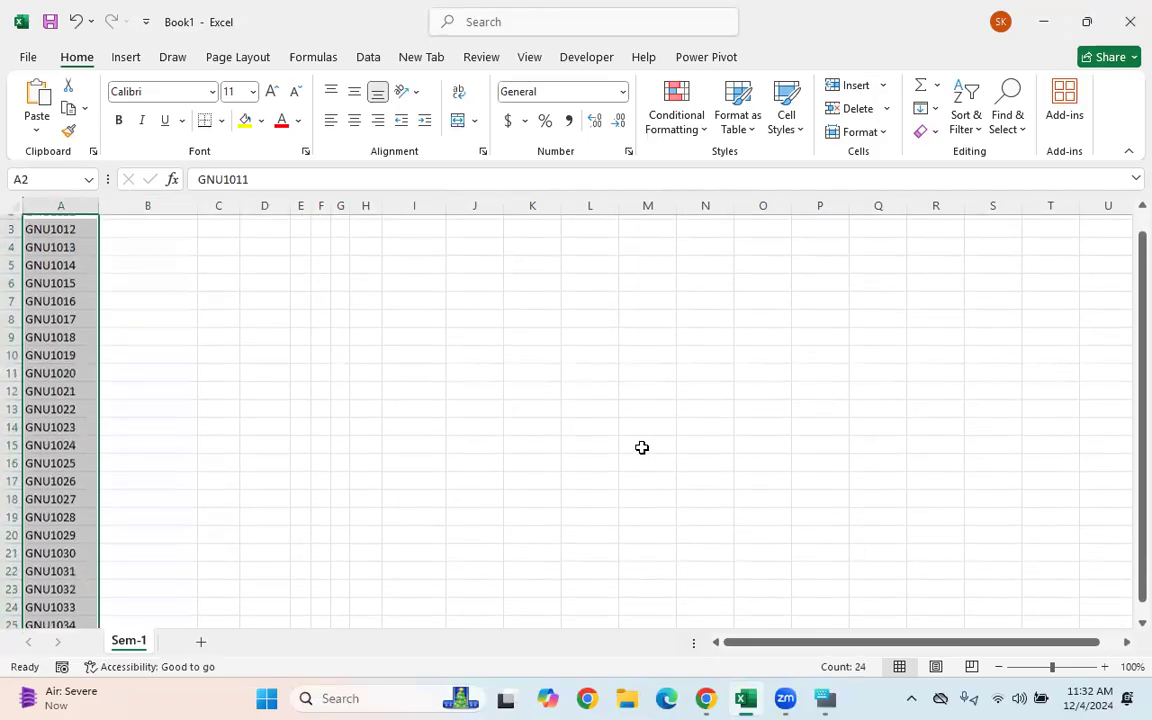
pyautogui.click(84, 275)
pyautogui.moveTo(60, 242); pyautogui.dragTo(60, 605)
pyautogui.scroll(2, 309, 468)
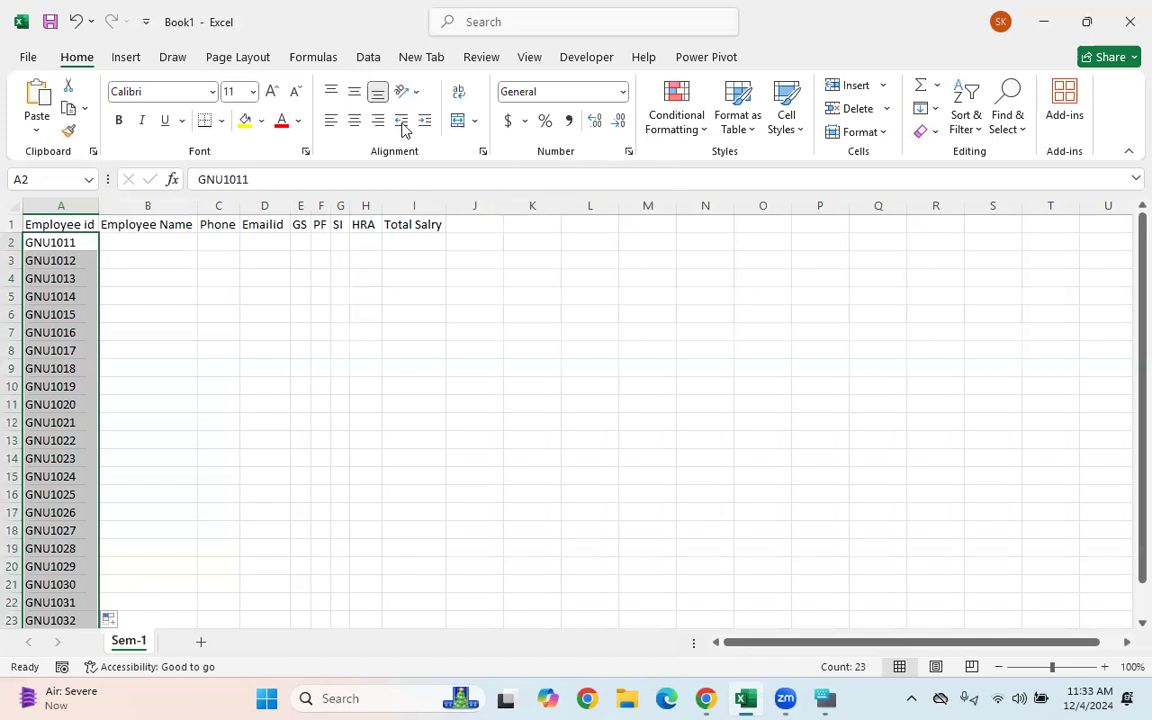
pyautogui.hotkey('ctrl', 'z')
pyautogui.hotkey('ctrl', 'z')
# - Refill the GNU ids from A2, first to row 23, then down to GNU1020 in row 11
pyautogui.click(74, 246)
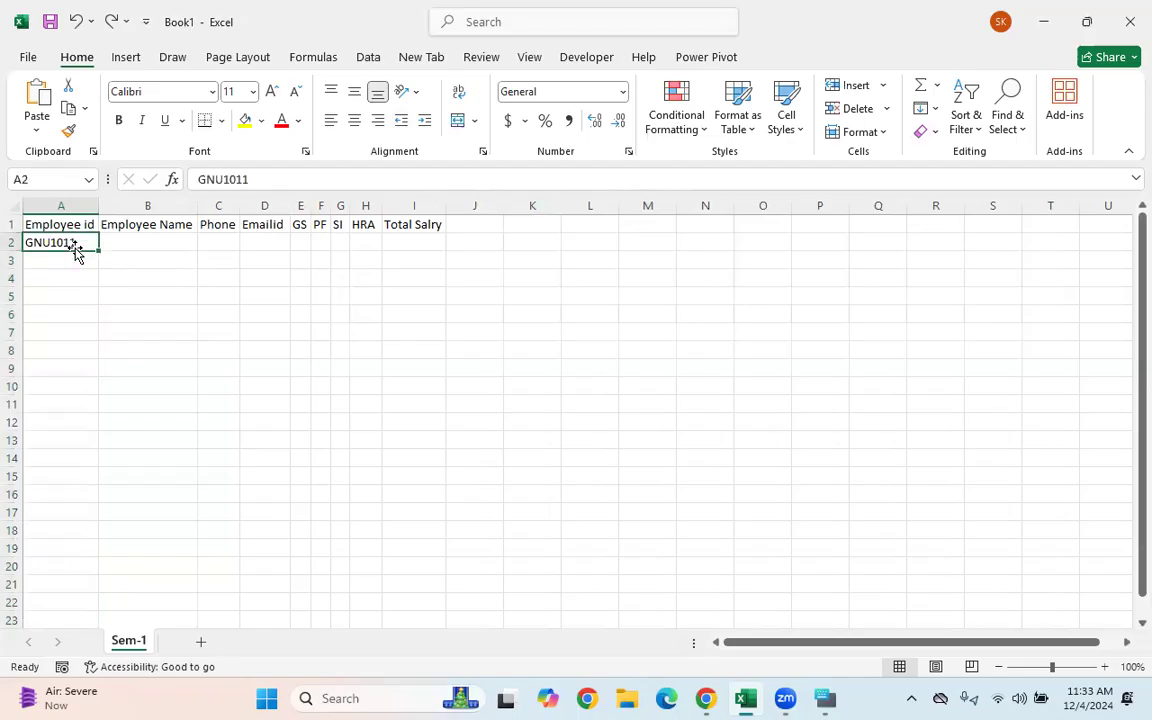
pyautogui.moveTo(100, 245); pyautogui.dragTo(200, 581)
pyautogui.scroll(1, 453, 472)
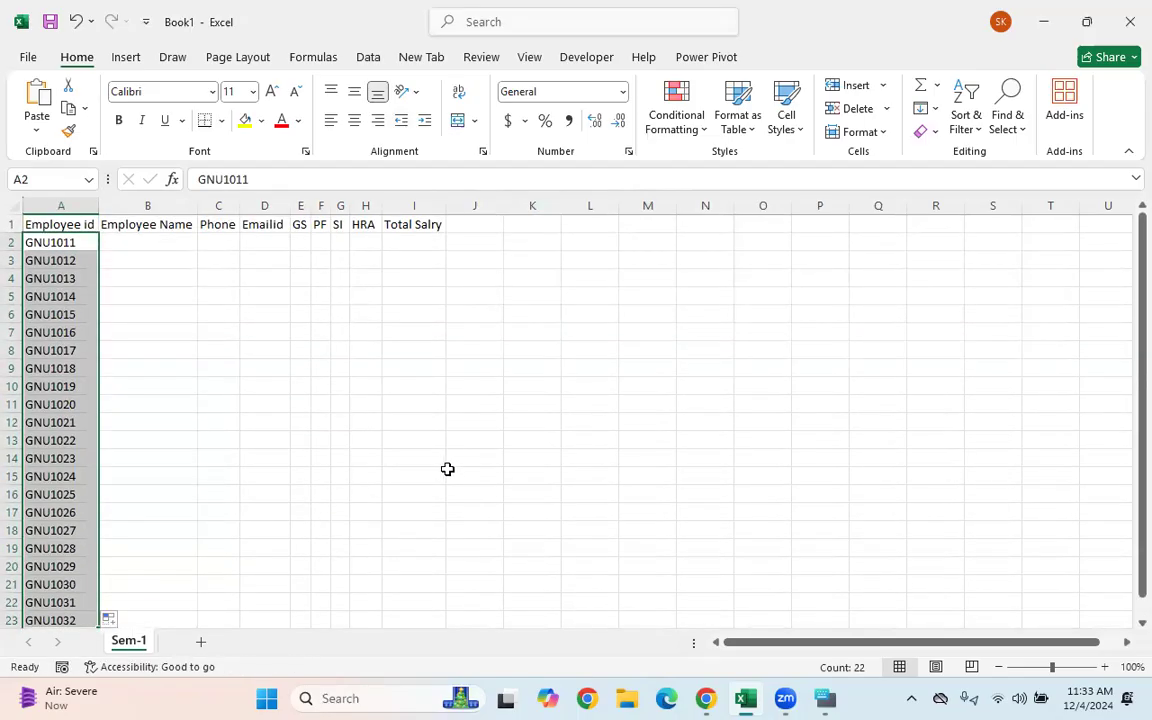
pyautogui.hotkey('ctrl', 'z')
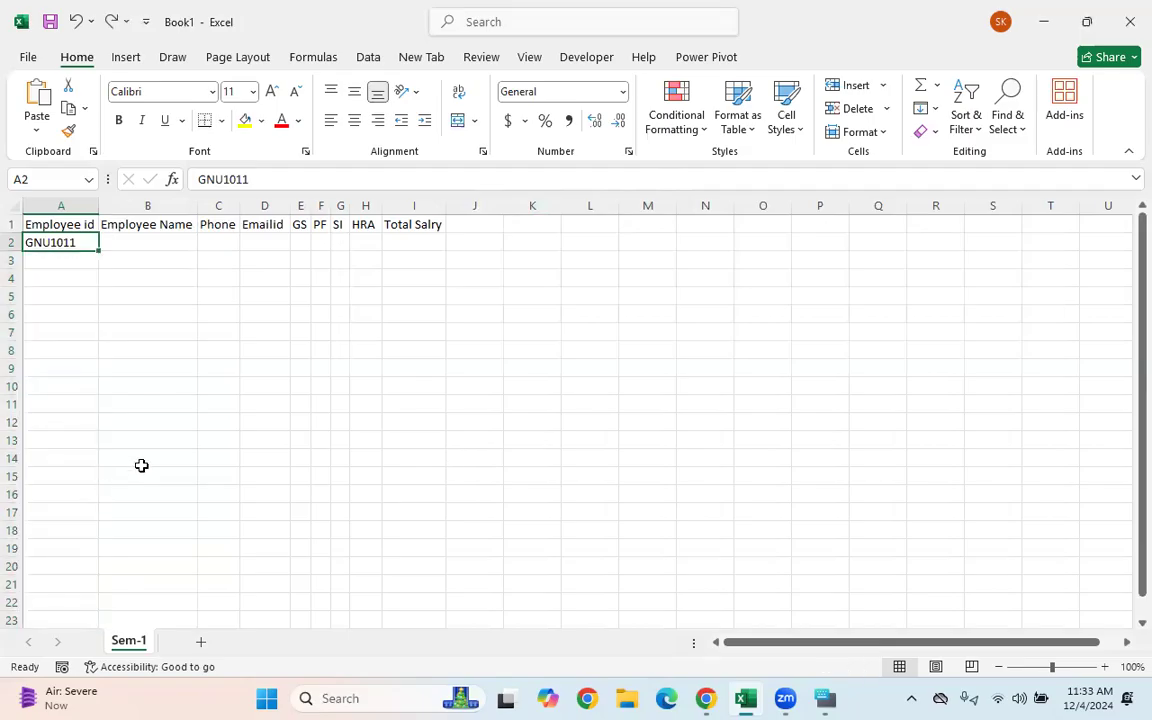
pyautogui.click(147, 386)
pyautogui.click(50, 243)
pyautogui.moveTo(98, 250); pyautogui.dragTo(99, 410)
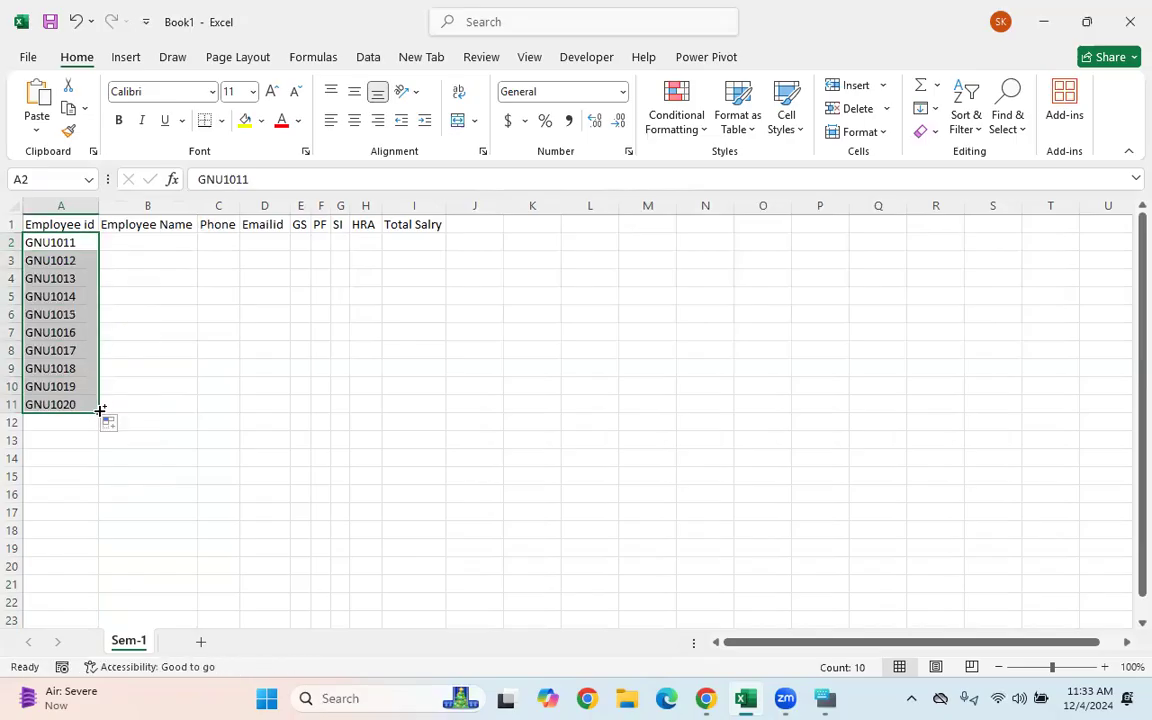
pyautogui.hotkey('ctrl', 'z')
pyautogui.hotkey('ctrl', 'z')
# - Restore the GNU ids with Ctrl+Y and reselect them in column A
pyautogui.click(113, 291)
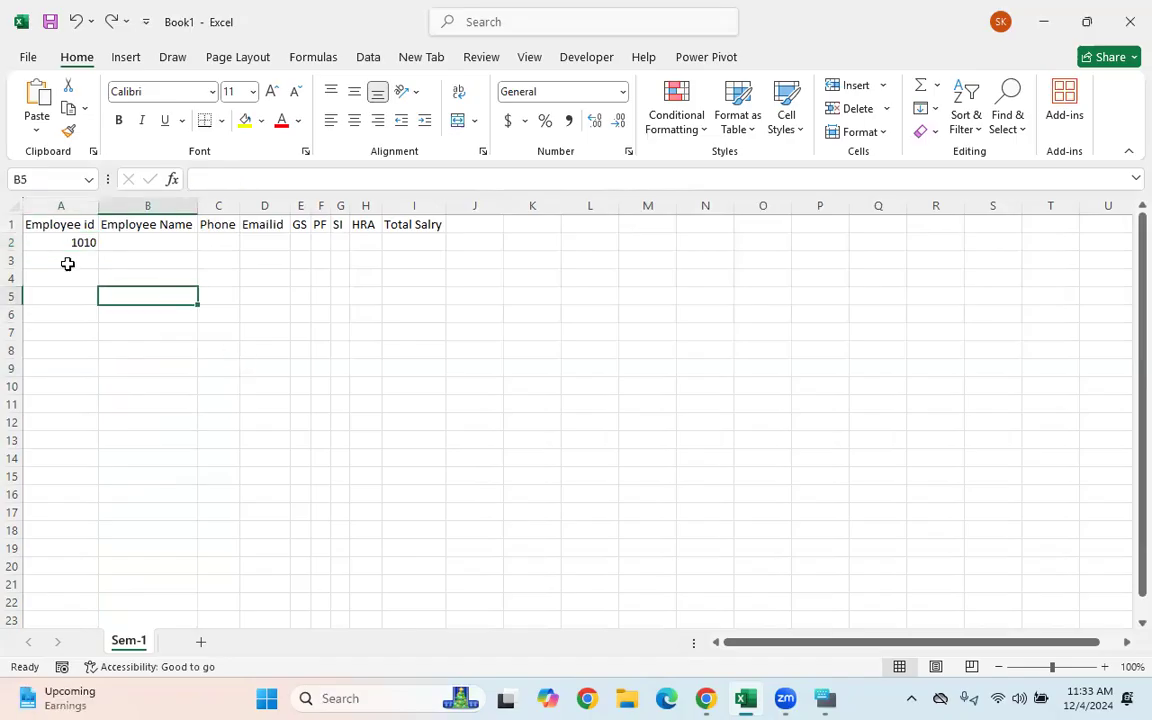
pyautogui.hotkey('ctrl', 'y')
pyautogui.hotkey('ctrl', 'y')
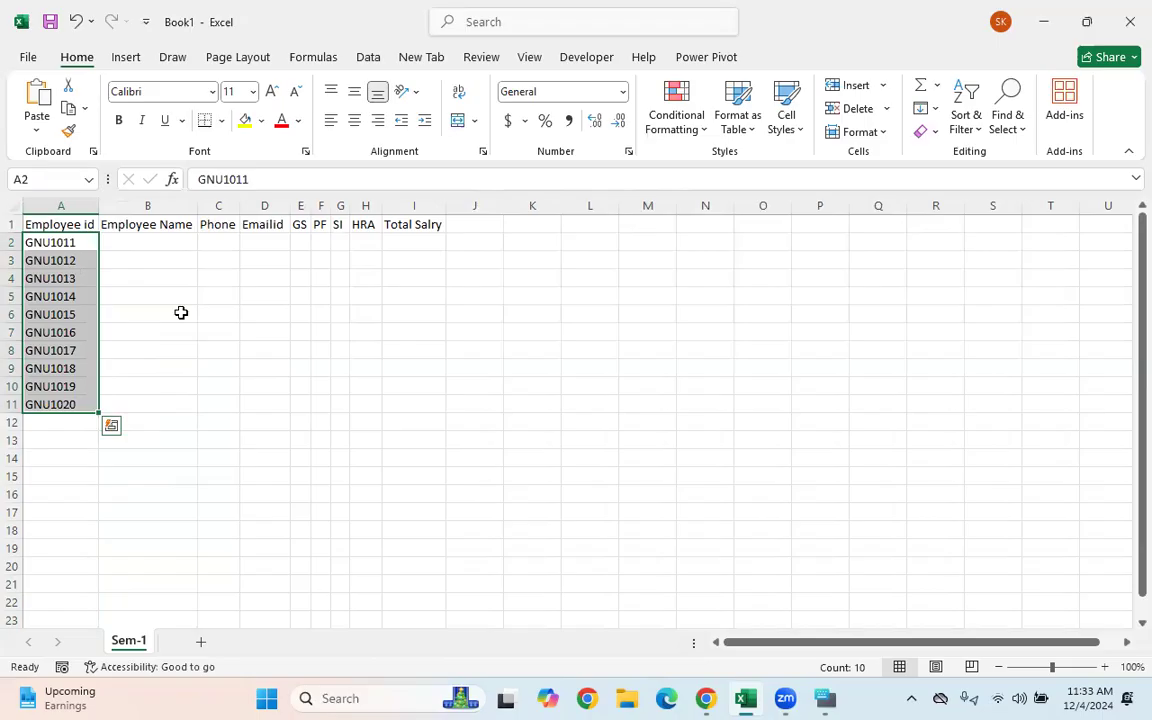
pyautogui.click(180, 311)
pyautogui.moveTo(64, 240); pyautogui.dragTo(95, 412)
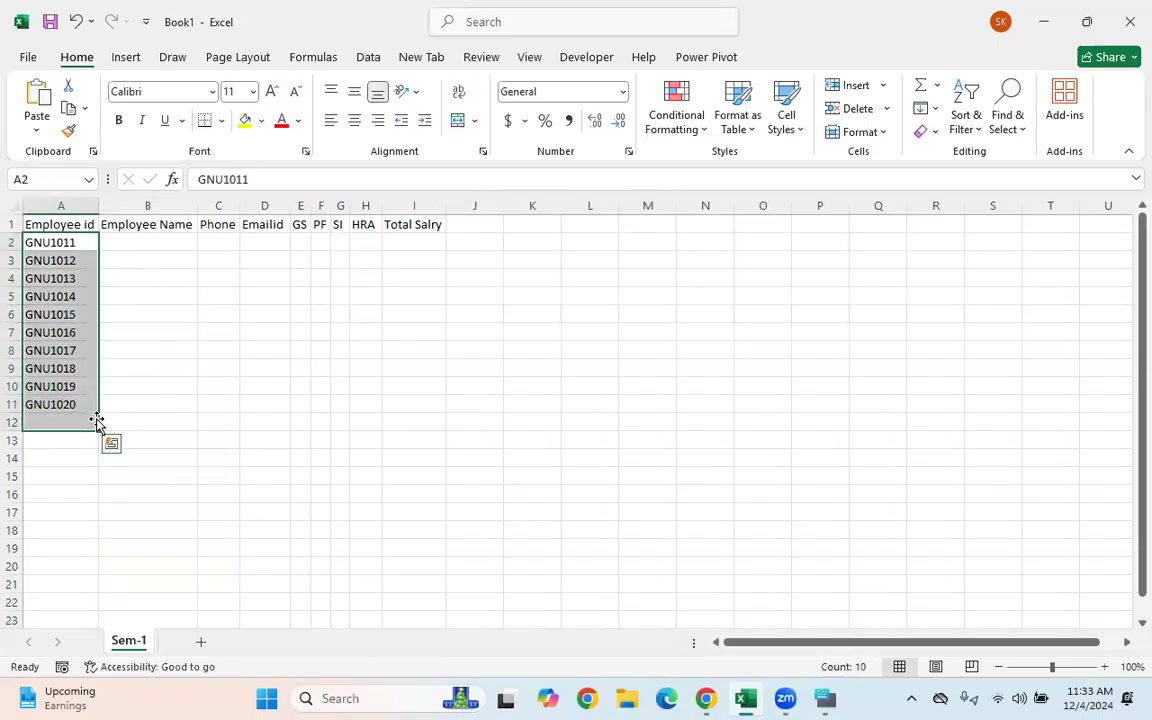
pyautogui.click(144, 242)
pyautogui.moveTo(57, 244); pyautogui.dragTo(78, 443)
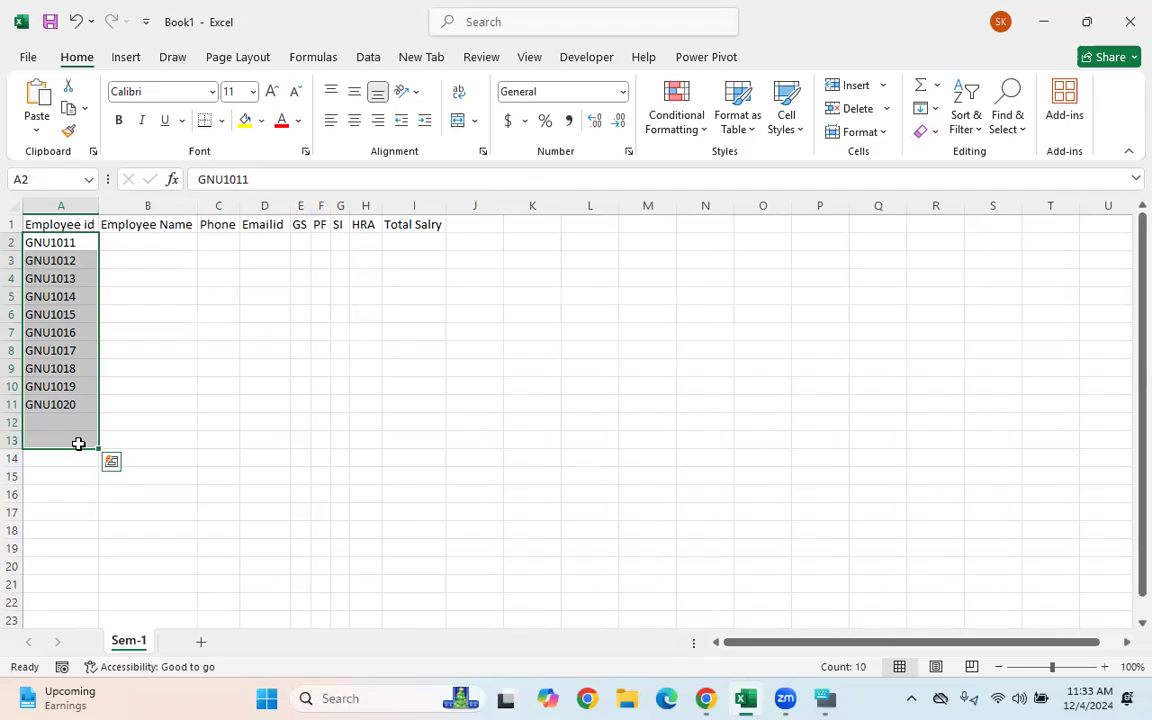
# - Copy GNU1020 into the empty cells below the last id with Ctrl+D
pyautogui.moveTo(90, 404); pyautogui.dragTo(72, 420)
pyautogui.click(66, 403)
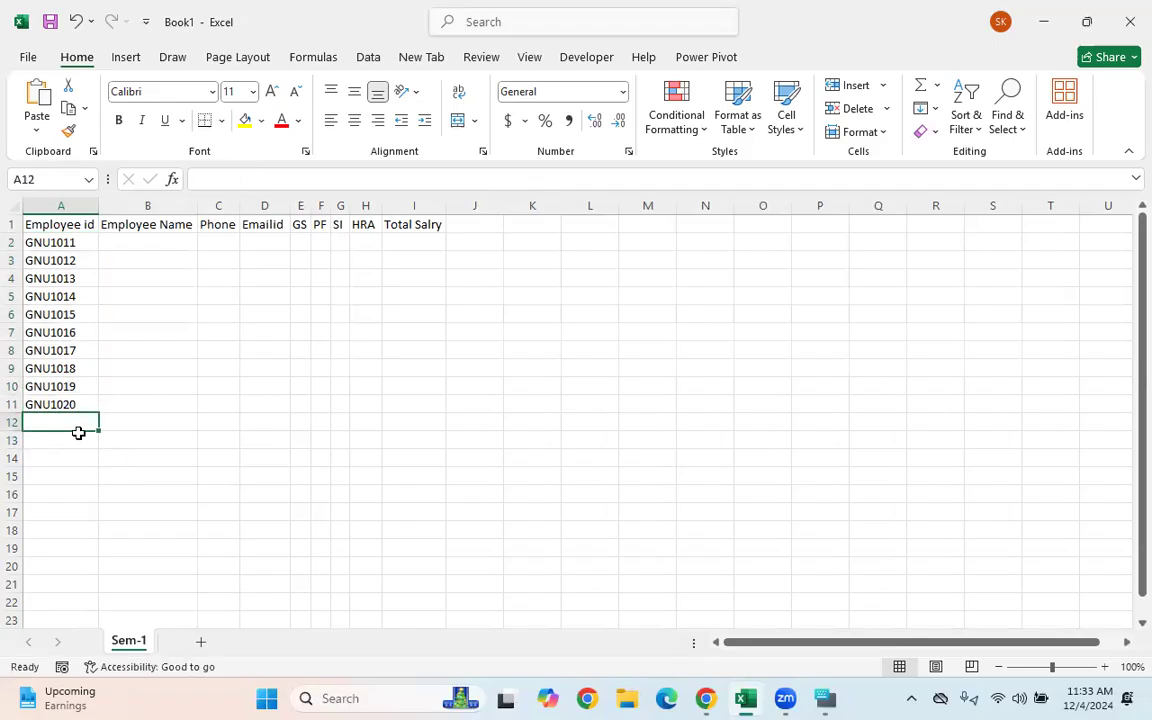
pyautogui.hotkey('ctrl', 'd')
pyautogui.click(77, 445)
pyautogui.hotkey('ctrl', 'd')
pyautogui.click(72, 466)
pyautogui.hotkey('ctrl', 'd')
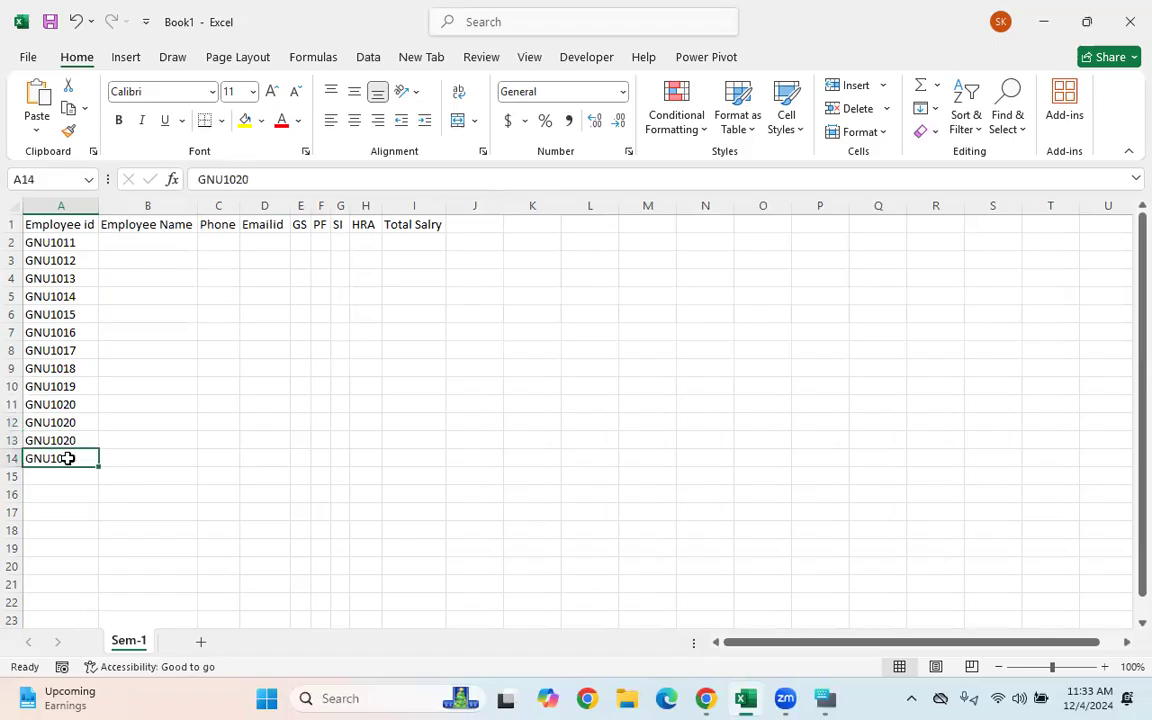
pyautogui.click(74, 476)
pyautogui.hotkey('ctrl', 'd')
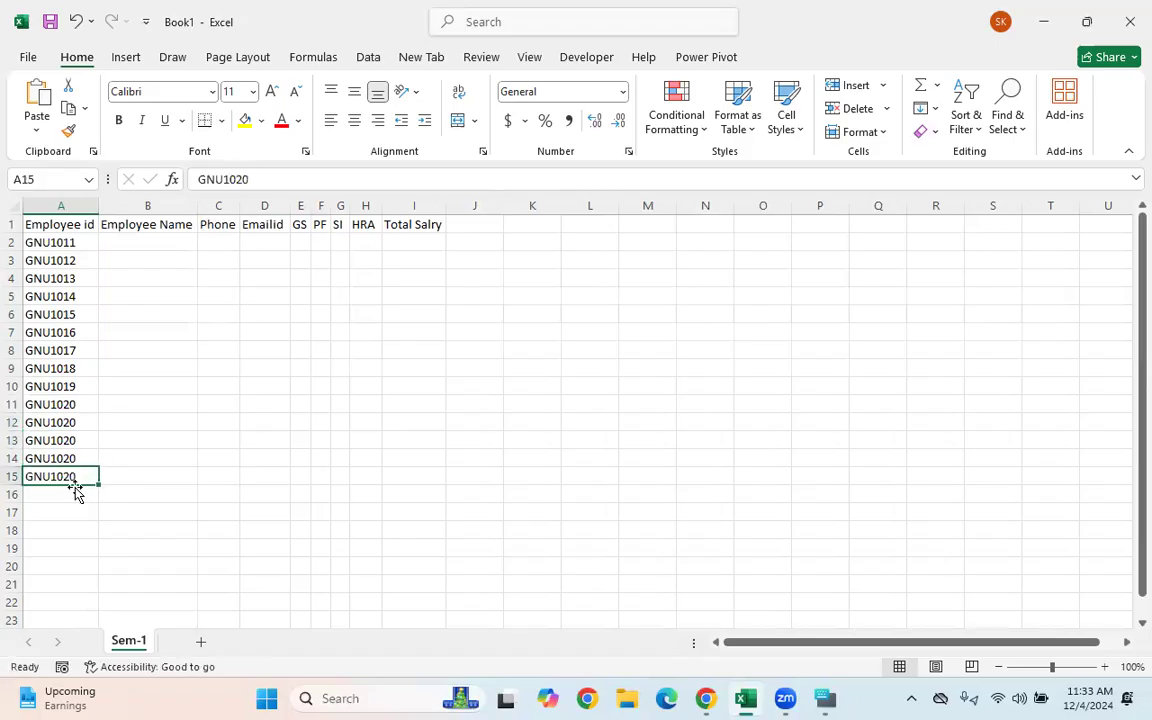
pyautogui.click(75, 489)
# - Undo the extra copied ids so only A12 repeats GNU1020
pyautogui.hotkey('ctrl', 'f')
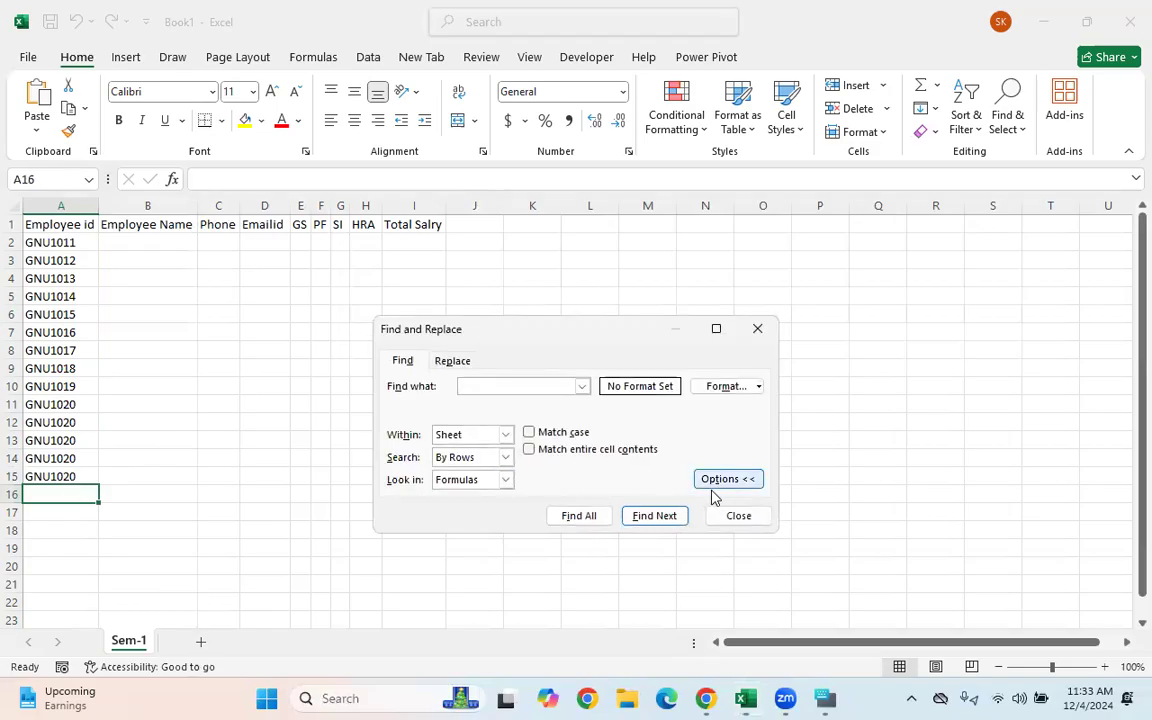
pyautogui.click(757, 329)
pyautogui.moveTo(55, 421); pyautogui.dragTo(208, 698)
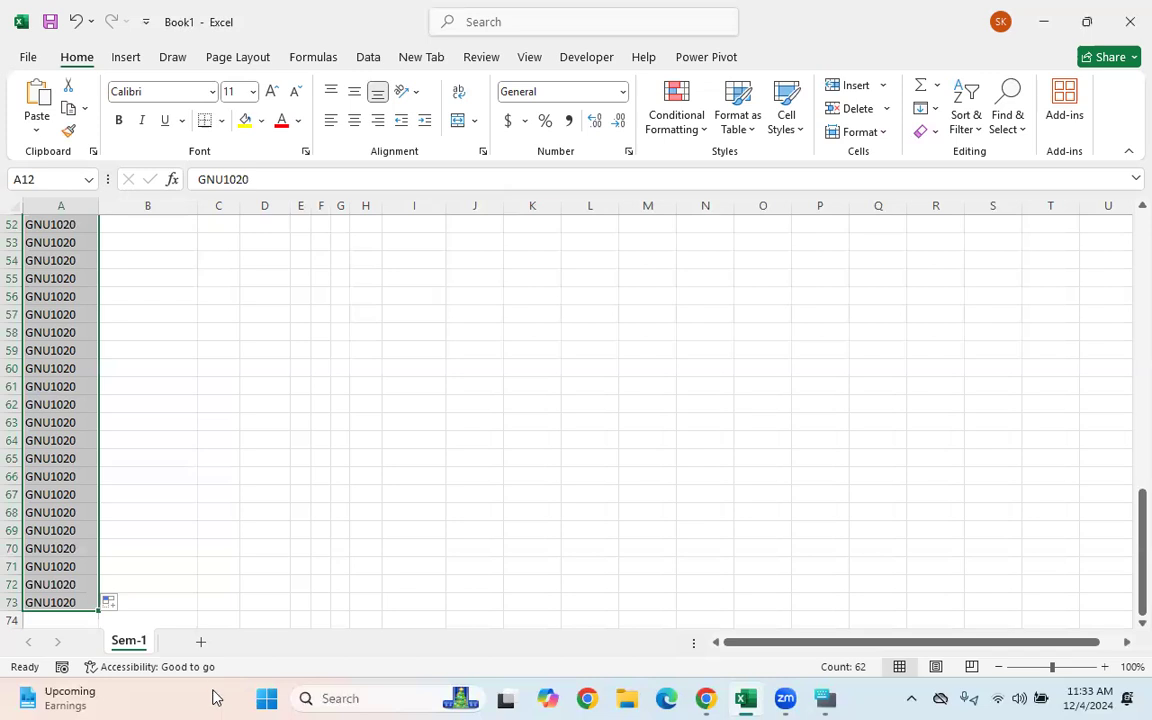
pyautogui.hotkey('ctrl', 'z')
pyautogui.hotkey('ctrl', 'z')
pyautogui.hotkey('ctrl', 'z')
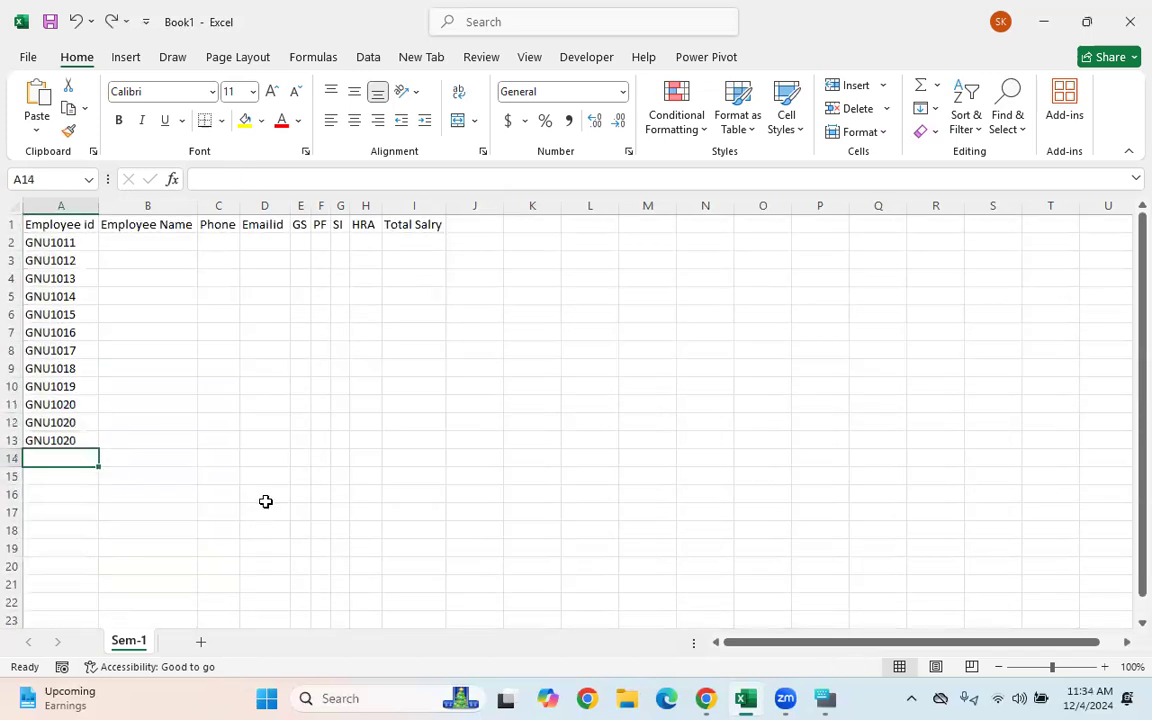
pyautogui.hotkey('ctrl', 'z')
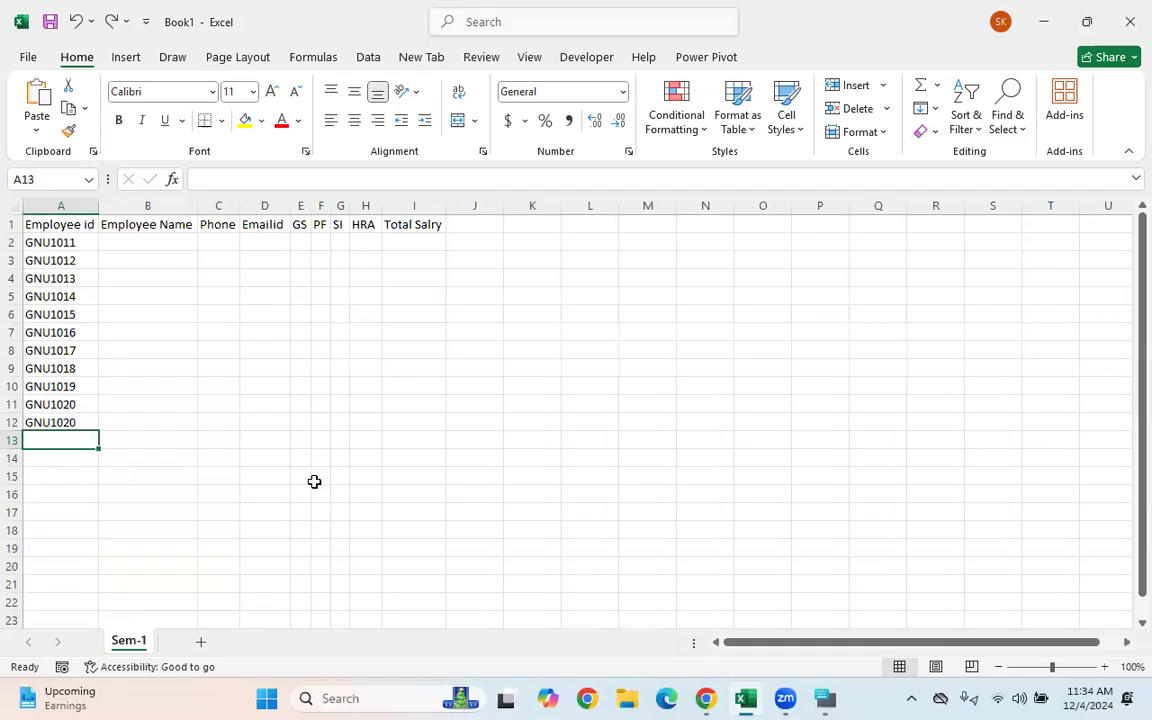
# - Widen the Phone and Emailid columns
pyautogui.click(150, 243)
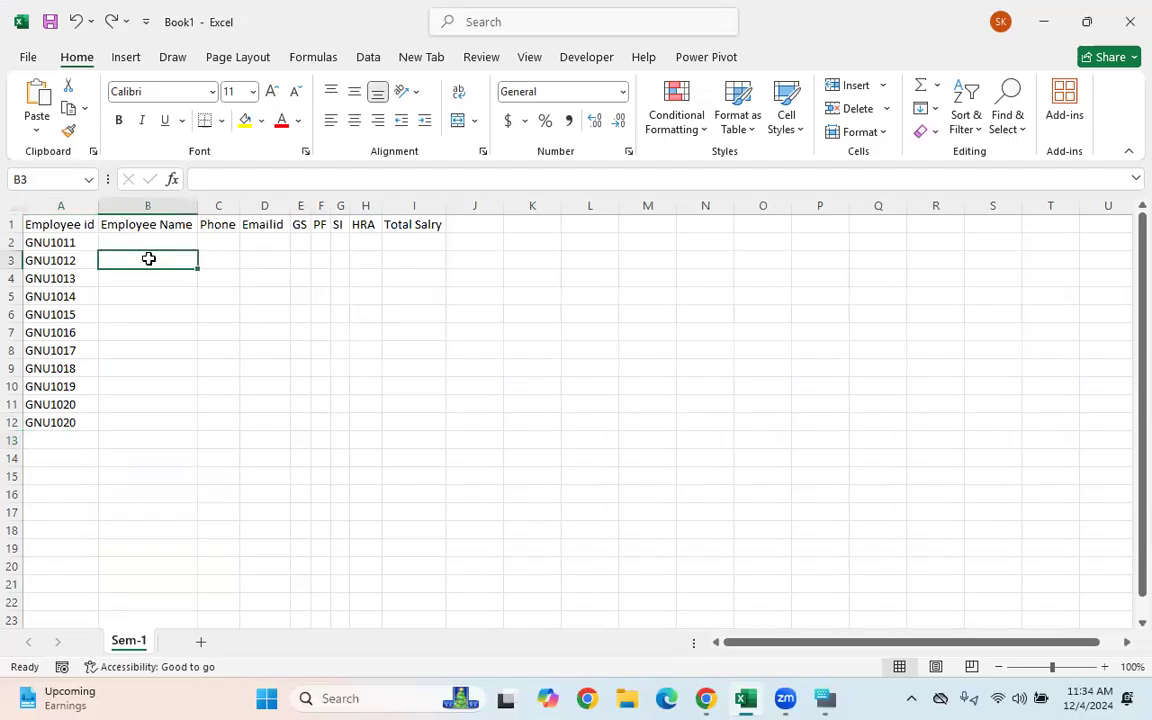
pyautogui.moveTo(150, 243); pyautogui.dragTo(157, 403)
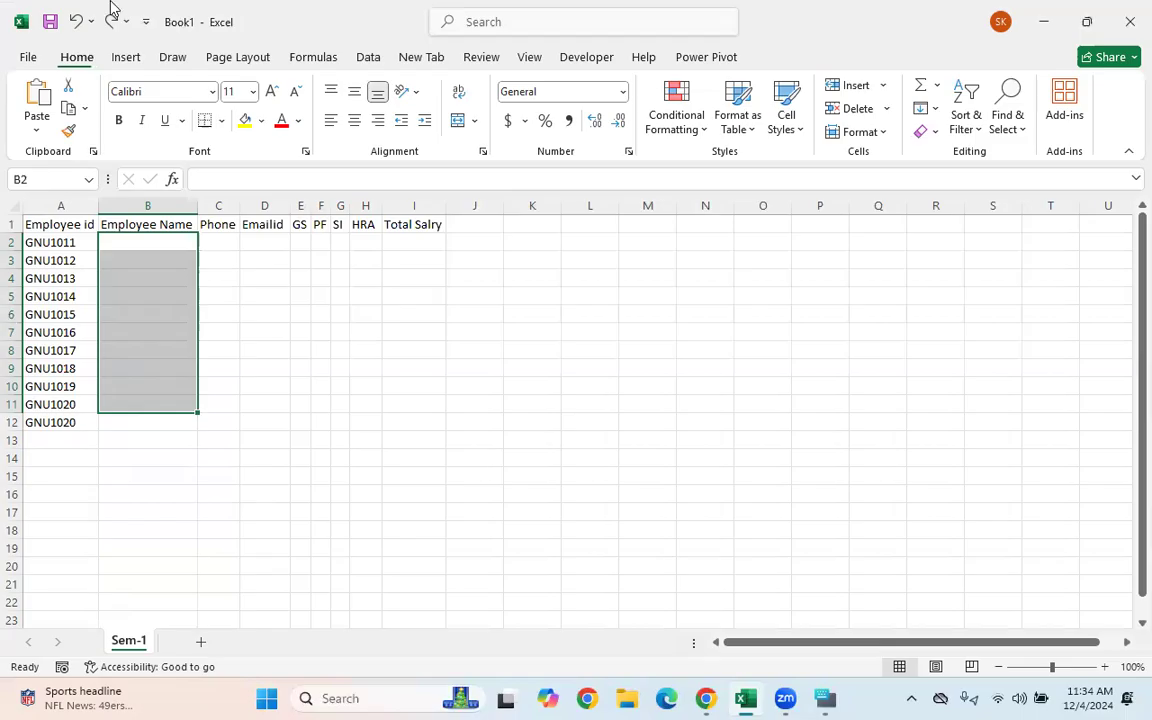
pyautogui.click(226, 258)
pyautogui.moveTo(239, 206); pyautogui.dragTo(257, 434)
pyautogui.moveTo(287, 220); pyautogui.dragTo(305, 405)
pyautogui.moveTo(333, 205); pyautogui.dragTo(747, 206)
pyautogui.click(397, 259)
# - Widen the HRA column and enter 15500 and 16000 as the first two GS salaries
pyautogui.click(380, 312)
pyautogui.click(402, 242)
pyautogui.write('15')
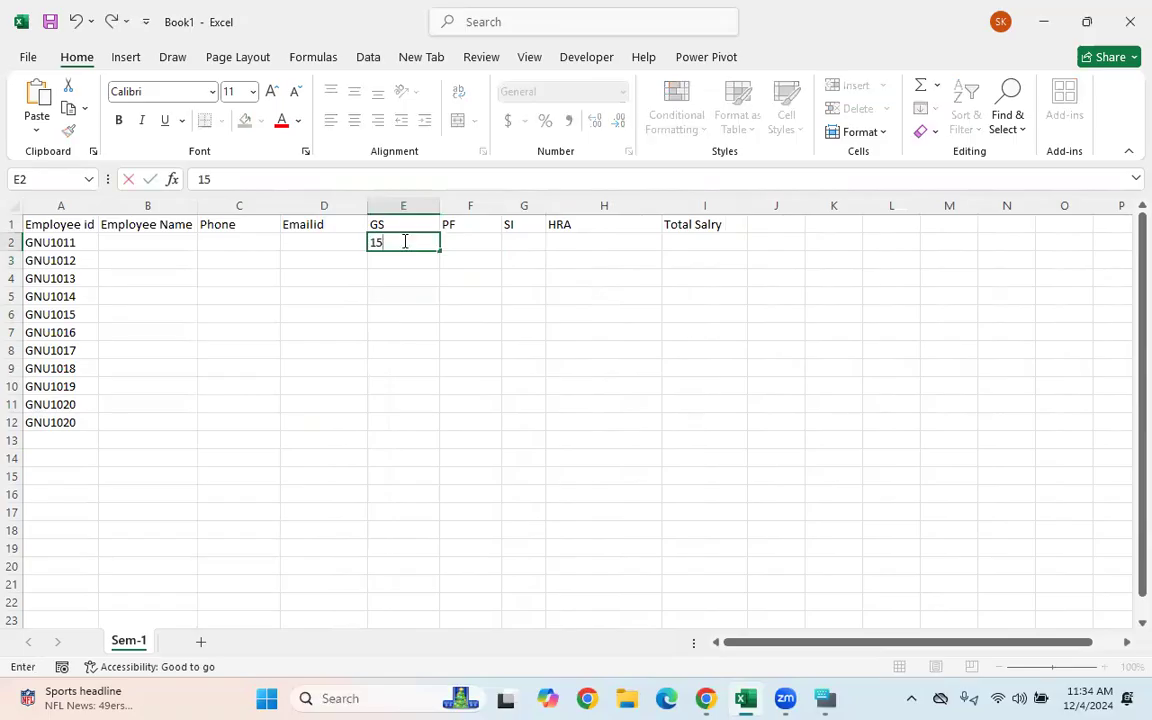
pyautogui.write('500')
pyautogui.press('Return')
pyautogui.click(405, 242)
pyautogui.press('Return')
pyautogui.write('150')
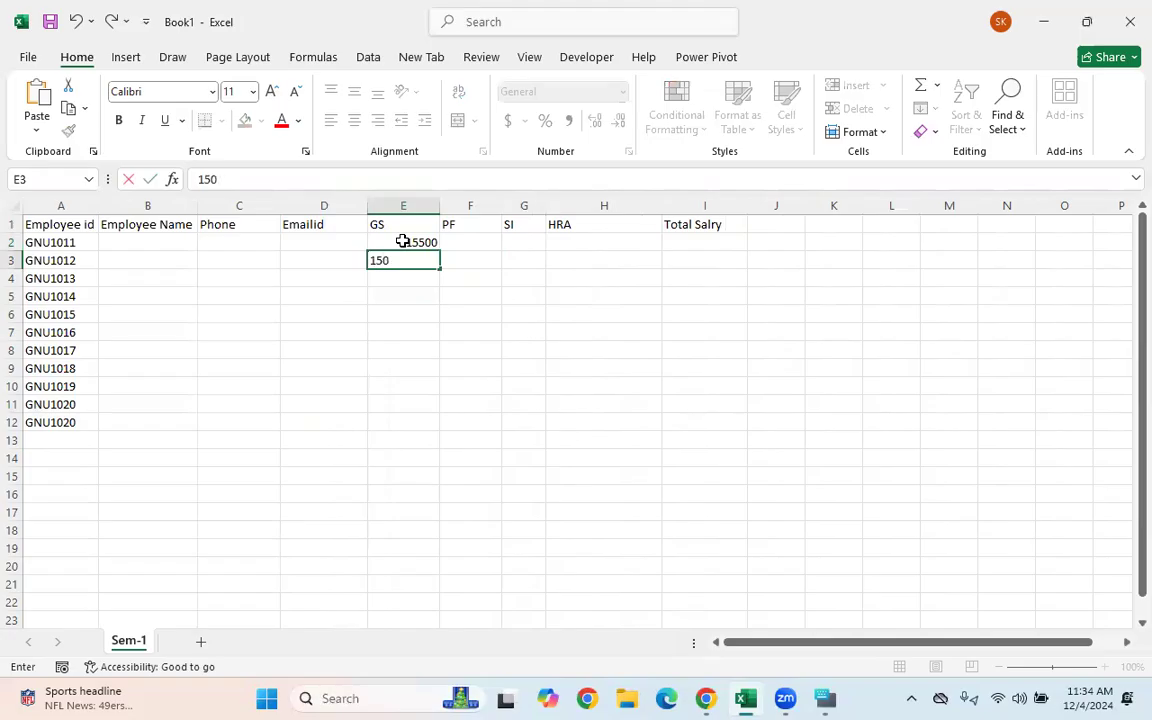
pyautogui.write('00')
pyautogui.press('BackSpace')
pyautogui.press('BackSpace')
pyautogui.press('Return')
# - Fill the salary series down to the last employee row, ending at 20500
pyautogui.click(422, 302)
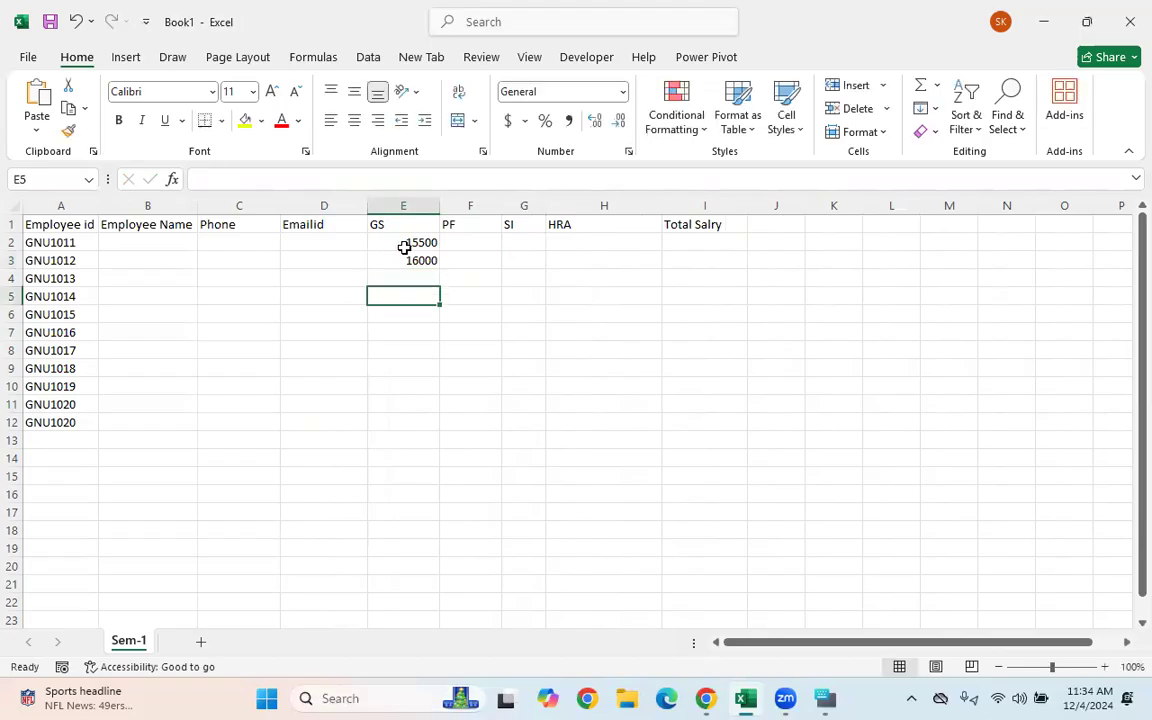
pyautogui.moveTo(404, 243); pyautogui.dragTo(404, 257)
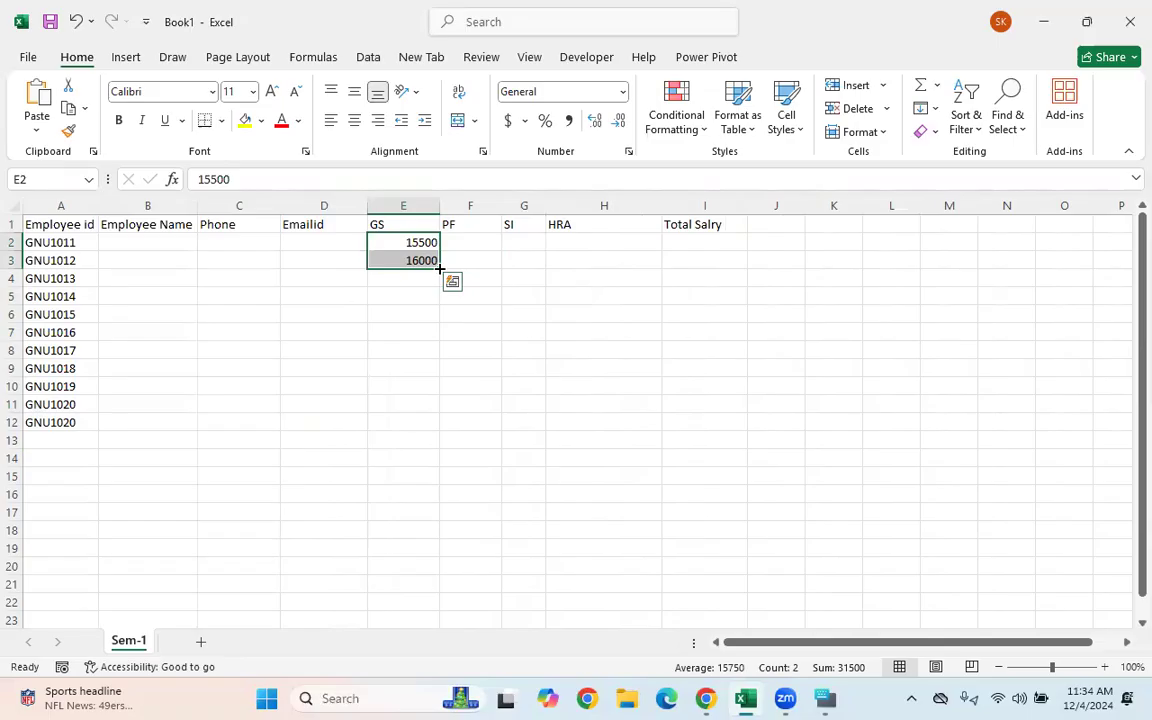
pyautogui.moveTo(93, 418); pyautogui.dragTo(404, 422)
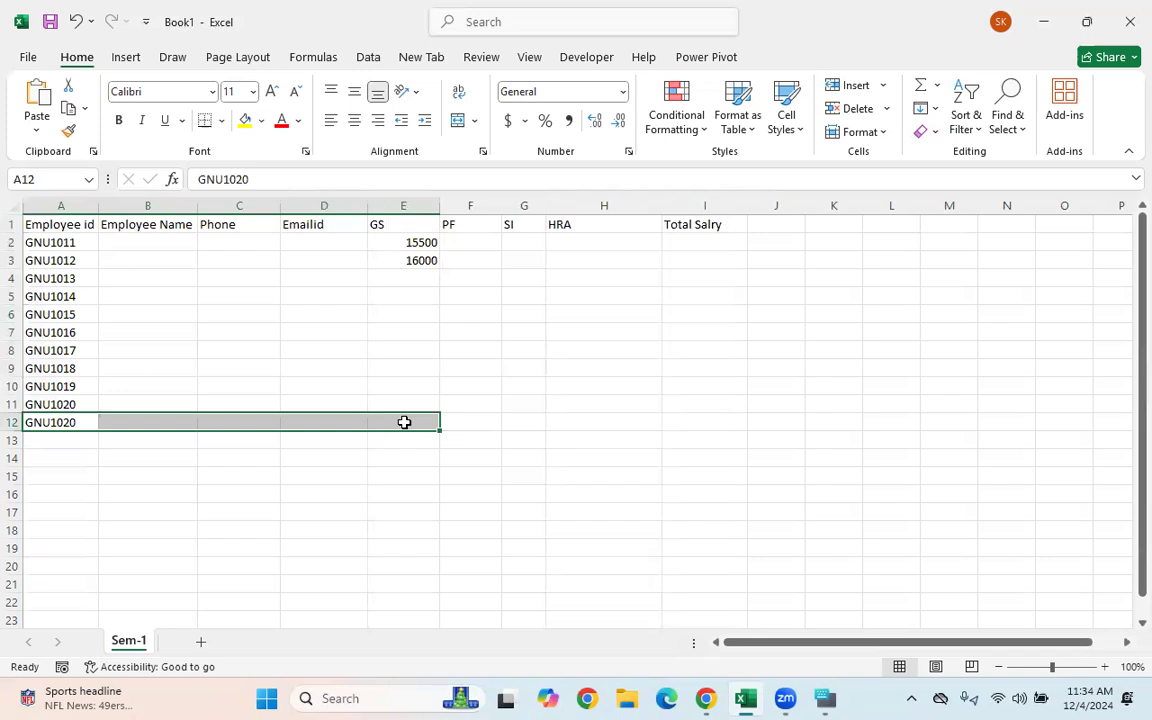
pyautogui.click(463, 294)
pyautogui.moveTo(398, 242); pyautogui.dragTo(404, 253)
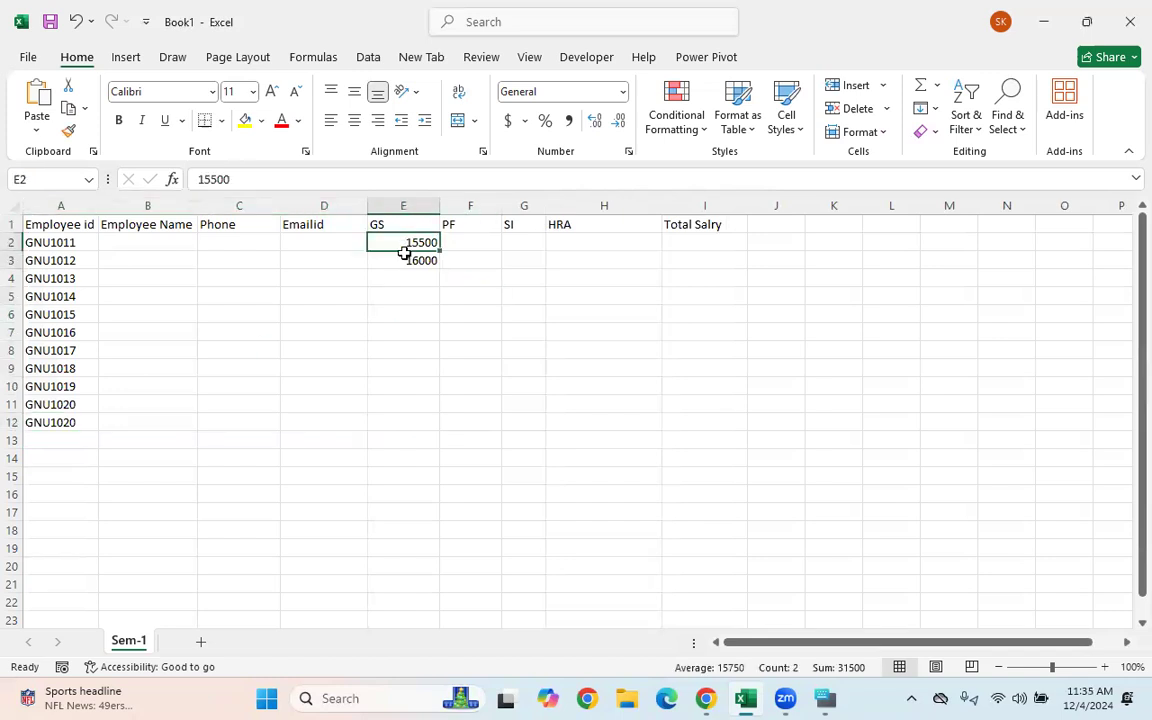
pyautogui.doubleClick(440, 266)
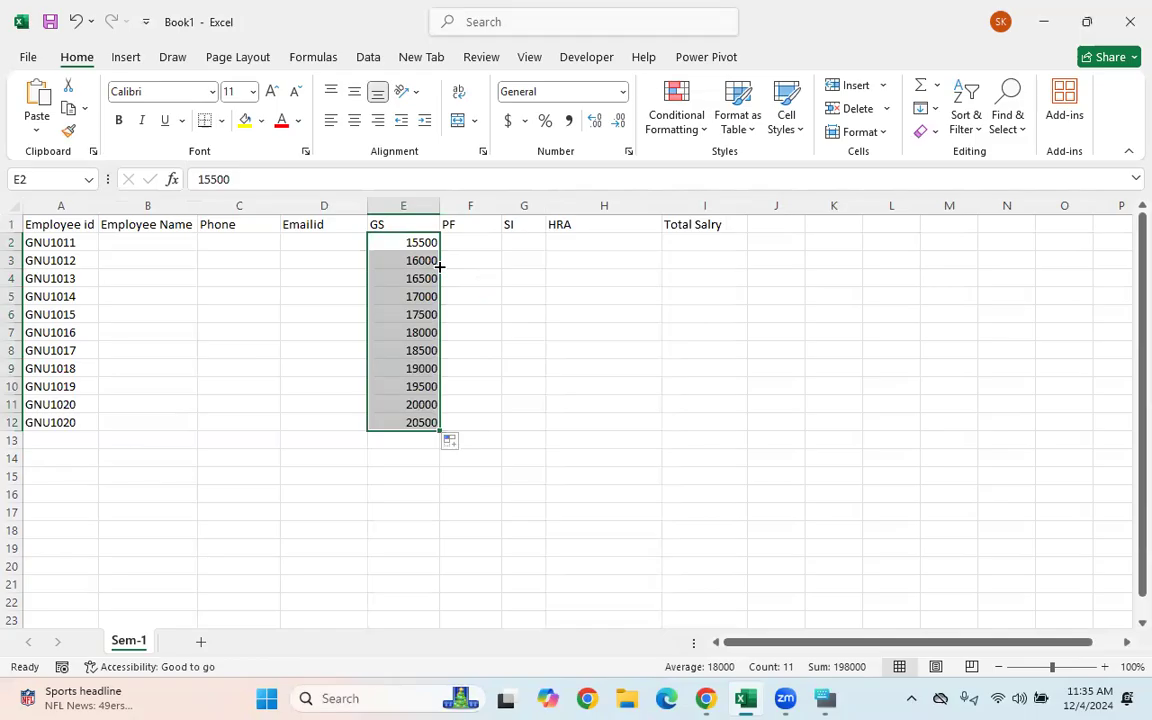
pyautogui.click(404, 494)
pyautogui.moveTo(31, 420); pyautogui.dragTo(399, 417)
pyautogui.click(363, 220)
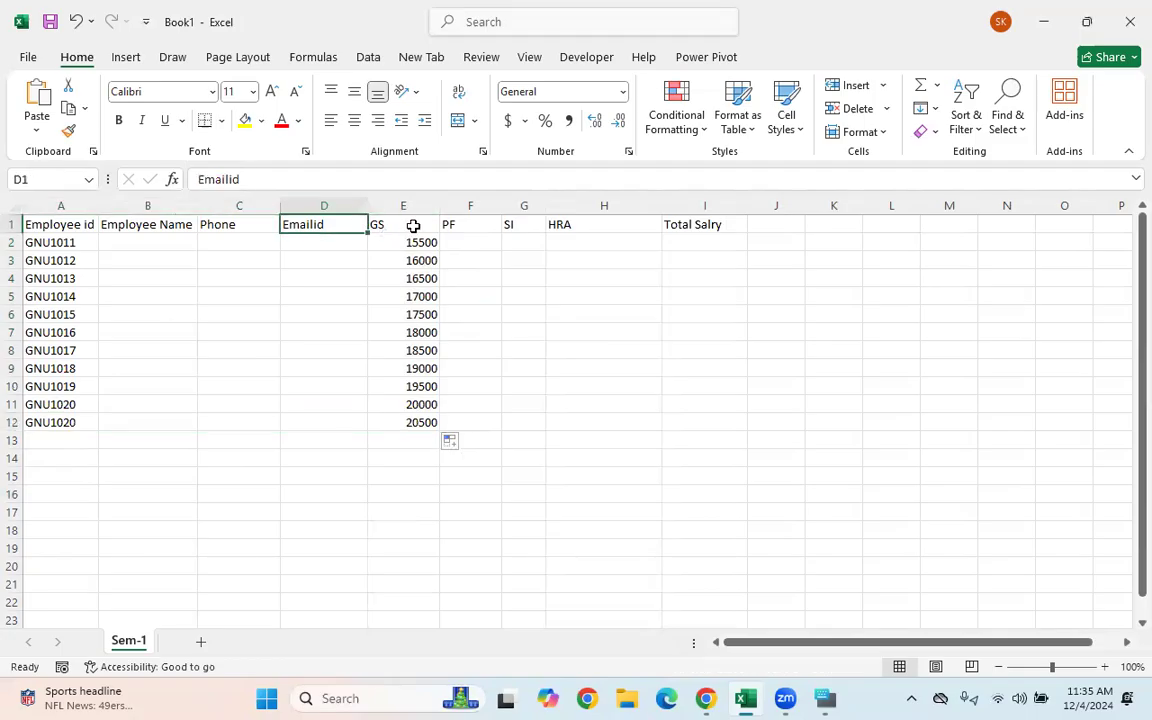
# - Select the GS column and look through its right-click options
pyautogui.click(414, 205)
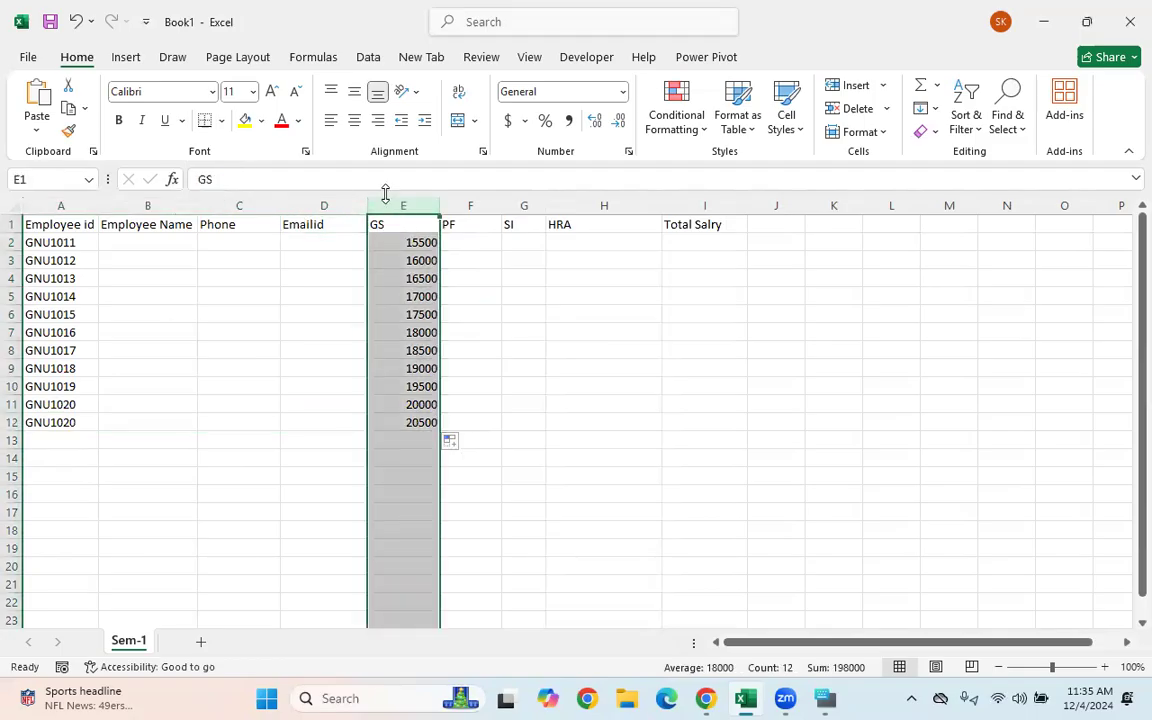
pyautogui.rightClick(396, 203)
pyautogui.press('Escape')
pyautogui.click(470, 277)
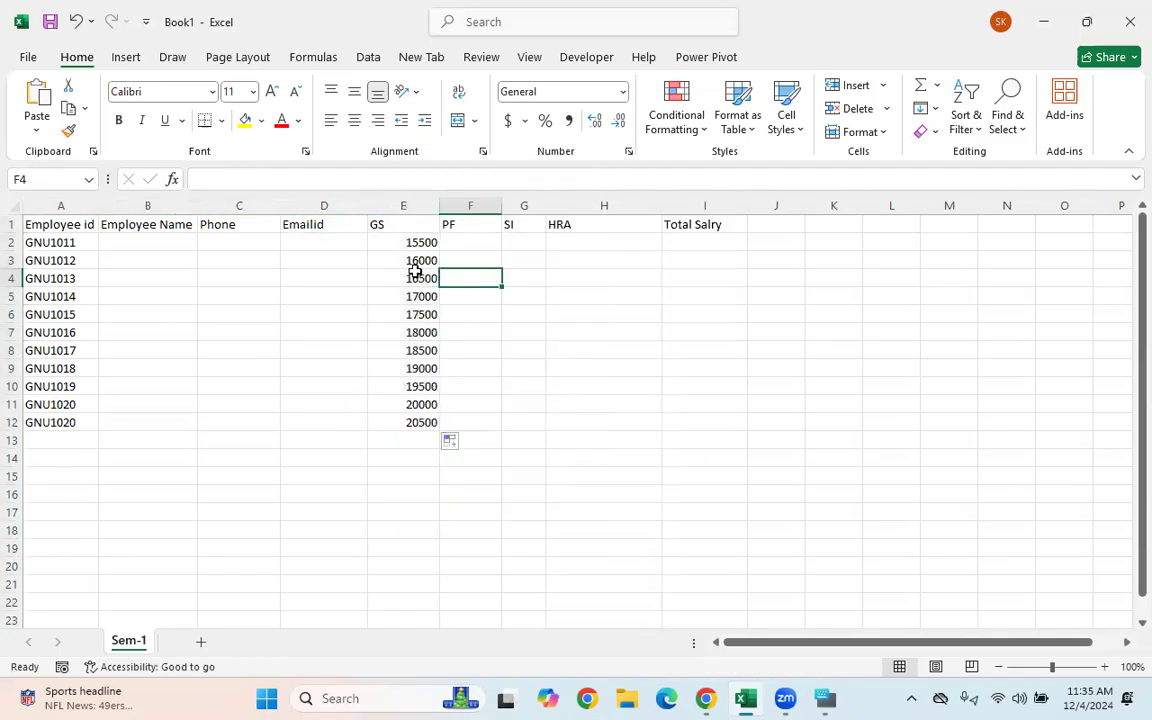
pyautogui.click(409, 205)
pyautogui.rightClick(409, 205)
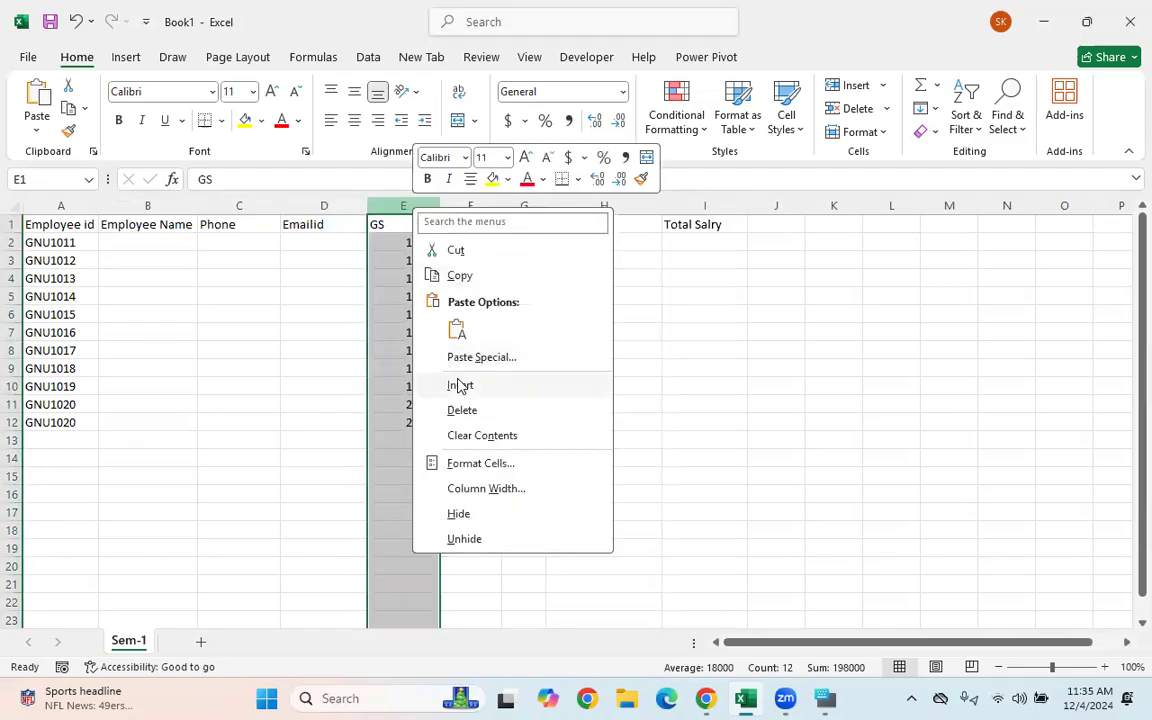
pyautogui.press('Escape')
pyautogui.click(334, 293)
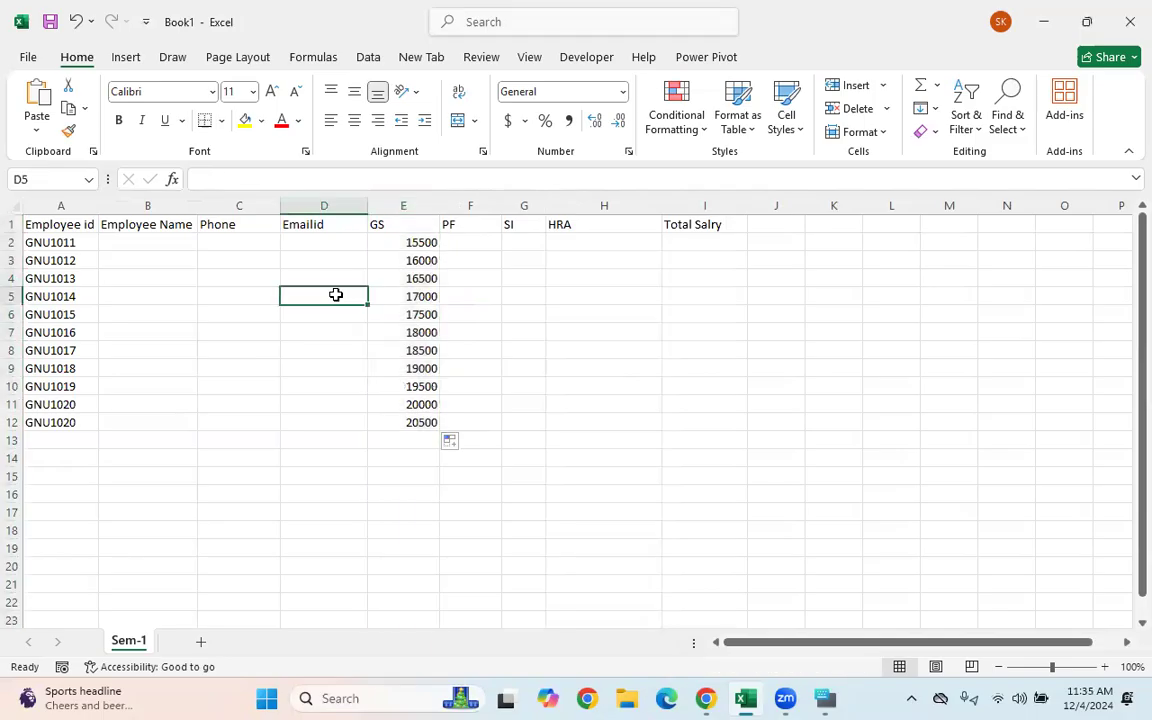
# - Insert an empty column before GS, then undo the insertion
pyautogui.click(395, 249)
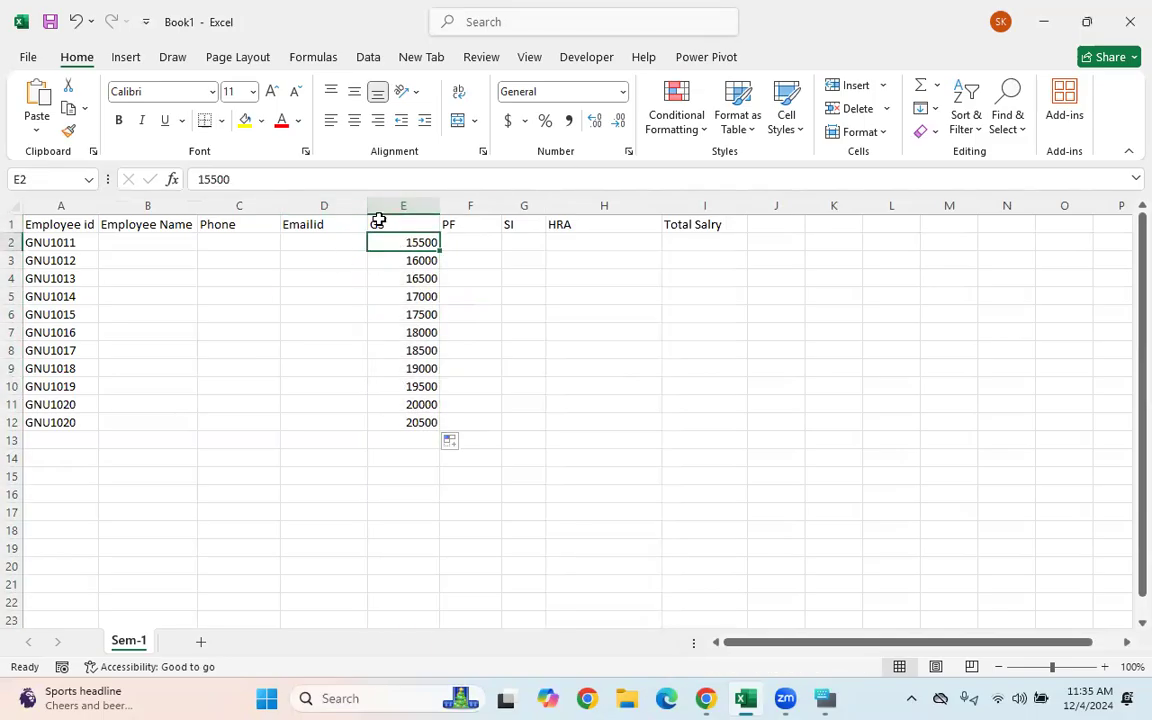
pyautogui.click(388, 205)
pyautogui.rightClick(390, 213)
pyautogui.click(432, 388)
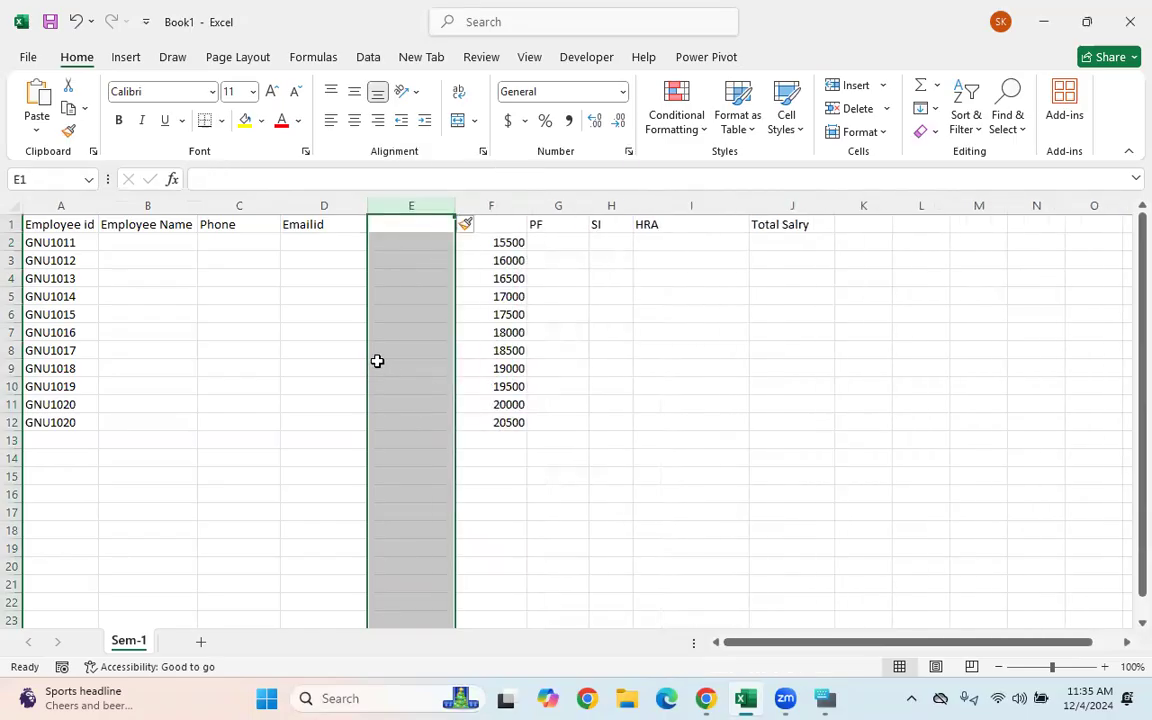
pyautogui.hotkey('ctrl', 'z')
# - Insert a new empty column before GS through the Insert cells dialog
pyautogui.click(412, 281)
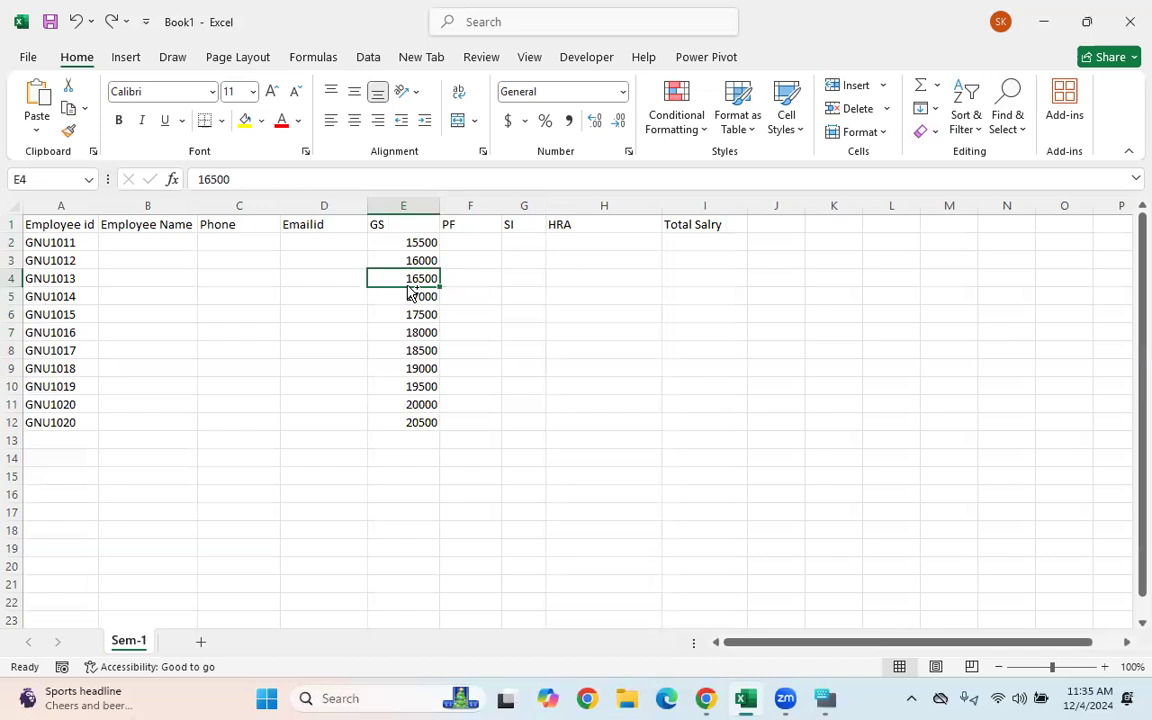
pyautogui.hotkey('ctrl', 'shift', '+')
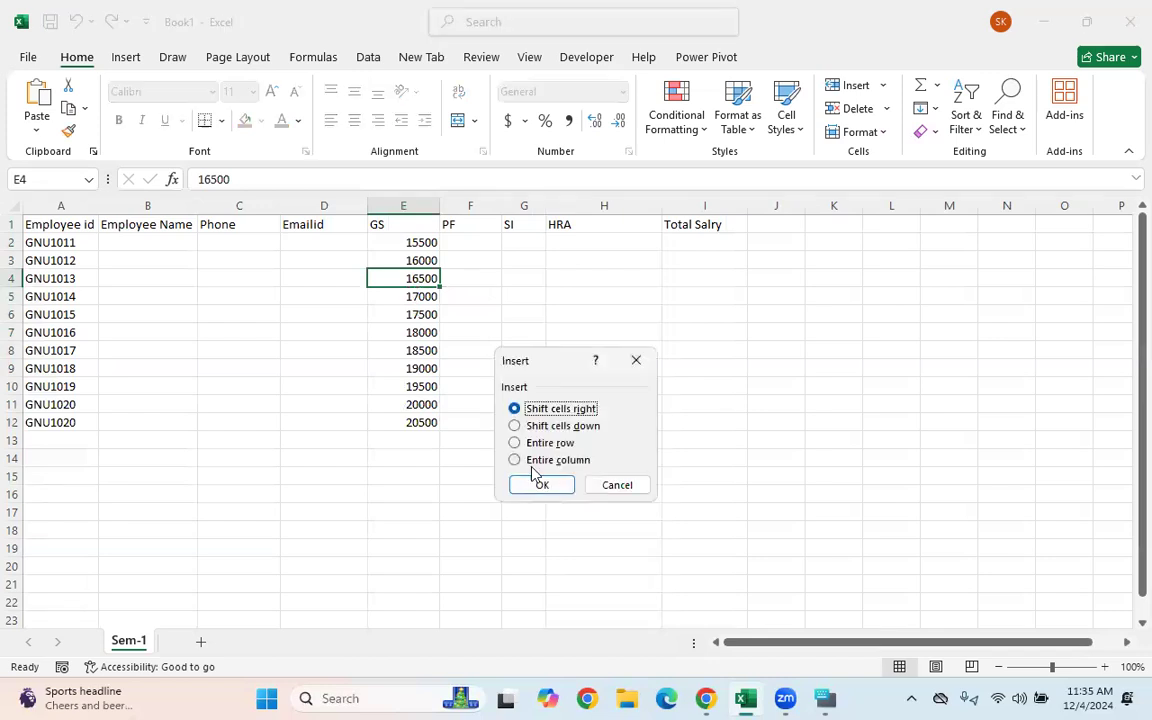
pyautogui.click(618, 486)
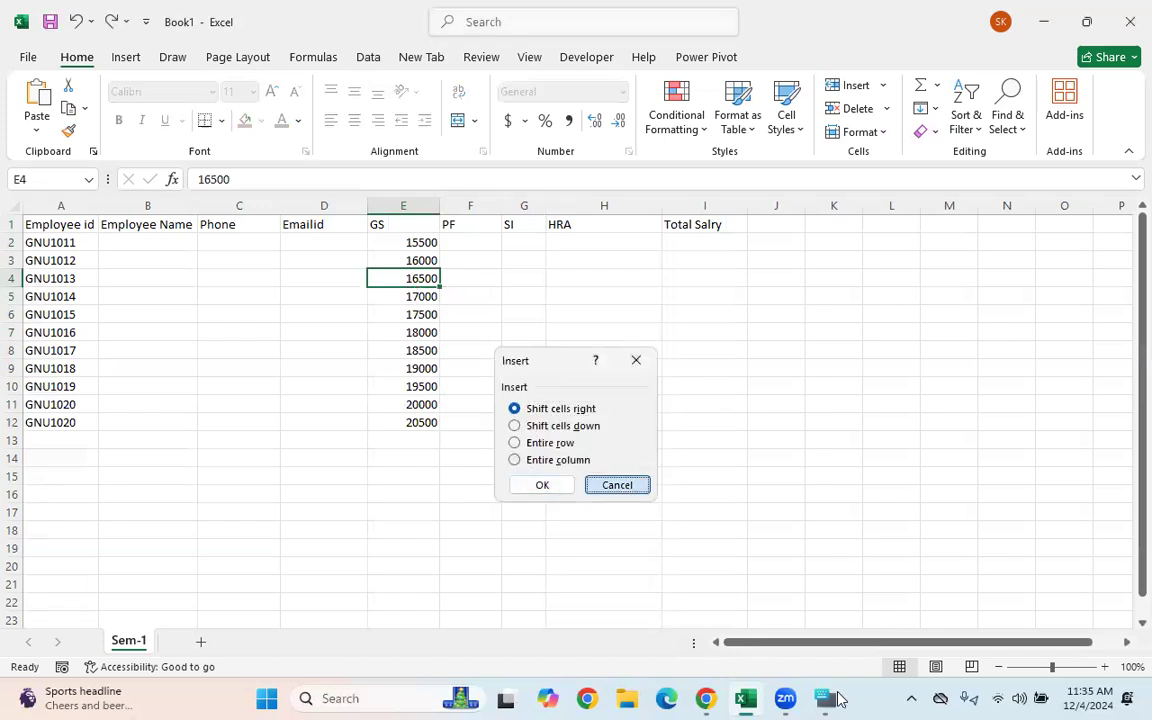
pyautogui.click(825, 698)
pyautogui.click(818, 458)
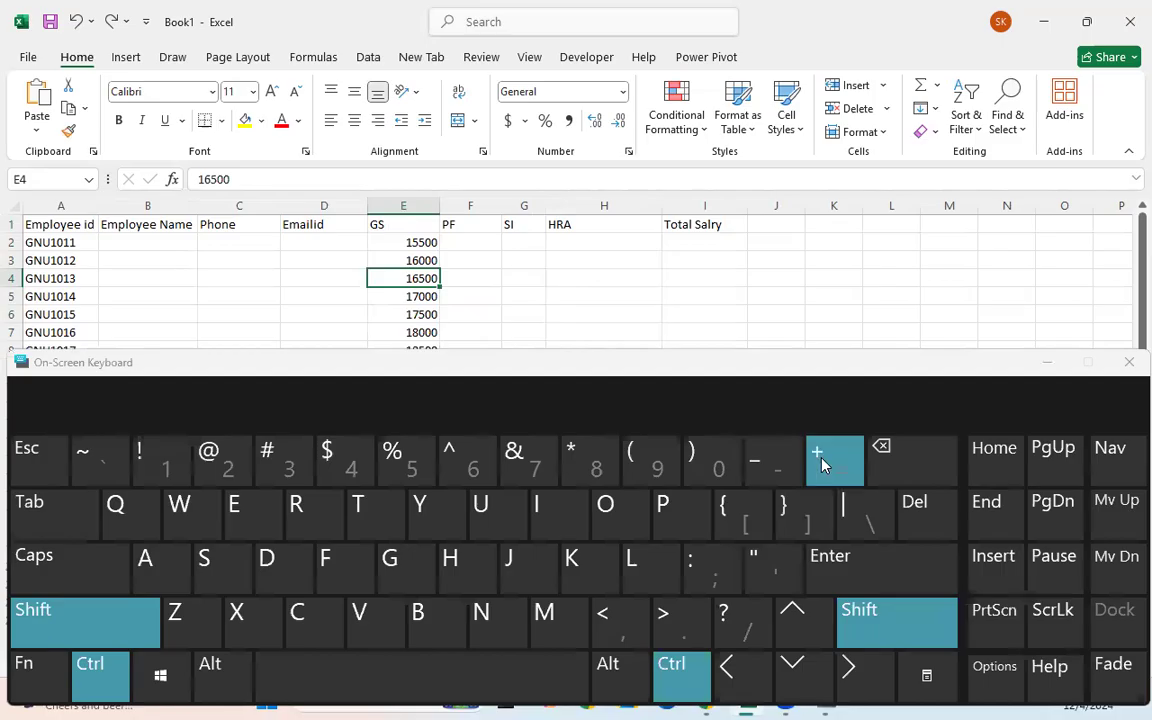
pyautogui.click(1067, 360)
pyautogui.click(560, 426)
pyautogui.click(536, 462)
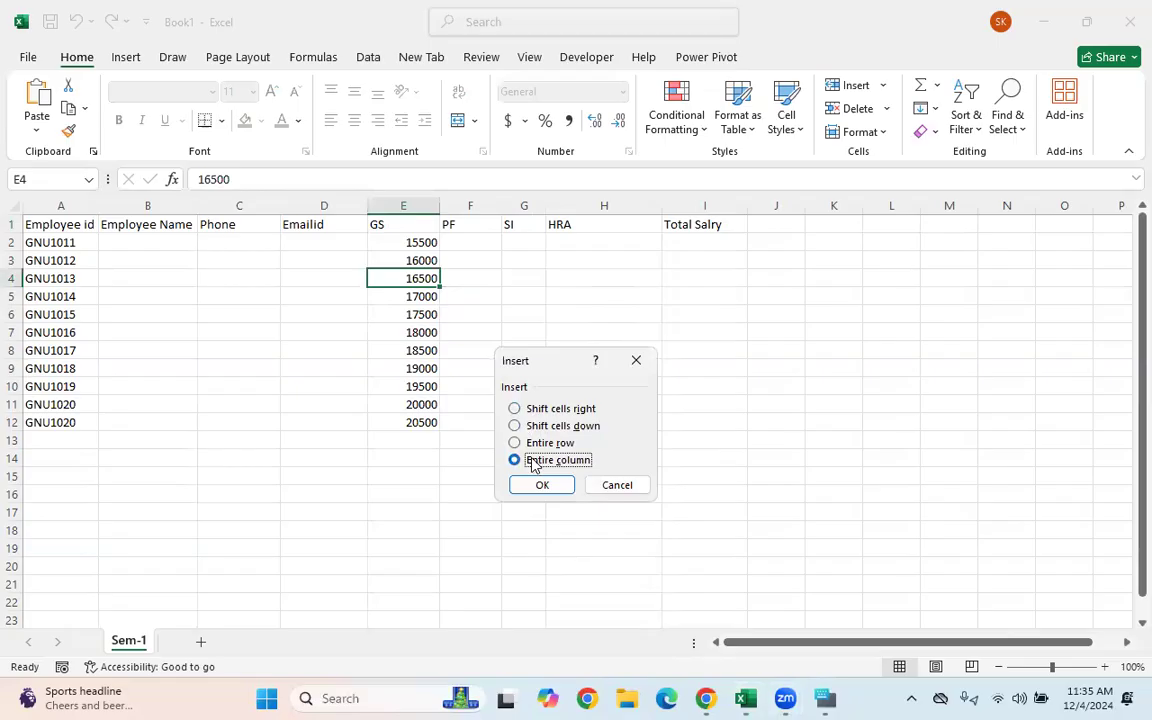
pyautogui.click(541, 485)
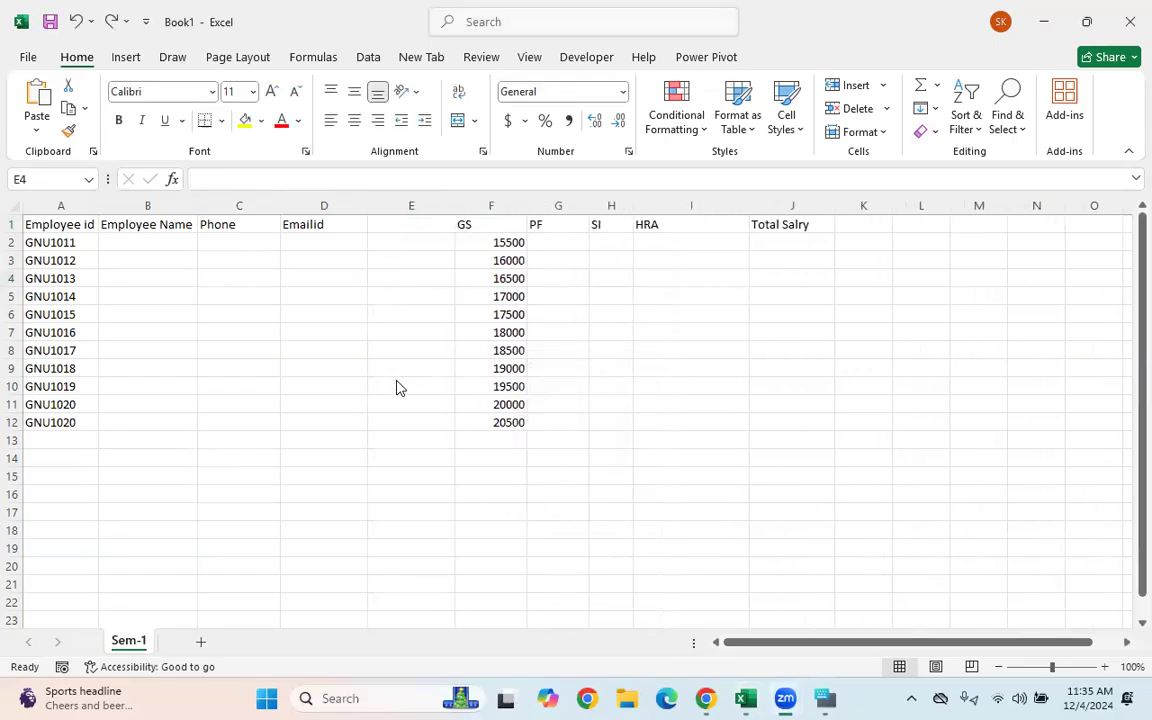
# - Clear the GS values below 16000, keeping only 15500 and 16000
pyautogui.moveTo(481, 260); pyautogui.dragTo(481, 422)
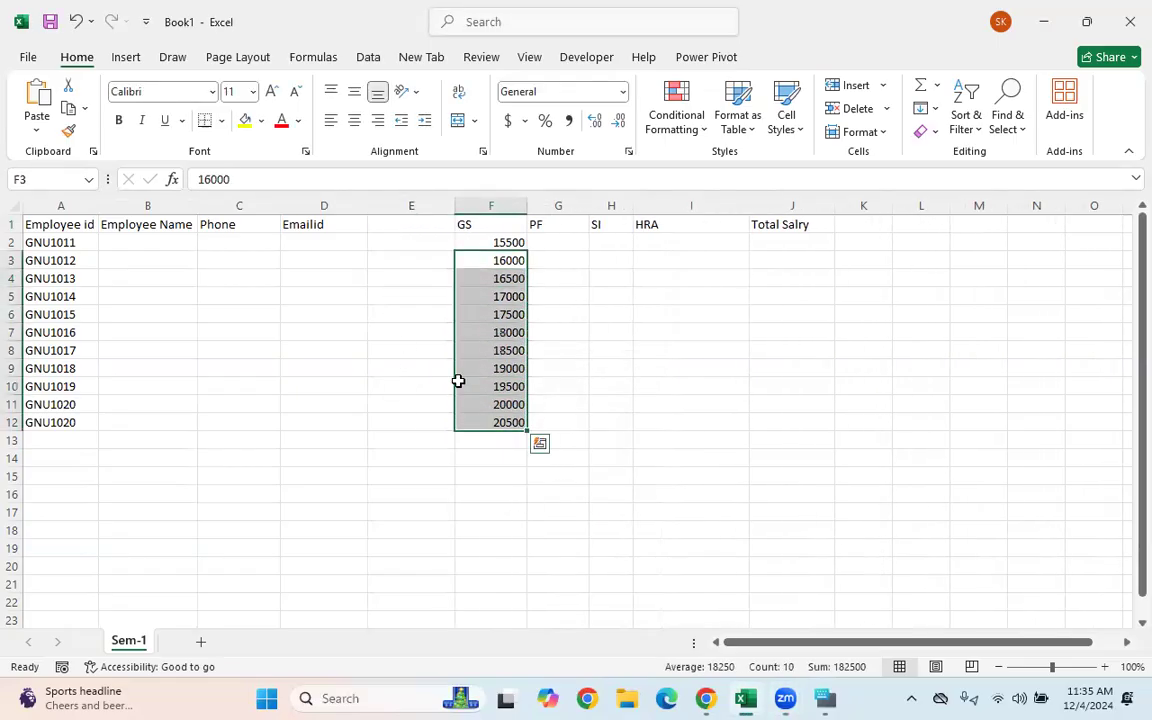
pyautogui.press('Home')
pyautogui.moveTo(485, 278); pyautogui.dragTo(497, 411)
pyautogui.press('Delete')
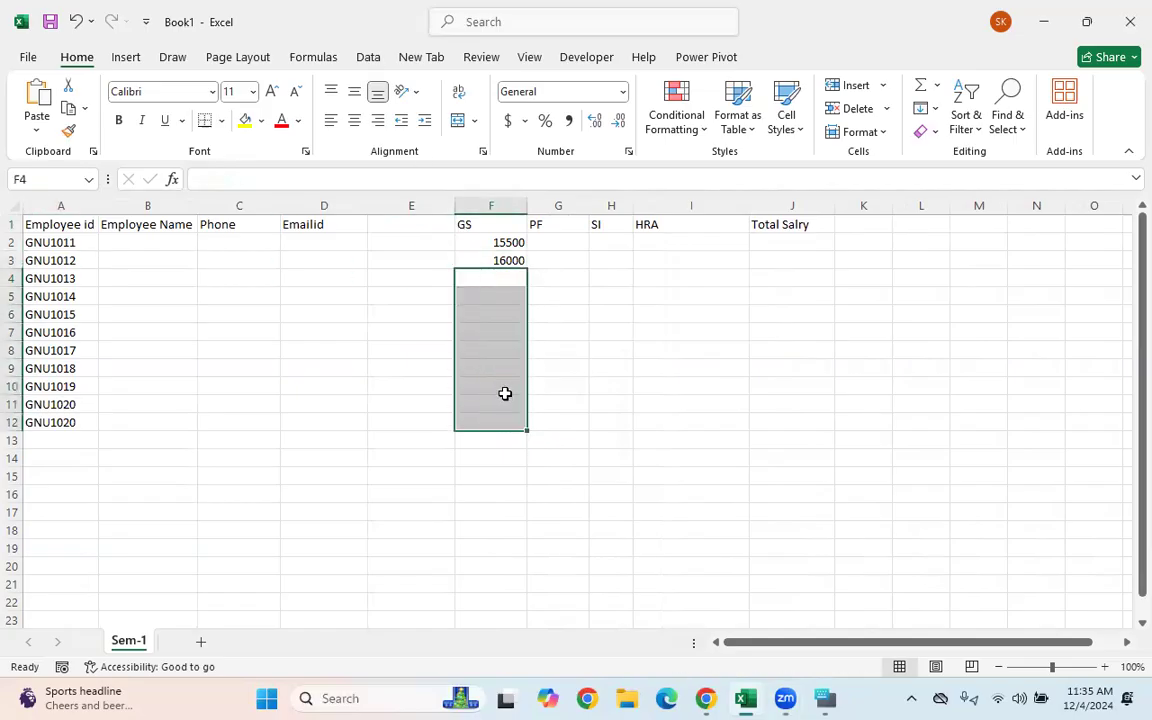
pyautogui.moveTo(415, 226); pyautogui.dragTo(413, 476)
pyautogui.click(489, 404)
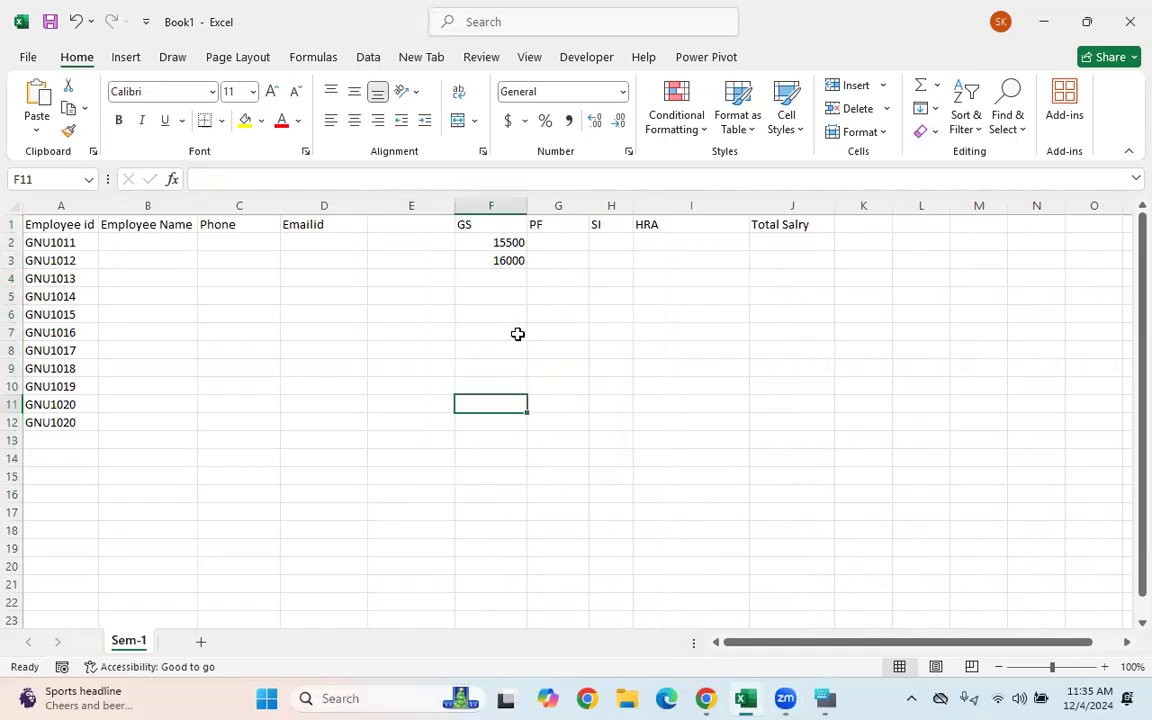
pyautogui.moveTo(496, 244); pyautogui.dragTo(496, 258)
pyautogui.click(526, 270)
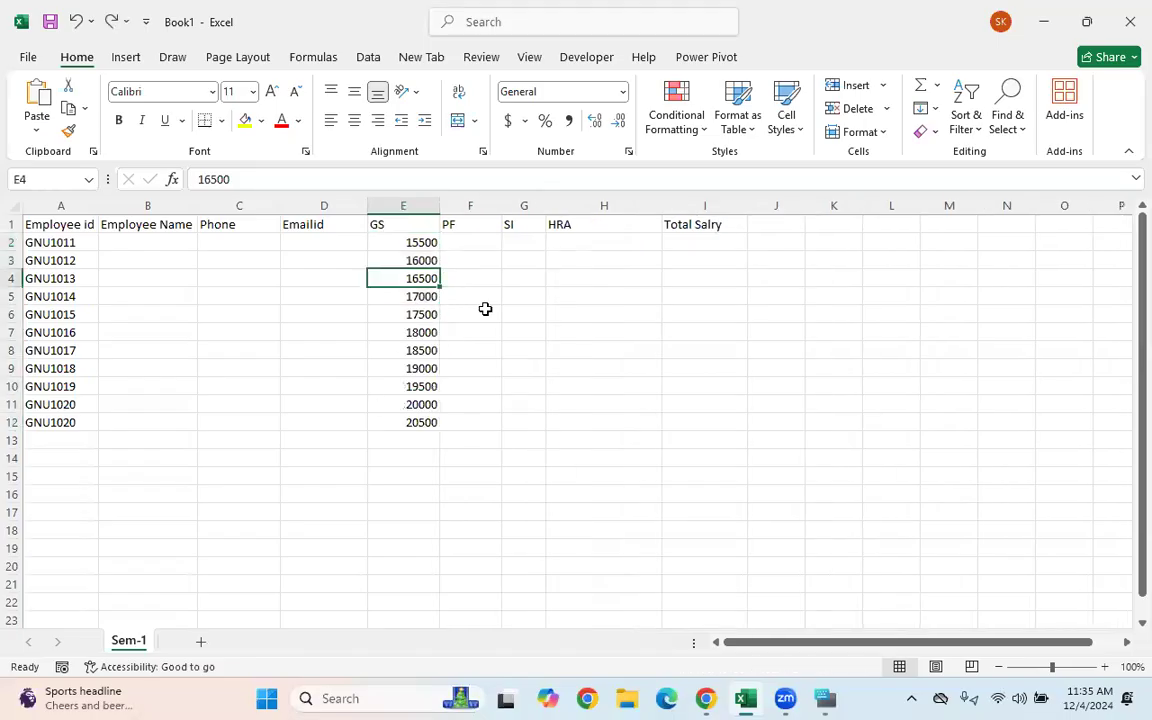
# - Clear the GS values below 16000 and refill the GS series down from the two starting values
pyautogui.click(486, 309)
pyautogui.moveTo(419, 240); pyautogui.dragTo(382, 456)
pyautogui.click(419, 312)
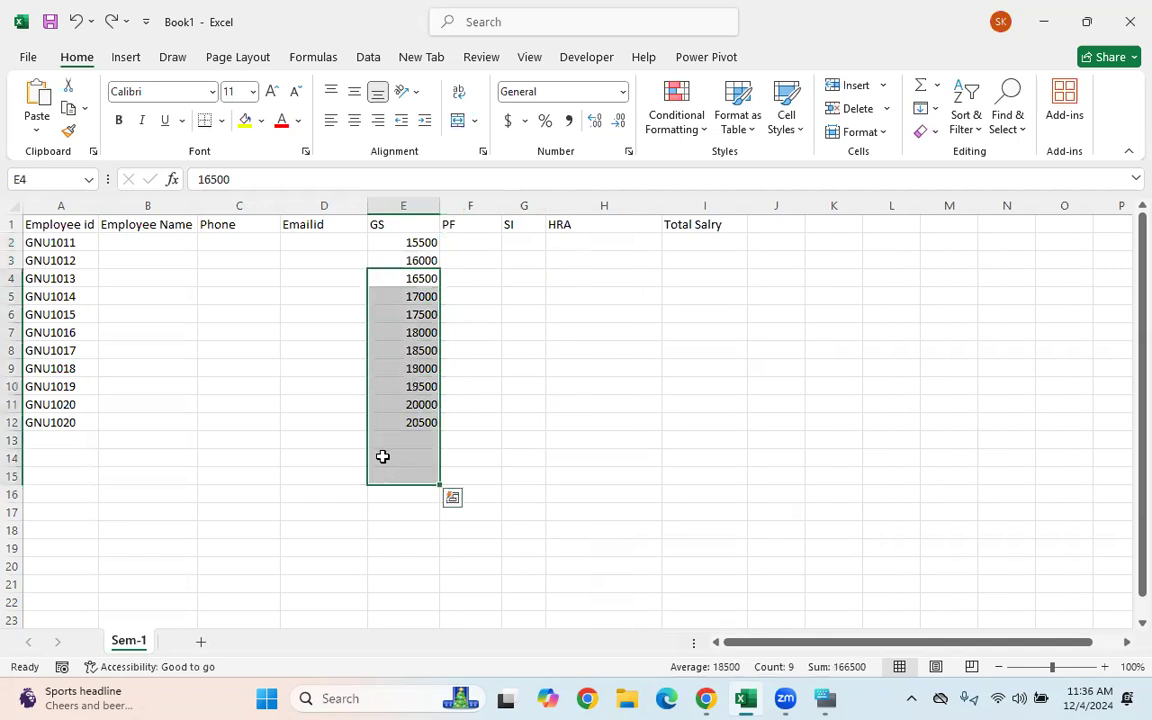
pyautogui.press('Delete')
pyautogui.moveTo(398, 244); pyautogui.dragTo(428, 260)
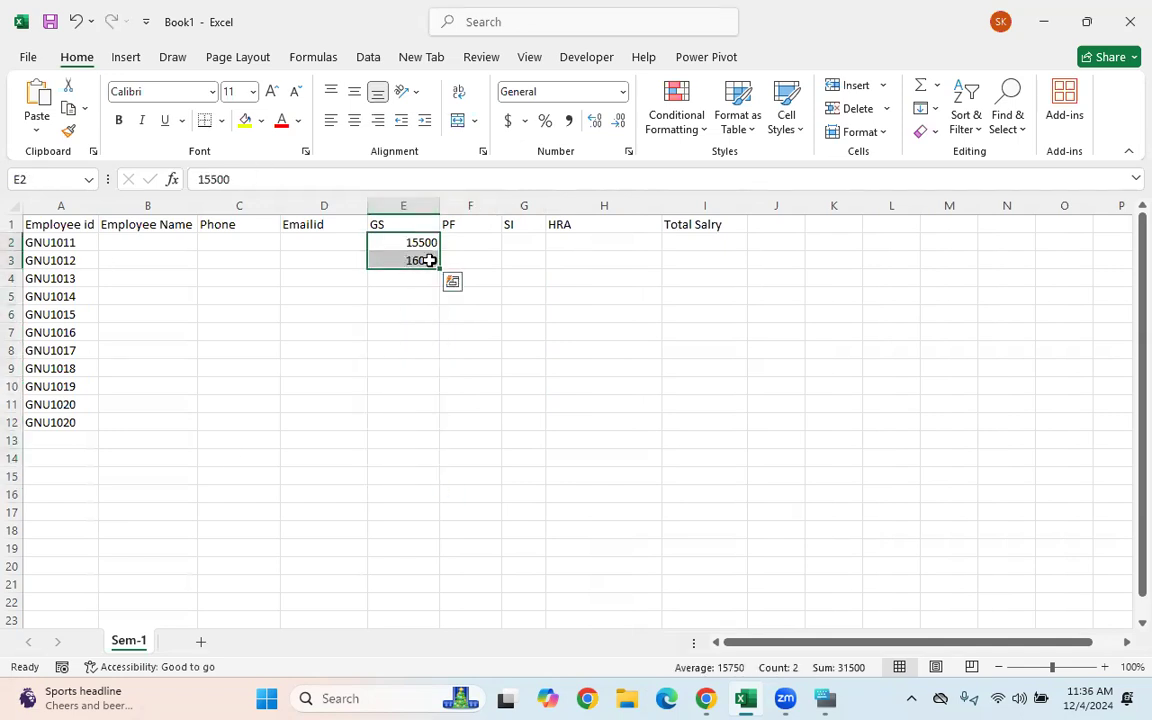
pyautogui.doubleClick(440, 269)
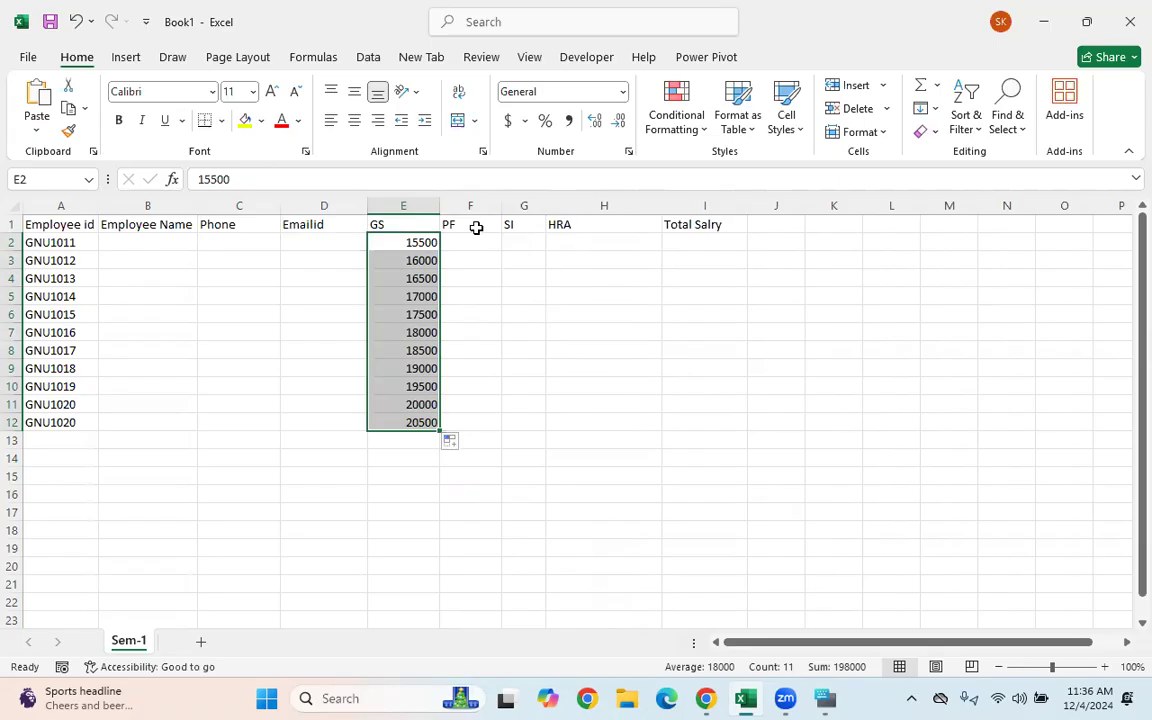
pyautogui.click(478, 258)
# - Select the first PF cell, then reselect the two starting GS values
pyautogui.click(473, 241)
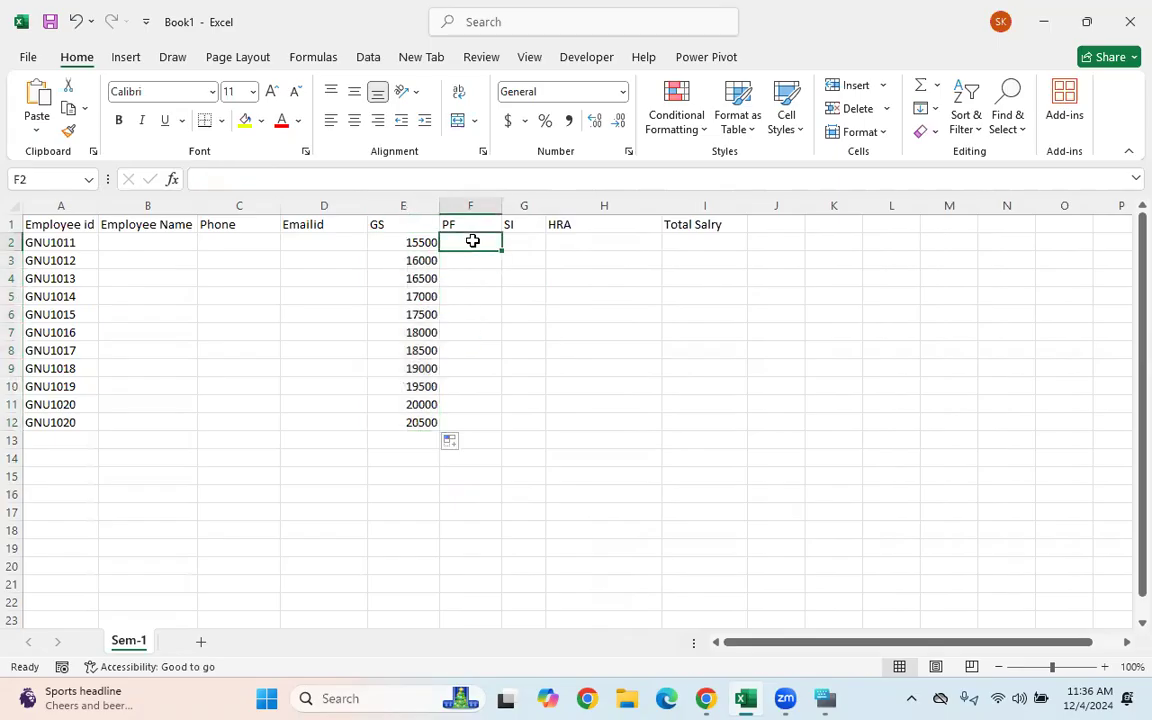
pyautogui.click(399, 257)
pyautogui.click(325, 229)
pyautogui.moveTo(325, 229); pyautogui.dragTo(324, 300)
pyautogui.click(406, 239)
pyautogui.moveTo(406, 239)
pyautogui.mouseDown()
pyautogui.moveTo(406, 260)
pyautogui.moveTo(397, 255)
pyautogui.mouseUp()
pyautogui.click(470, 365)
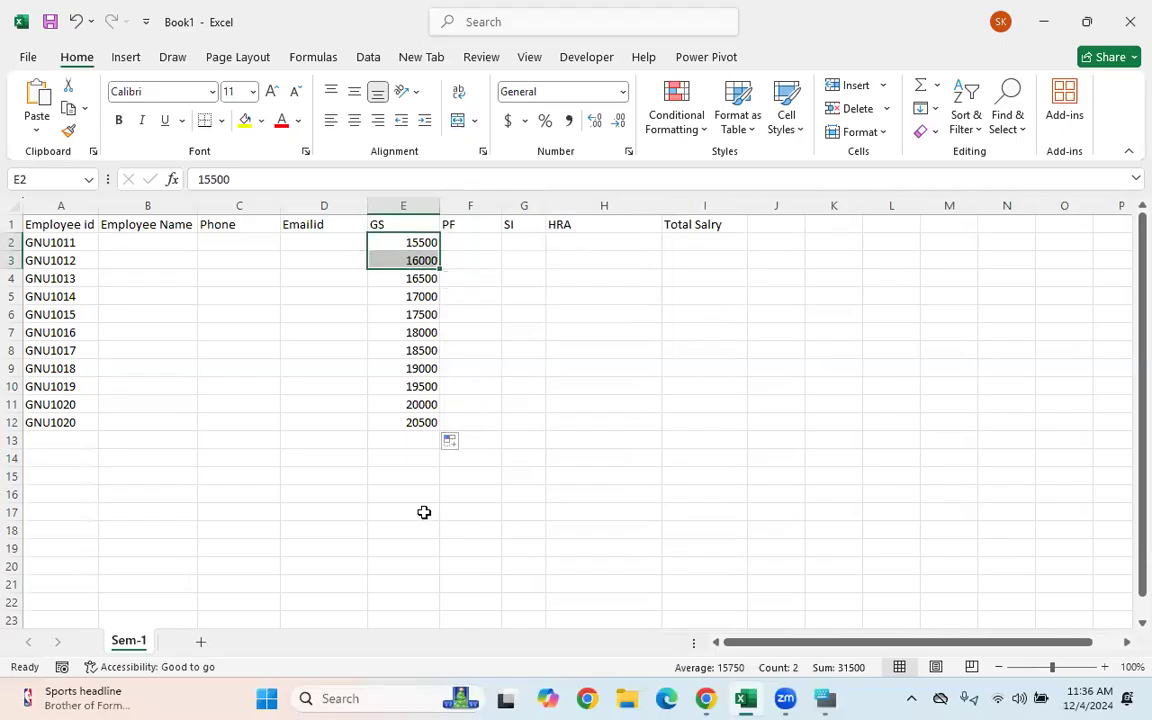
# - Clear all GS values, retype 15500 and 16000 in E2:E3, and extend the series to 20500 in E12
pyautogui.moveTo(398, 242); pyautogui.dragTo(405, 421)
pyautogui.press('Delete')
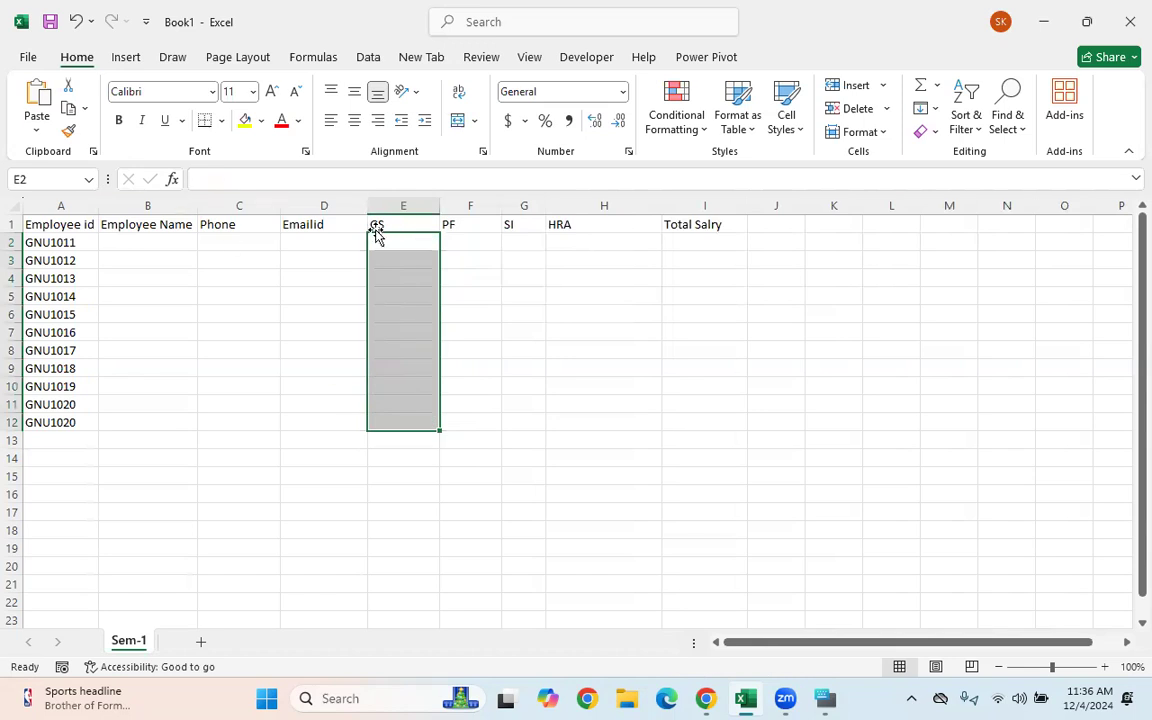
pyautogui.click(395, 238)
pyautogui.write('15')
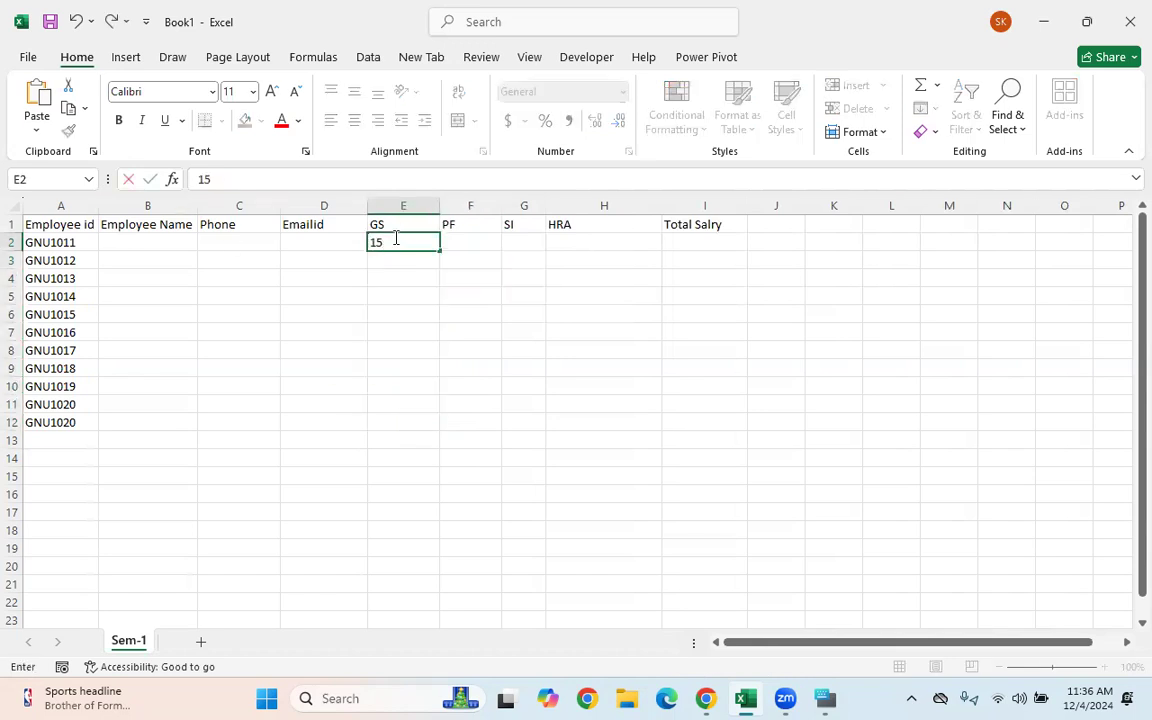
pyautogui.write('500')
pyautogui.press('Return')
pyautogui.write('16000')
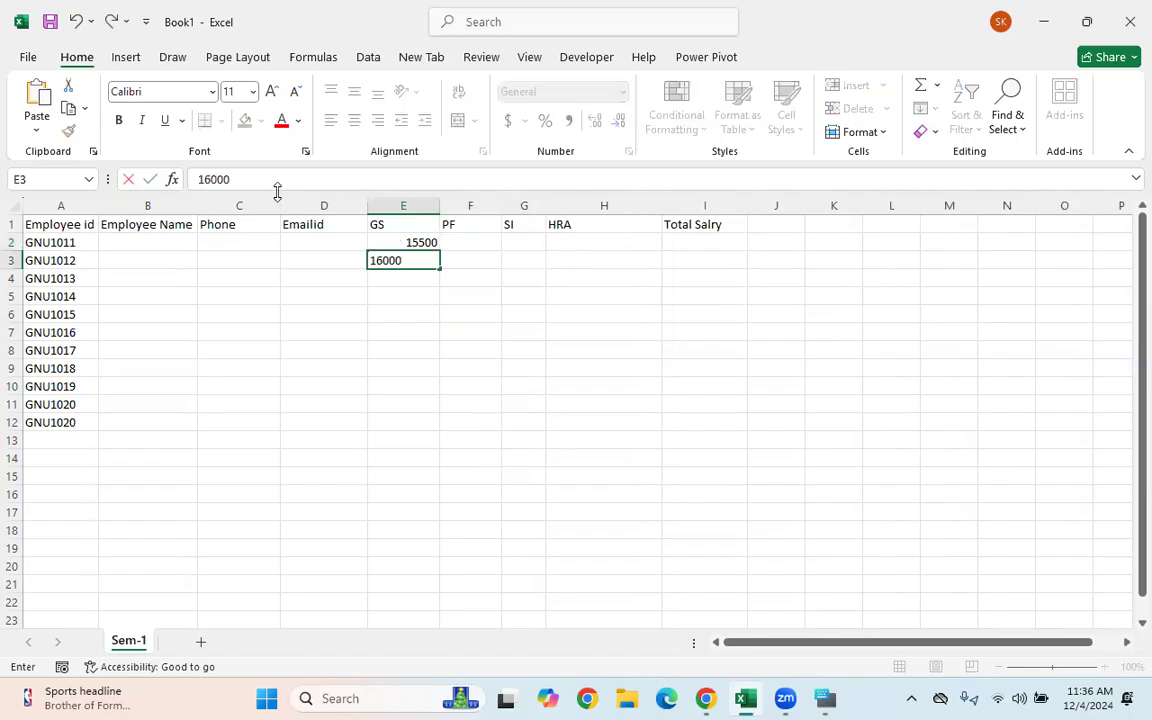
pyautogui.press('Return')
pyautogui.moveTo(406, 240); pyautogui.dragTo(440, 425)
pyautogui.click(595, 350)
# - Enter 1200 and 1400 in F2:F3 and fill the PF series down to 3200 in F12
pyautogui.click(590, 455)
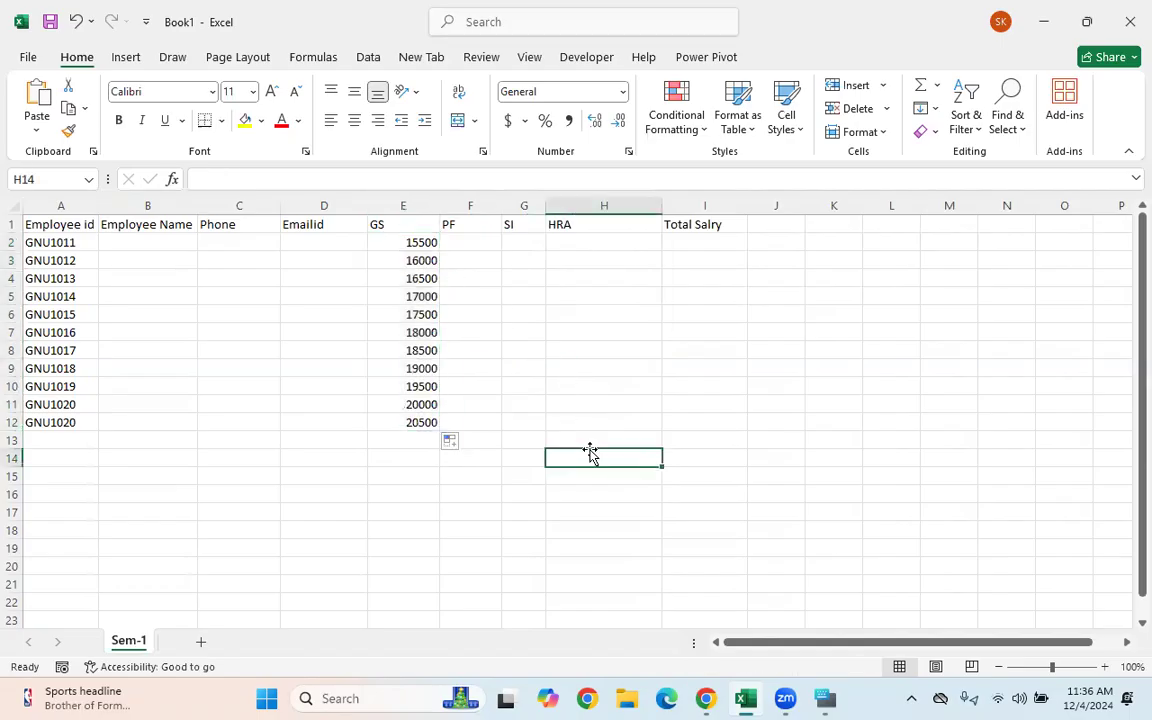
pyautogui.click(467, 241)
pyautogui.write('12')
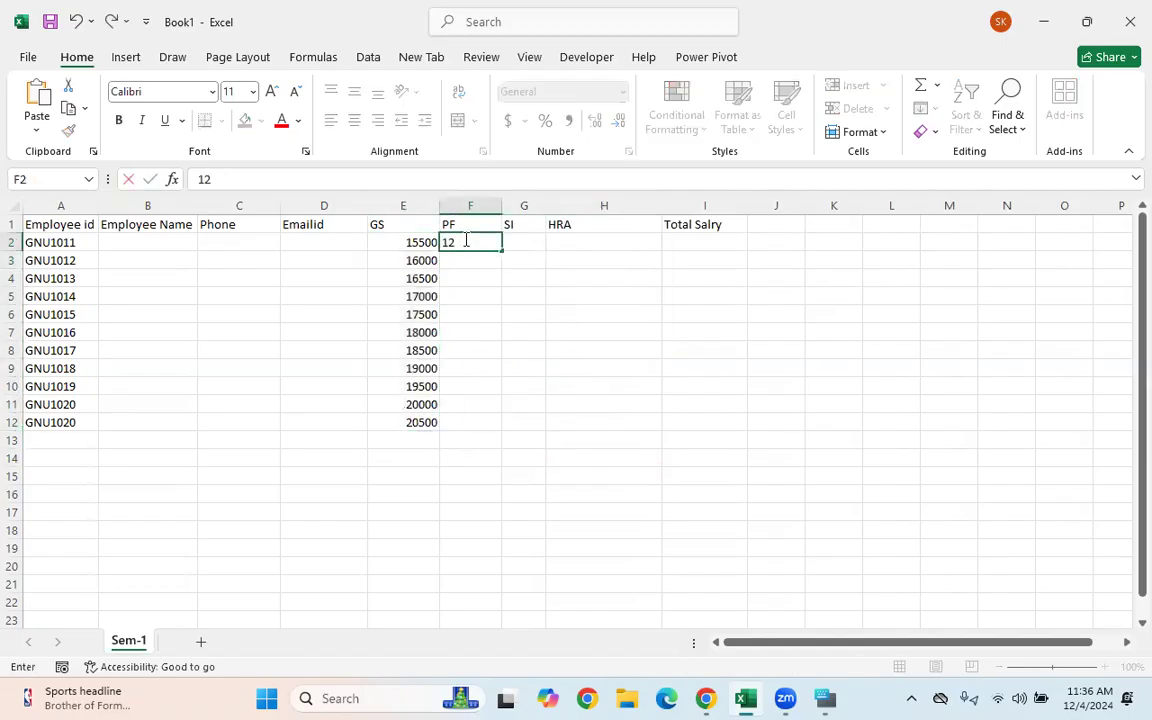
pyautogui.write('00')
pyautogui.press('Return')
pyautogui.write('1')
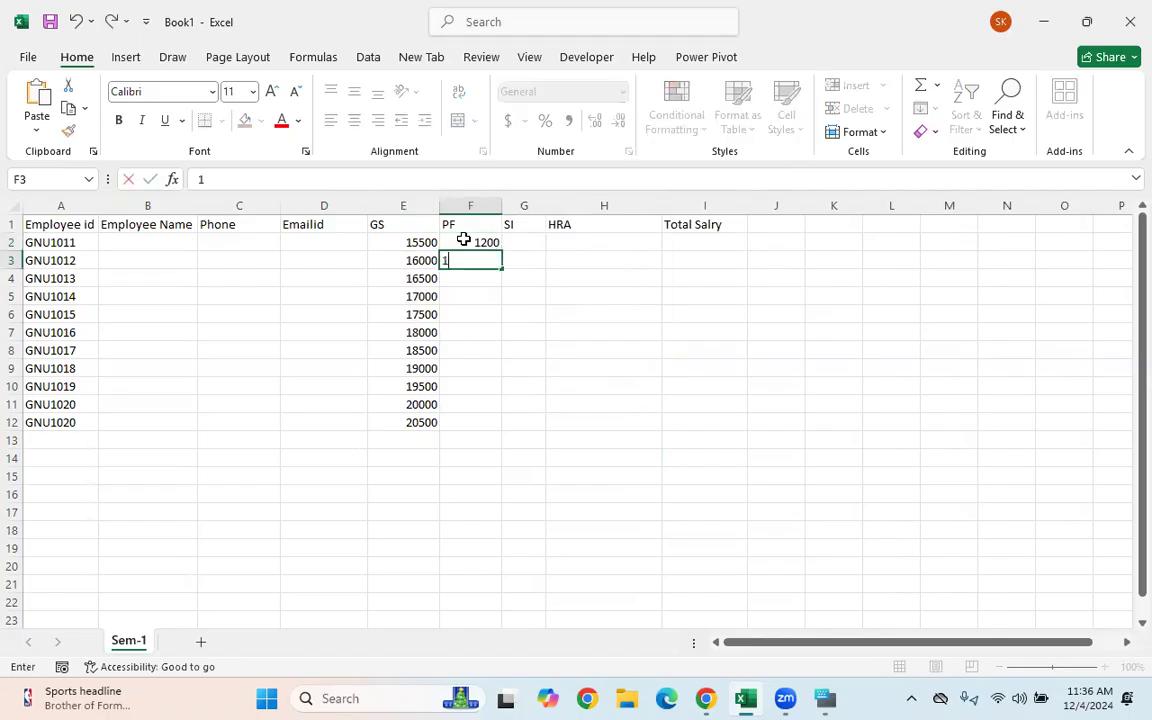
pyautogui.click(470, 368)
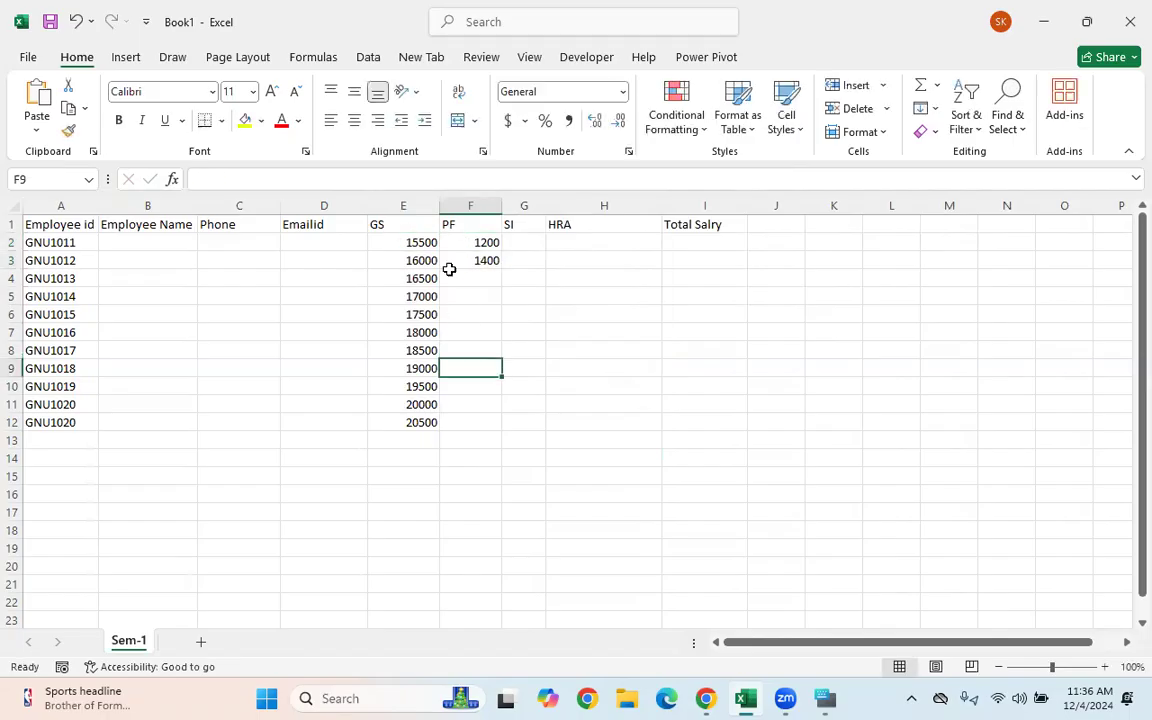
pyautogui.moveTo(460, 240); pyautogui.dragTo(473, 253)
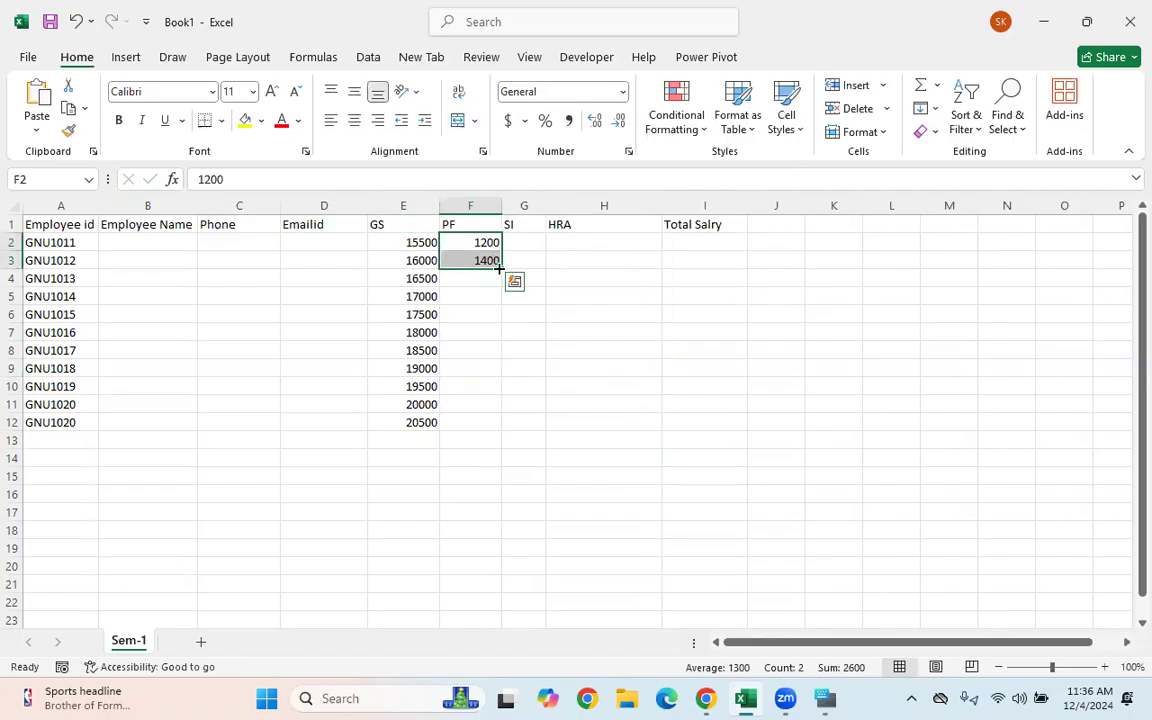
pyautogui.doubleClick(499, 268)
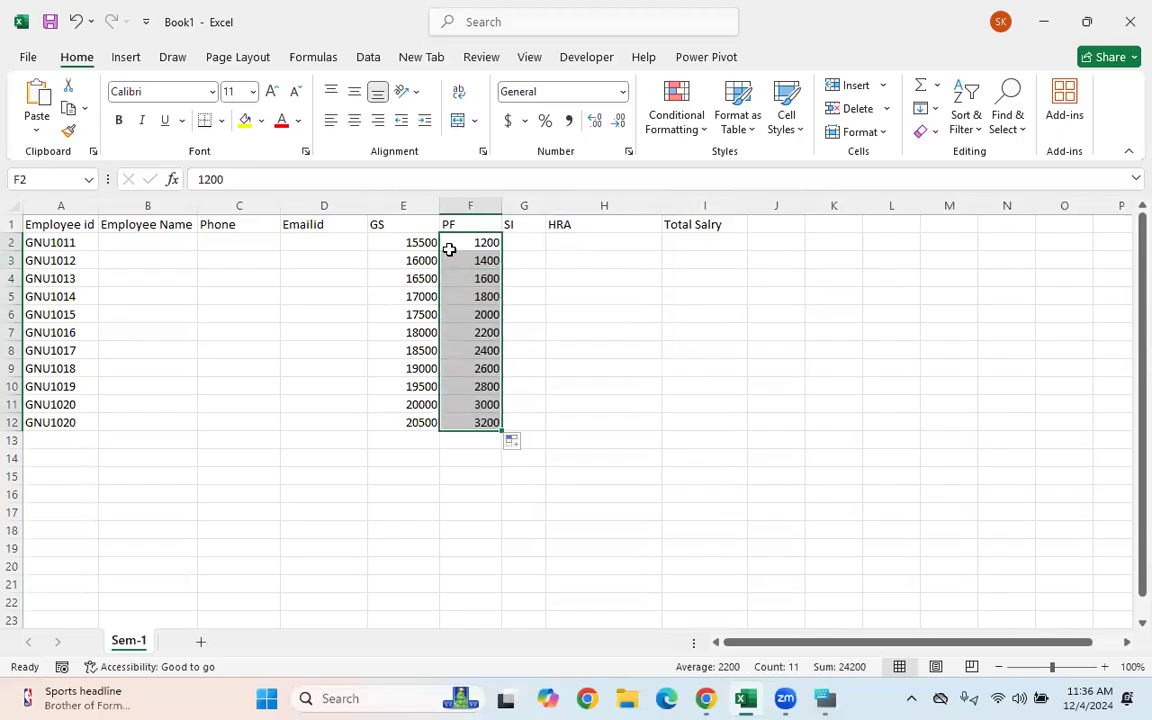
pyautogui.click(524, 238)
# - Enter 800 and 1000 in G2:G3 and fill the SI series down to 2800 in G12
pyautogui.write('8')
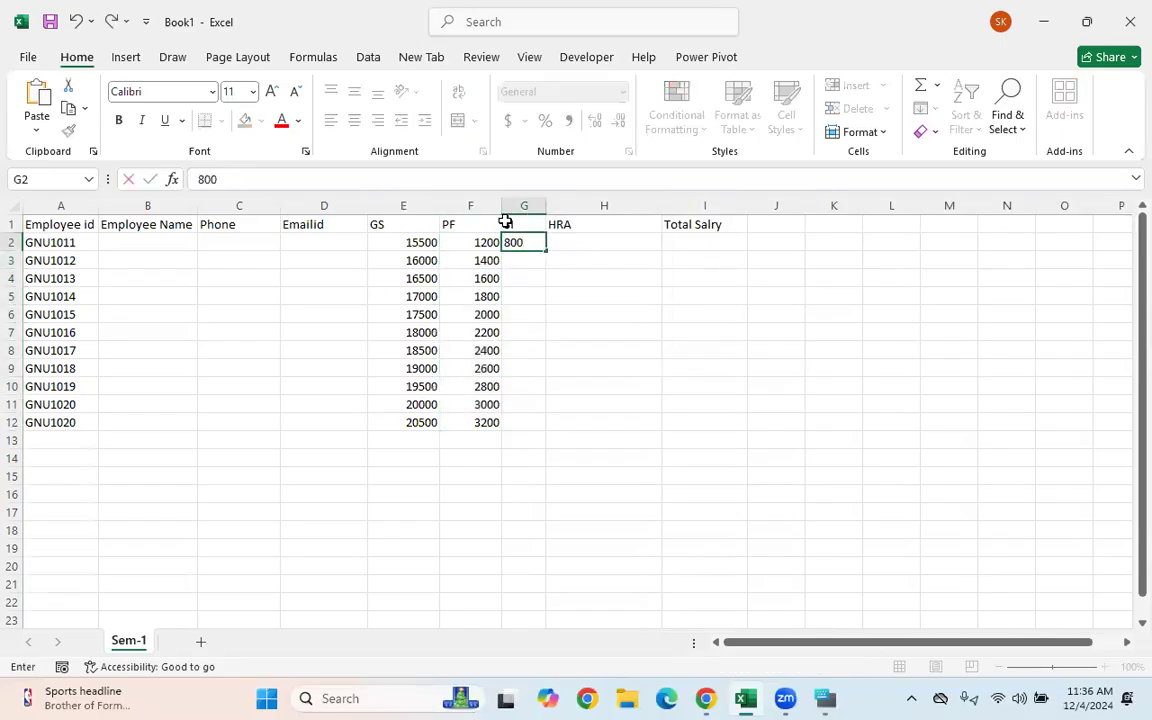
pyautogui.write('00')
pyautogui.press('Return')
pyautogui.write('1000')
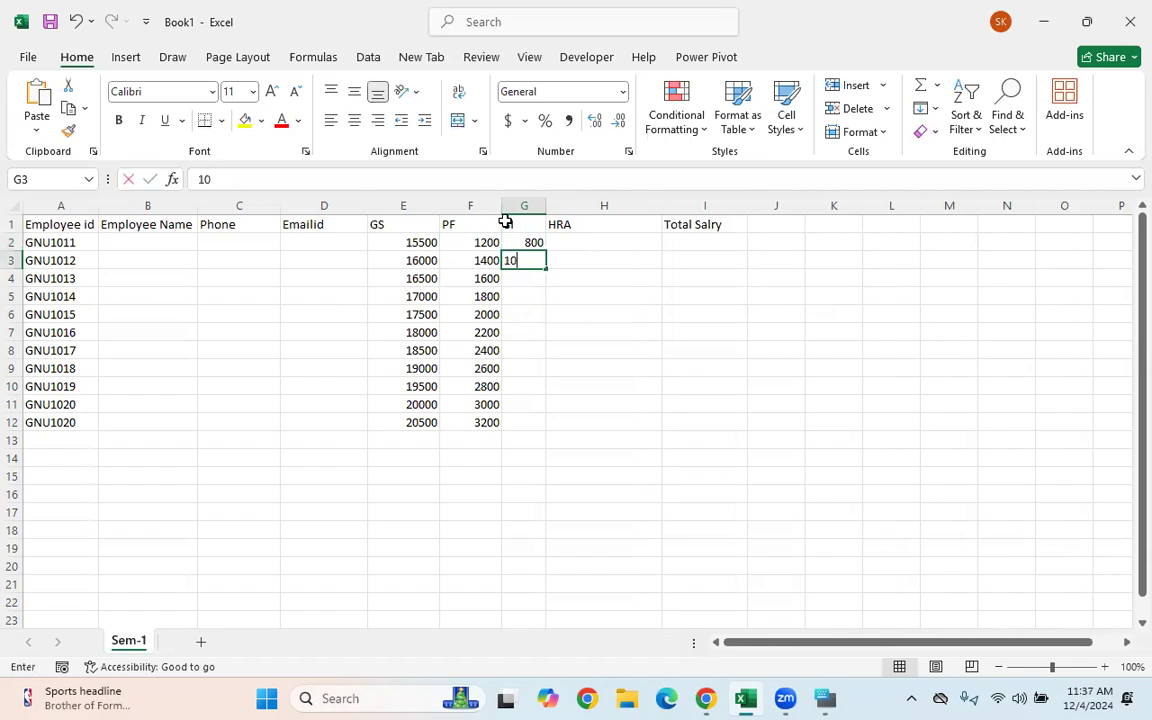
pyautogui.click(503, 289)
pyautogui.moveTo(522, 241); pyautogui.dragTo(525, 261)
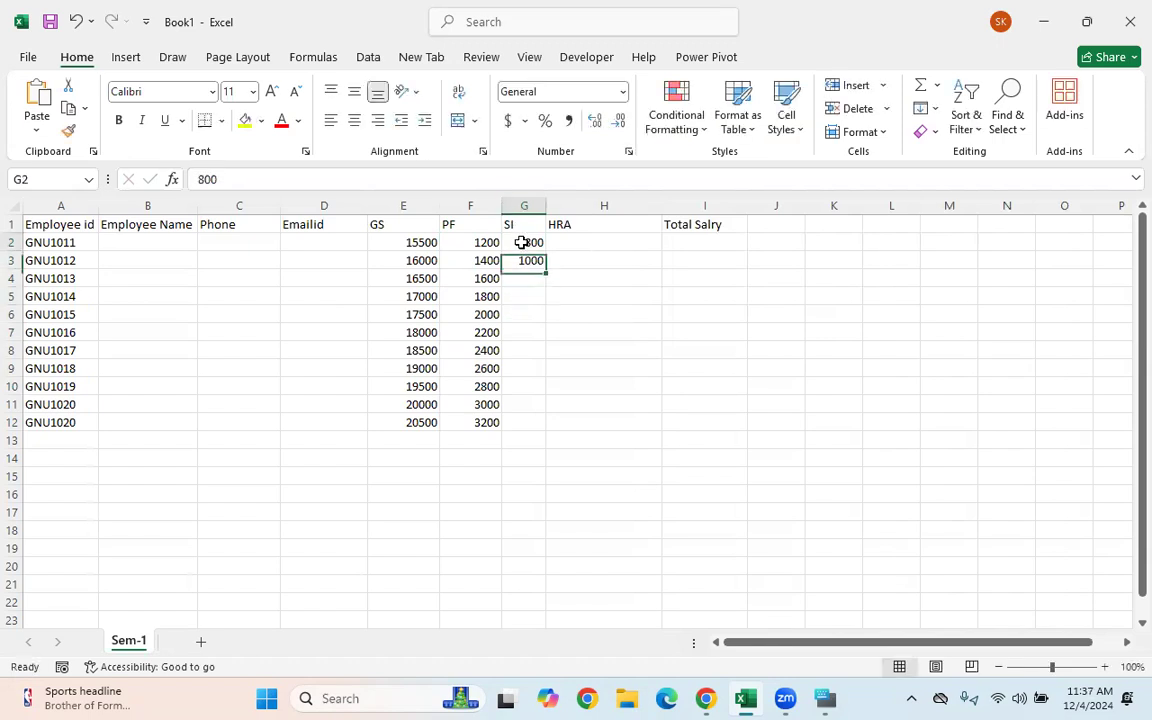
pyautogui.doubleClick(548, 268)
pyautogui.click(600, 245)
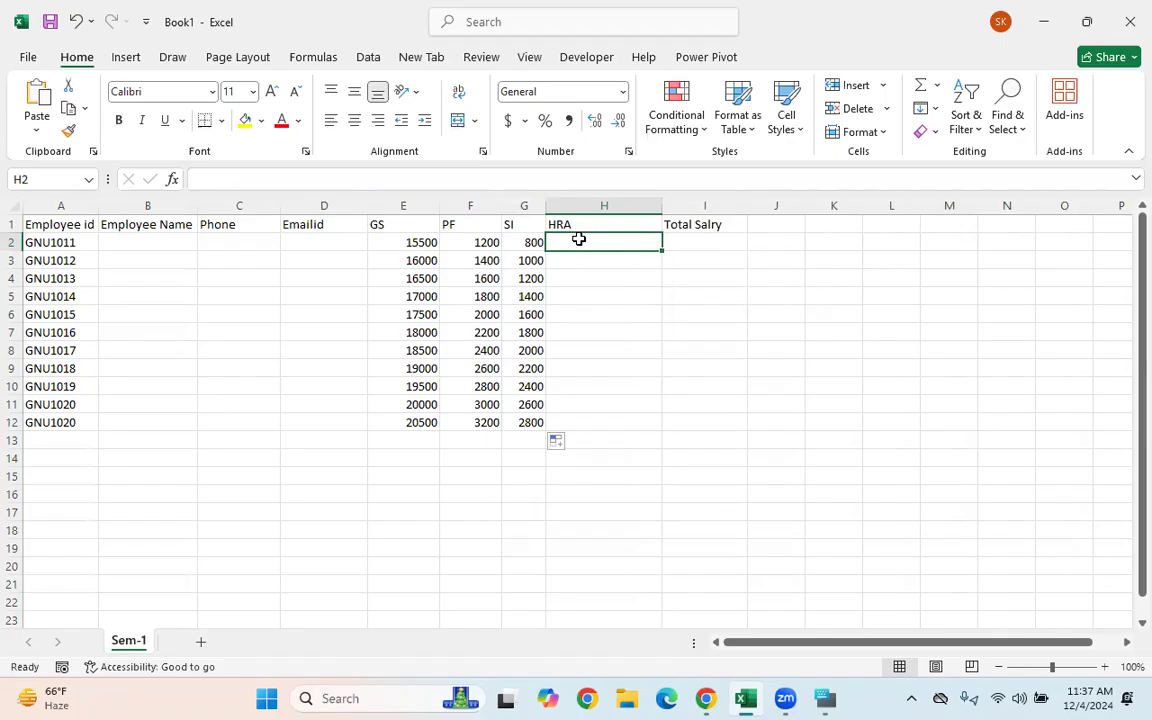
pyautogui.click(410, 242)
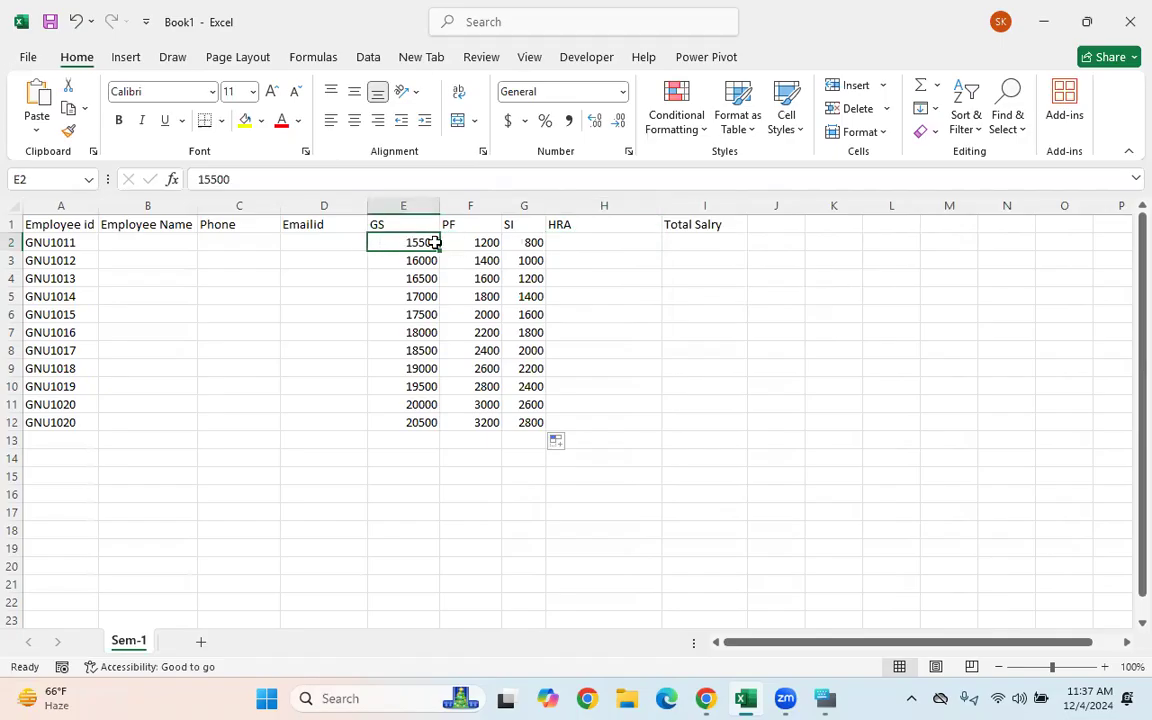
pyautogui.click(586, 249)
pyautogui.click(410, 242)
pyautogui.click(392, 262)
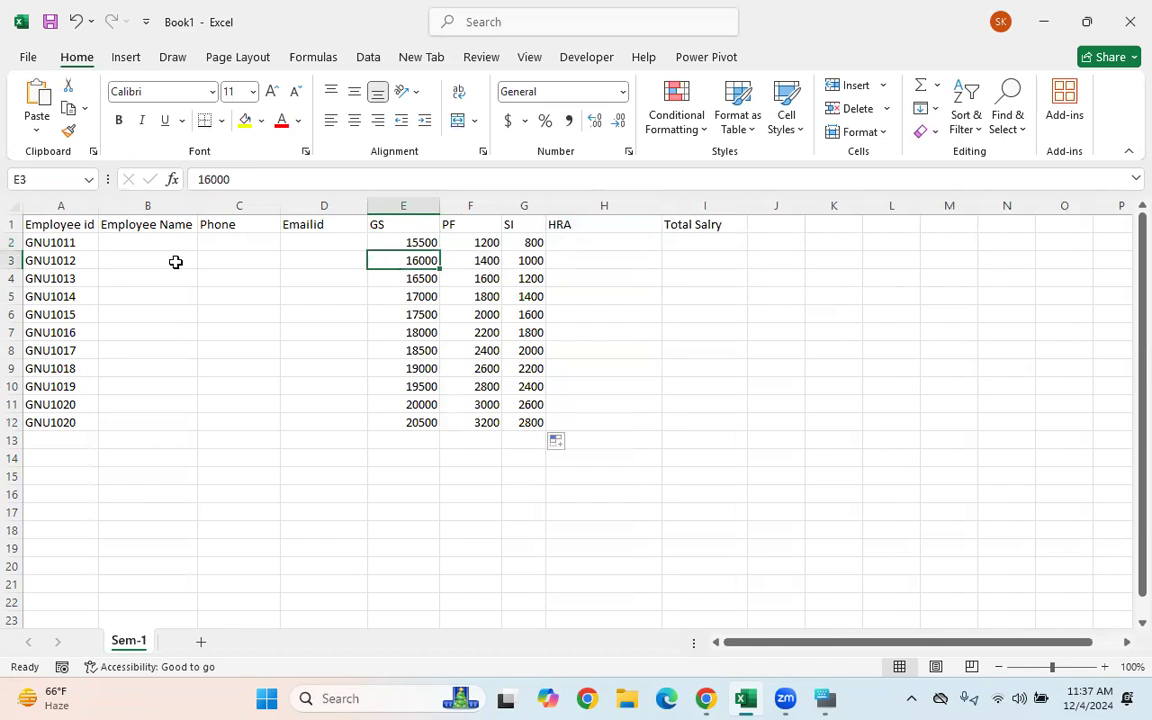
pyautogui.click(588, 244)
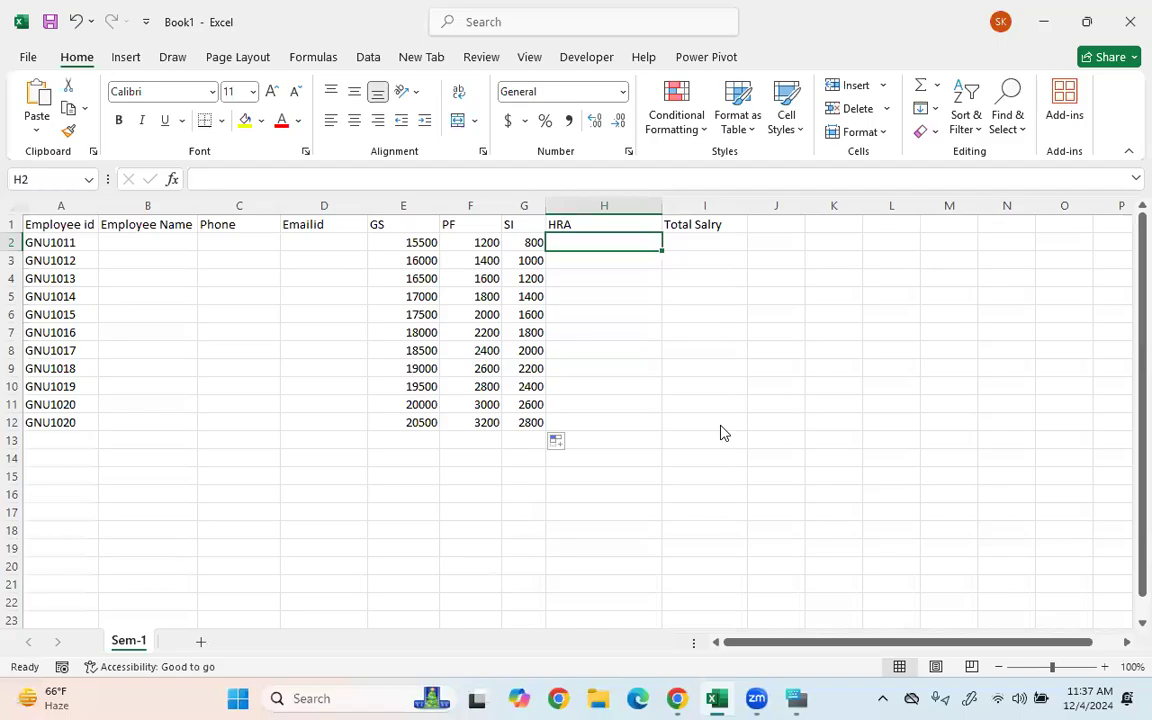
pyautogui.moveTo(613, 288); pyautogui.dragTo(588, 350)
pyautogui.moveTo(632, 318); pyautogui.dragTo(651, 350)
pyautogui.moveTo(683, 310); pyautogui.dragTo(668, 350)
pyautogui.moveTo(676, 312); pyautogui.dragTo(697, 338)
pyautogui.moveTo(746, 296)
pyautogui.mouseDown()
pyautogui.moveTo(752, 272)
pyautogui.moveTo(750, 300)
pyautogui.moveTo(768, 278)
pyautogui.mouseUp()
pyautogui.moveTo(714, 340); pyautogui.dragTo(802, 329)
pyautogui.moveTo(748, 350)
pyautogui.mouseDown()
pyautogui.moveTo(748, 380)
pyautogui.moveTo(770, 354)
pyautogui.mouseUp()
pyautogui.moveTo(790, 352); pyautogui.dragTo(792, 356)
pyautogui.moveTo(618, 445); pyautogui.dragTo(580, 520)
pyautogui.moveTo(622, 470); pyautogui.dragTo(648, 492)
pyautogui.moveTo(660, 432); pyautogui.dragTo(675, 507)
pyautogui.moveTo(688, 470)
pyautogui.mouseDown()
pyautogui.moveTo(708, 472)
pyautogui.moveTo(690, 488)
pyautogui.moveTo(725, 505)
pyautogui.mouseUp()
pyautogui.moveTo(712, 445); pyautogui.dragTo(712, 515)
pyautogui.moveTo(758, 462); pyautogui.dragTo(780, 467)
pyautogui.moveTo(795, 465); pyautogui.dragTo(814, 480)
pyautogui.moveTo(820, 460); pyautogui.dragTo(818, 512)
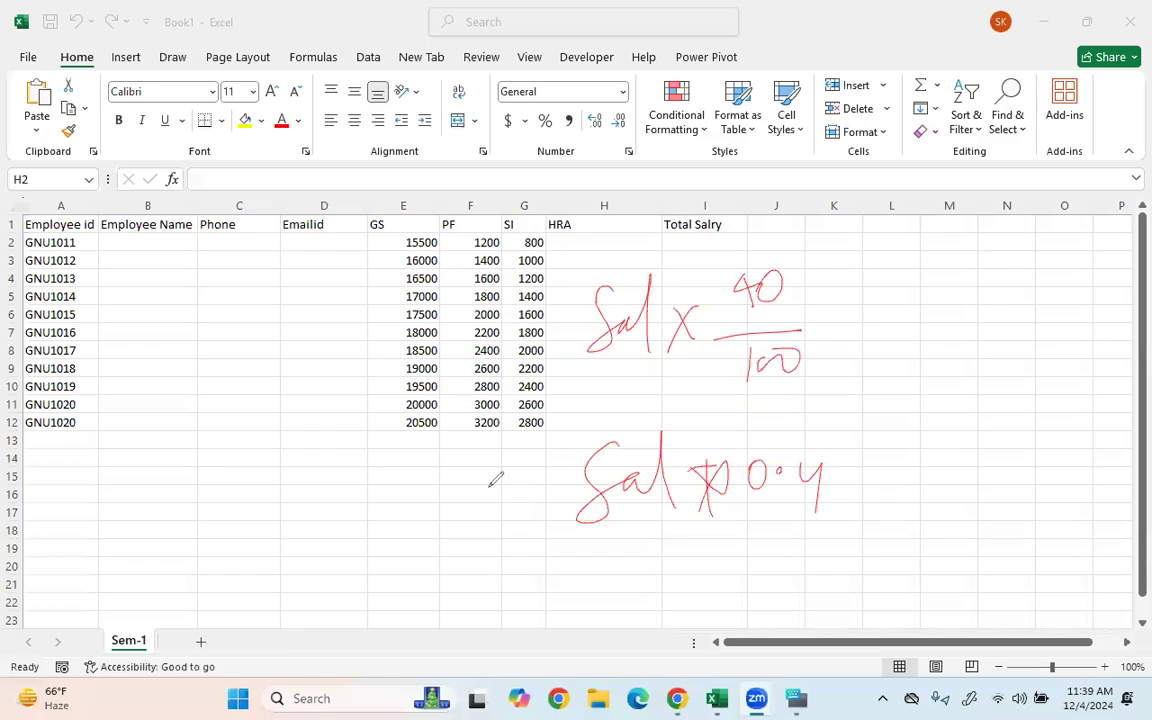
pyautogui.moveTo(493, 480); pyautogui.dragTo(481, 228)
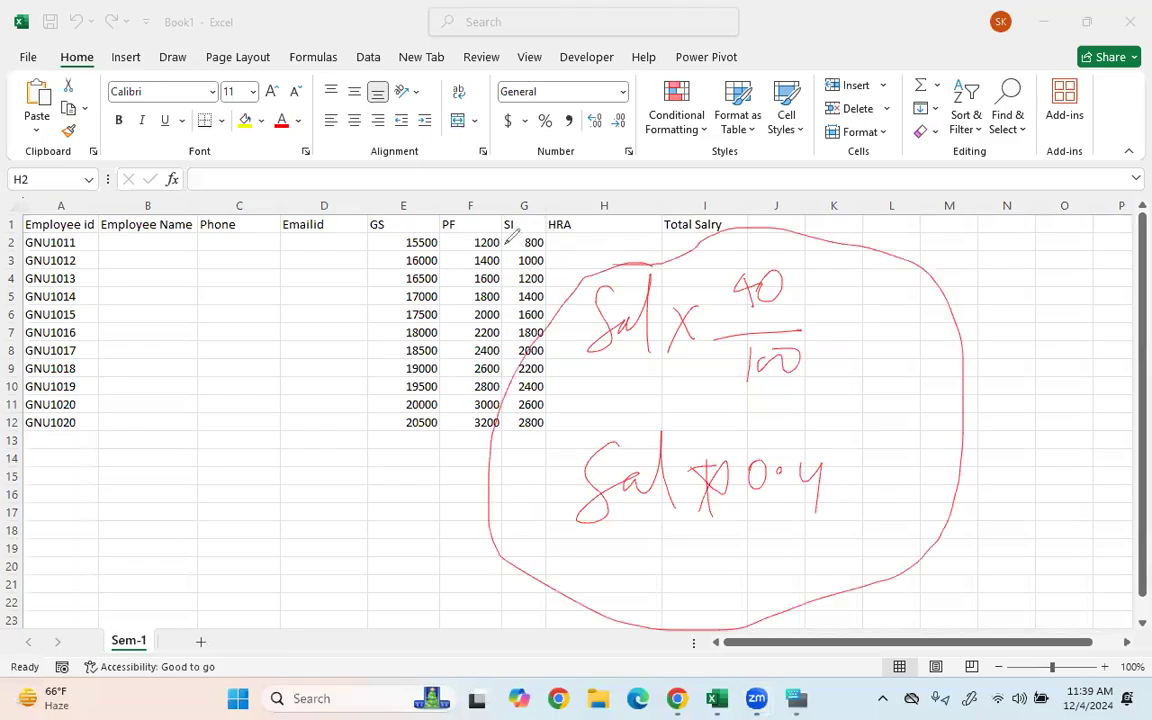
pyautogui.click(467, 243)
pyautogui.write('=')
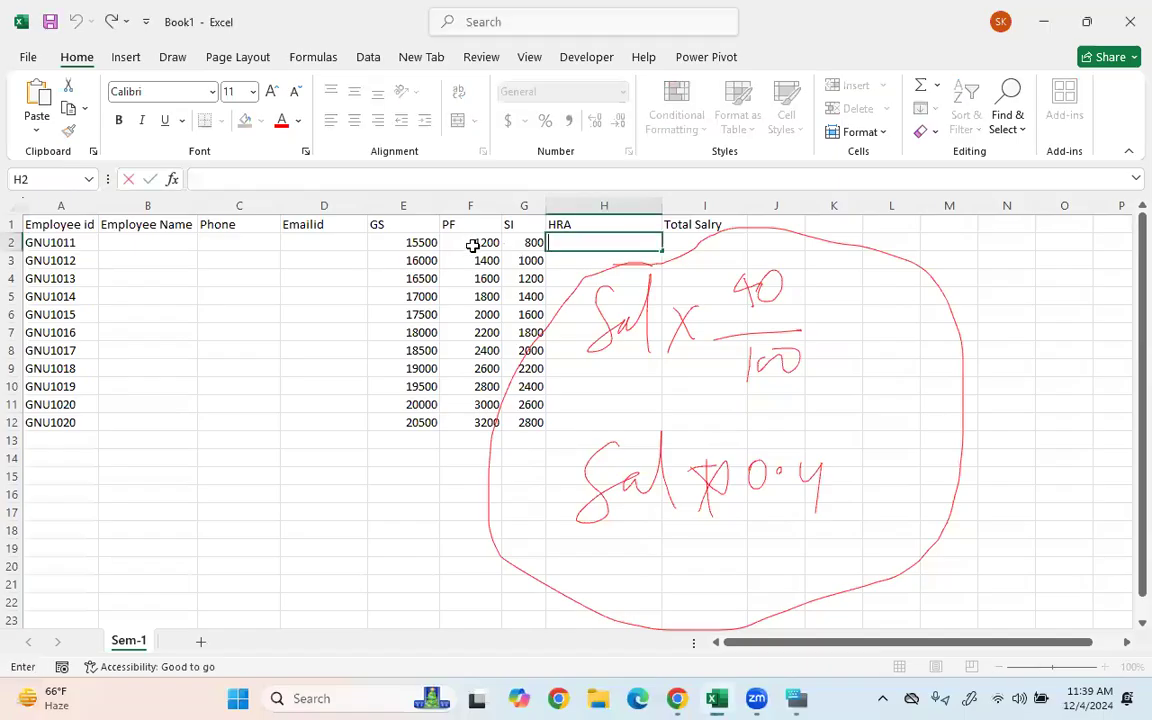
pyautogui.click(473, 246)
pyautogui.hotkey('shift', 'Down')
pyautogui.hotkey('shift', 'Down')
pyautogui.hotkey('shift', 'Down')
pyautogui.hotkey('shift', 'Down')
pyautogui.hotkey('shift', 'Down')
pyautogui.hotkey('shift', 'Down')
pyautogui.hotkey('shift', 'Down')
pyautogui.hotkey('shift', 'Down')
pyautogui.hotkey('shift', 'Down')
pyautogui.hotkey('shift', 'Down')
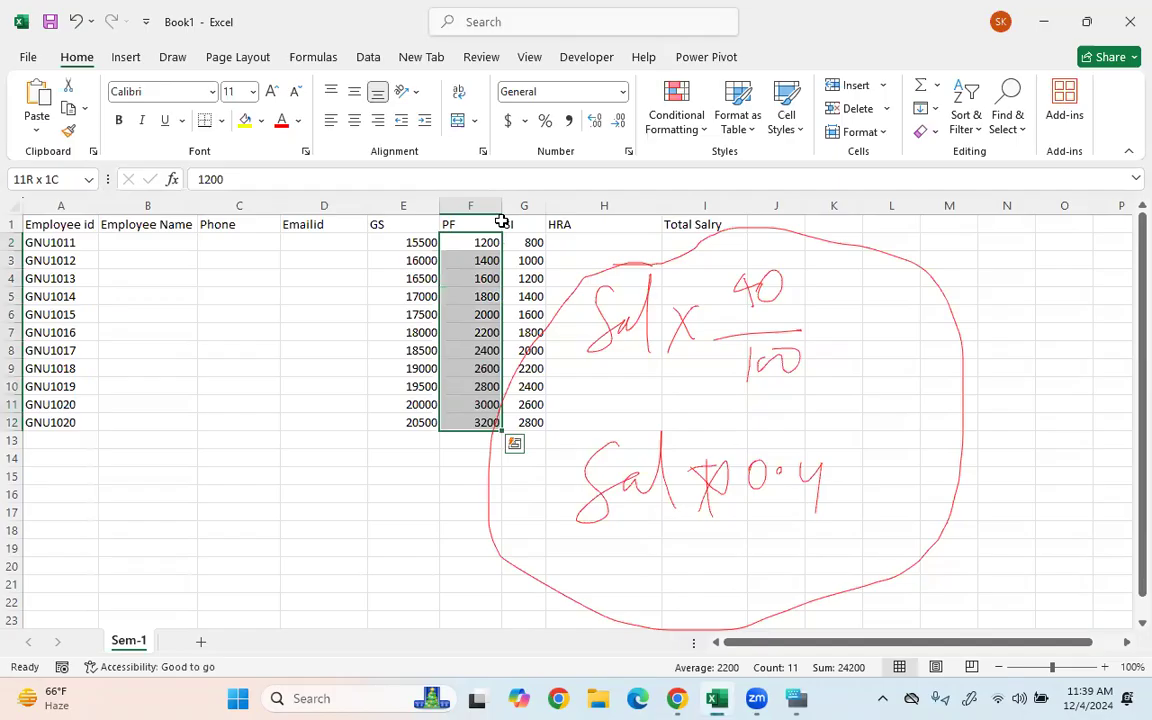
pyautogui.press('Delete')
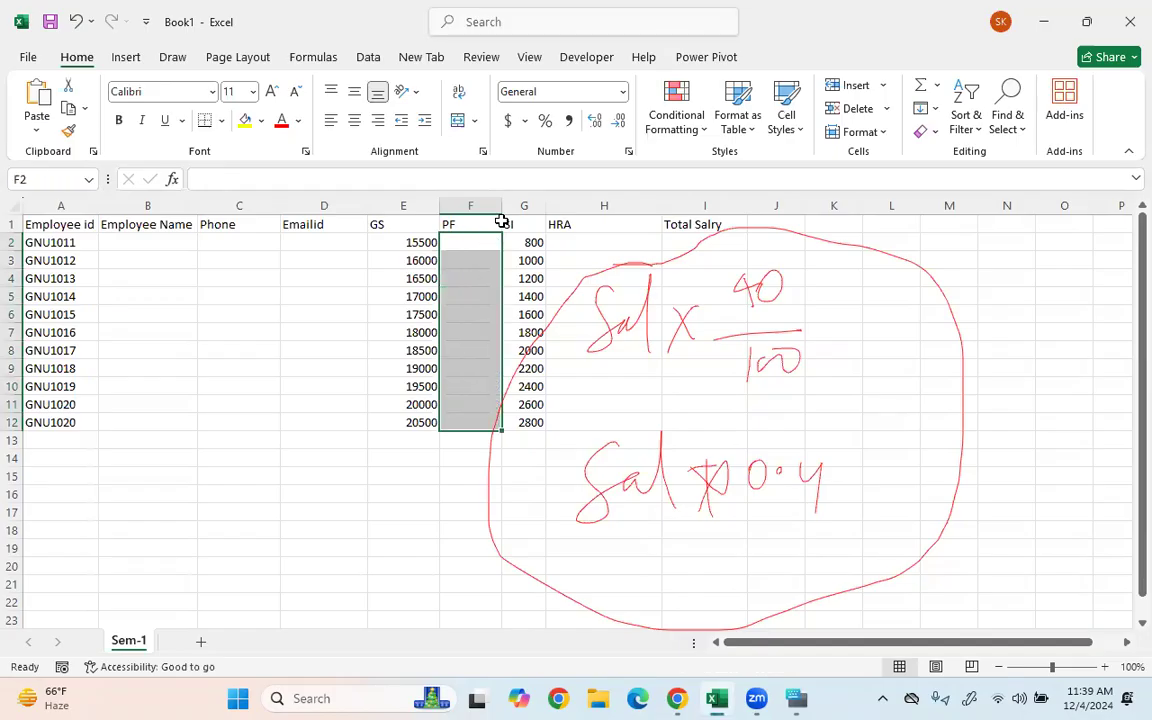
pyautogui.hotkey('ctrl', 'z')
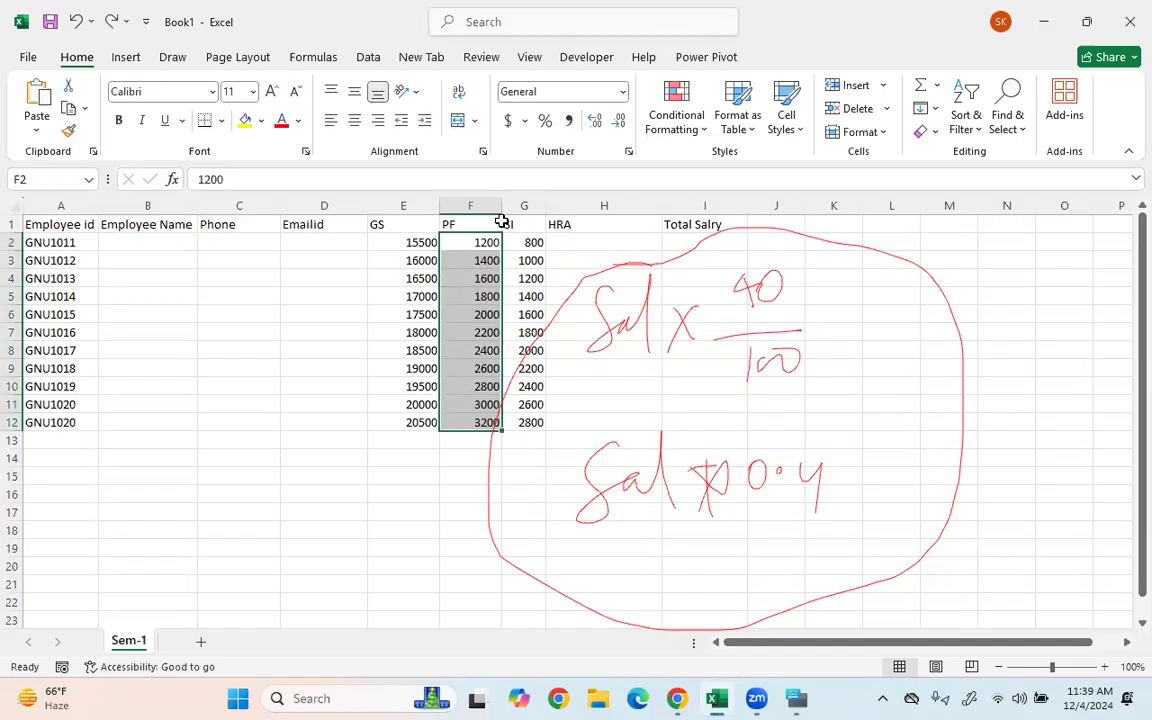
pyautogui.click(433, 440)
pyautogui.click(605, 294)
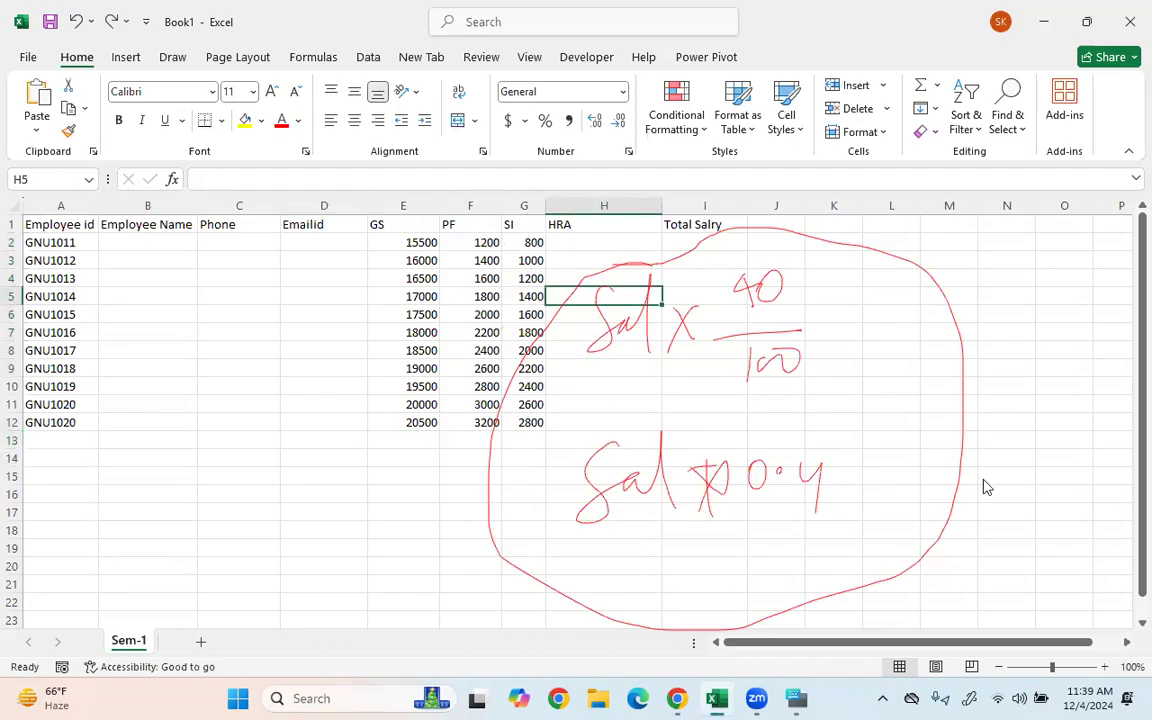
pyautogui.press('Escape')
pyautogui.click(593, 243)
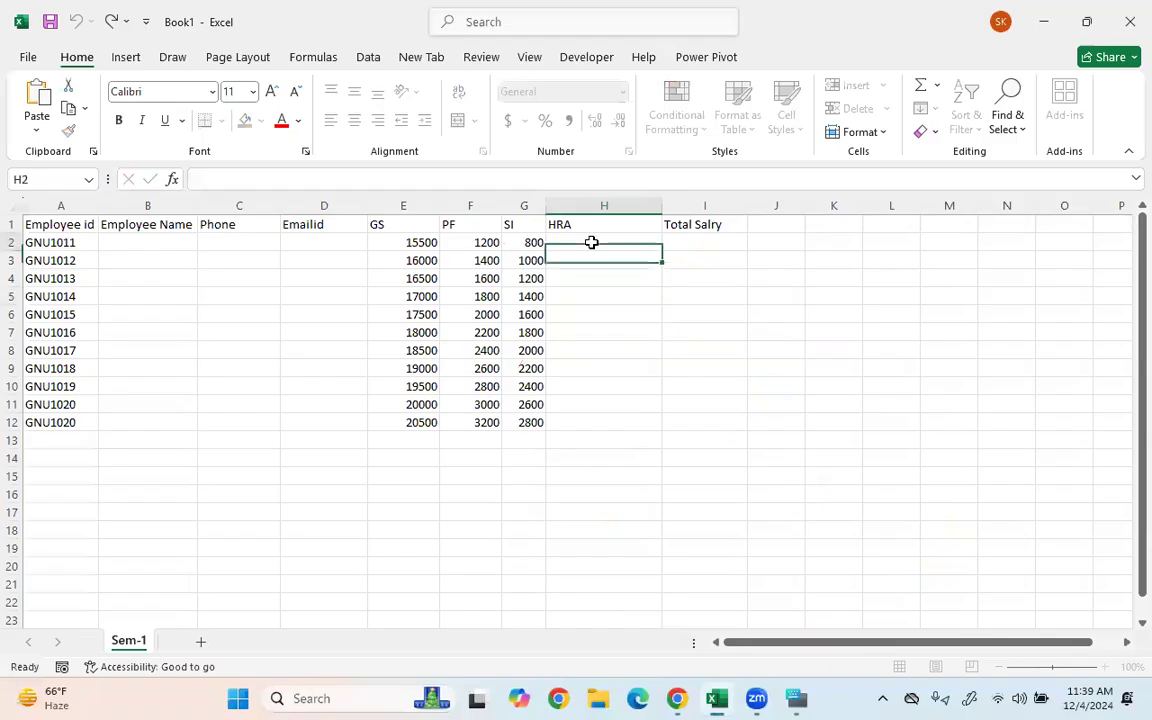
# - Enter the formula =E2 * 0.4 in H2, giving an HRA of 6200
pyautogui.press('Left')
pyautogui.press('Left')
pyautogui.press('Left')
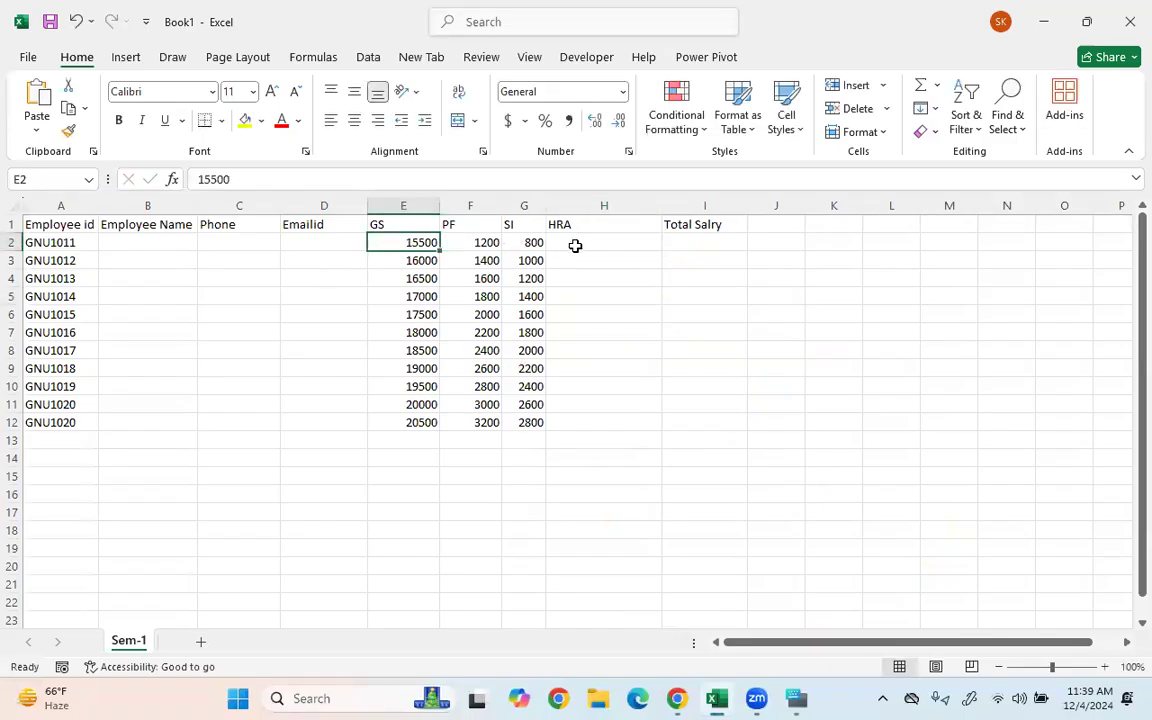
pyautogui.click(576, 243)
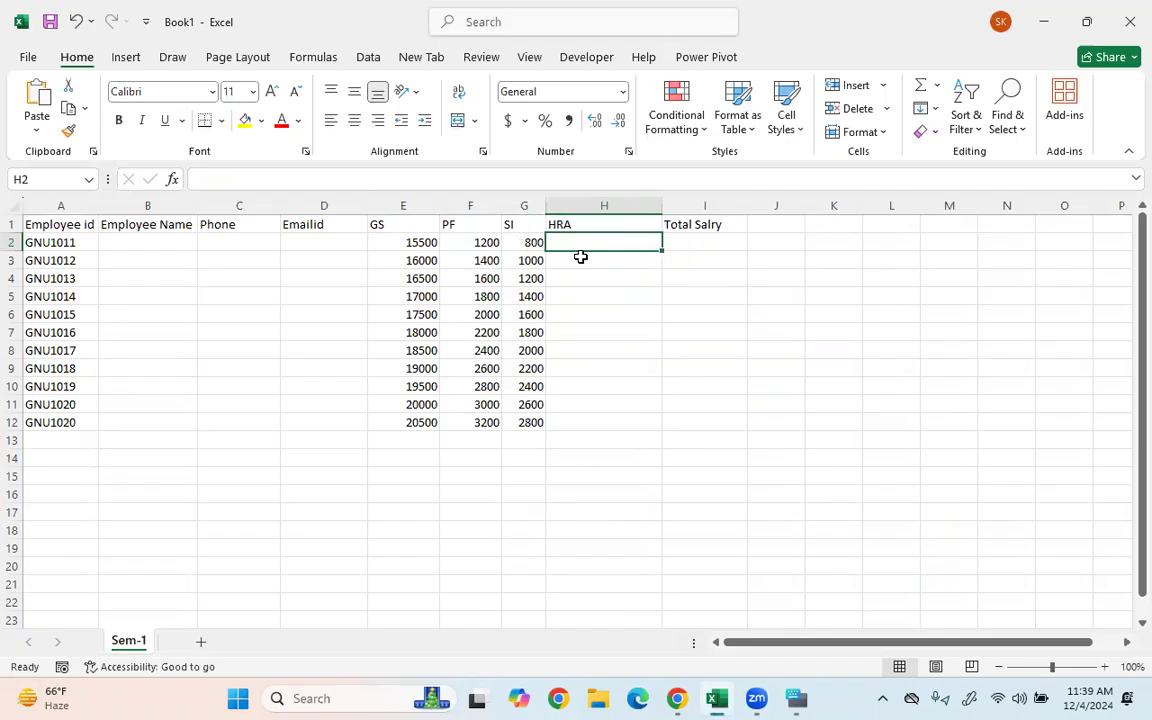
pyautogui.write('=')
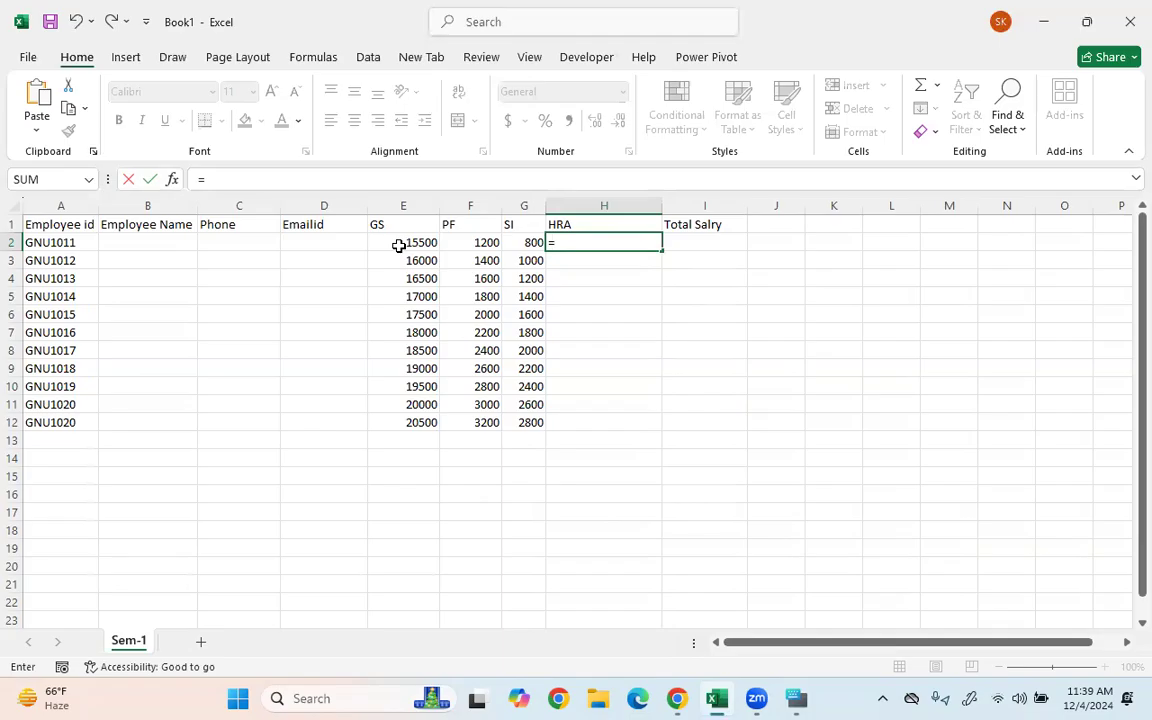
pyautogui.click(399, 244)
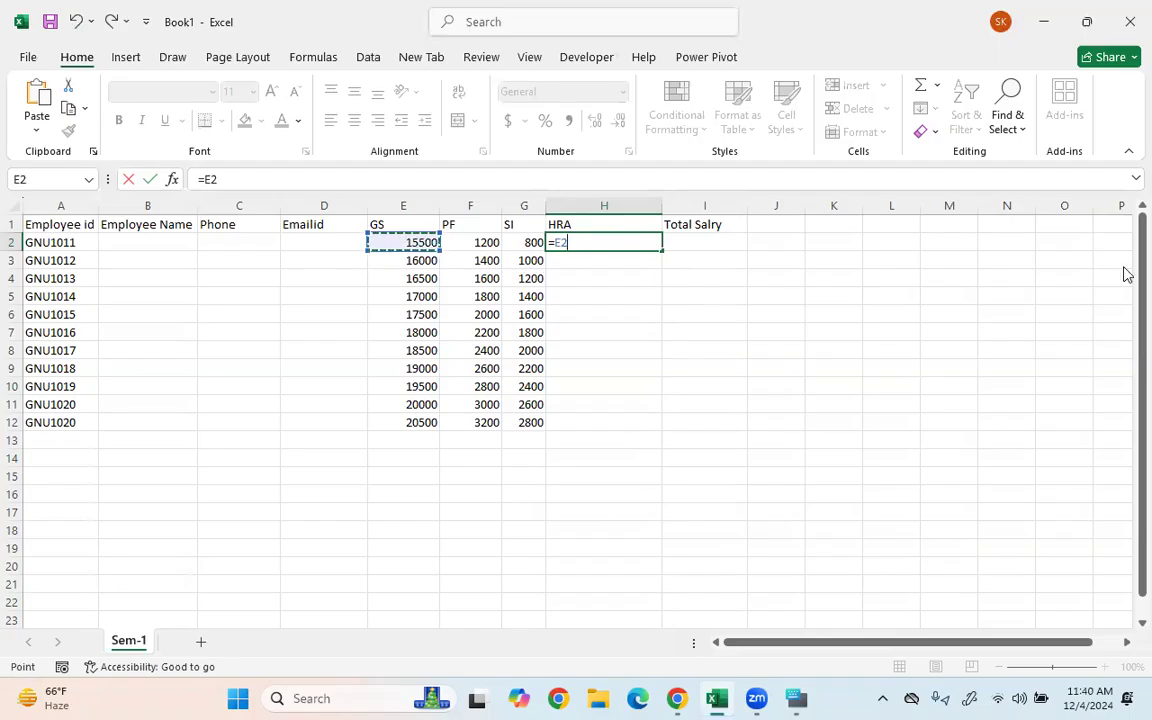
pyautogui.press('BackSpace')
pyautogui.press('BackSpace')
pyautogui.press('BackSpace')
pyautogui.write('=')
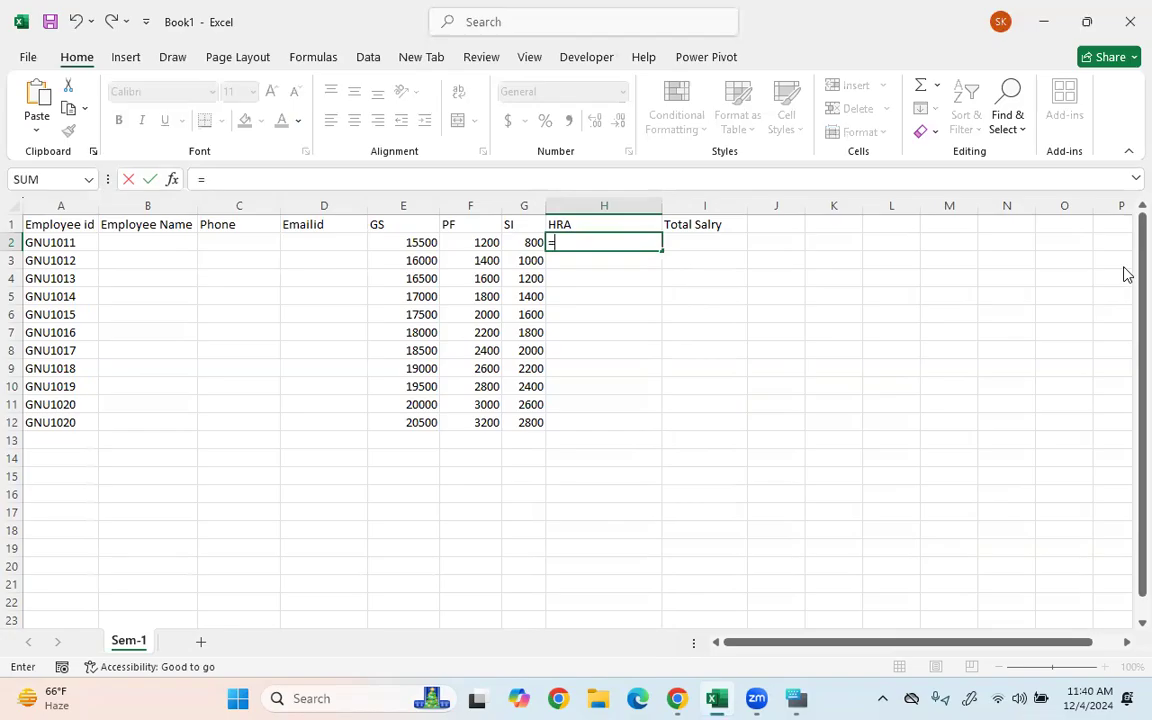
pyautogui.write('e3')
pyautogui.press('BackSpace')
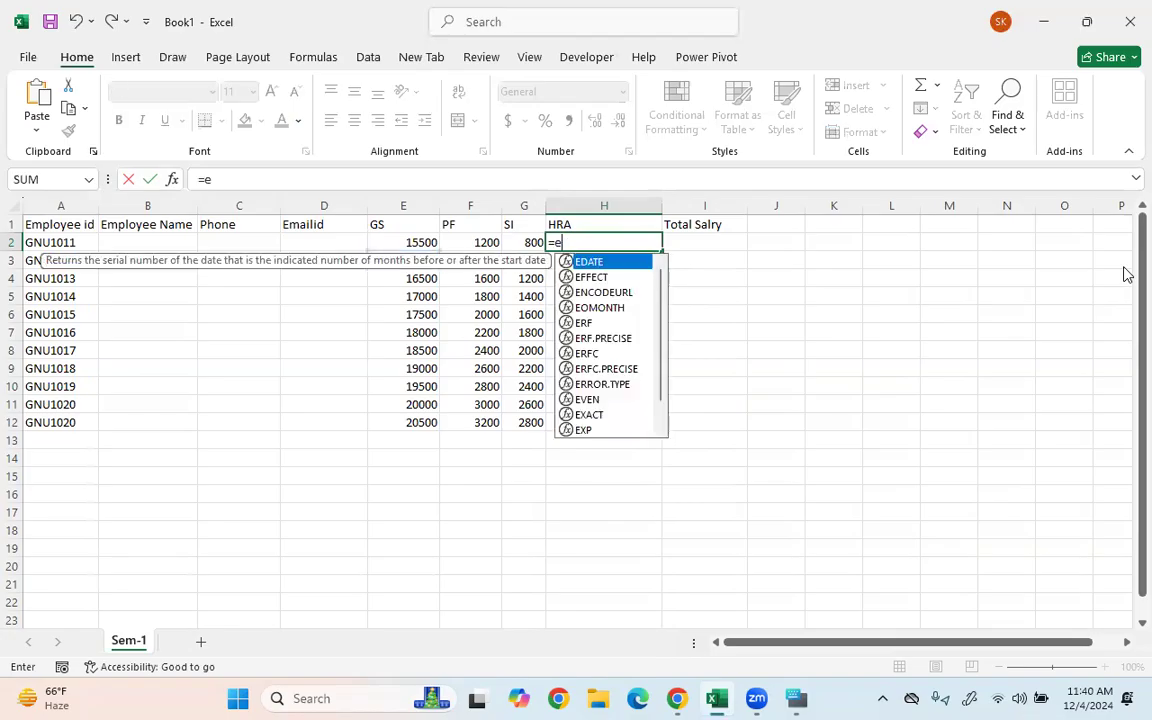
pyautogui.write('2')
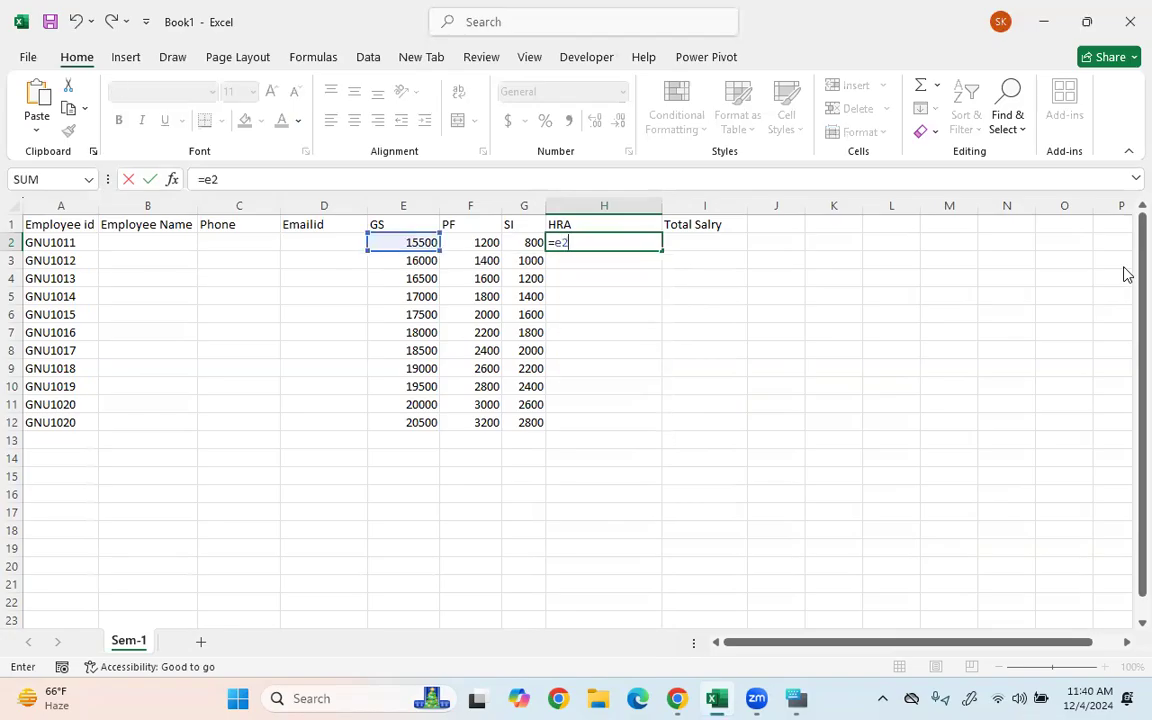
pyautogui.press('BackSpace')
pyautogui.press('BackSpace')
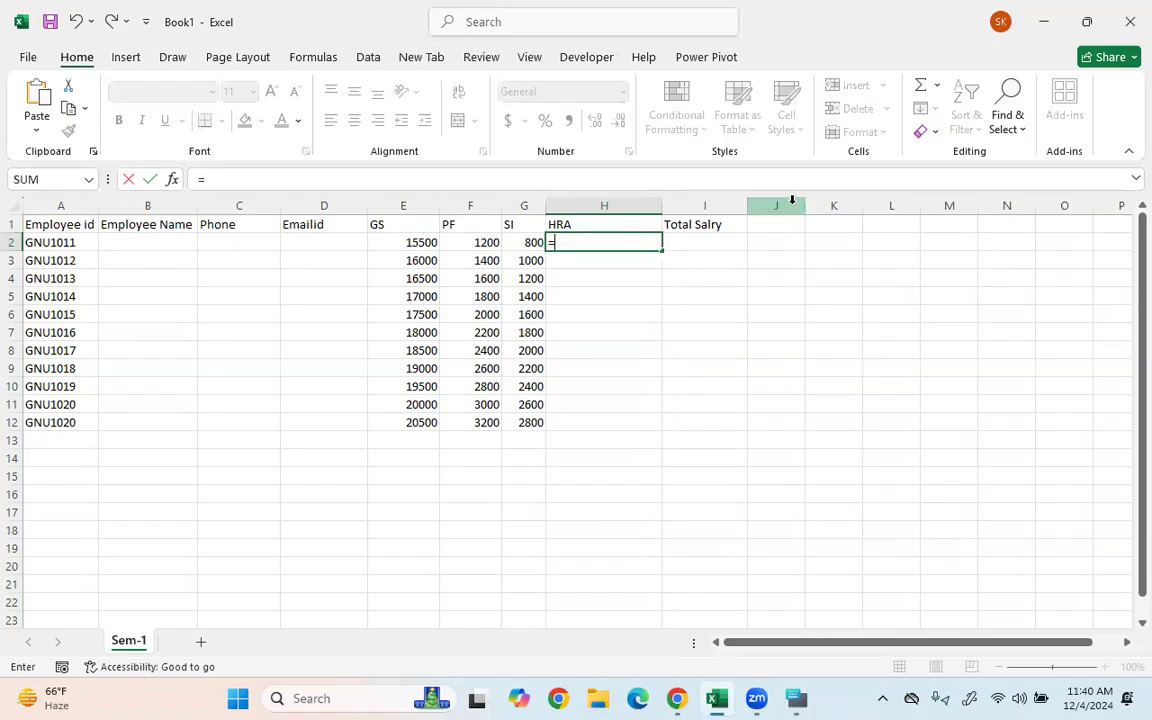
pyautogui.press('Left')
pyautogui.press('Left')
pyautogui.press('Left')
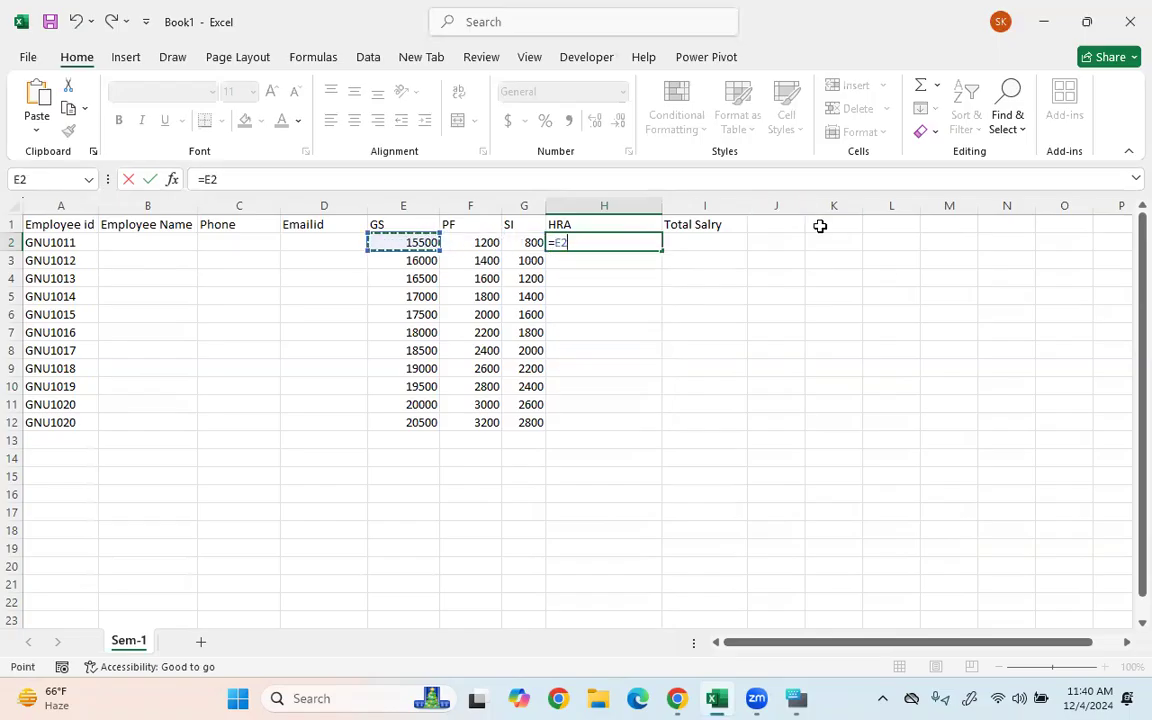
pyautogui.write('* 0.4')
pyautogui.press('Return')
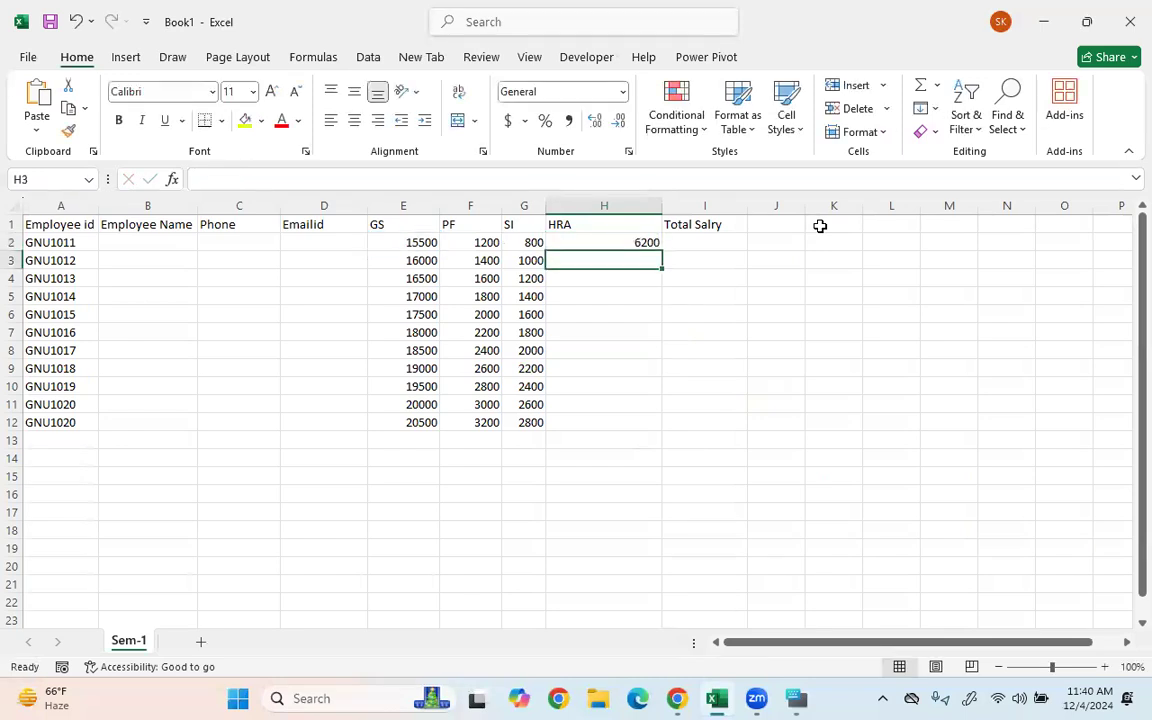
# - Review the HRA formula in H2, undoing an accidental edit to it
pyautogui.click(590, 241)
pyautogui.click(258, 178)
pyautogui.moveTo(258, 178); pyautogui.dragTo(190, 179)
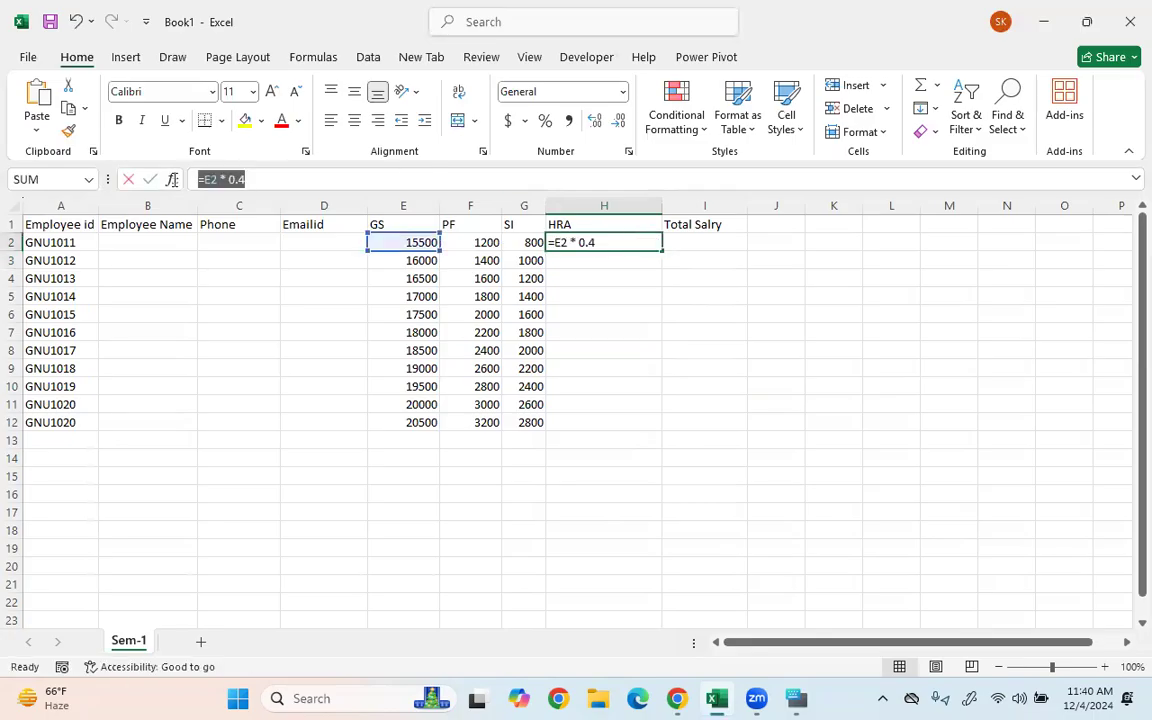
pyautogui.write('=')
pyautogui.click(588, 266)
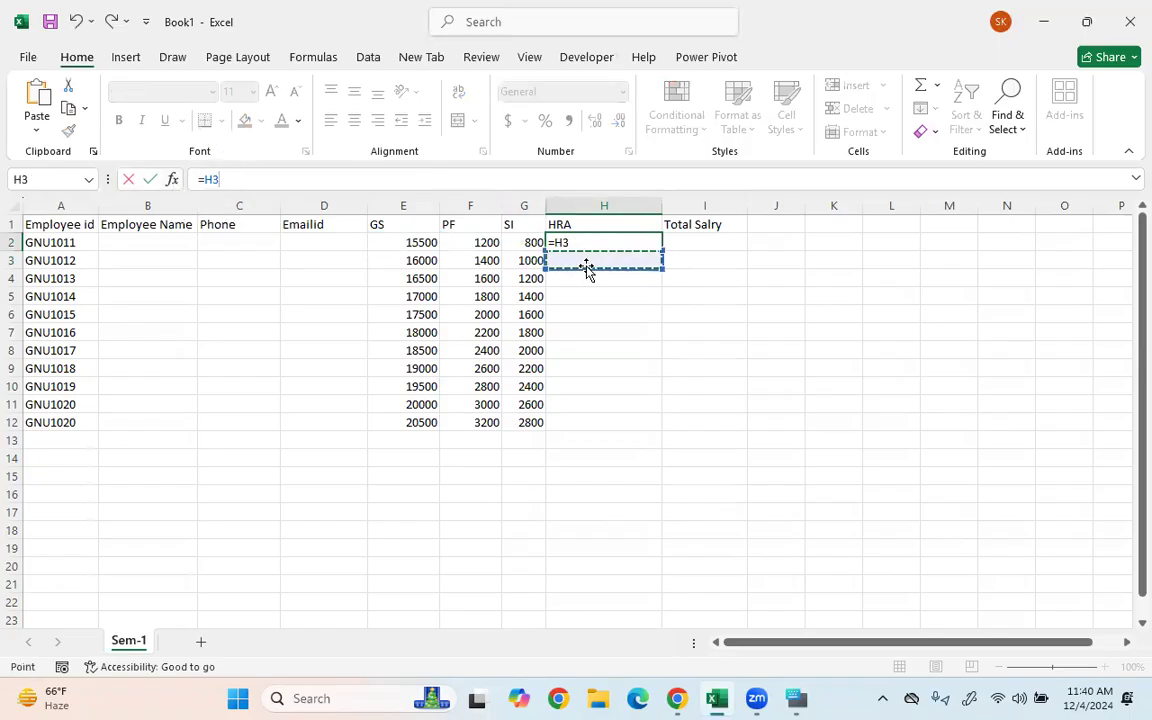
pyautogui.hotkey('ctrl', 'z')
pyautogui.press('Return')
# - Copy the HRA formula from H2 down to H12, giving 6200 through 8200
pyautogui.click(607, 245)
pyautogui.click(609, 268)
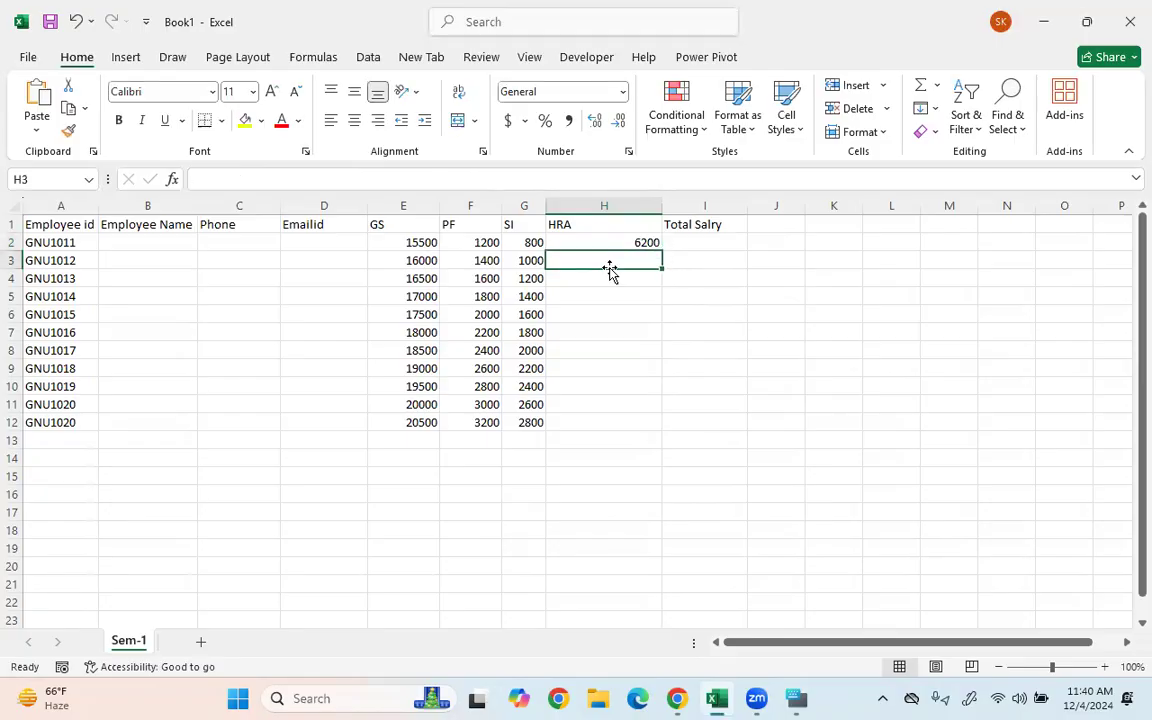
pyautogui.click(630, 242)
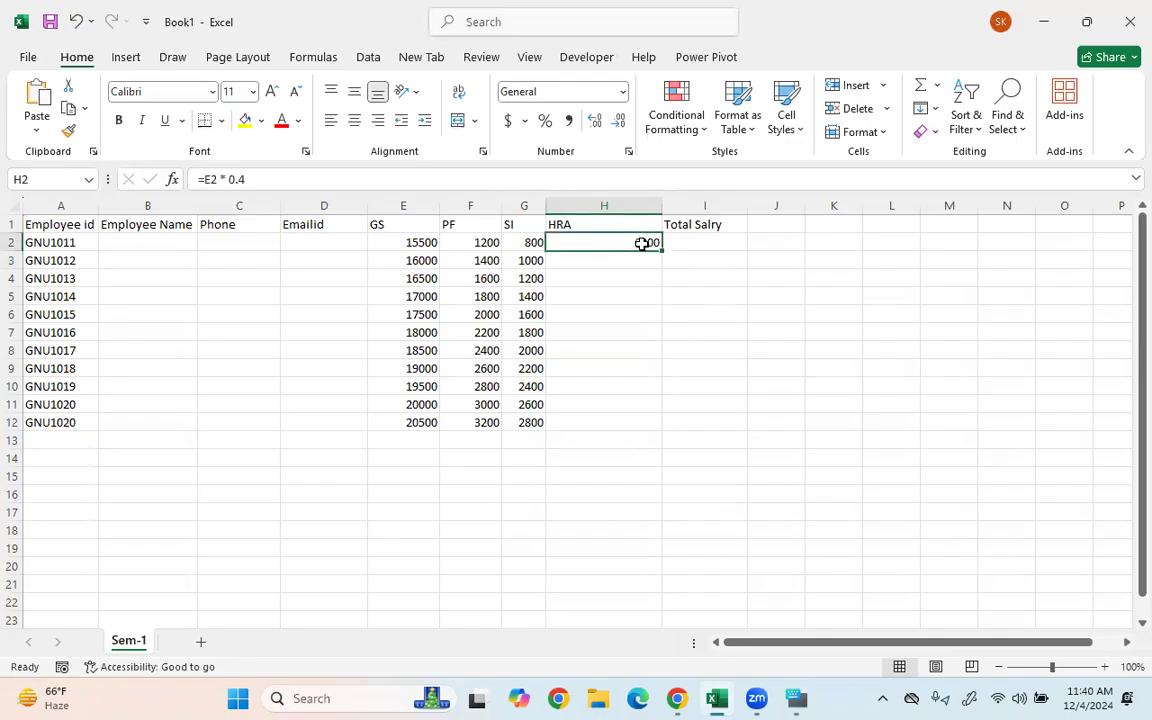
pyautogui.doubleClick(660, 248)
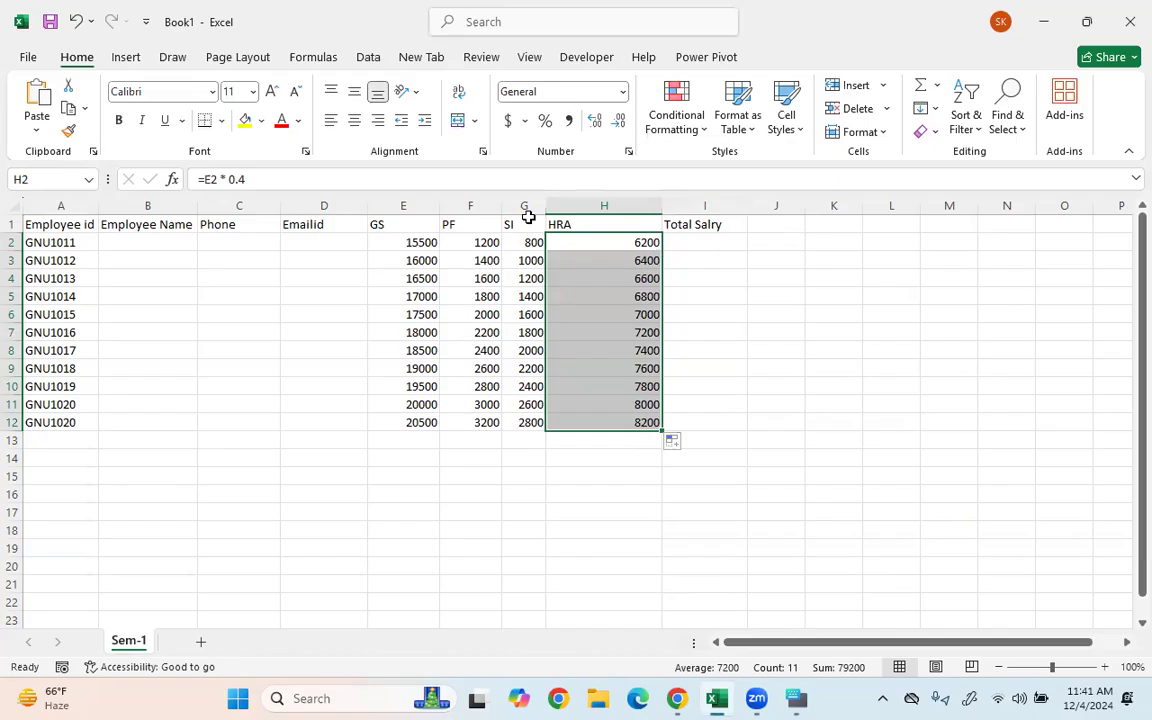
pyautogui.click(426, 261)
# - Enter 67000 as GNU1012's GS and check the HRA formulas in H2 and H3
pyautogui.write('67000')
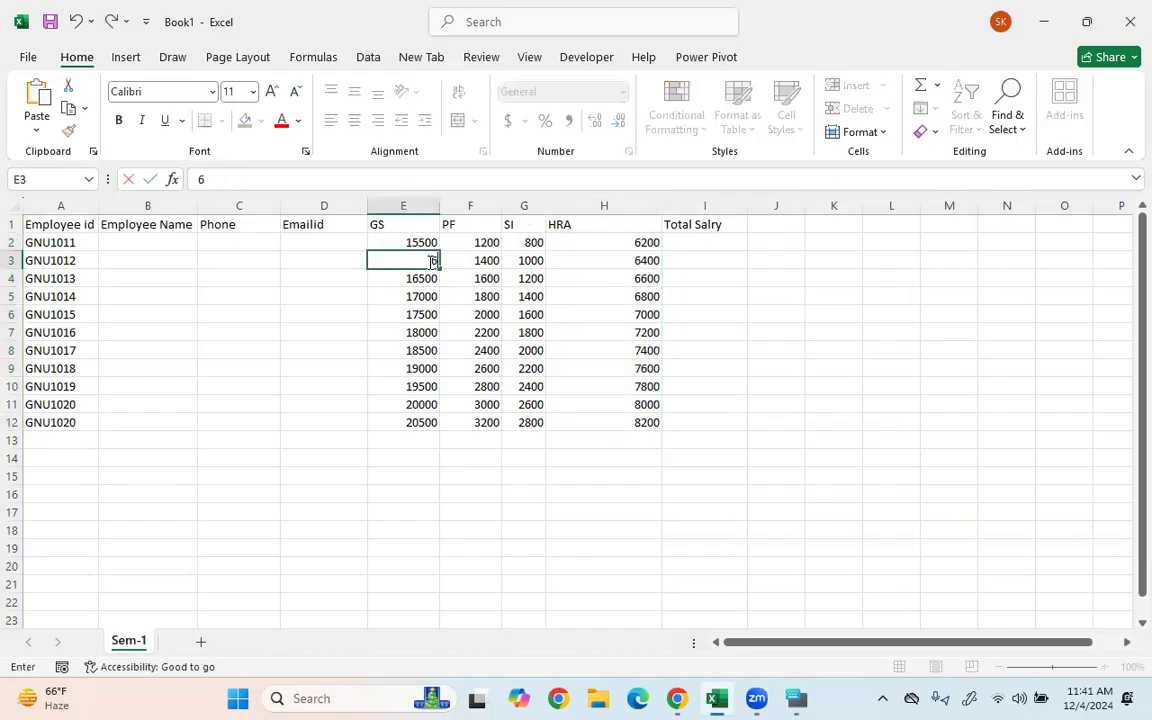
pyautogui.press('Return')
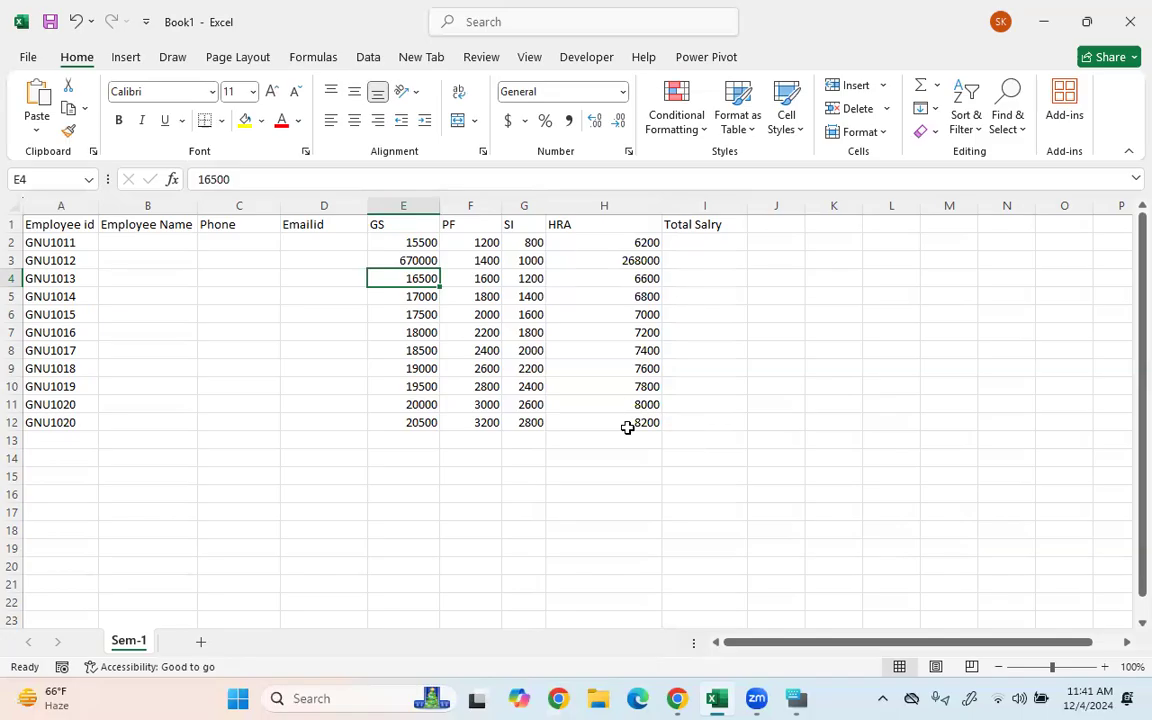
pyautogui.click(612, 261)
pyautogui.click(617, 240)
pyautogui.click(392, 244)
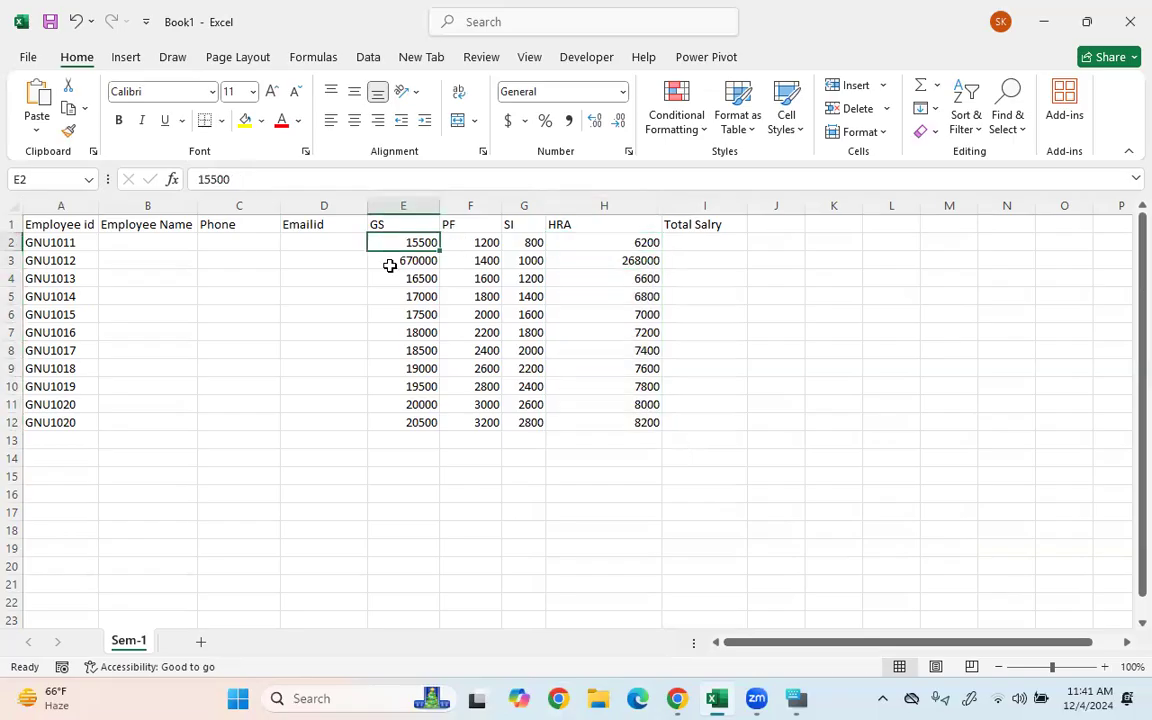
pyautogui.click(402, 298)
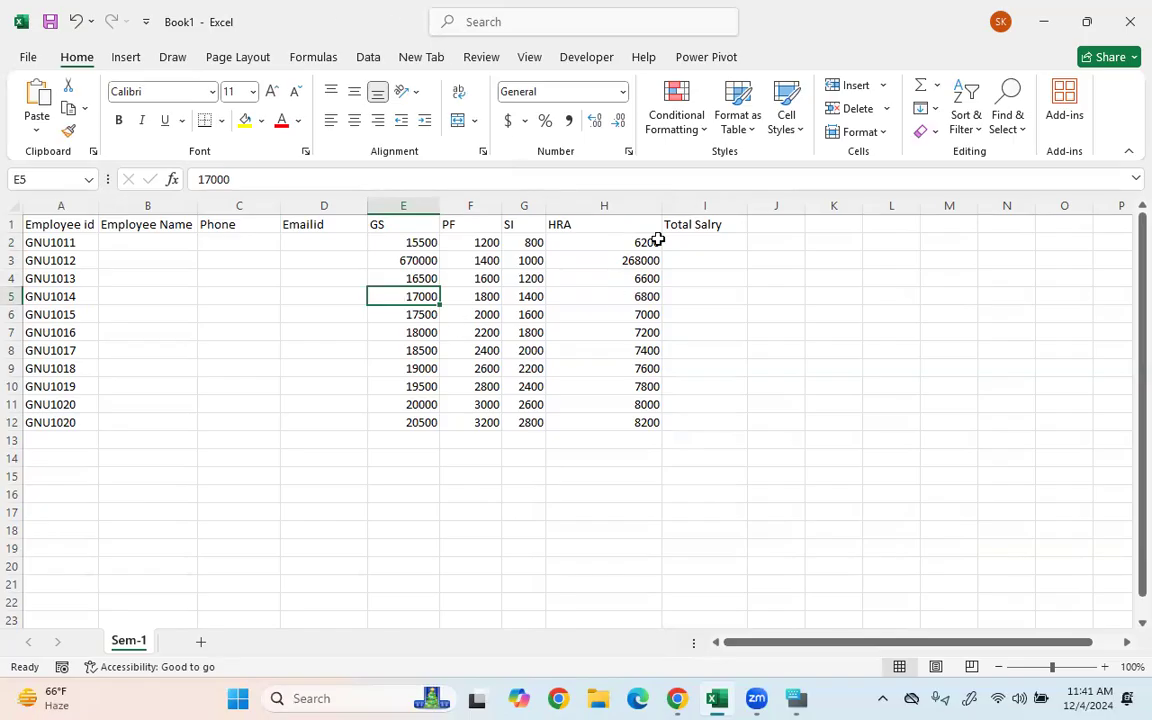
# - Try editing the 0.4 multiplier in H2's HRA formula, then undo the changes
pyautogui.click(615, 242)
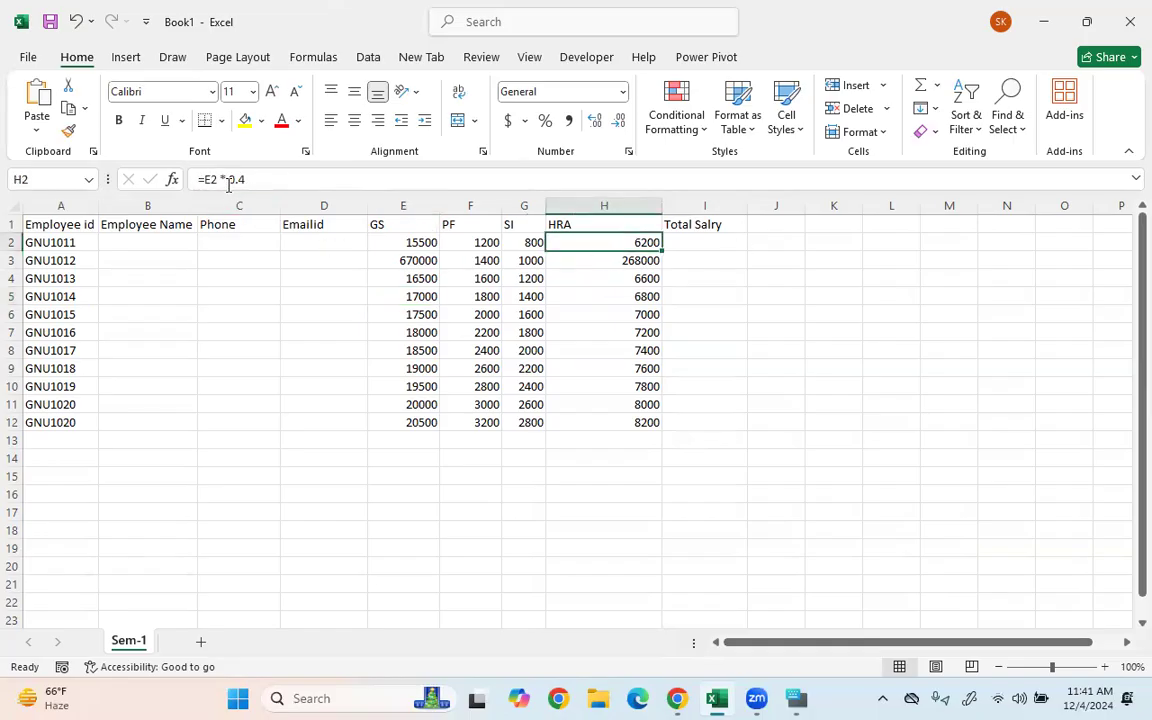
pyautogui.click(232, 179)
pyautogui.moveTo(228, 179); pyautogui.dragTo(405, 262)
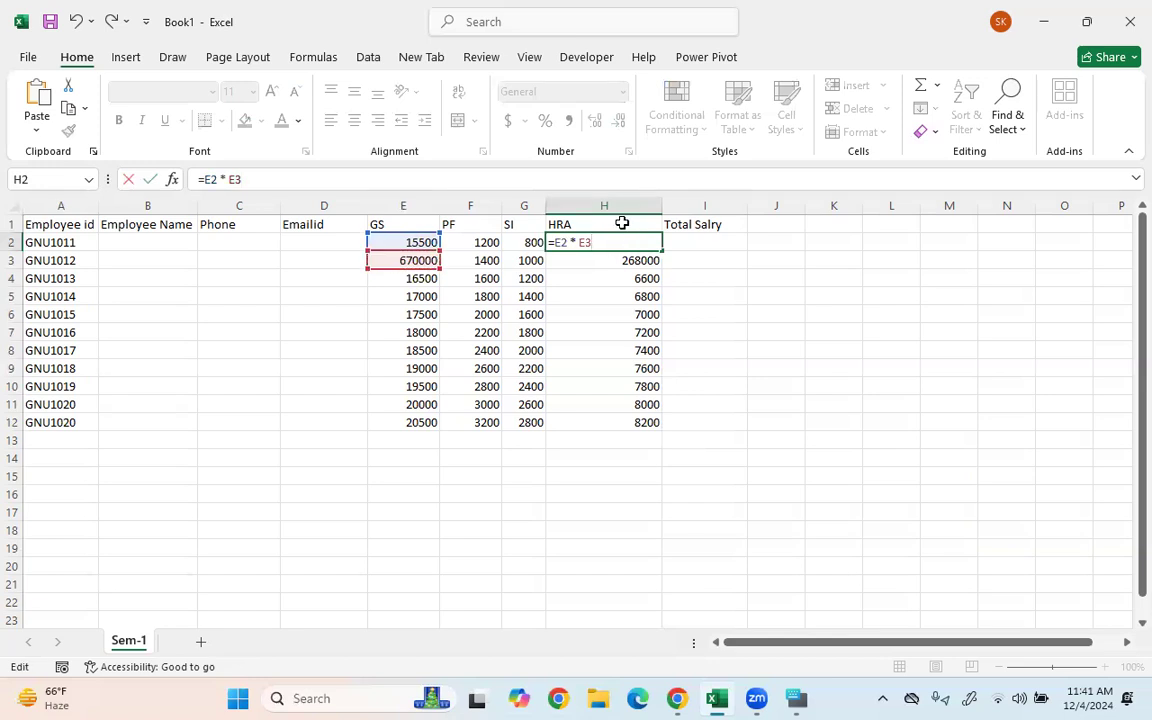
pyautogui.press('Return')
pyautogui.click(409, 260)
pyautogui.click(570, 263)
pyautogui.hotkey('ctrl', 'z')
pyautogui.hotkey('ctrl', 'z')
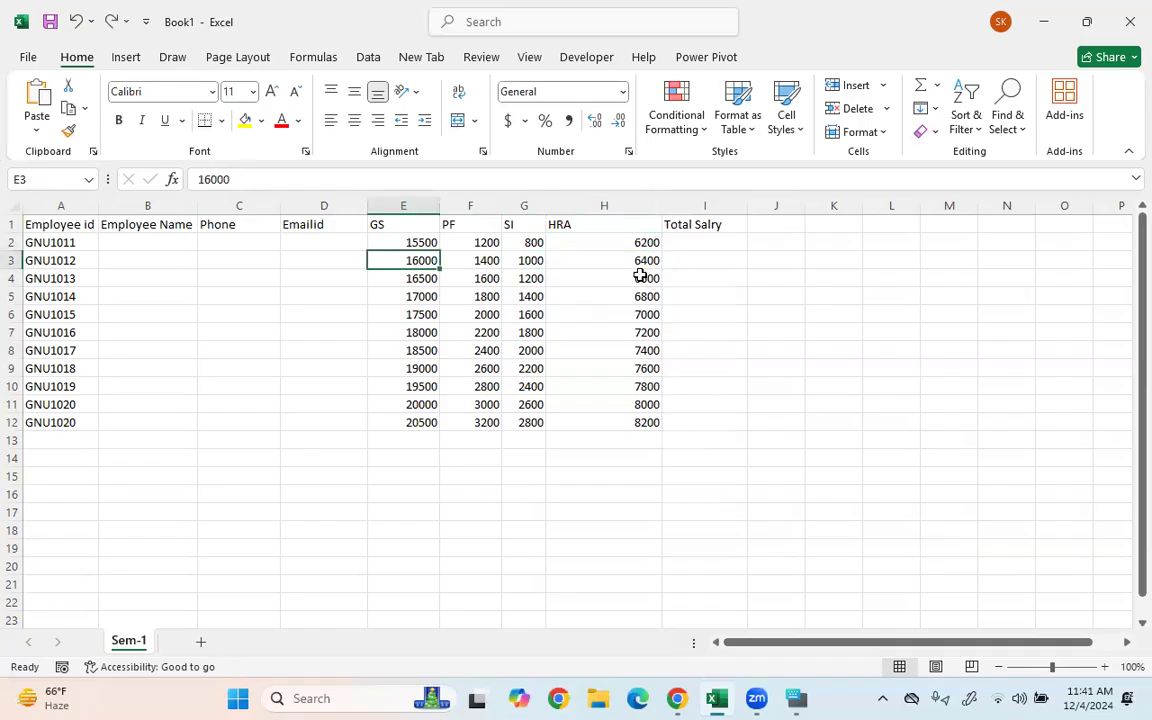
pyautogui.click(625, 278)
# - Set GS to 1800 for GNU1012 and 230000 for GNU1013
pyautogui.click(405, 275)
pyautogui.click(423, 260)
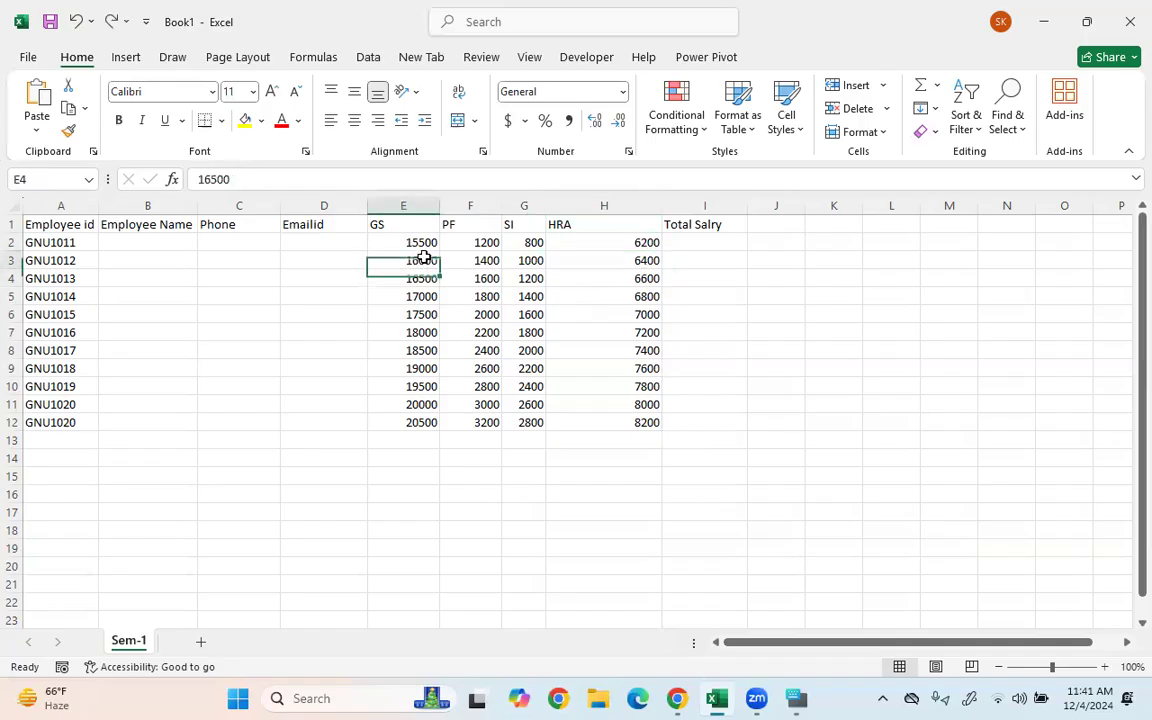
pyautogui.write('1800')
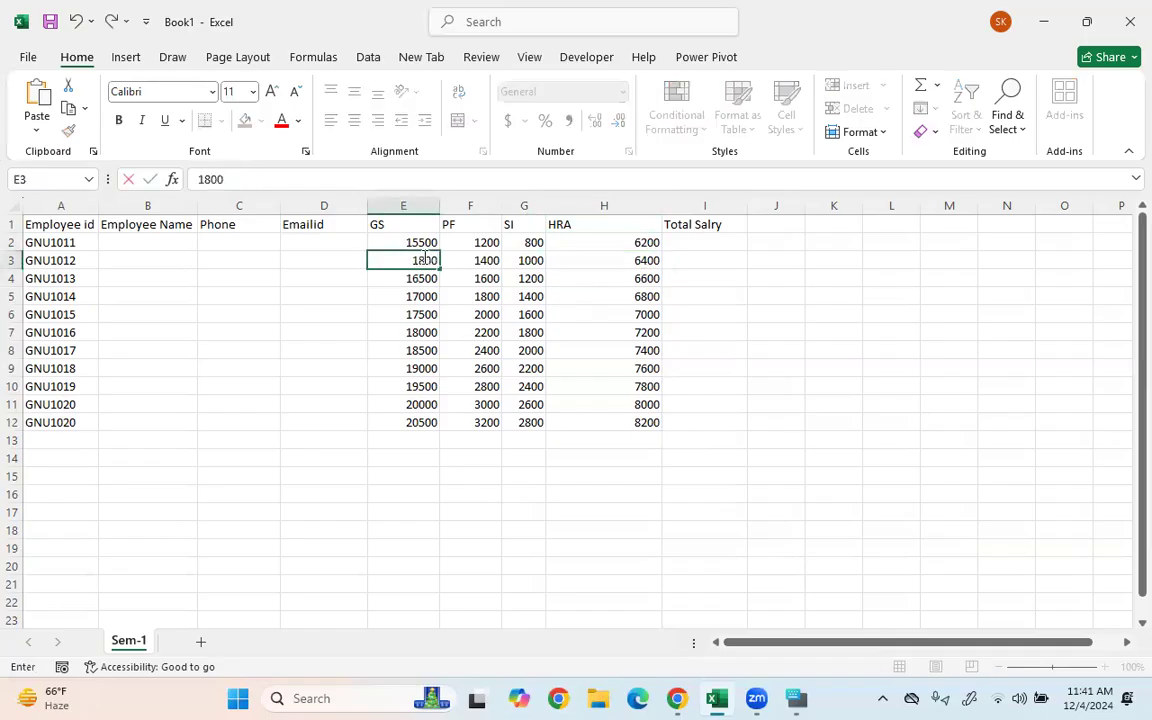
pyautogui.press('Return')
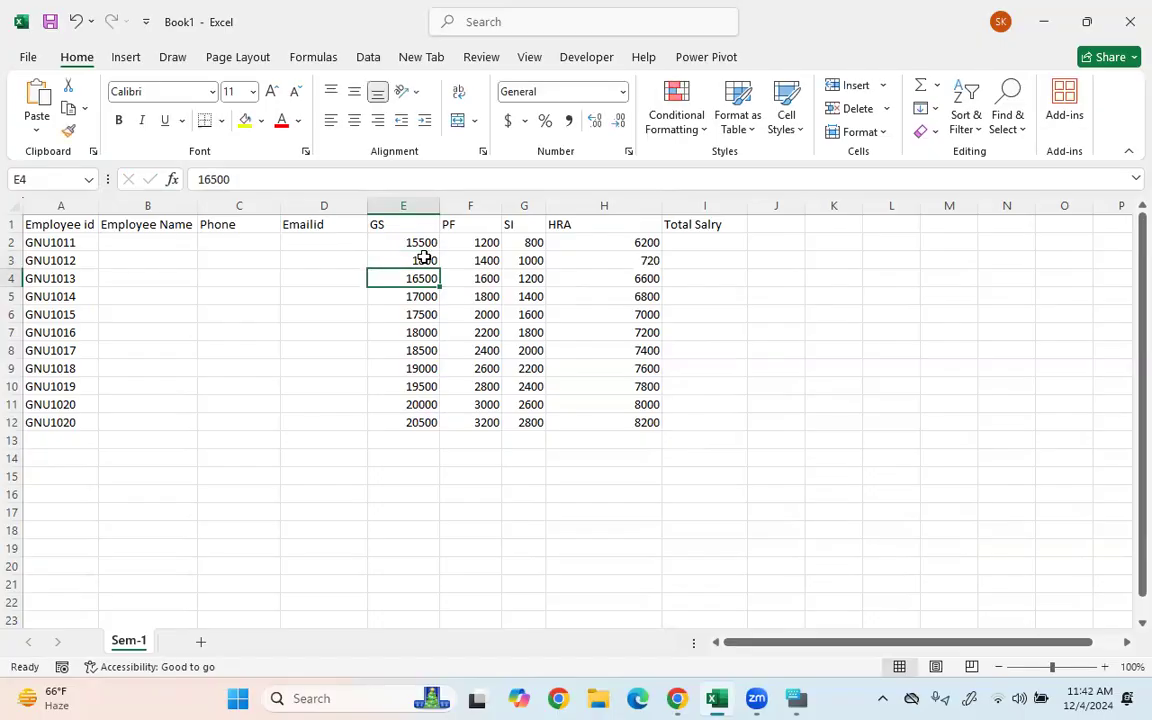
pyautogui.write('230000')
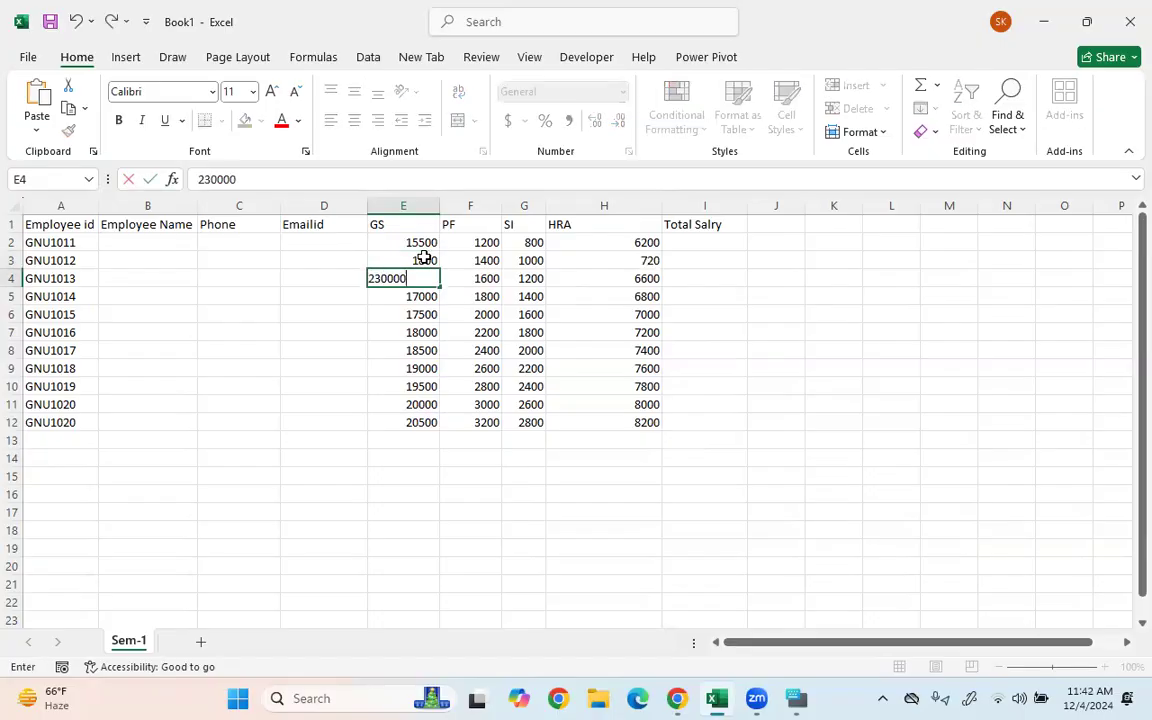
pyautogui.press('Return')
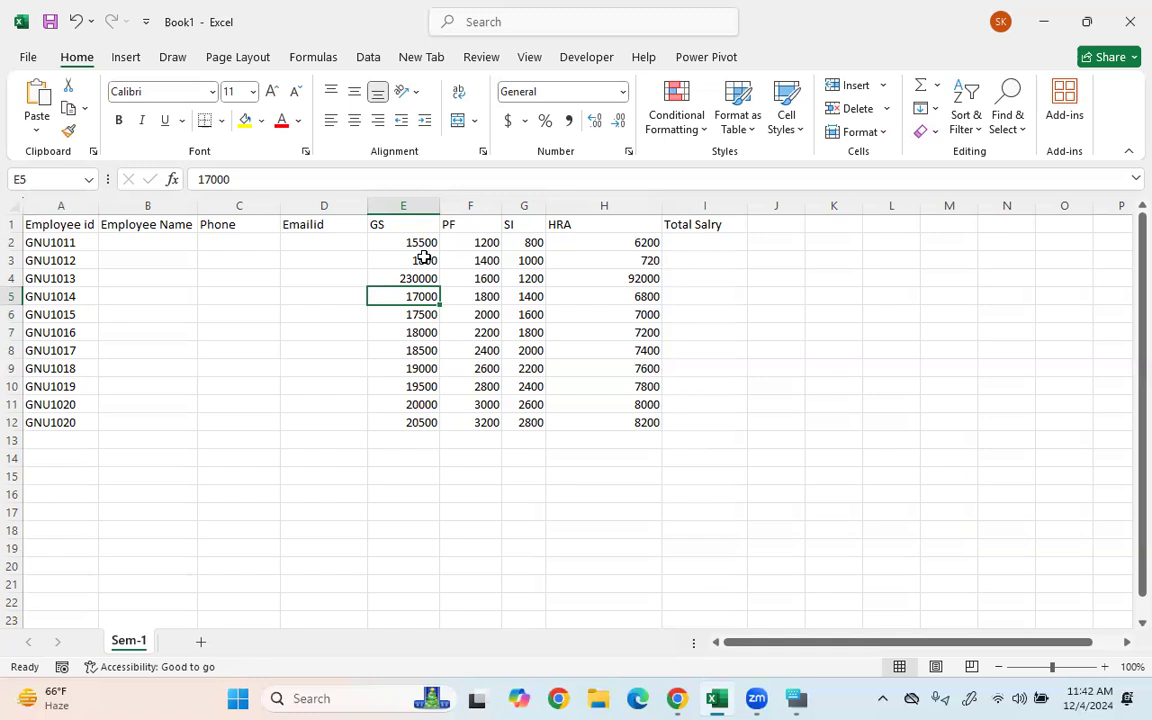
# - Undo the stray GS edits and fill H2's =E2 * 0.4 HRA formula down to H12
pyautogui.hotkey('ctrl', 'z')
pyautogui.hotkey('ctrl', 'z')
pyautogui.hotkey('ctrl', 'z')
pyautogui.click(425, 348)
pyautogui.click(642, 292)
pyautogui.click(640, 242)
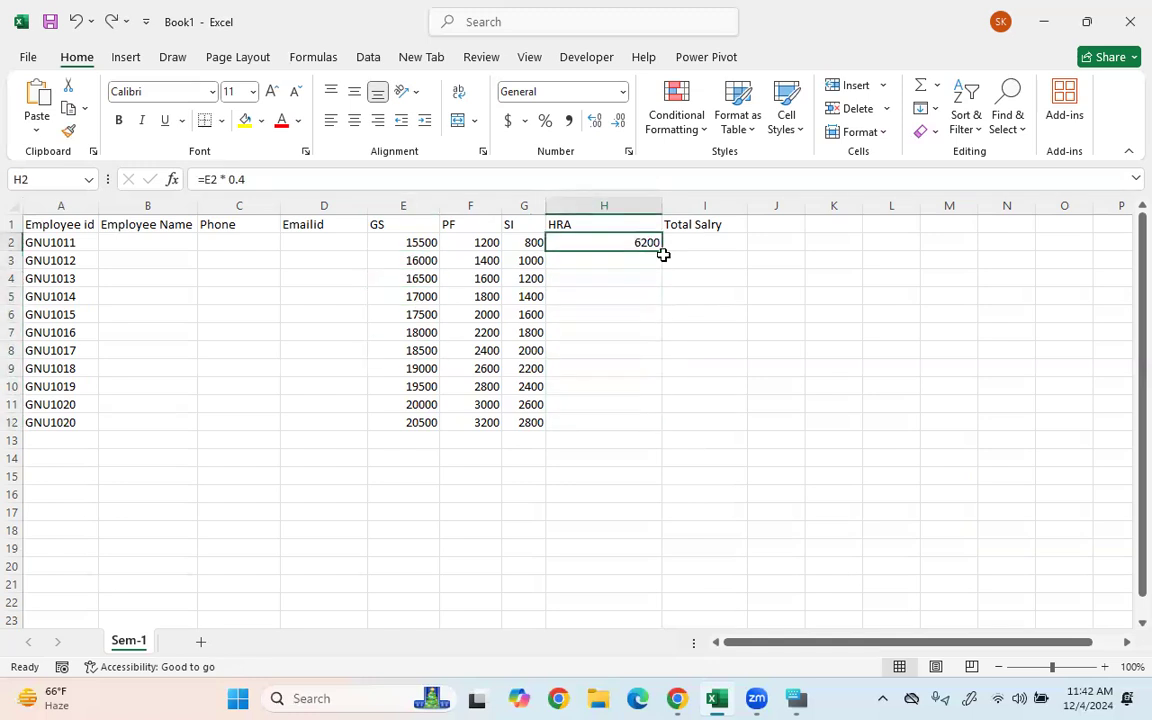
pyautogui.doubleClick(663, 255)
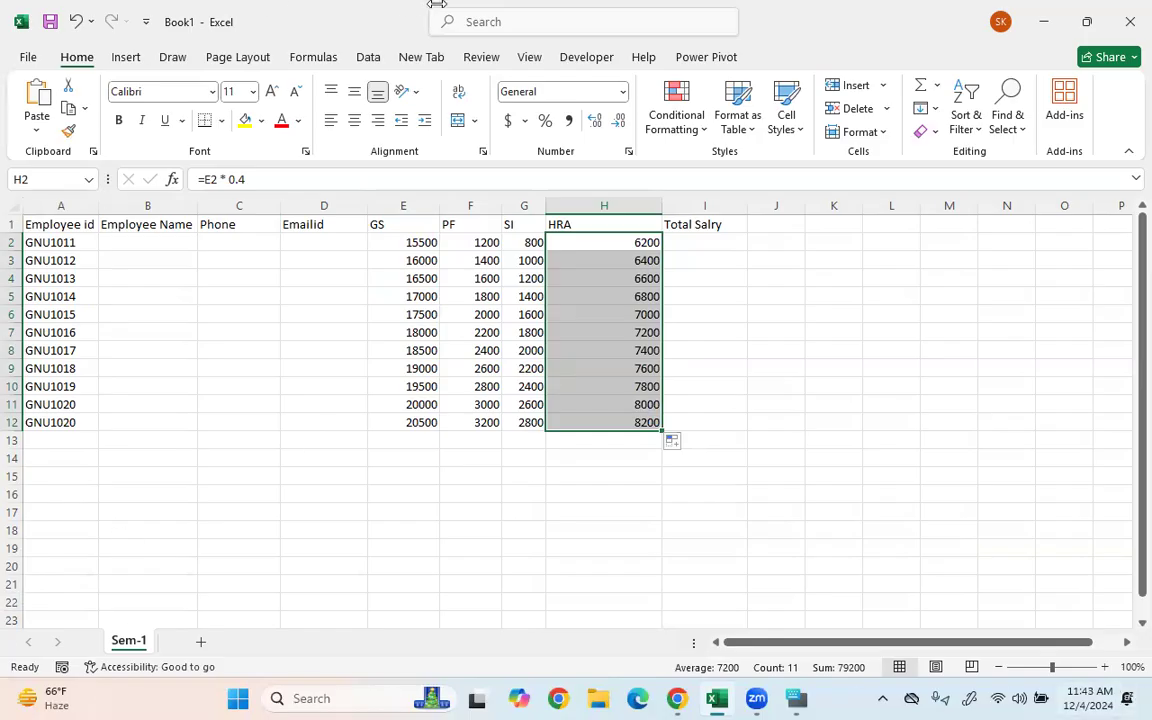
pyautogui.moveTo(661, 254); pyautogui.dragTo(728, 268)
# - Review row 2's GS, PF, SI and HRA values that the I2 total will add
pyautogui.click(728, 268)
pyautogui.click(674, 240)
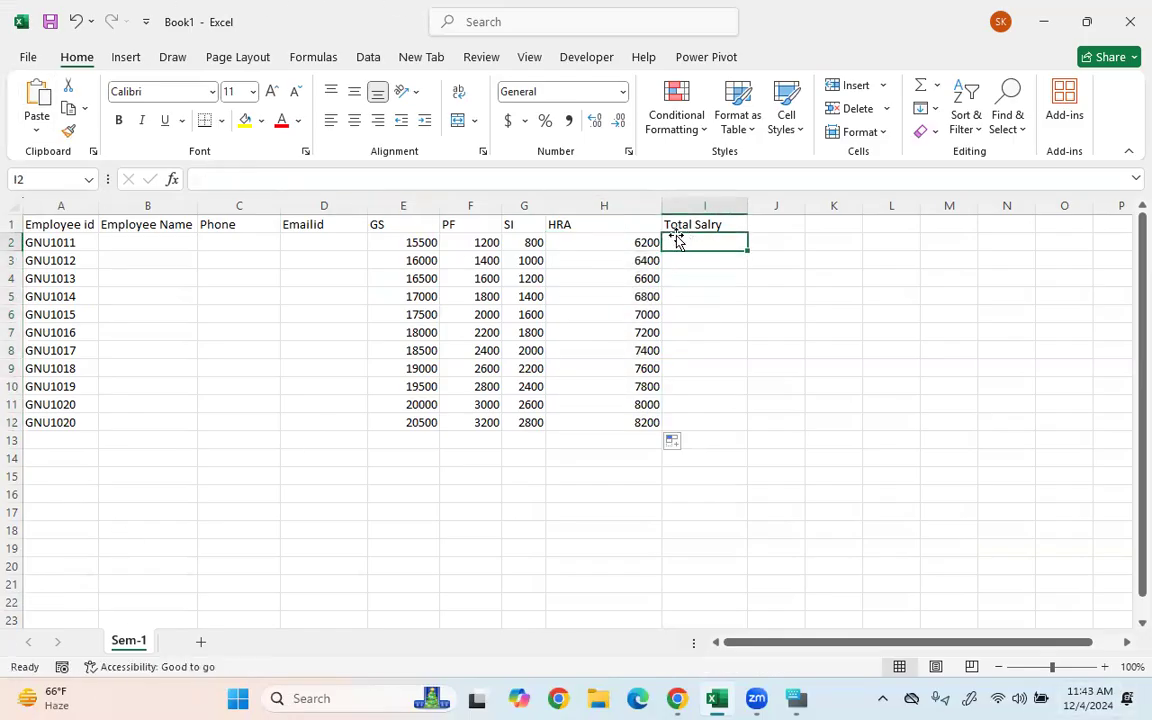
pyautogui.click(411, 262)
pyautogui.moveTo(395, 246); pyautogui.dragTo(651, 244)
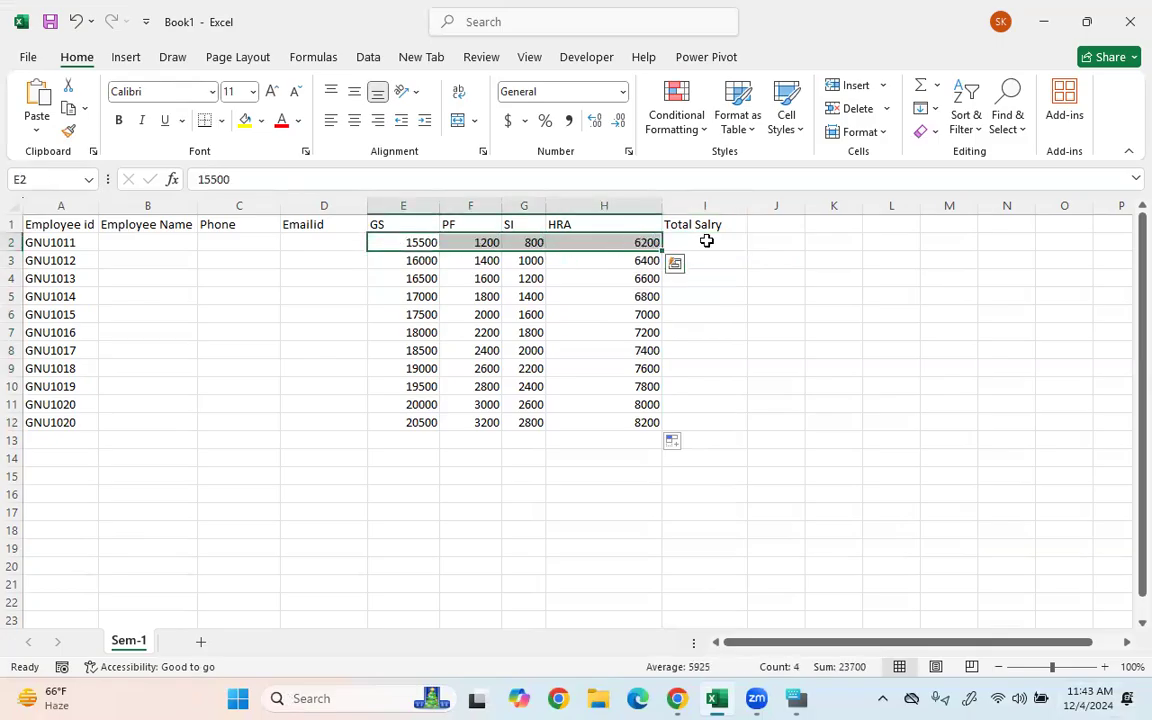
pyautogui.click(712, 240)
pyautogui.click(419, 243)
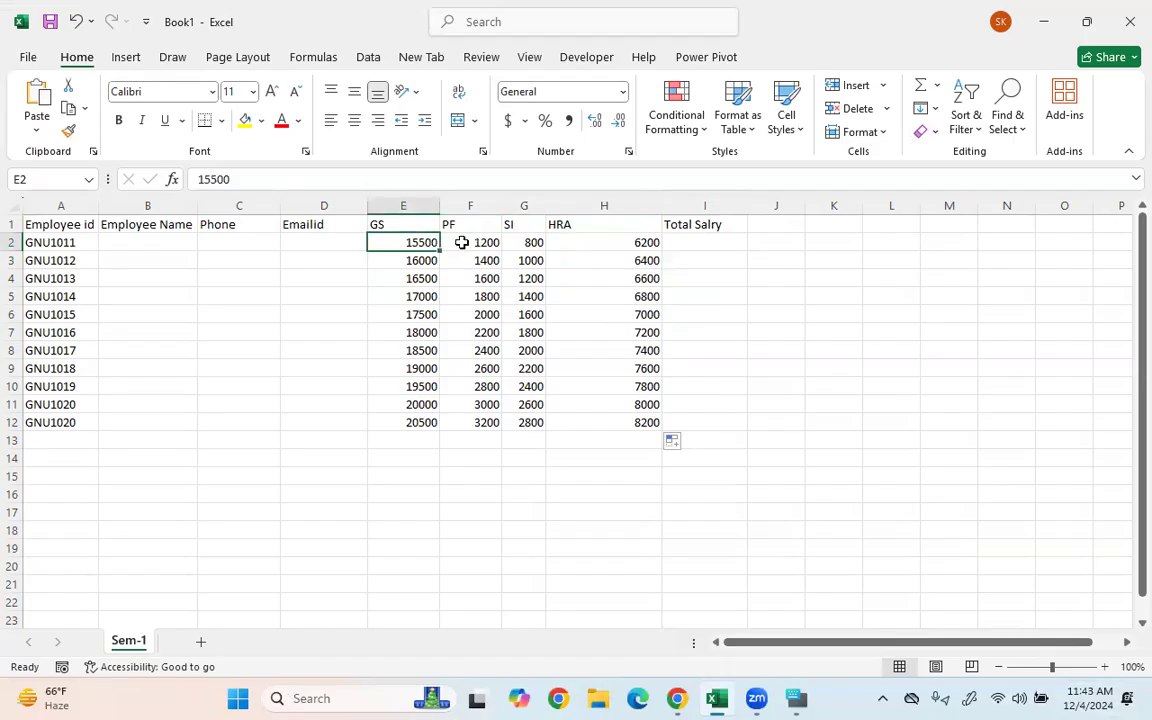
pyautogui.click(462, 242)
pyautogui.click(524, 242)
pyautogui.click(570, 240)
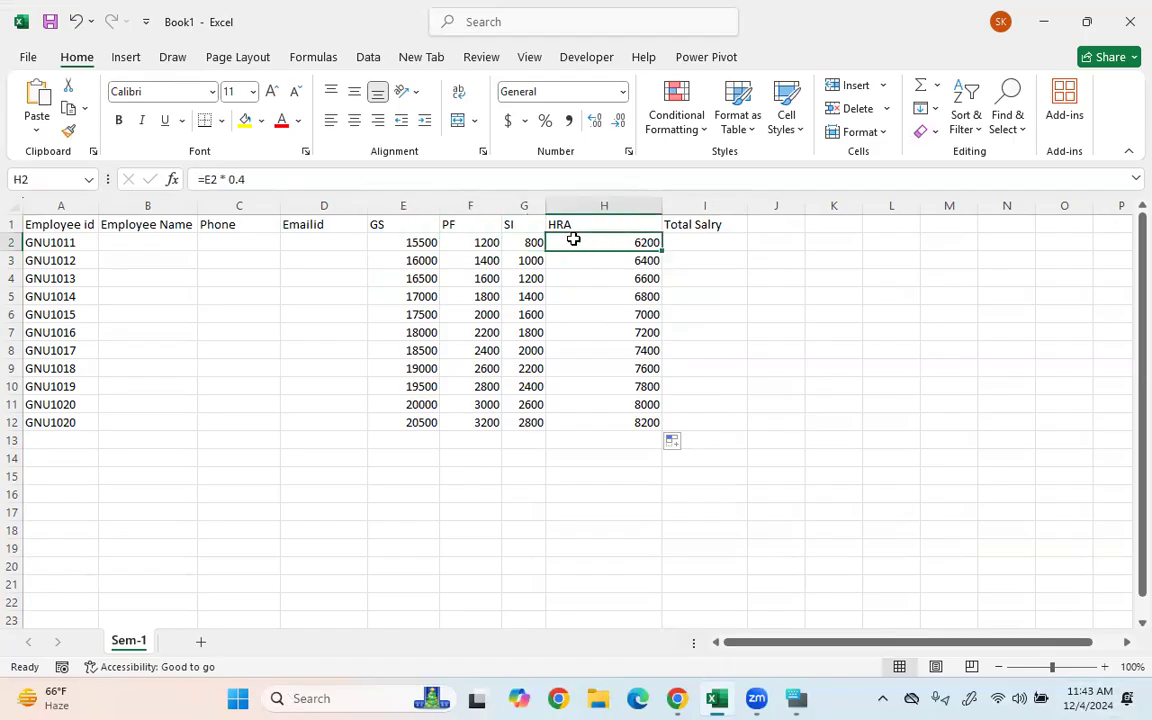
# - Enter the Total Salry formula =E2+D2+F2+G2+H2 in I2
pyautogui.click(676, 245)
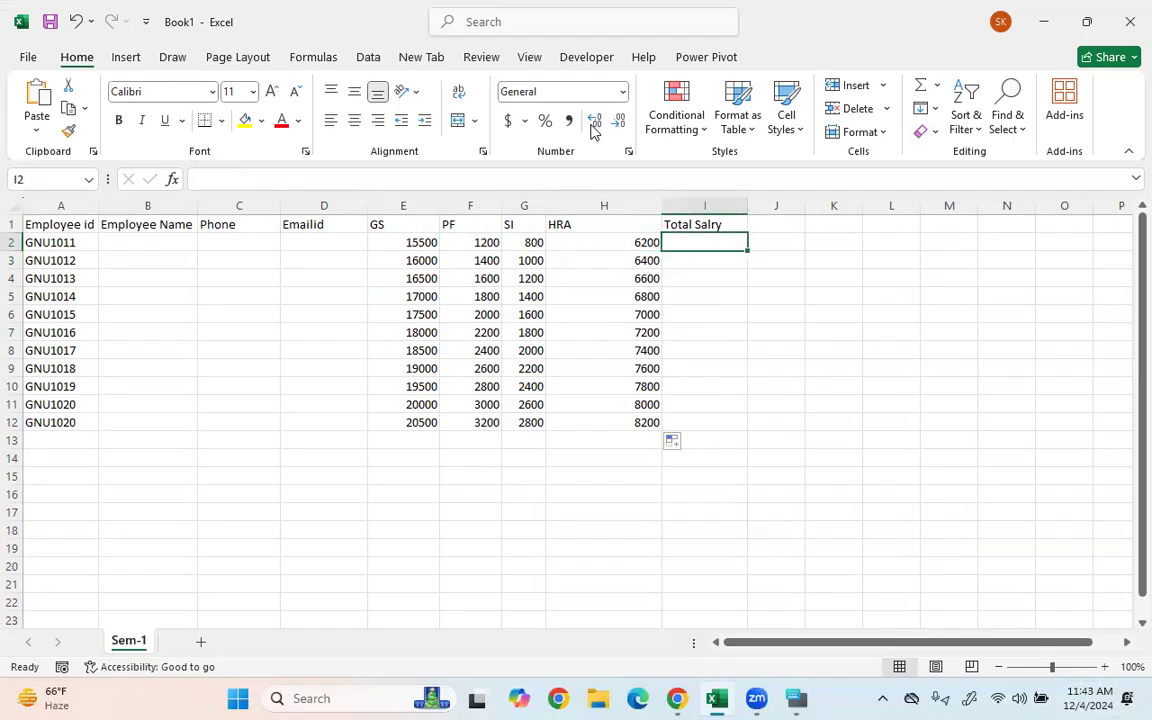
pyautogui.write('=')
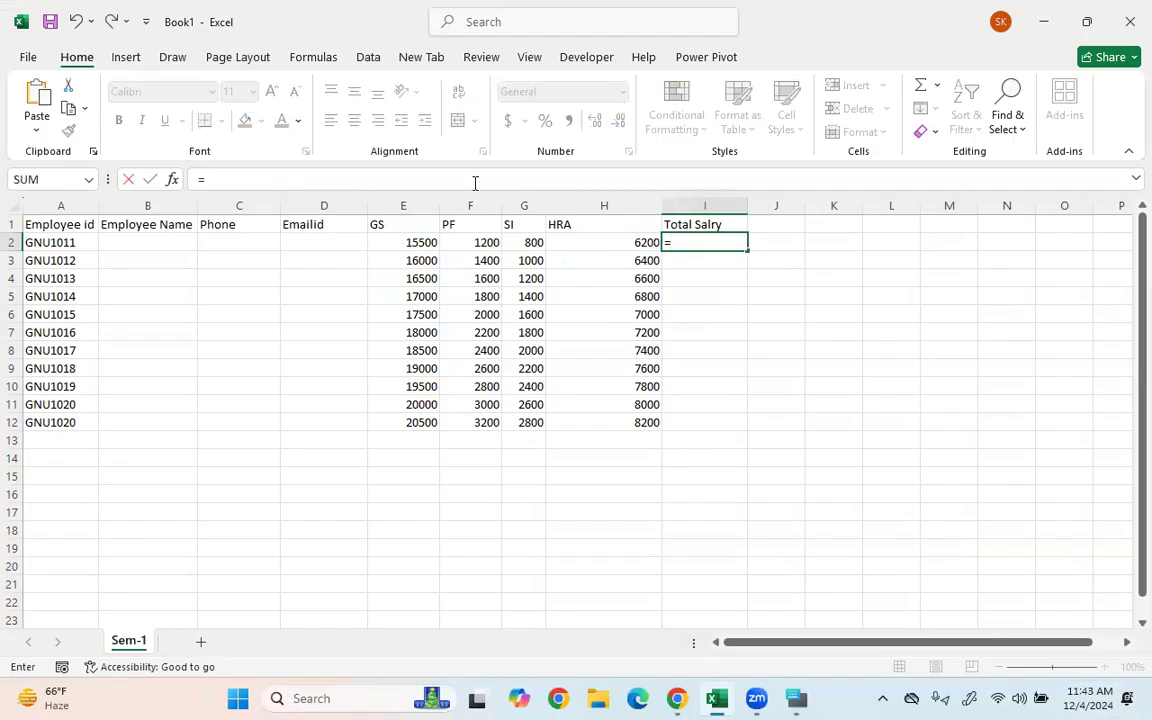
pyautogui.click(397, 242)
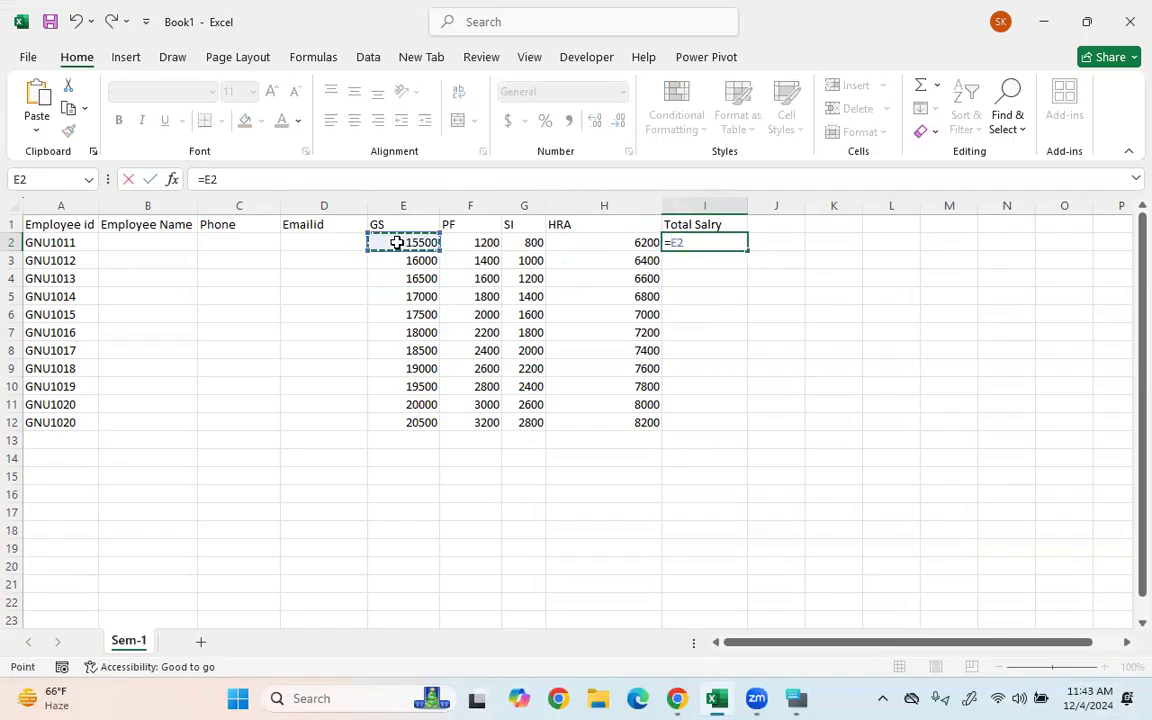
pyautogui.write('+')
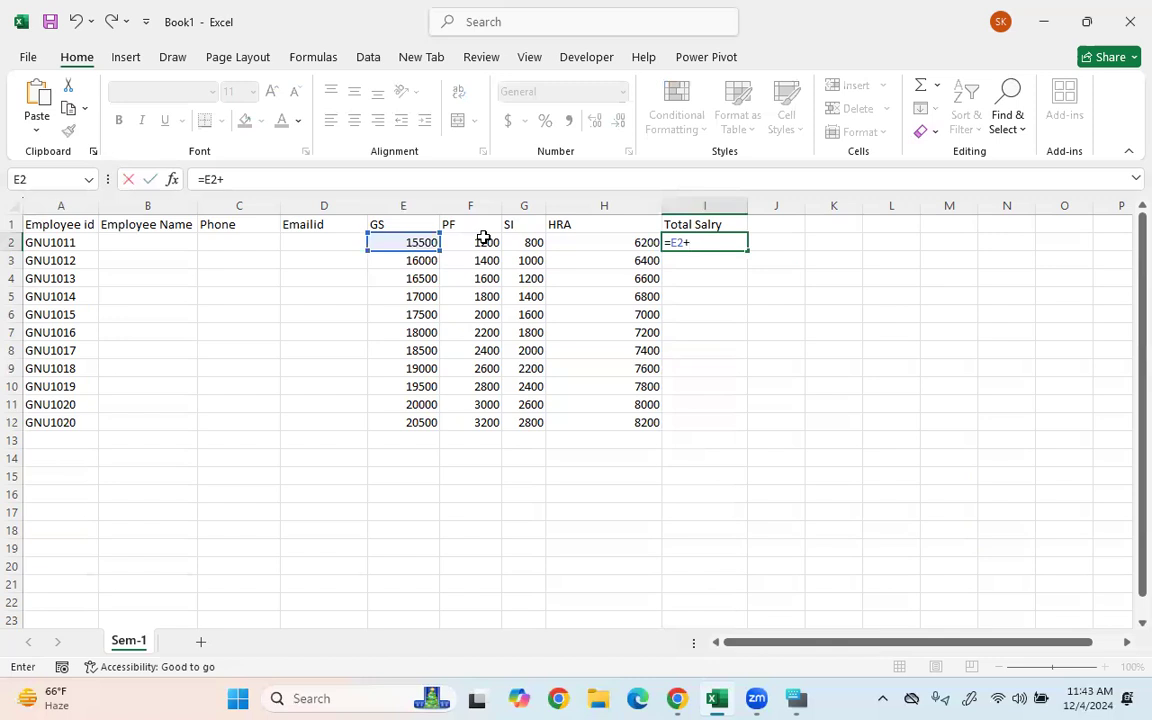
pyautogui.click(488, 241)
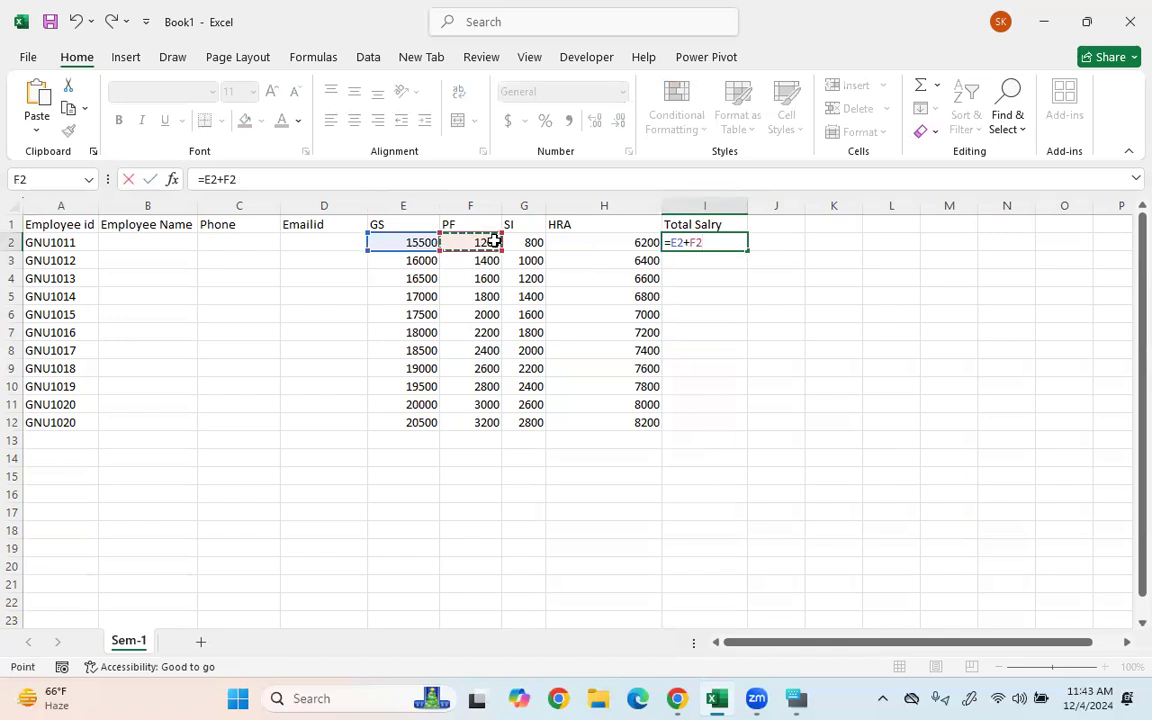
pyautogui.press('Left')
pyautogui.press('Left')
pyautogui.write('+')
pyautogui.press('Left')
pyautogui.press('Left')
pyautogui.press('Left')
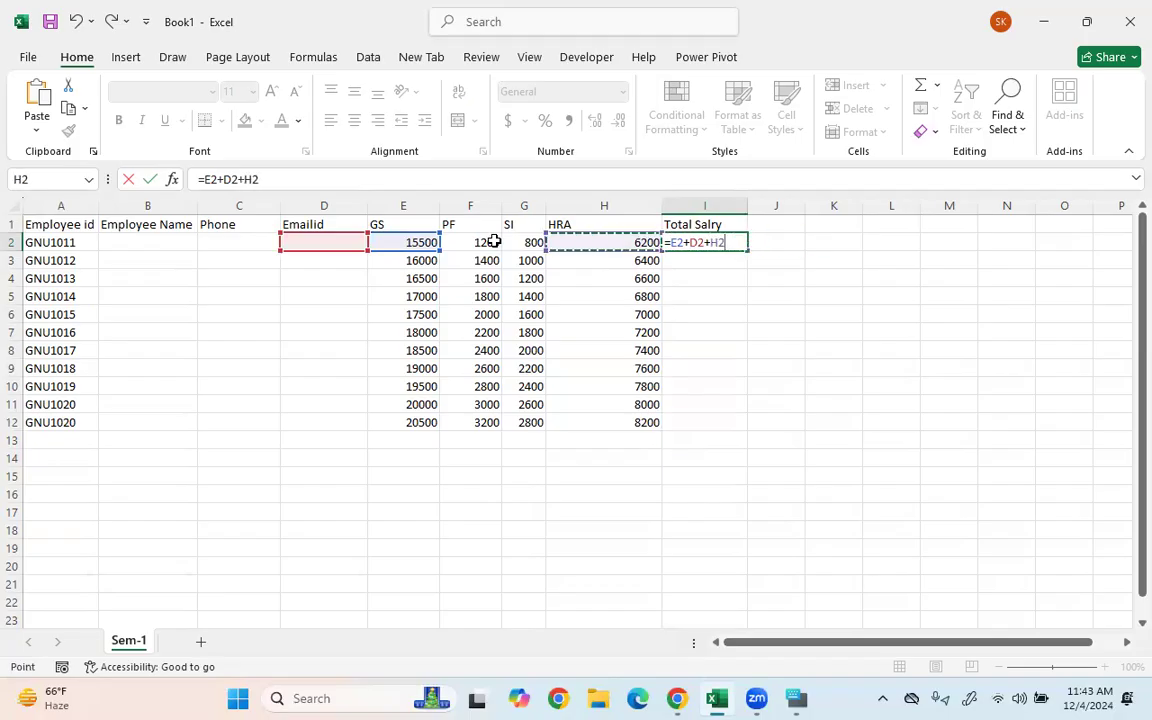
pyautogui.write('+')
pyautogui.press('Left')
pyautogui.press('Left')
pyautogui.write('+')
pyautogui.press('Left')
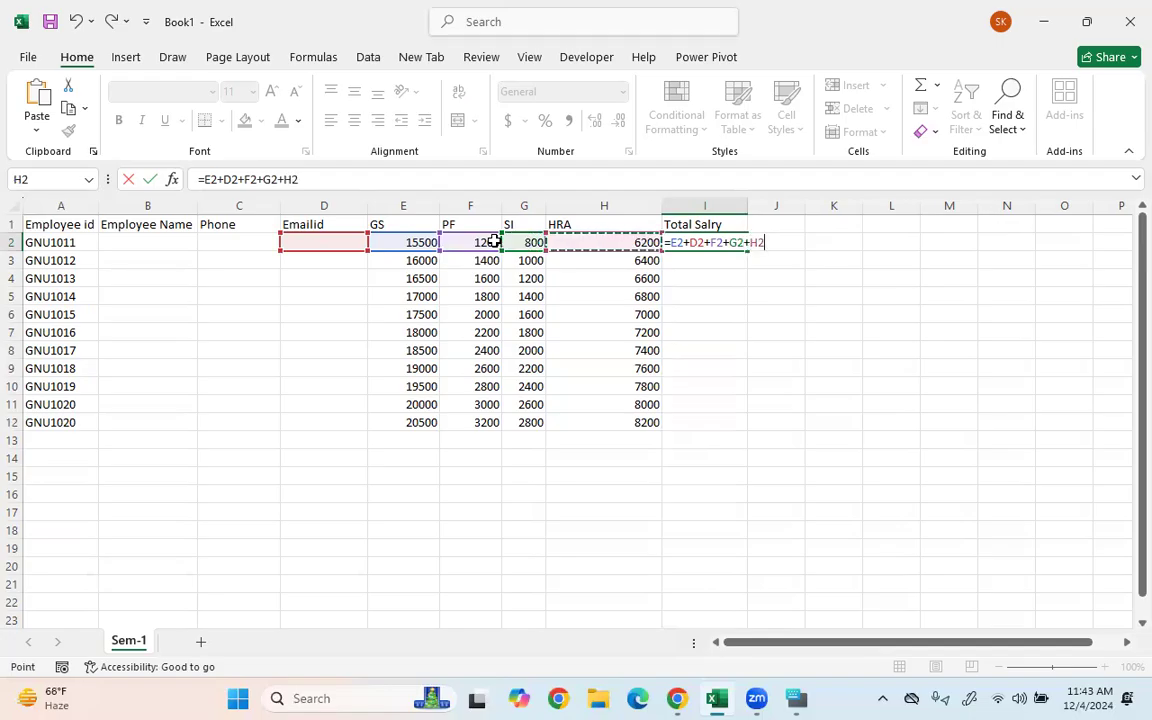
pyautogui.press('Return')
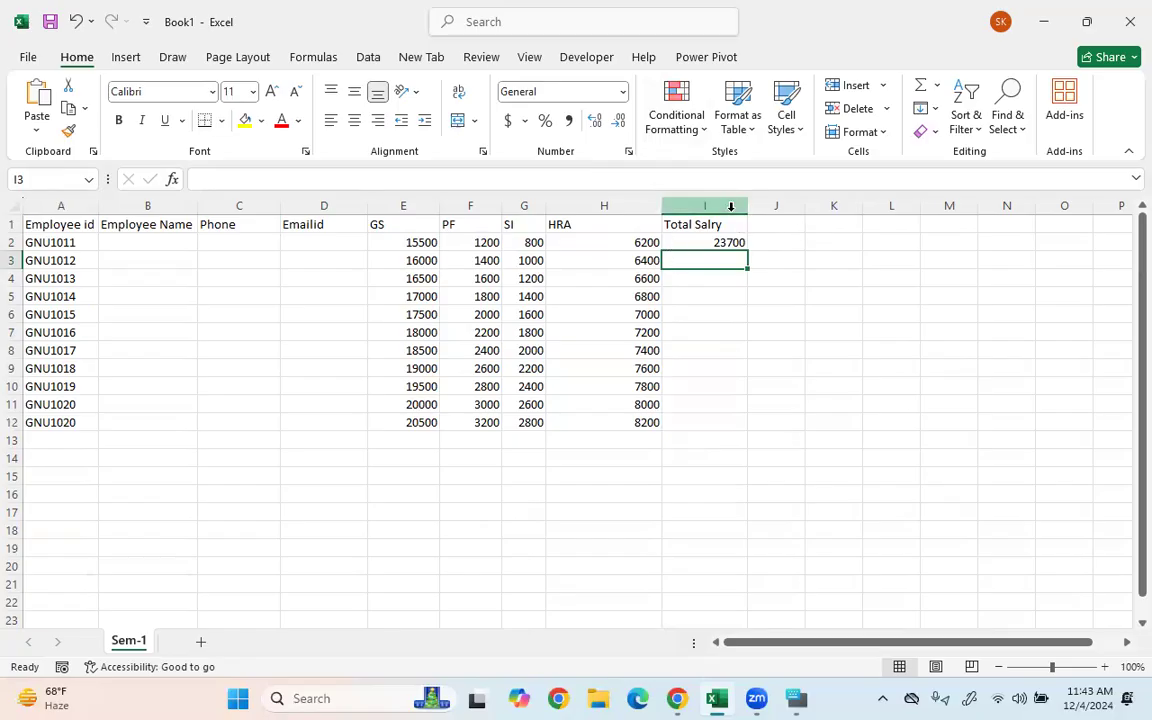
# - Copy the I2 total down to I12 and spot-check the values in rows 9 and 10
pyautogui.click(684, 243)
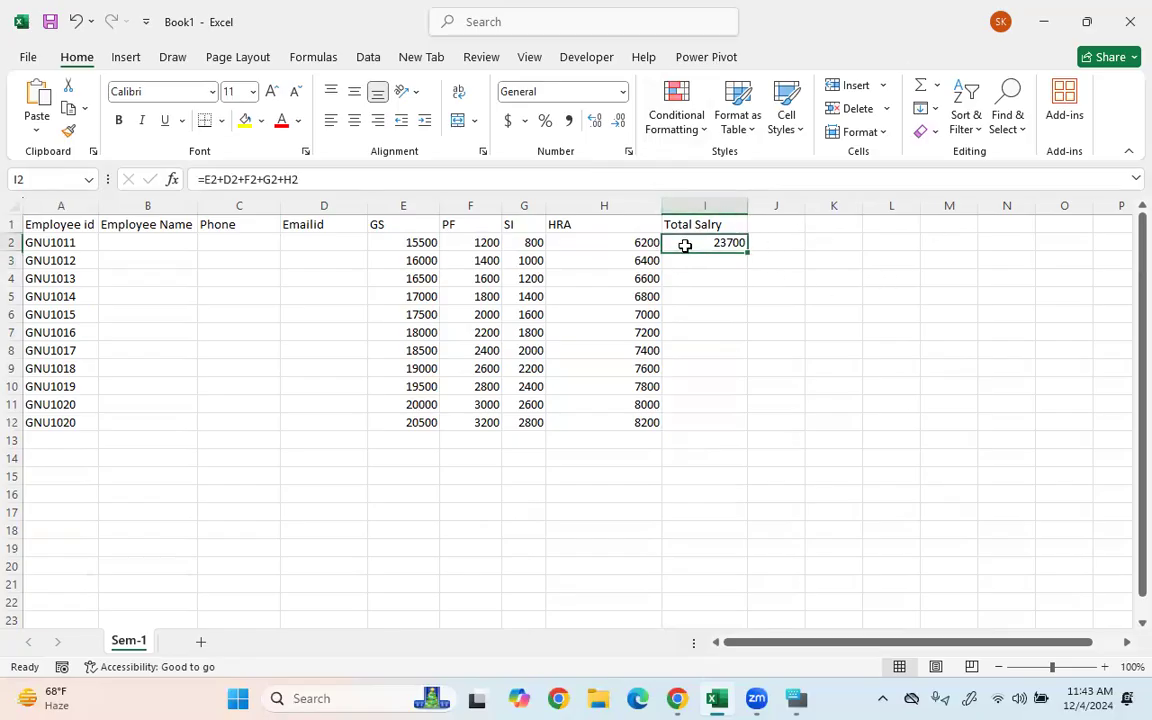
pyautogui.doubleClick(747, 254)
pyautogui.click(821, 384)
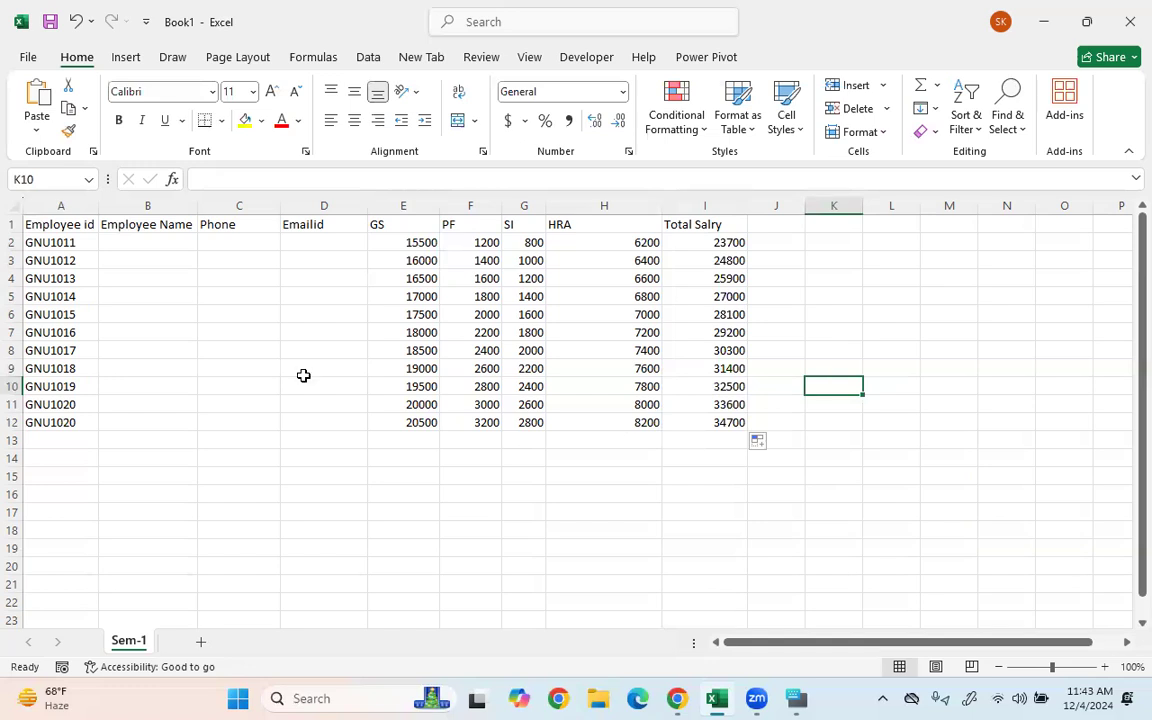
pyautogui.click(408, 385)
pyautogui.click(731, 369)
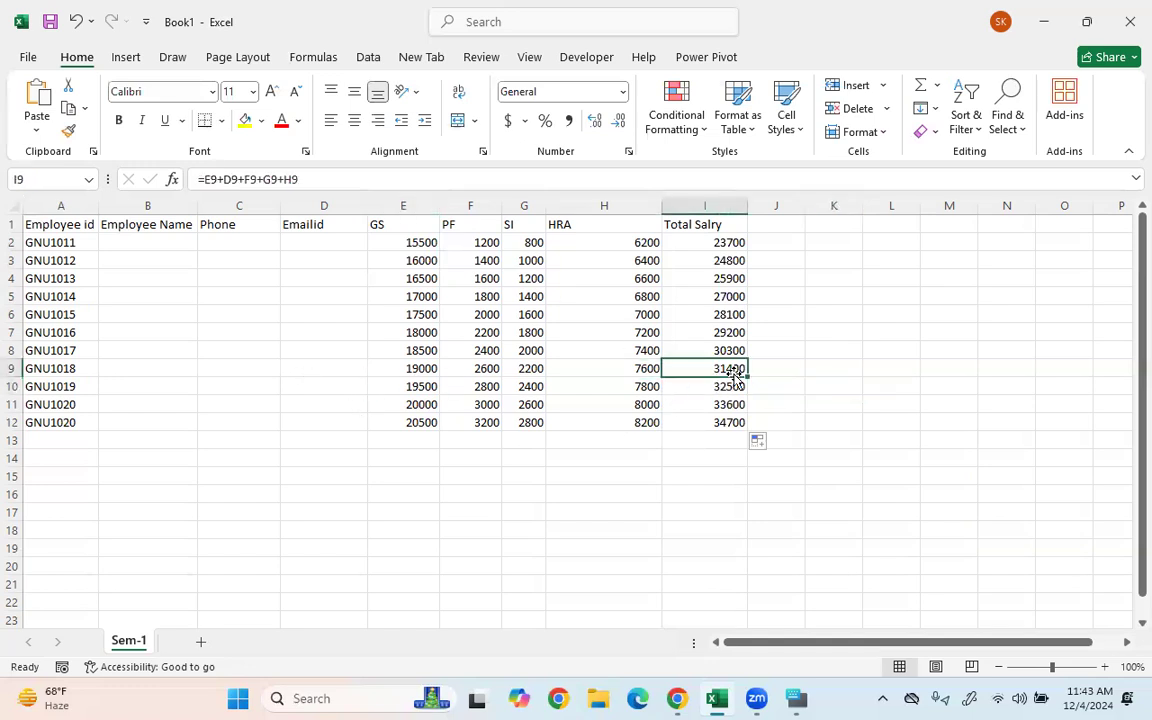
pyautogui.click(620, 366)
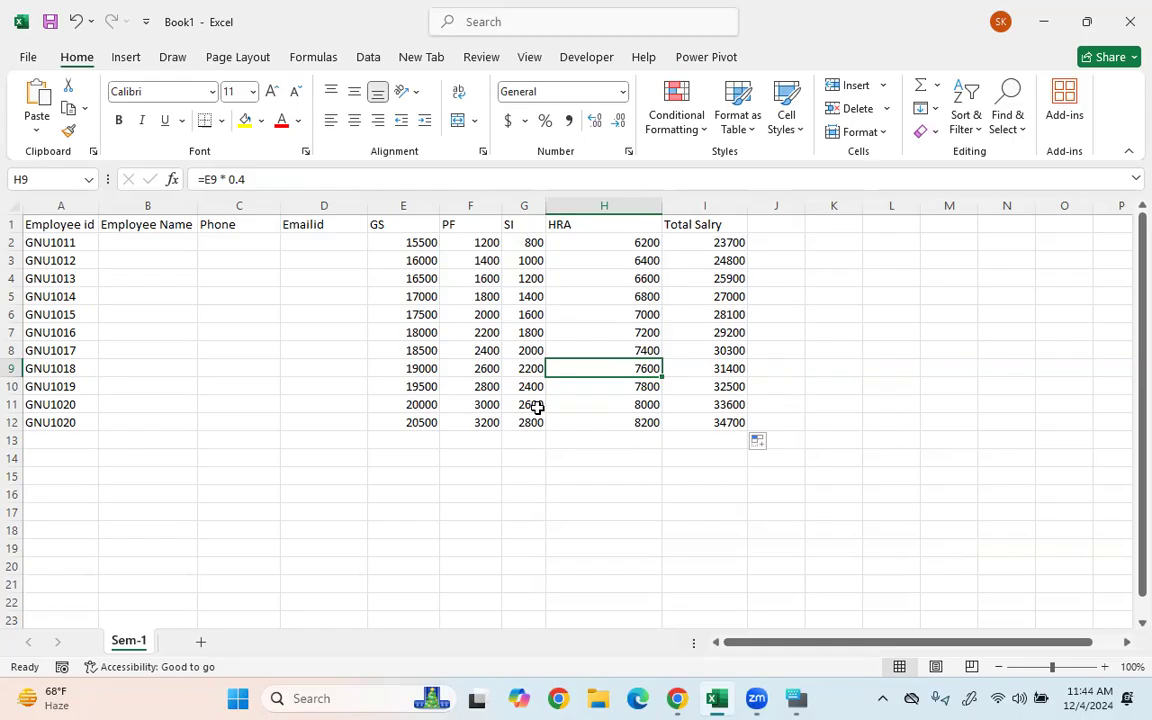
pyautogui.click(740, 406)
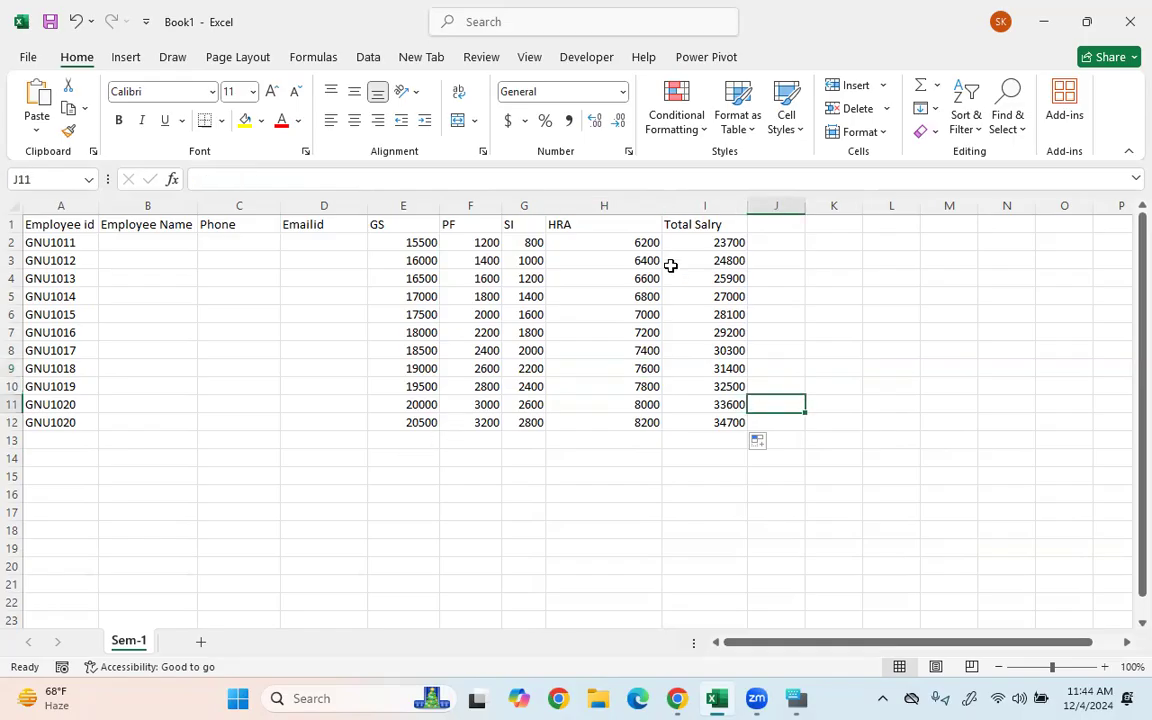
pyautogui.click(682, 259)
pyautogui.click(120, 349)
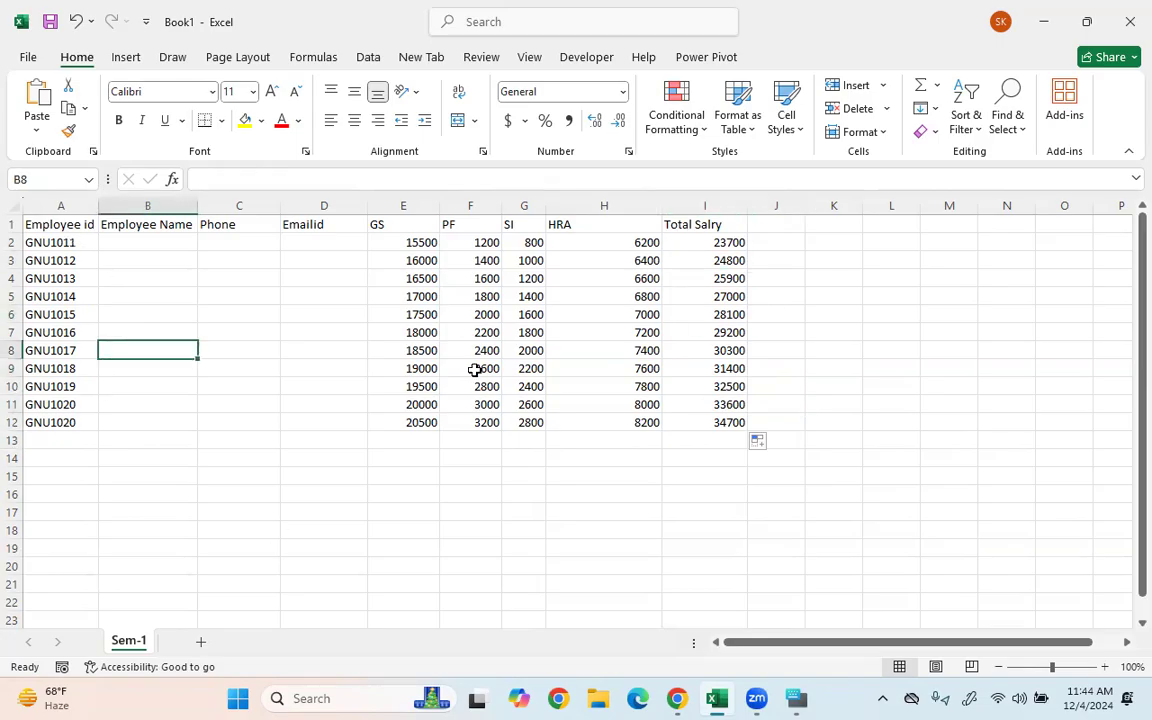
pyautogui.click(414, 424)
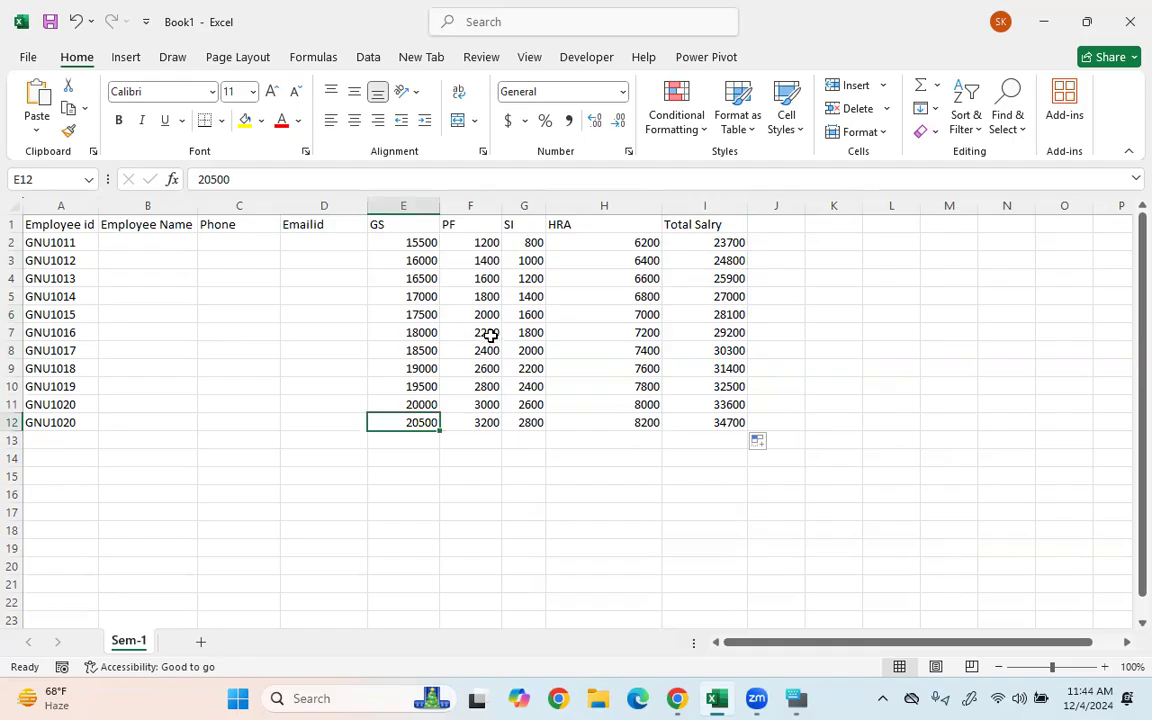
pyautogui.click(50, 226)
pyautogui.click(239, 226)
pyautogui.click(62, 226)
pyautogui.click(239, 315)
pyautogui.click(411, 333)
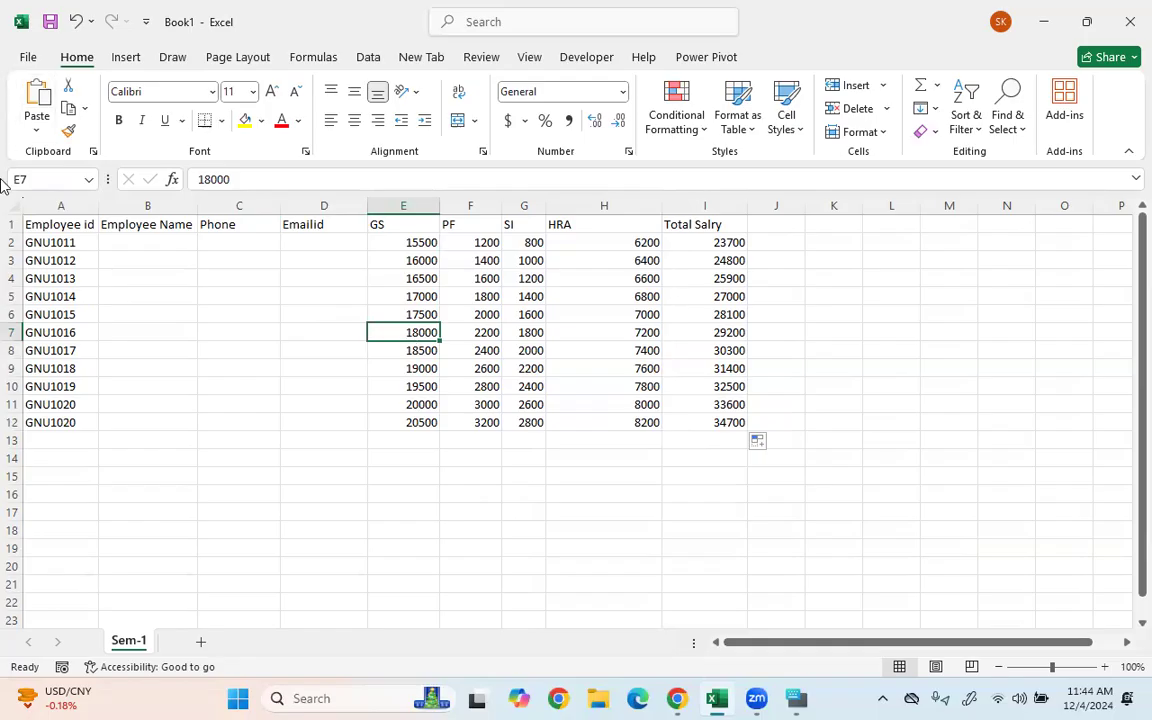
pyautogui.click(55, 348)
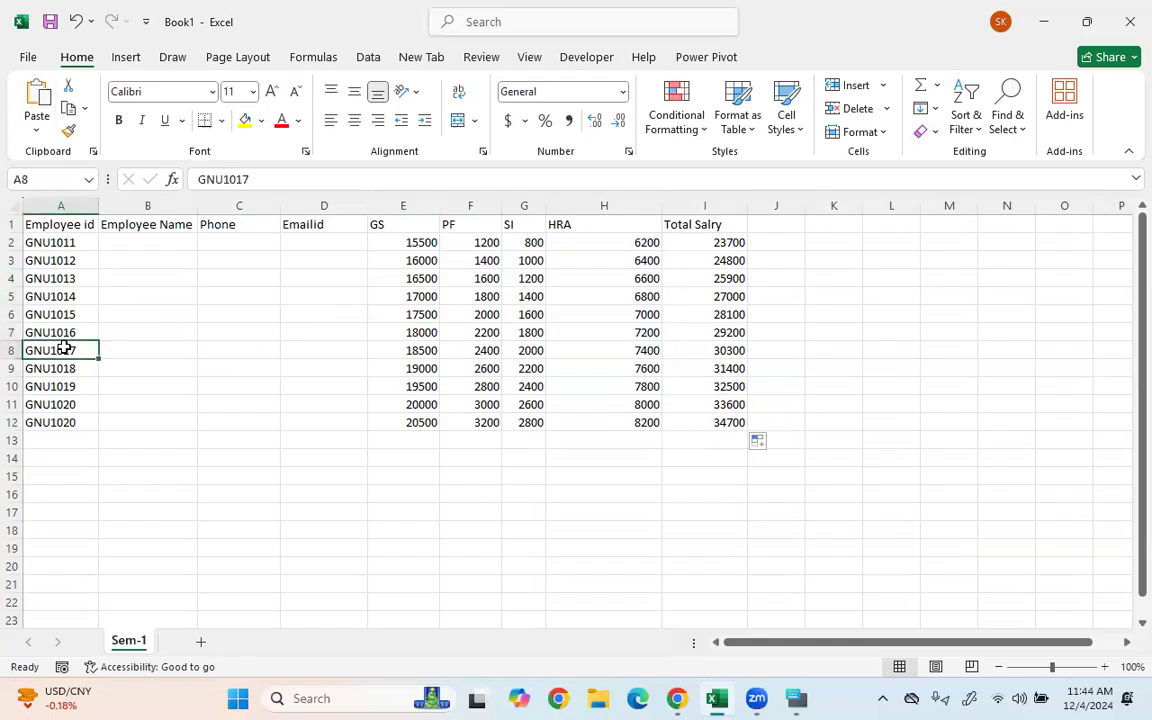
pyautogui.click(11, 332)
pyautogui.rightClick(11, 332)
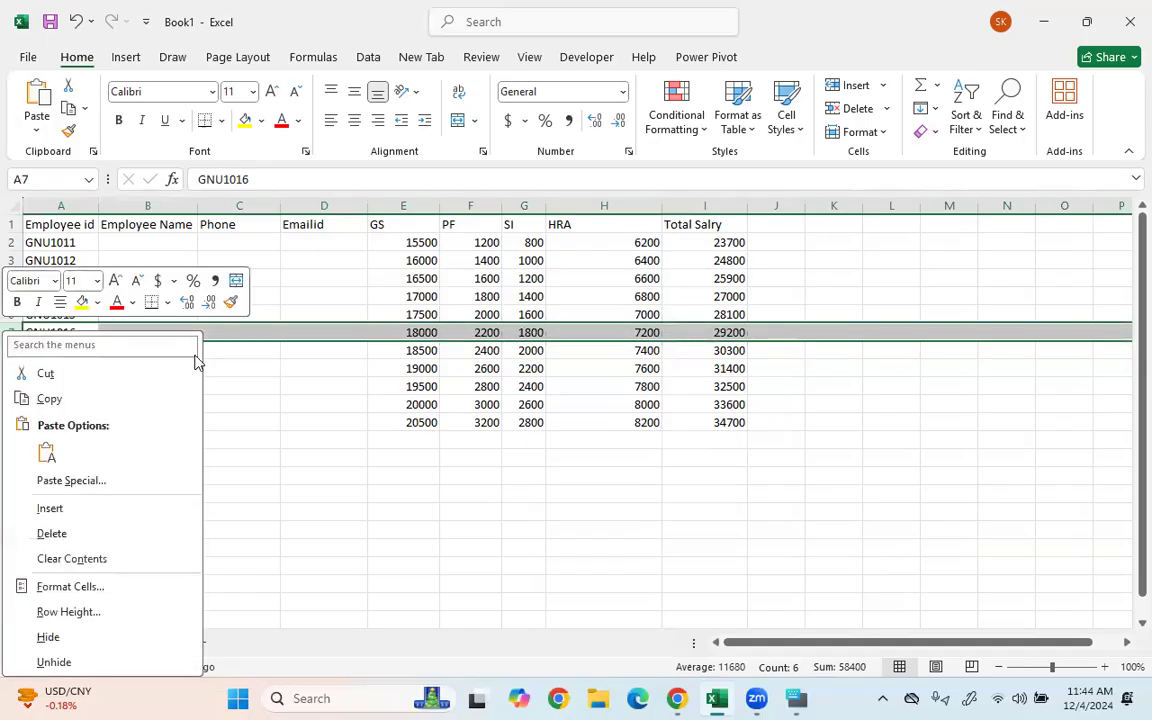
pyautogui.click(222, 318)
pyautogui.rightClick(250, 331)
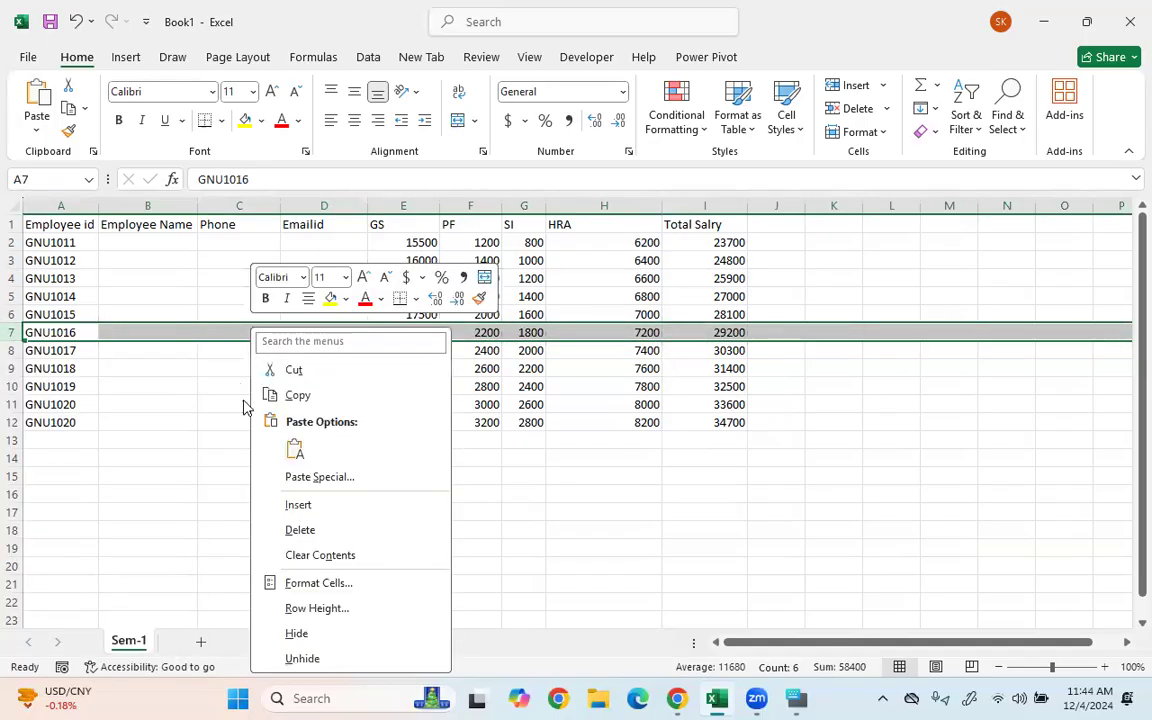
pyautogui.click(285, 503)
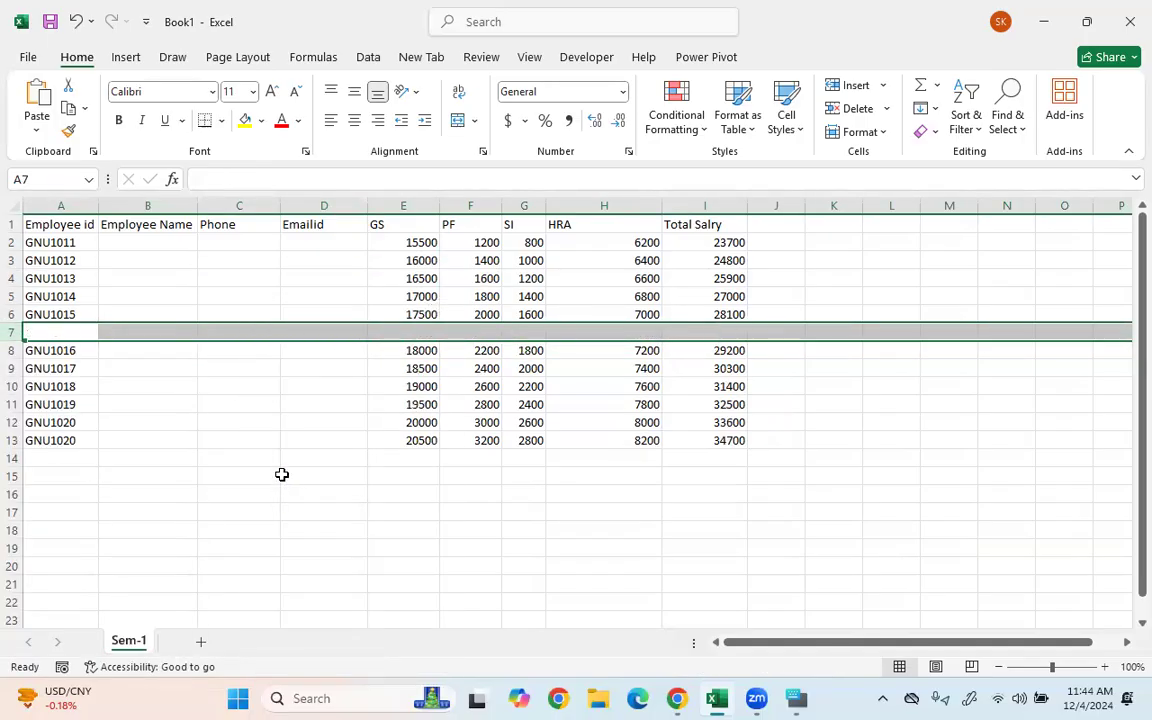
pyautogui.click(282, 474)
pyautogui.click(270, 420)
pyautogui.hotkey('ctrl', 'z')
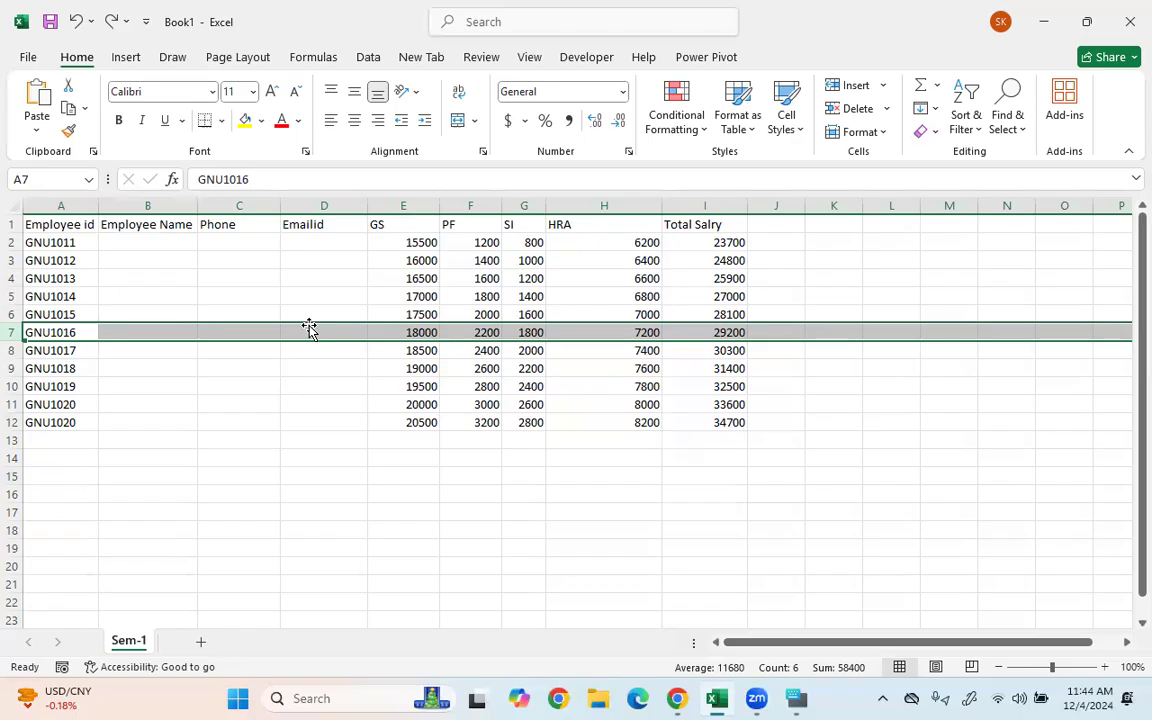
pyautogui.click(258, 295)
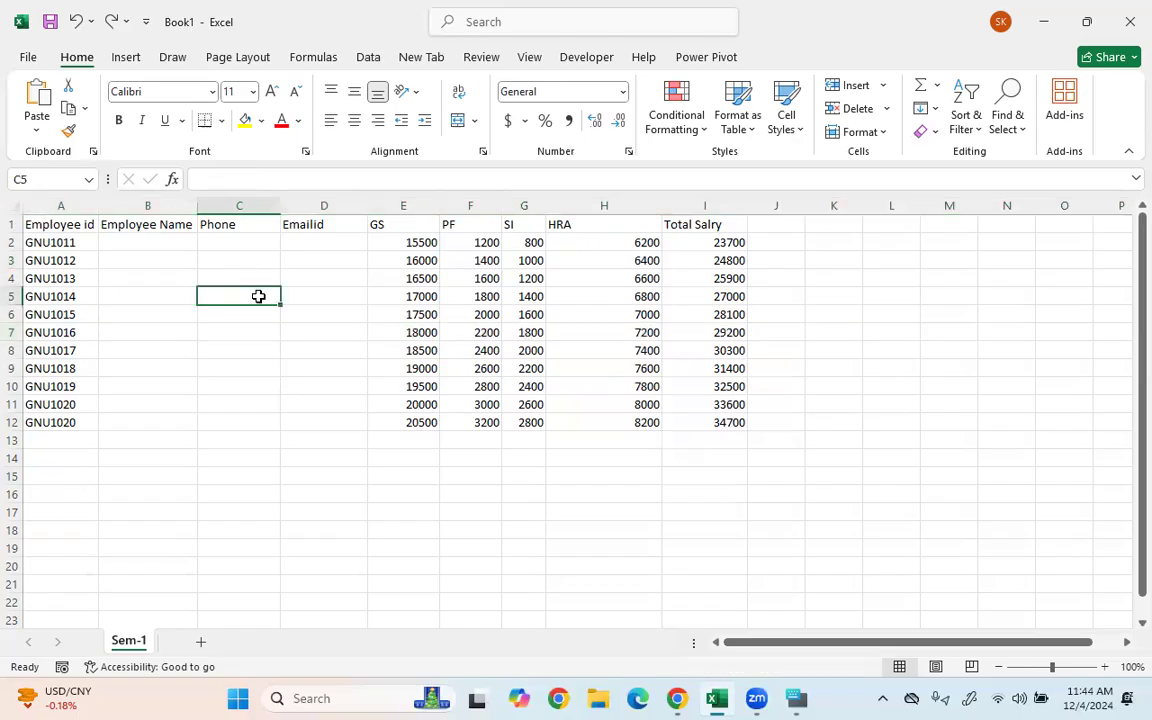
pyautogui.hotkey('ctrl', 'shift', '=')
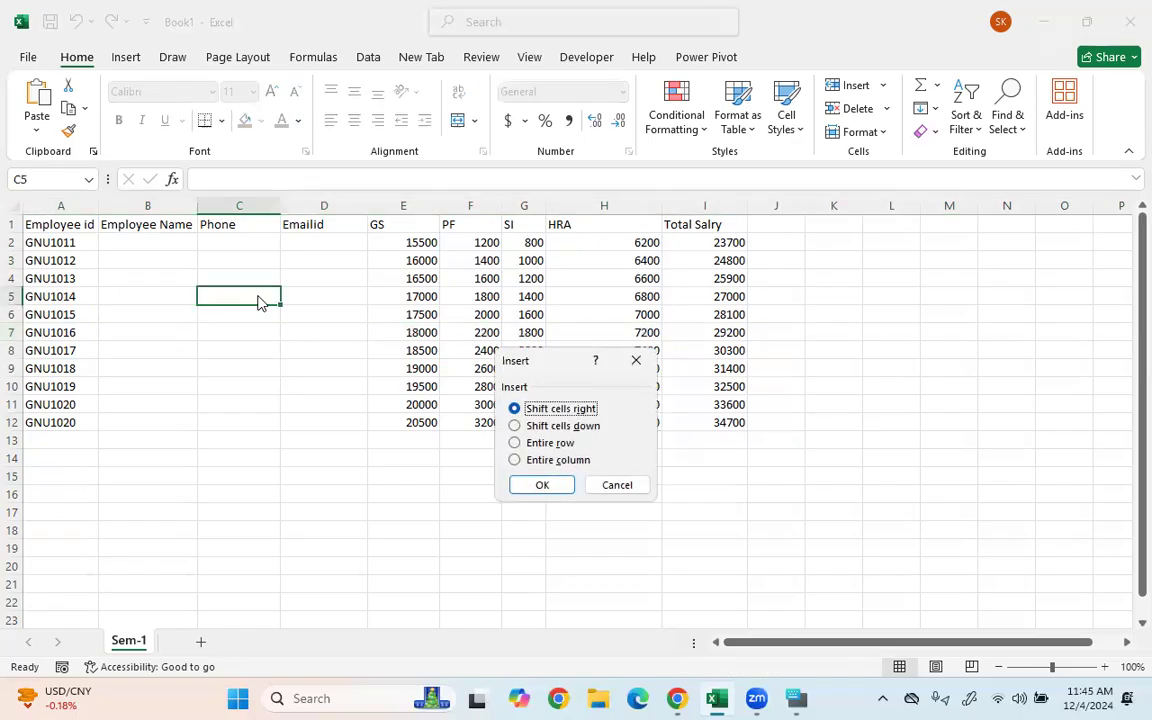
pyautogui.click(540, 463)
pyautogui.click(537, 450)
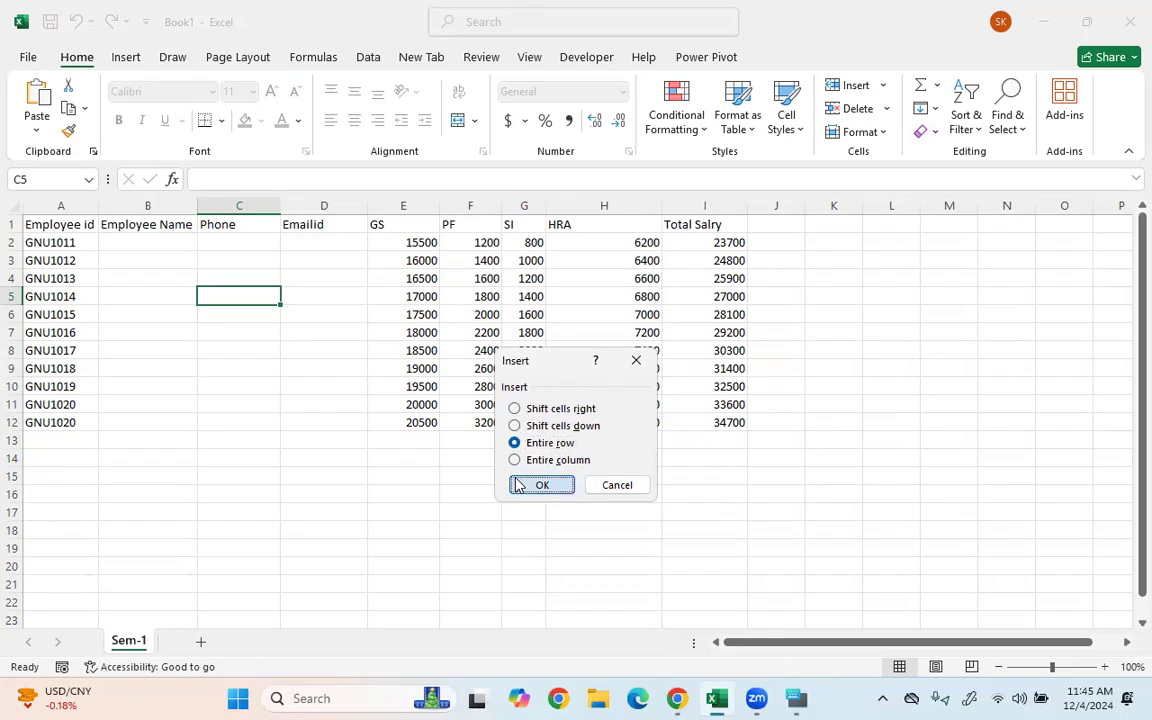
pyautogui.click(538, 484)
pyautogui.click(532, 492)
pyautogui.click(265, 385)
pyautogui.moveTo(250, 295); pyautogui.dragTo(367, 310)
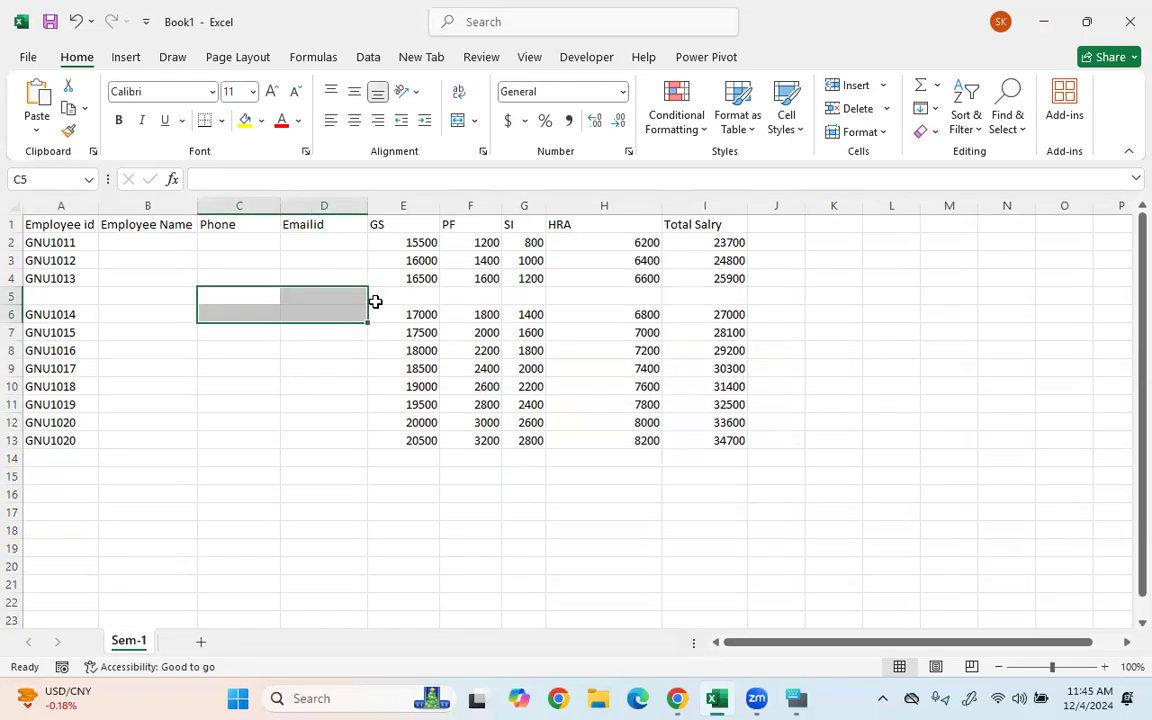
pyautogui.click(386, 398)
pyautogui.click(372, 309)
pyautogui.click(354, 295)
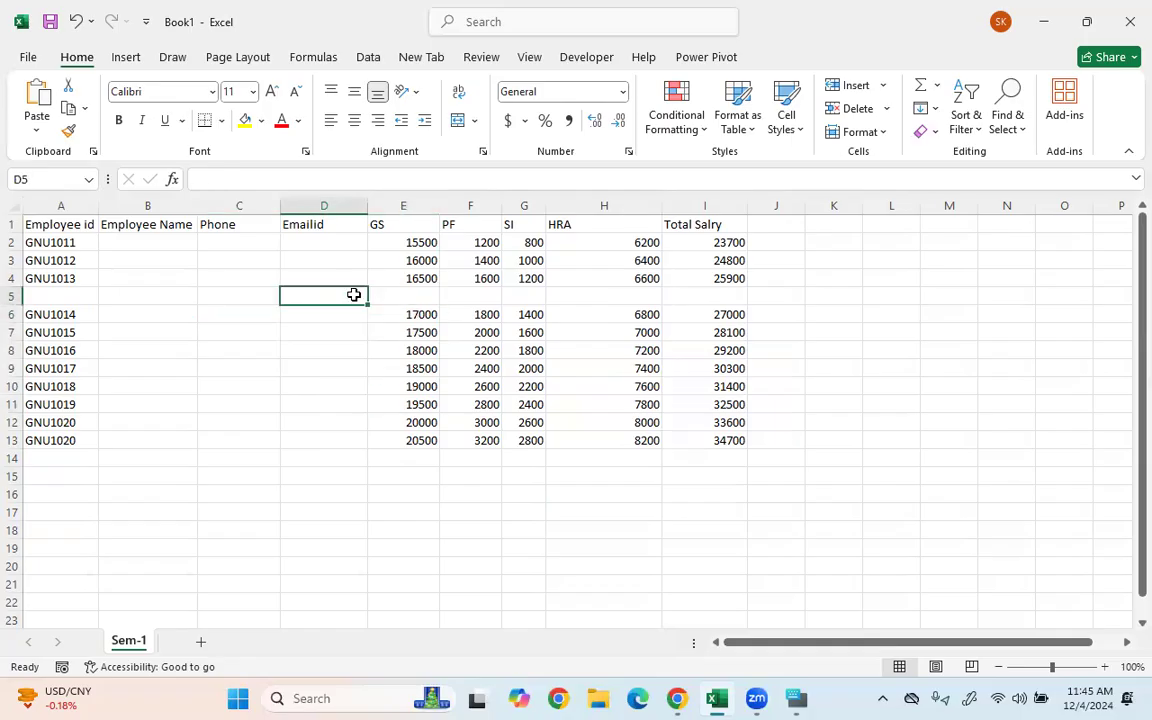
pyautogui.hotkey('ctrl', '-')
pyautogui.press('Down')
pyautogui.press('Down')
pyautogui.press('Return')
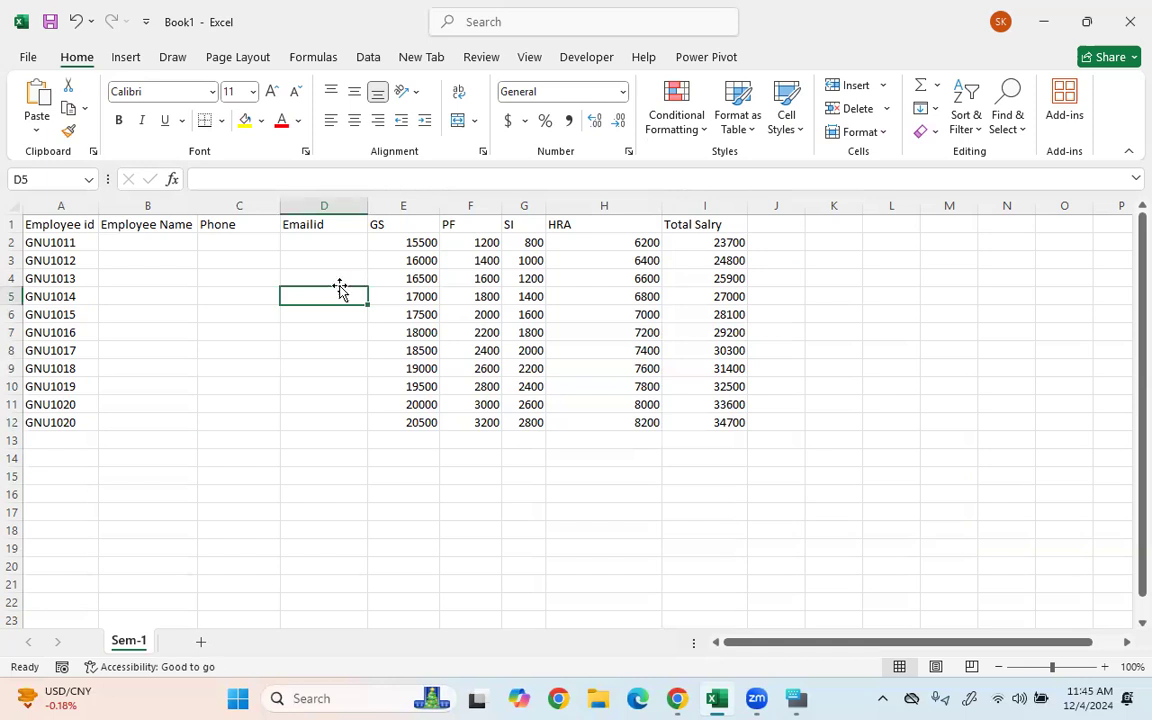
# - Delete the entire Emailid column using the Delete dialog's Entire column option
pyautogui.hotkey('ctrl', '-')
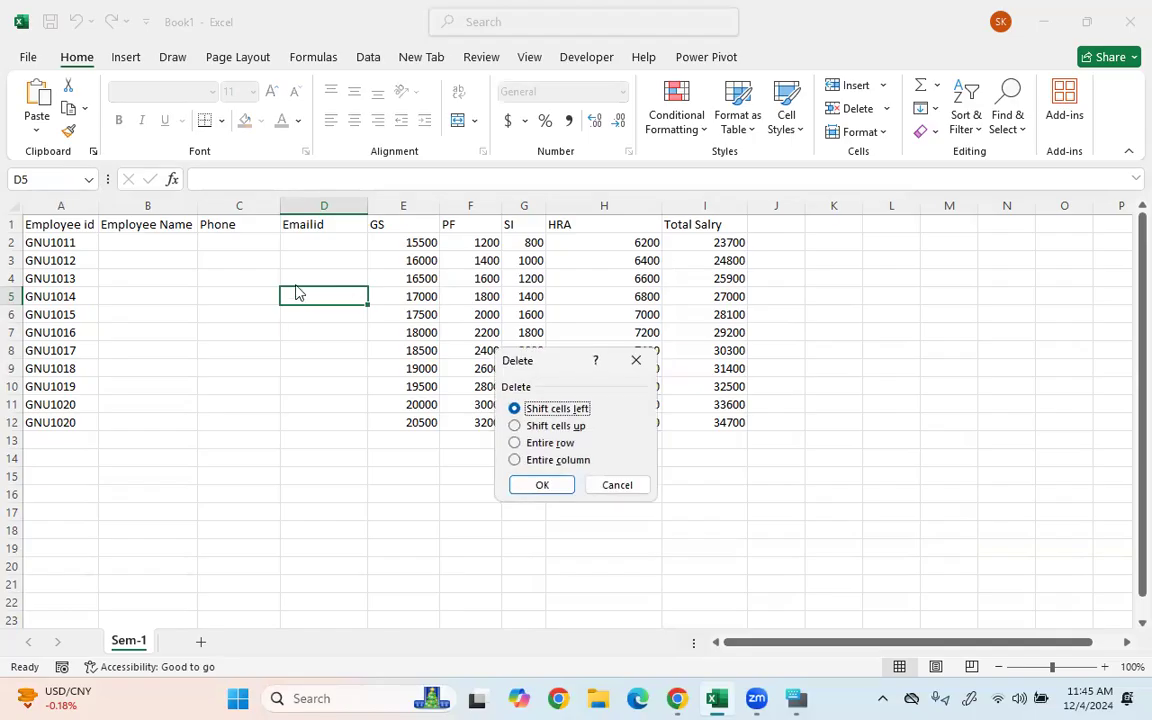
pyautogui.click(532, 442)
pyautogui.click(533, 462)
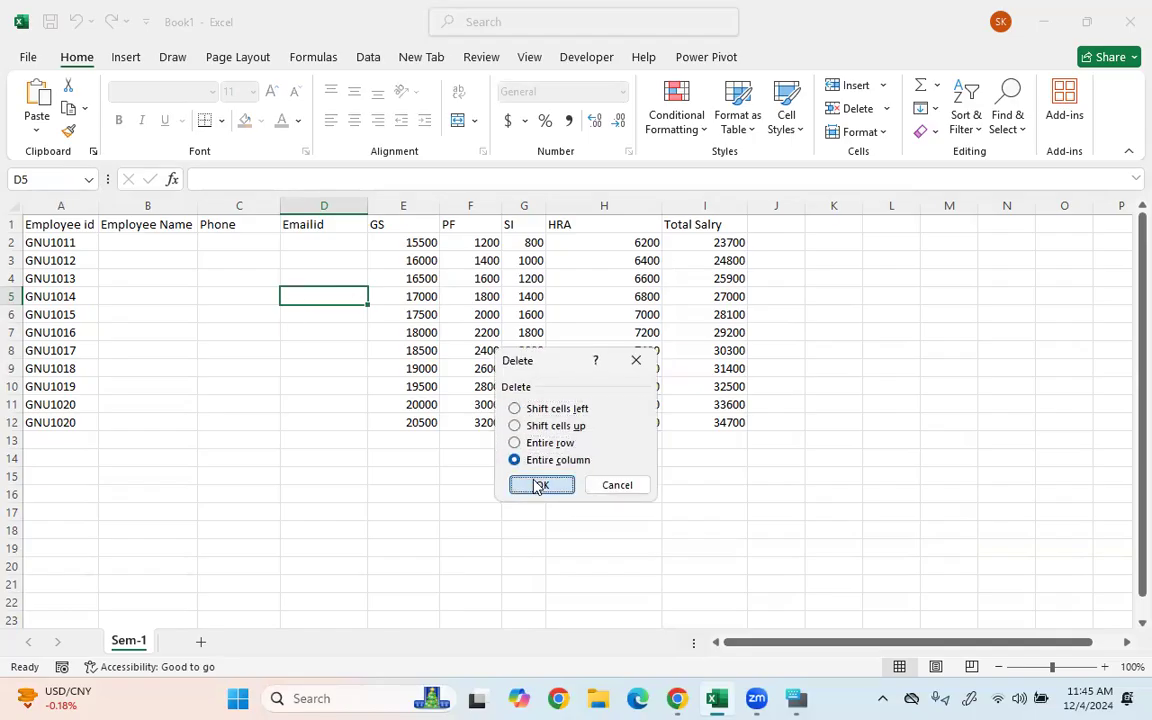
pyautogui.click(541, 484)
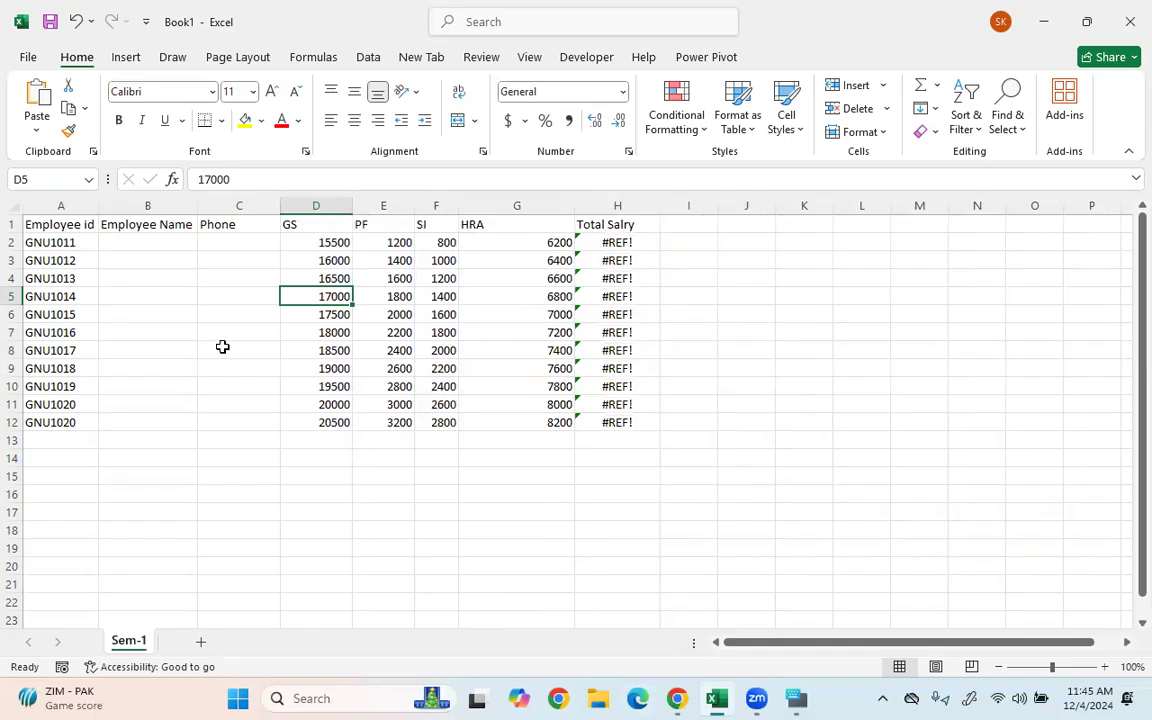
pyautogui.click(60, 260)
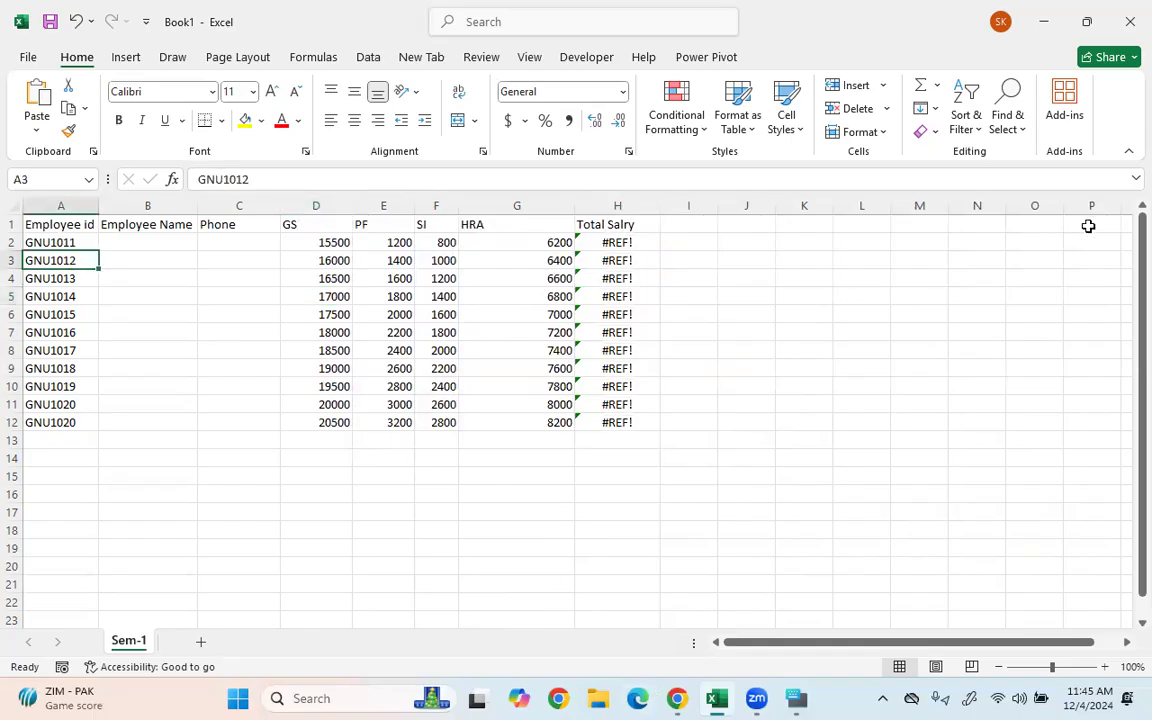
# - Draw red ink annotations over columns J to M and the sheet's top-left corner
pyautogui.moveTo(661, 194)
pyautogui.mouseDown()
pyautogui.moveTo(784, 272)
pyautogui.moveTo(993, 293)
pyautogui.mouseUp()
pyautogui.moveTo(1001, 212); pyautogui.dragTo(995, 295)
pyautogui.moveTo(772, 224)
pyautogui.mouseDown()
pyautogui.moveTo(755, 234)
pyautogui.moveTo(820, 258)
pyautogui.mouseUp()
pyautogui.moveTo(783, 238); pyautogui.dragTo(902, 243)
pyautogui.moveTo(722, 274); pyautogui.dragTo(733, 400)
pyautogui.moveTo(795, 282); pyautogui.dragTo(800, 395)
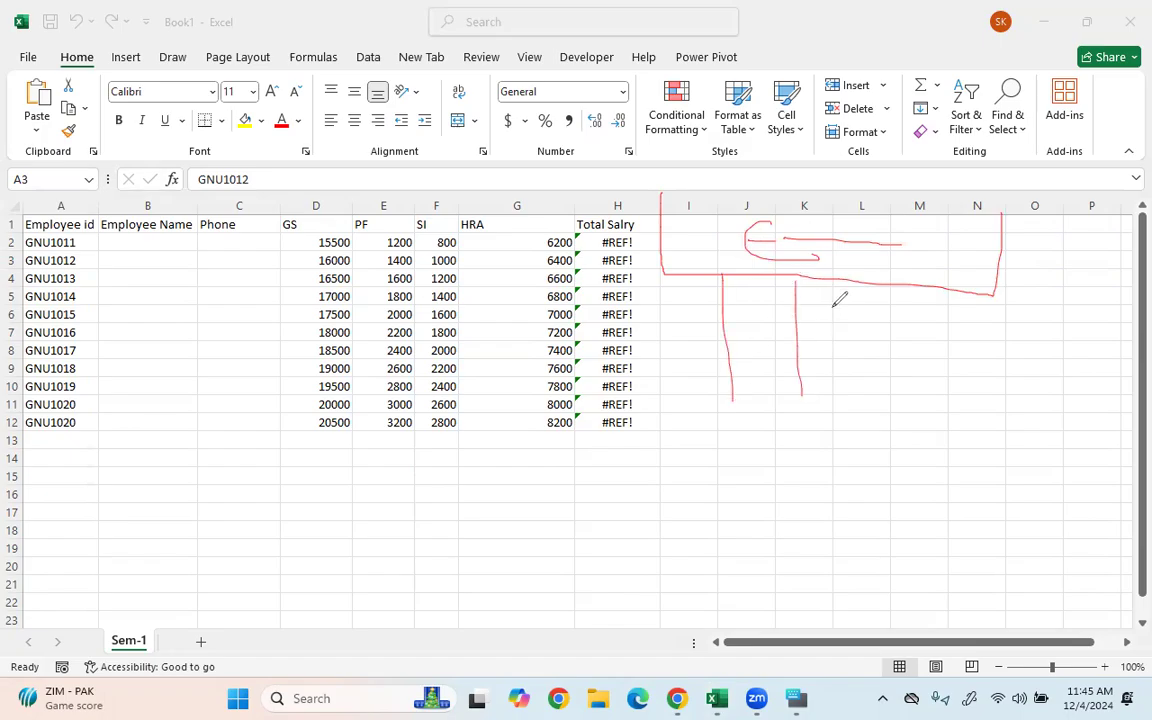
pyautogui.moveTo(855, 290); pyautogui.dragTo(870, 388)
pyautogui.moveTo(931, 292); pyautogui.dragTo(946, 416)
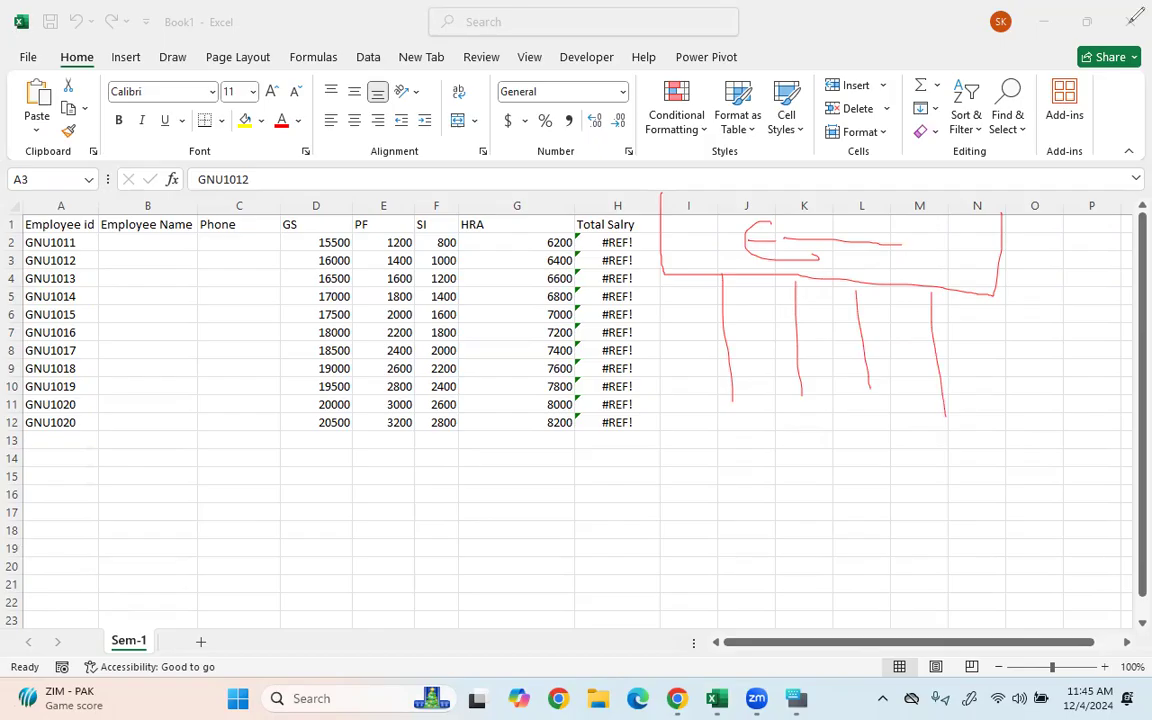
pyautogui.moveTo(21, 200); pyautogui.dragTo(14, 222)
# - Insert an entire blank row above the headers, undoing and redoing the insert once
pyautogui.click(138, 225)
pyautogui.click(240, 224)
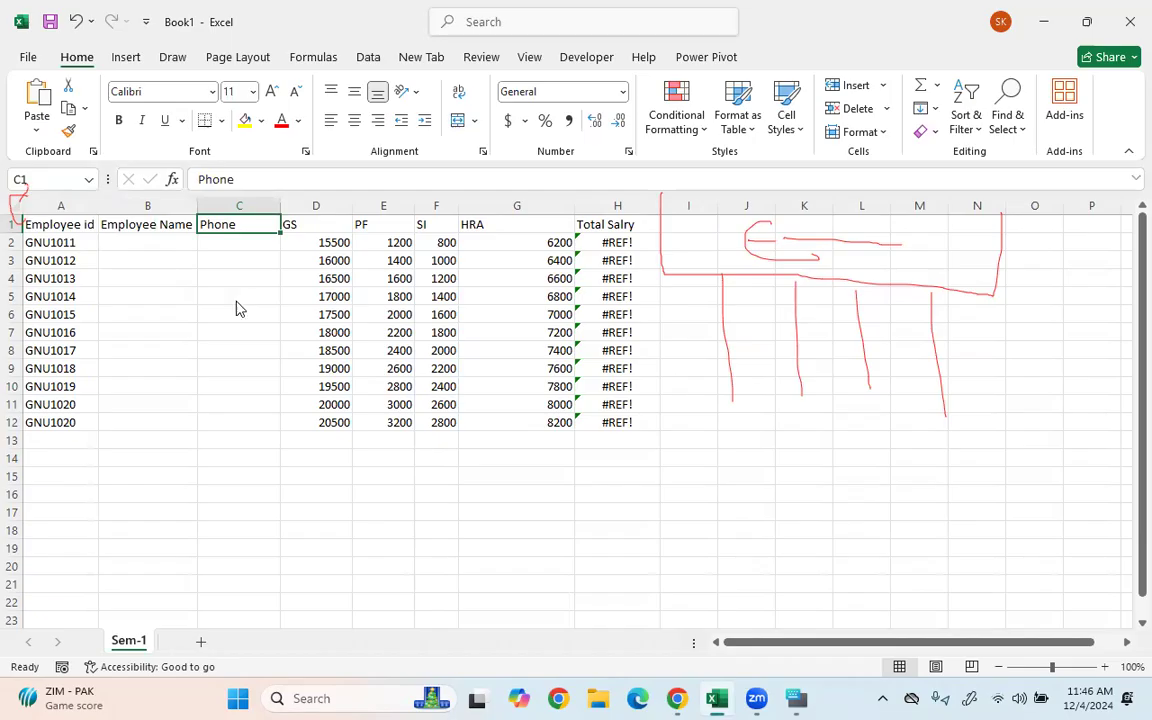
pyautogui.hotkey('ctrl', 'shift', '+')
pyautogui.click(545, 445)
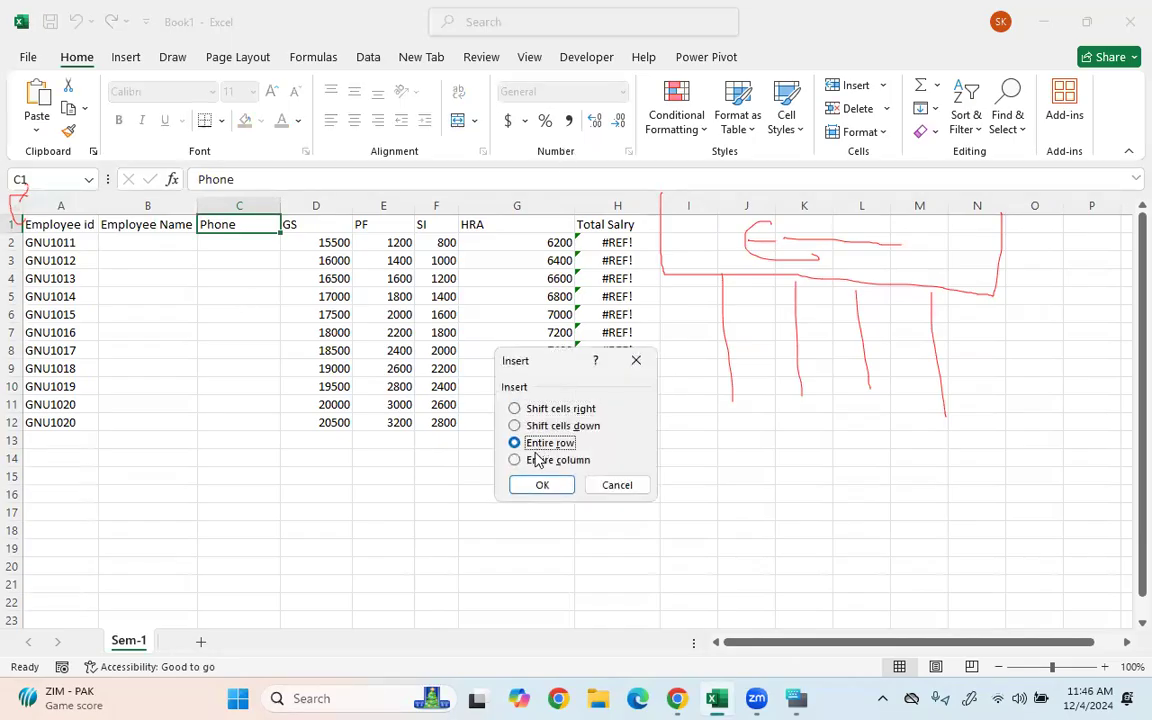
pyautogui.click(541, 485)
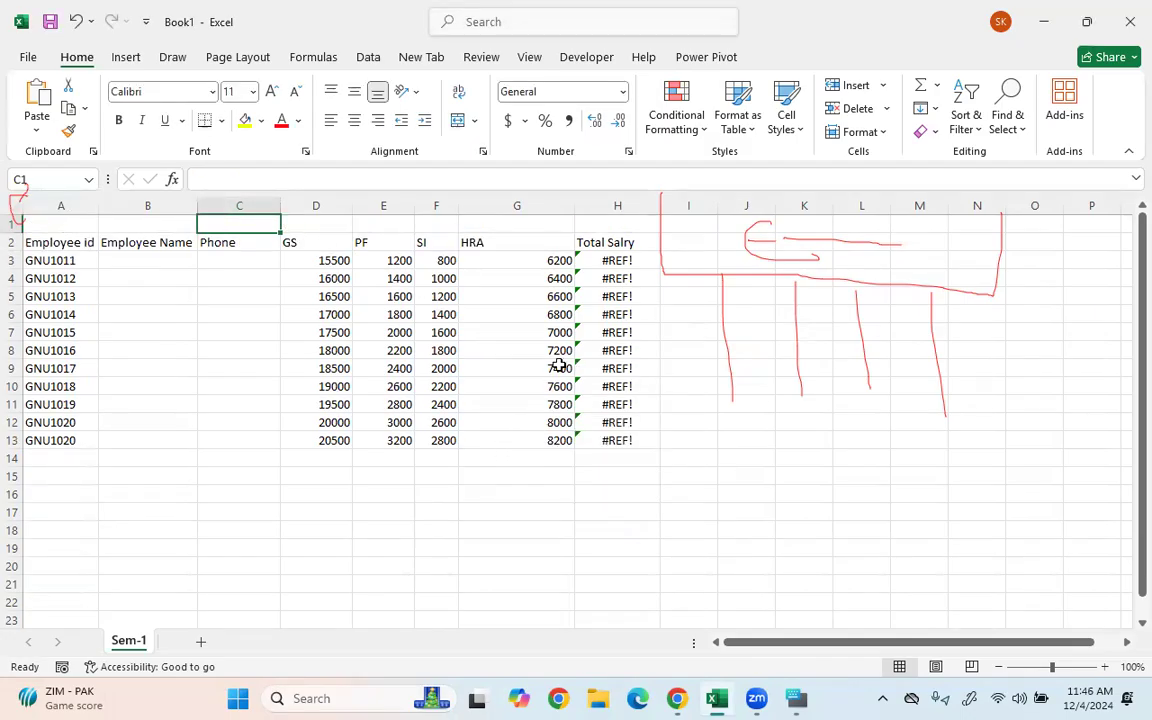
pyautogui.hotkey('ctrl', 'z')
pyautogui.click(440, 350)
pyautogui.click(240, 224)
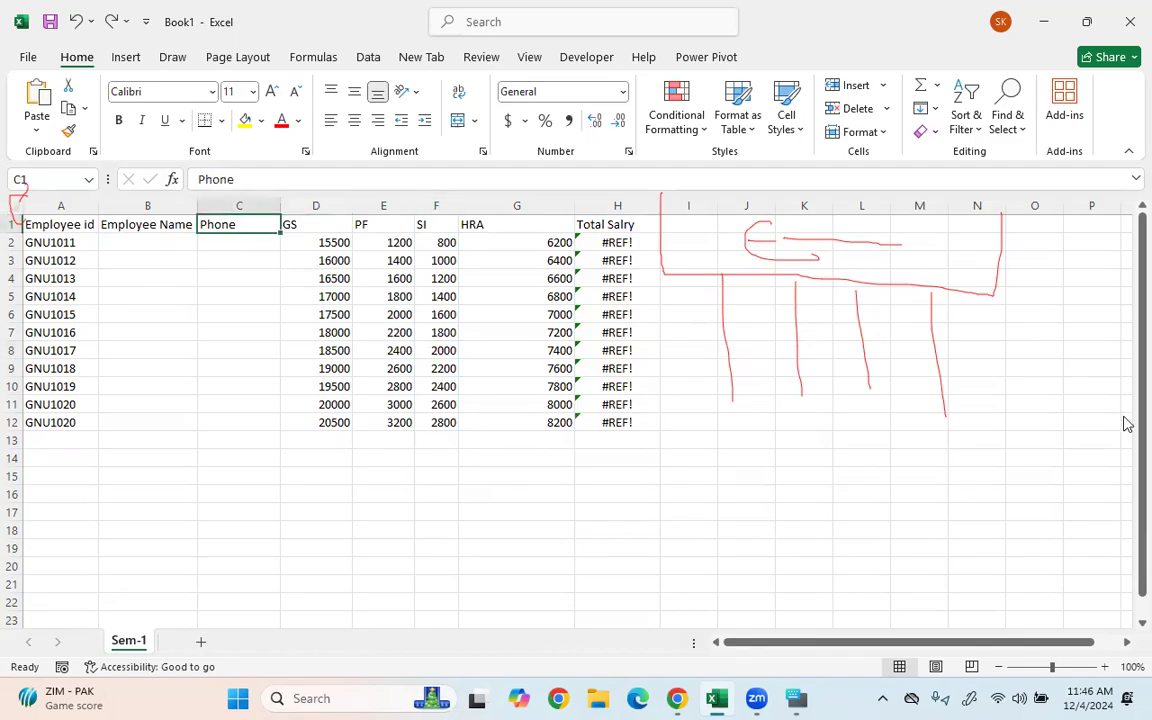
pyautogui.hotkey('ctrl', 'shift', '+')
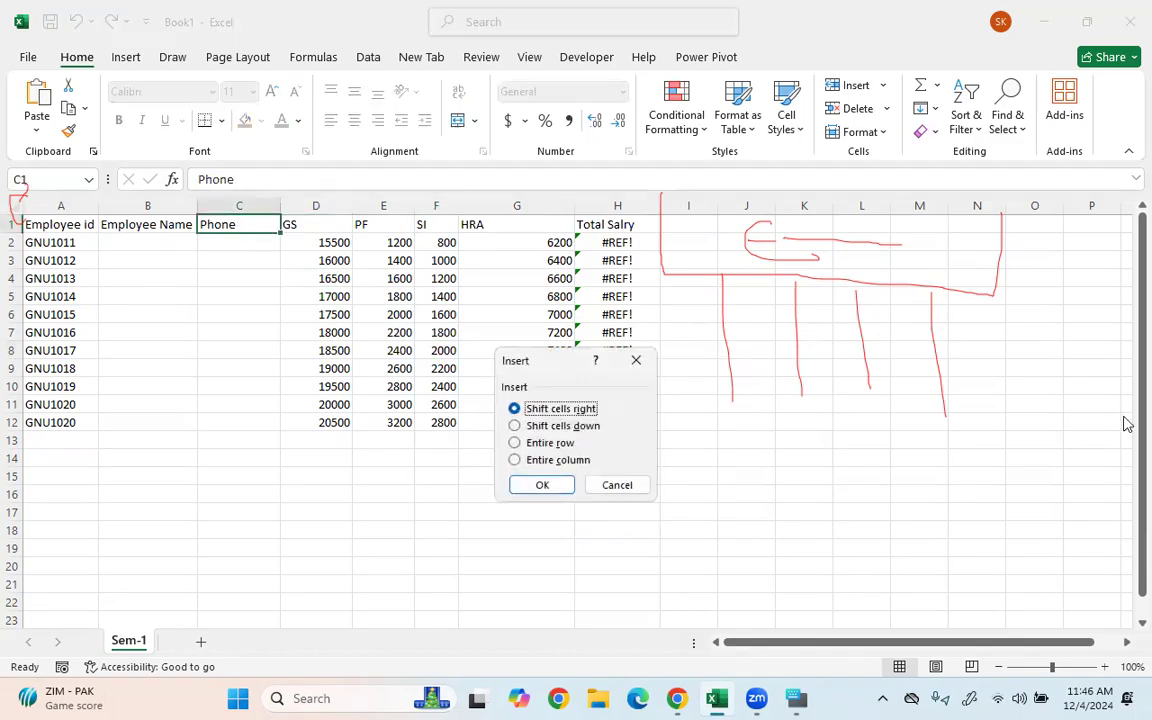
pyautogui.click(551, 444)
pyautogui.click(541, 485)
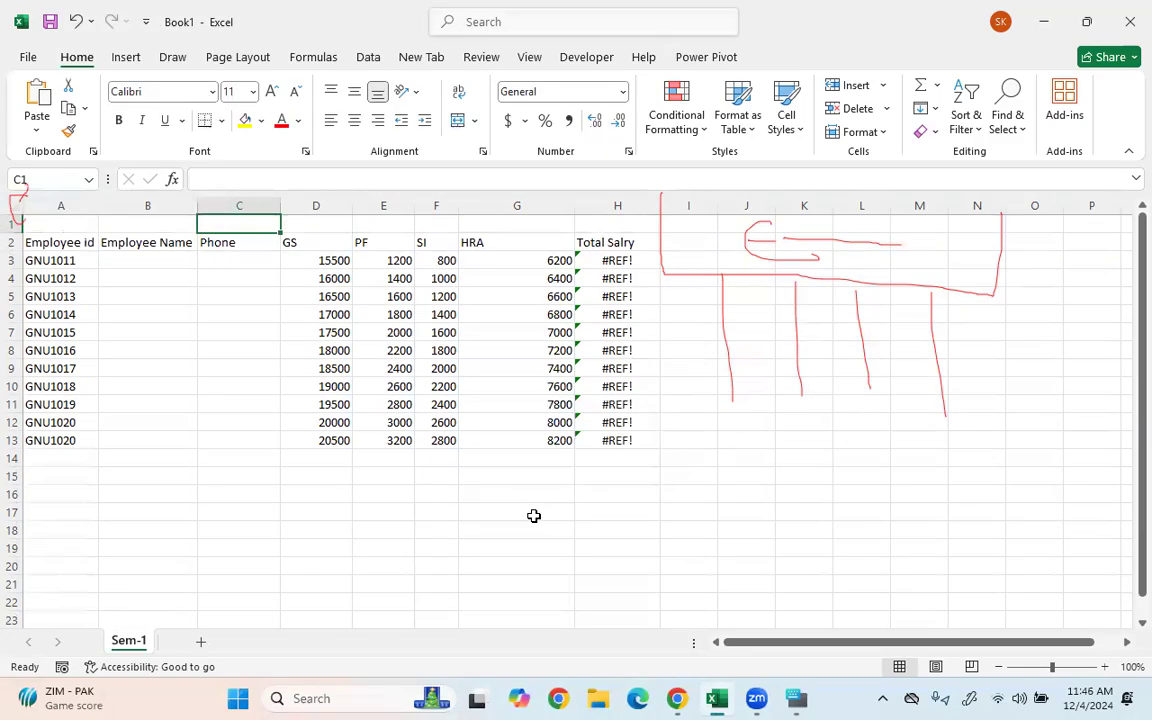
pyautogui.click(80, 222)
# - Type the title 'Employee Details' in A1 and select the title row across A1:H1
pyautogui.write('Employee Details')
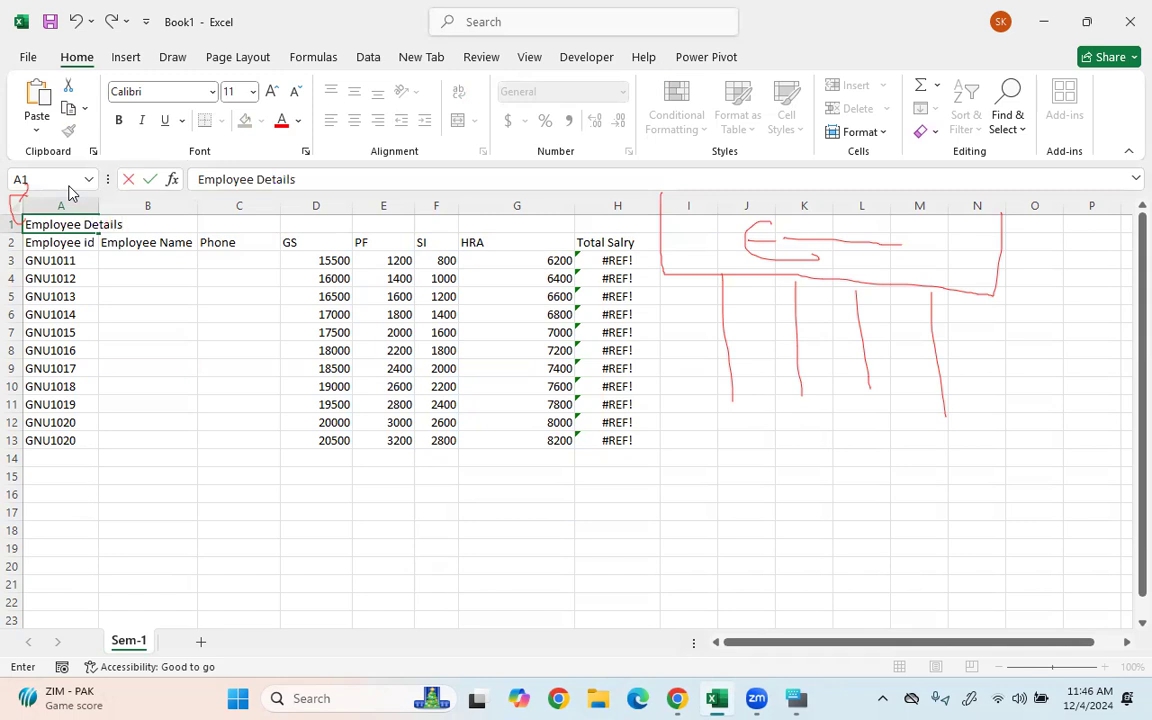
pyautogui.click(103, 422)
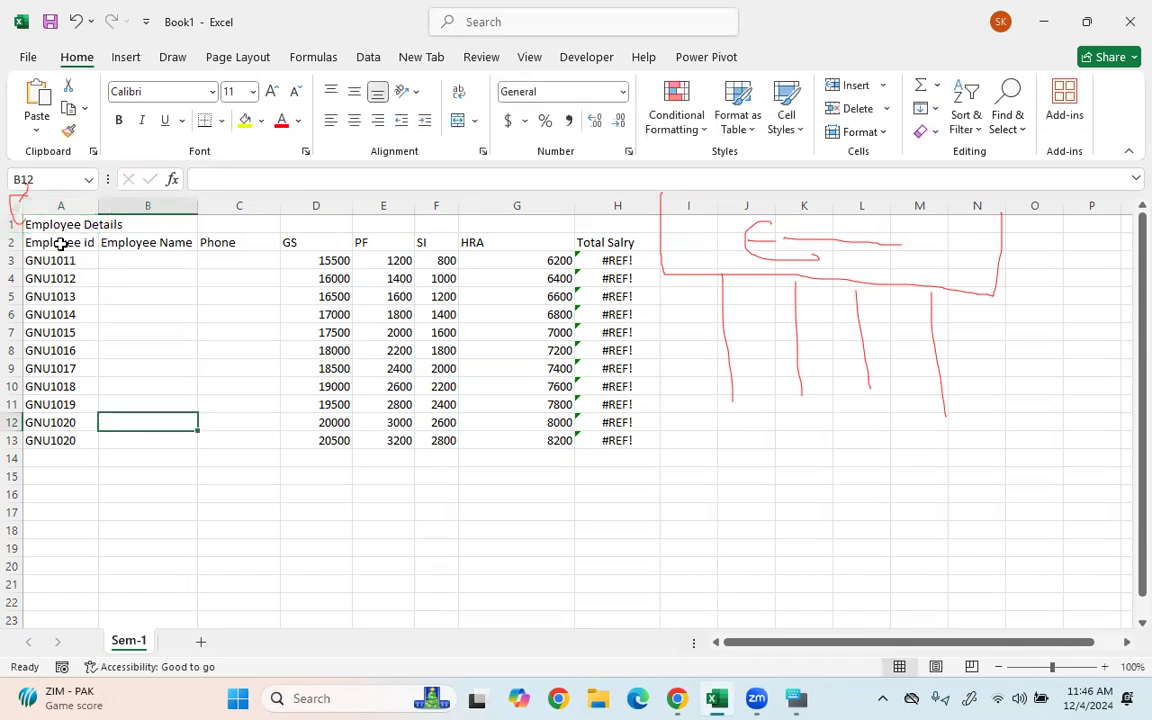
pyautogui.moveTo(46, 226); pyautogui.dragTo(602, 224)
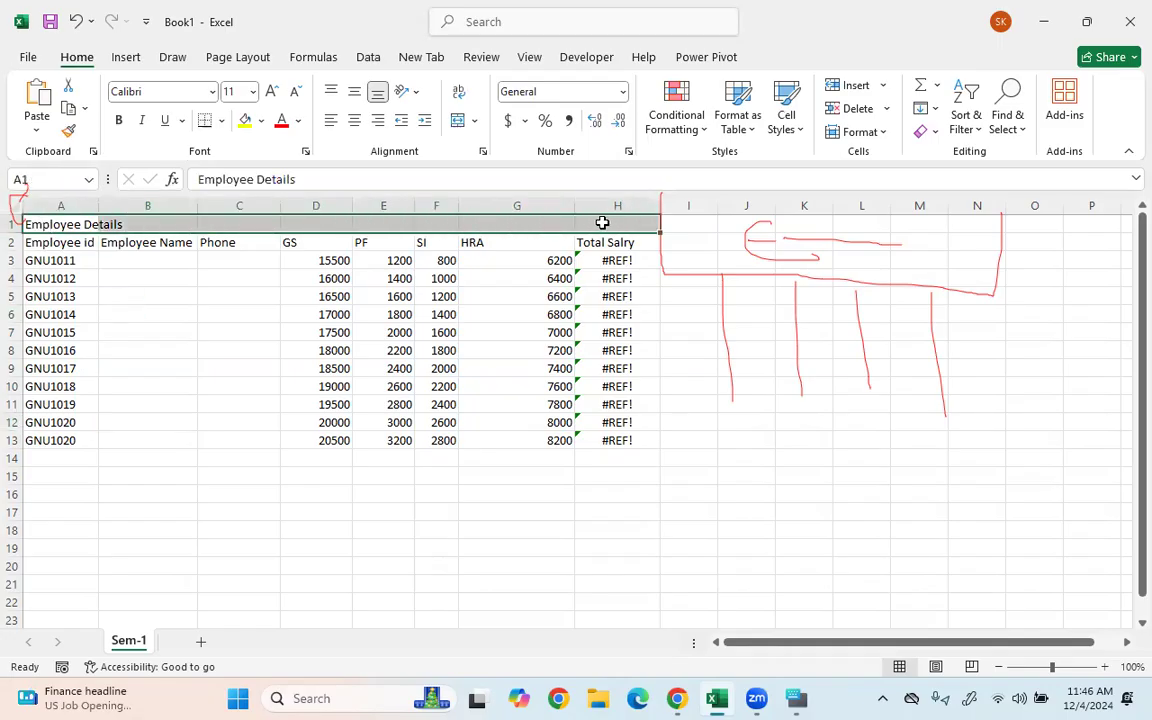
pyautogui.click(561, 496)
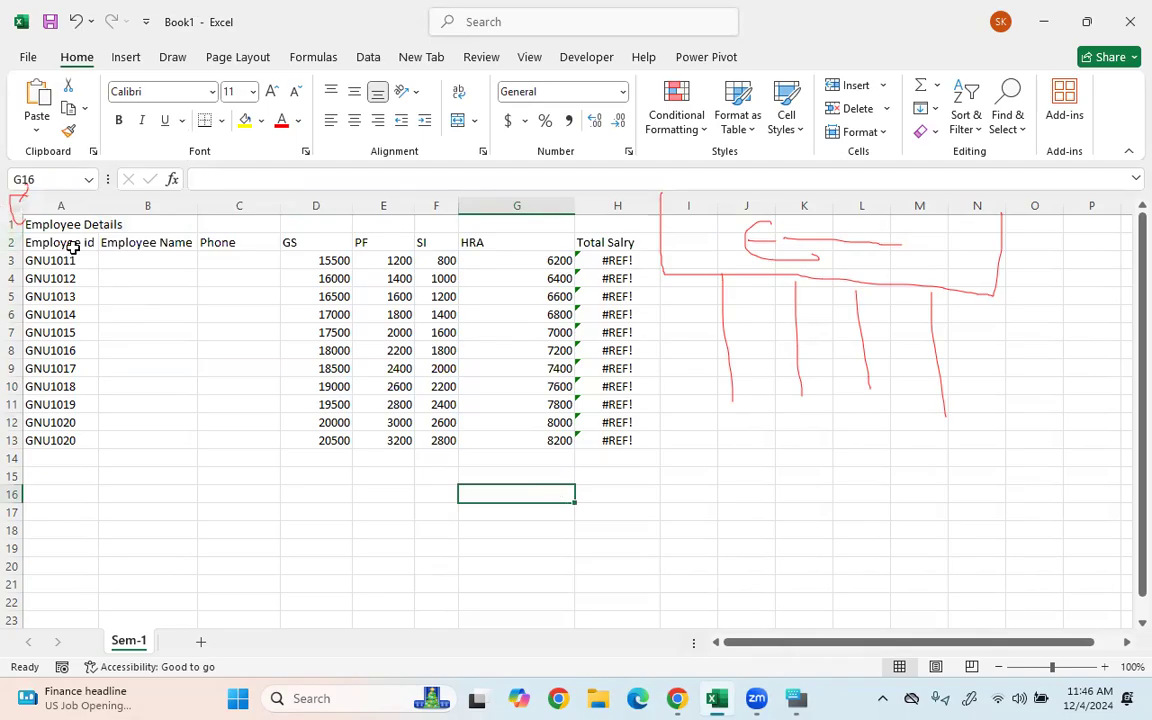
pyautogui.moveTo(35, 224); pyautogui.dragTo(607, 226)
pyautogui.click(585, 290)
pyautogui.moveTo(57, 225); pyautogui.dragTo(580, 224)
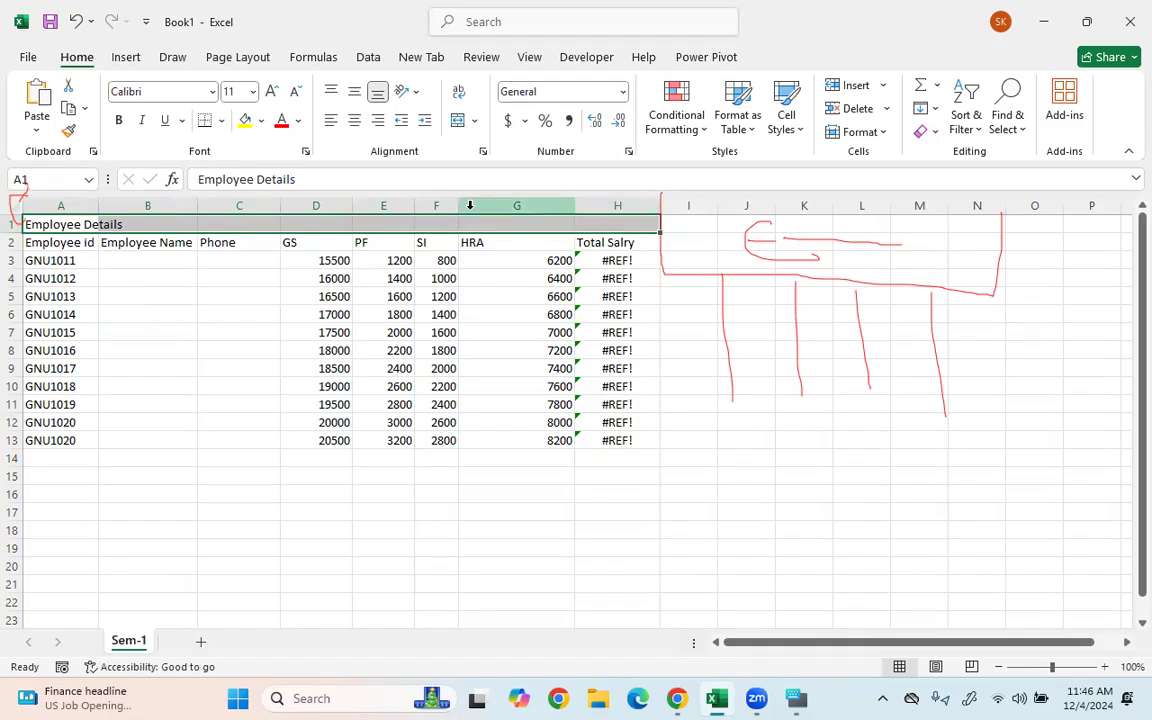
pyautogui.click(489, 260)
pyautogui.moveTo(90, 224); pyautogui.dragTo(617, 220)
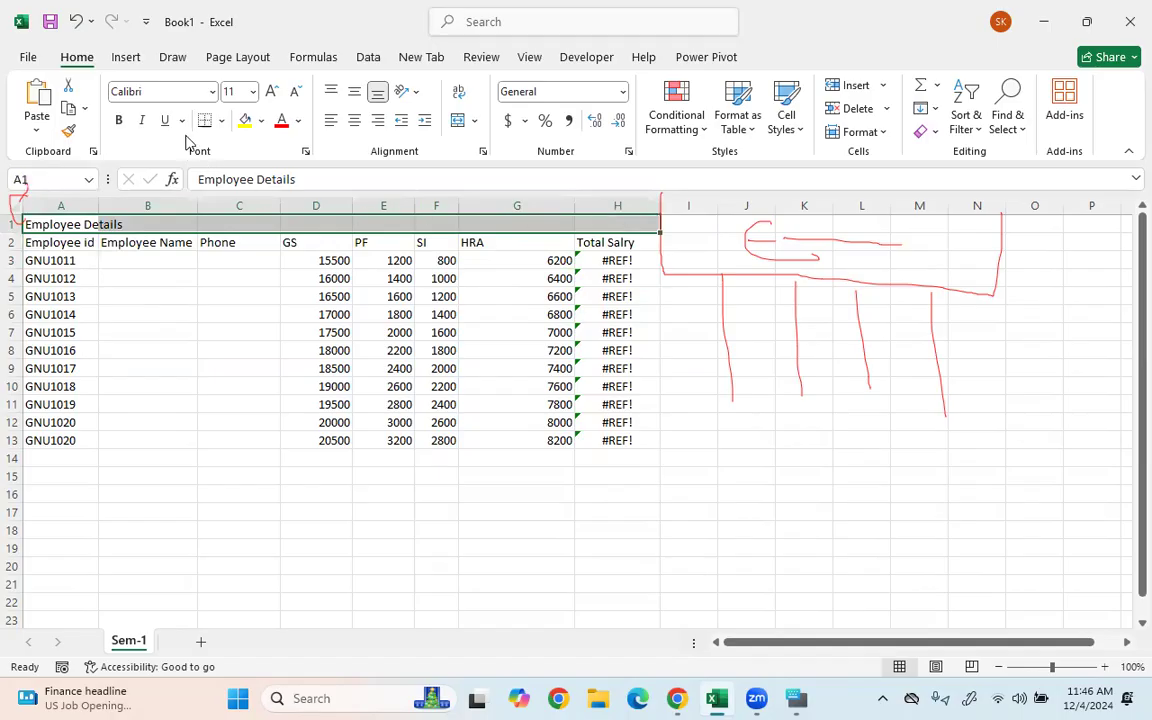
# - Try Merge & Center on the title, then undo the merge
pyautogui.click(477, 121)
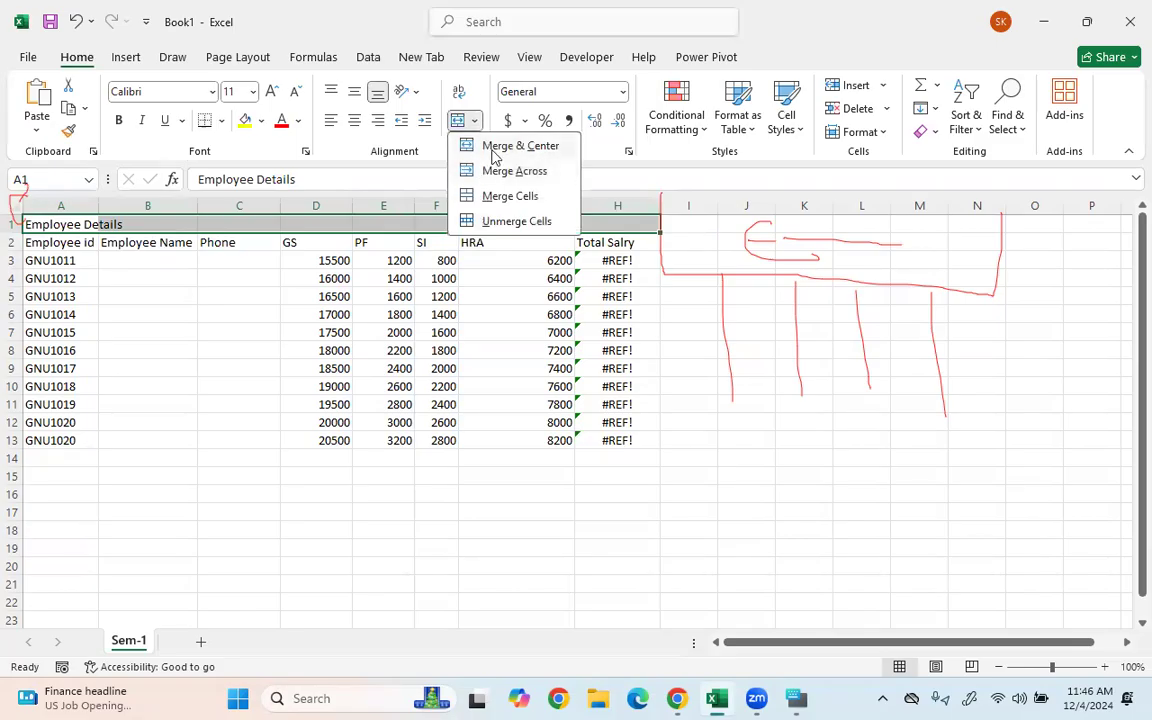
pyautogui.click(520, 146)
pyautogui.click(316, 314)
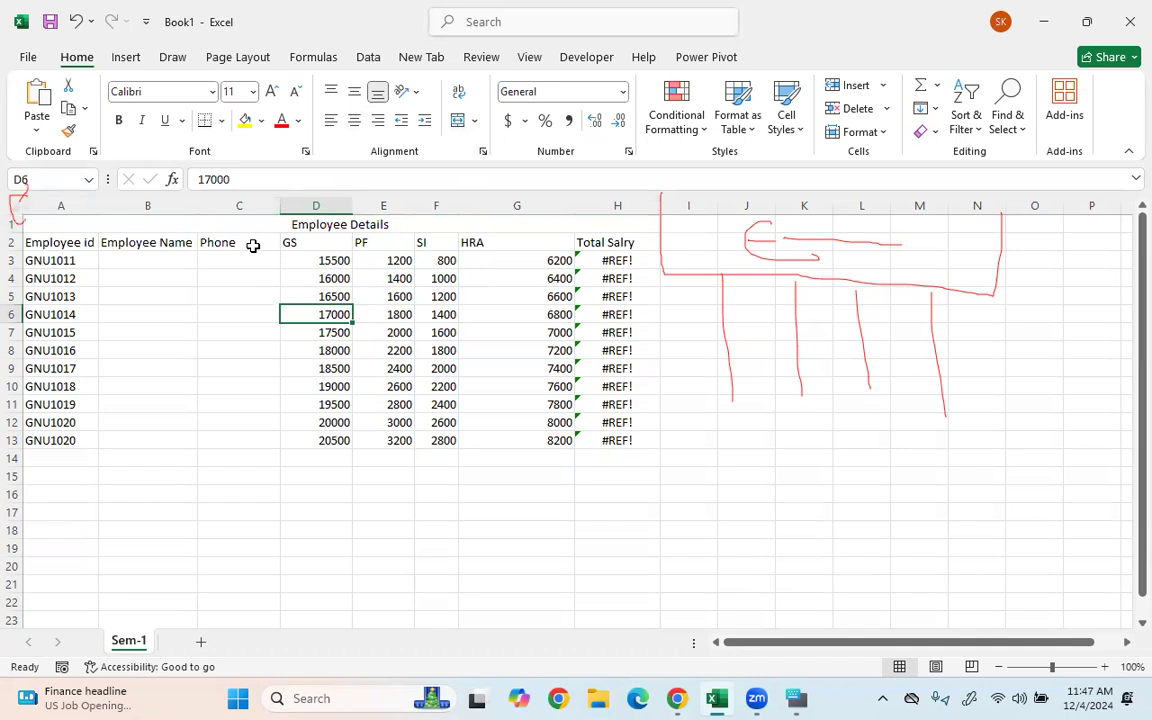
pyautogui.hotkey('ctrl', 'z')
pyautogui.click(240, 314)
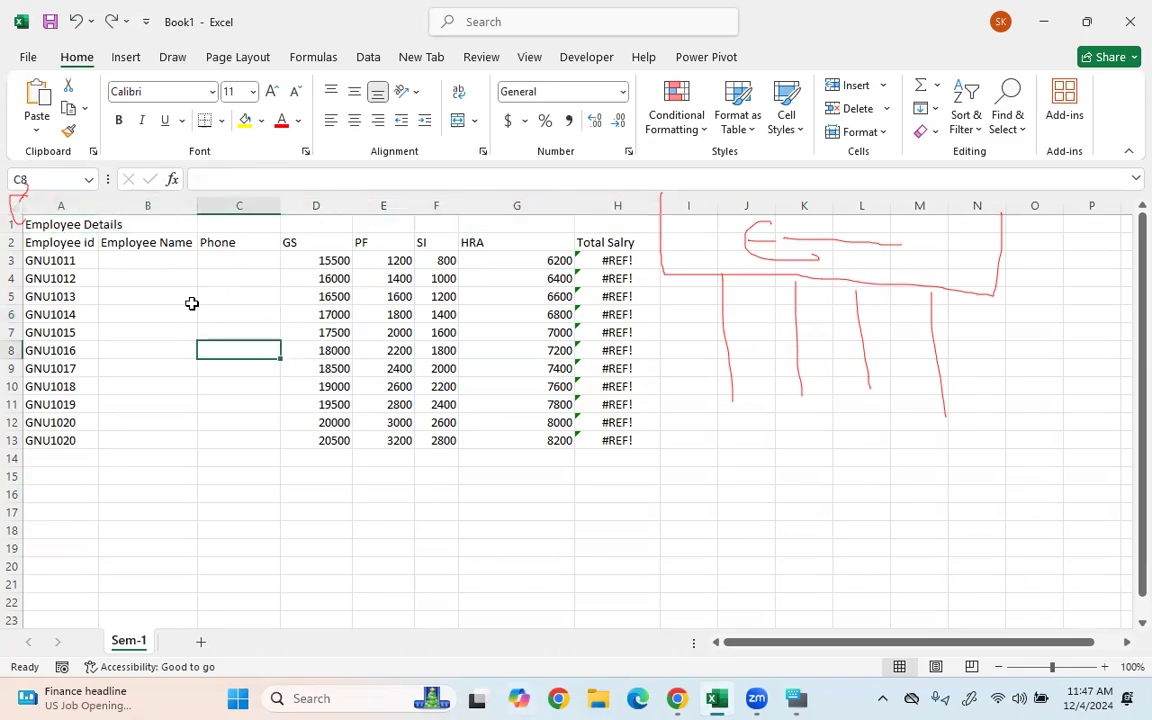
# - Merge and centre the 'Employee Details' title across A1:H1
pyautogui.click(62, 224)
pyautogui.moveTo(193, 228); pyautogui.dragTo(599, 224)
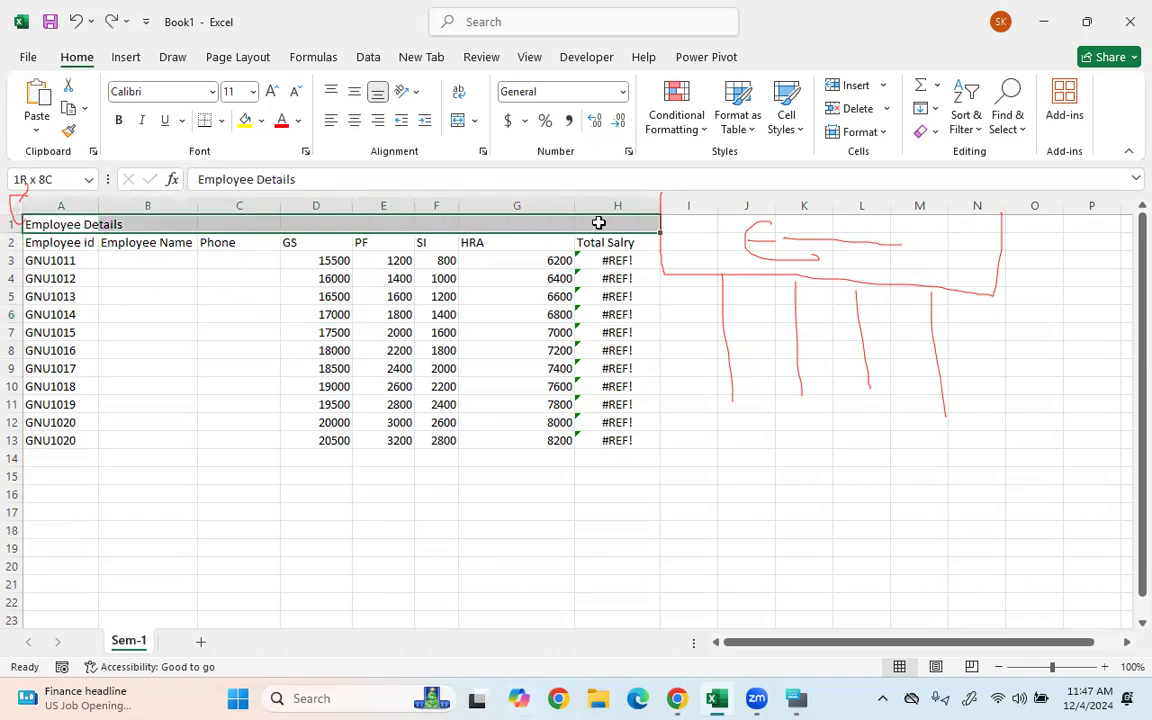
pyautogui.click(473, 122)
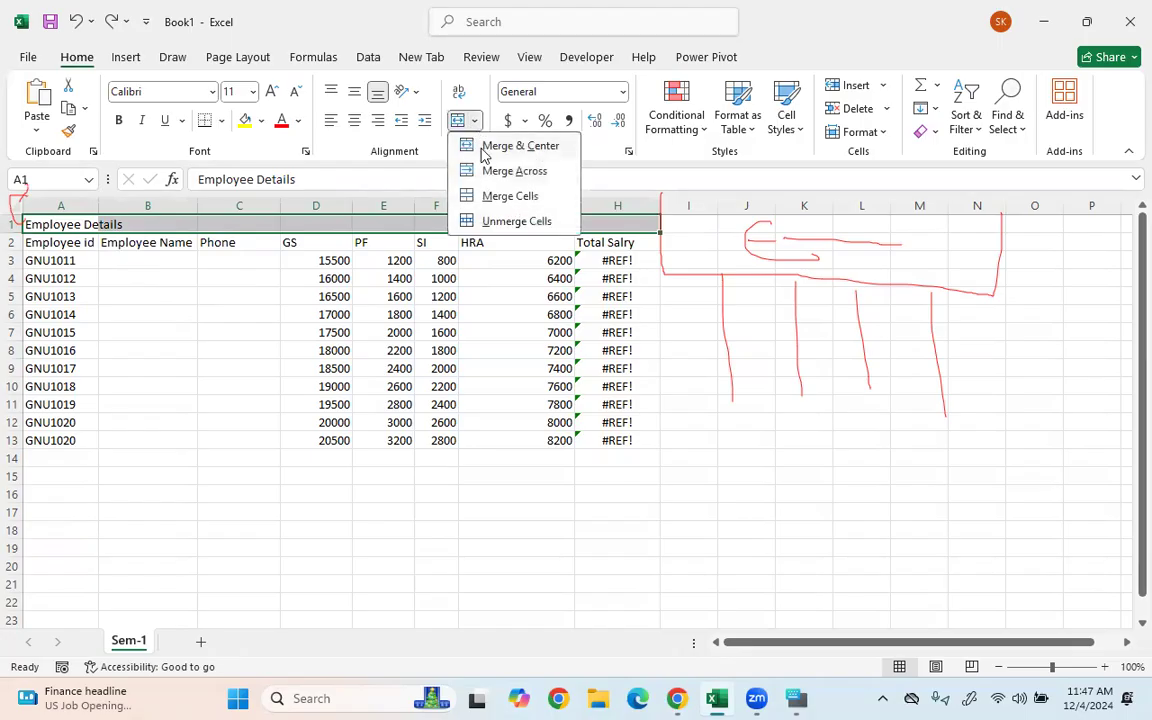
pyautogui.click(483, 149)
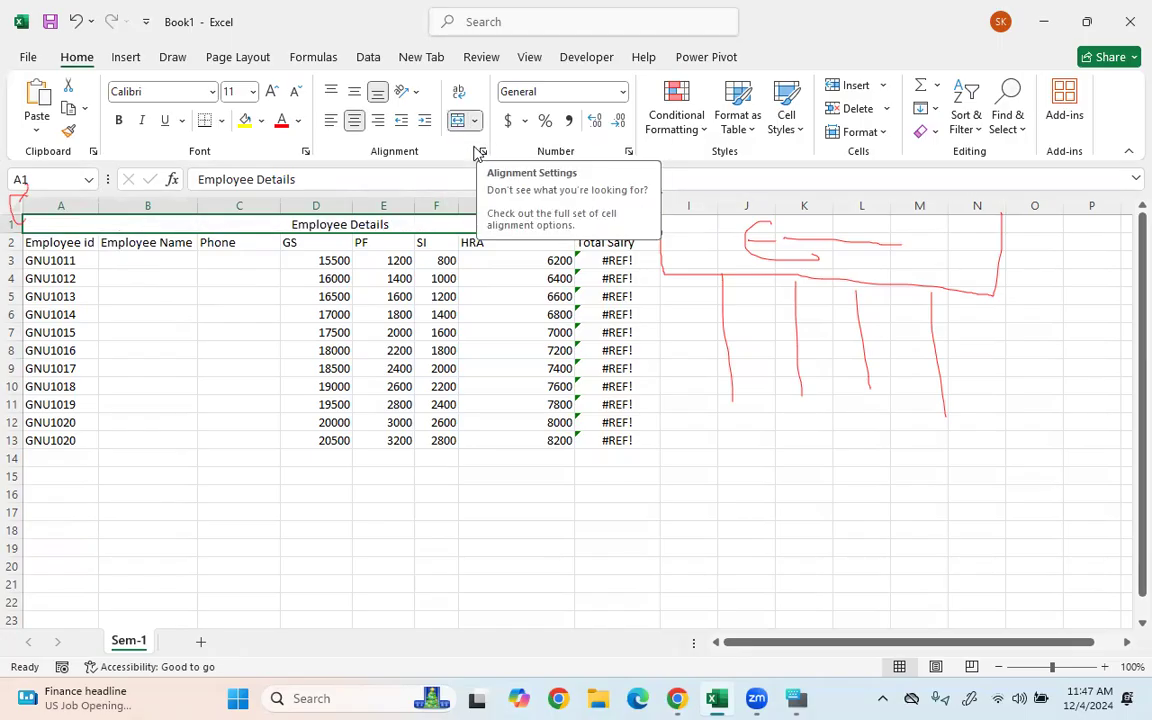
pyautogui.click(205, 424)
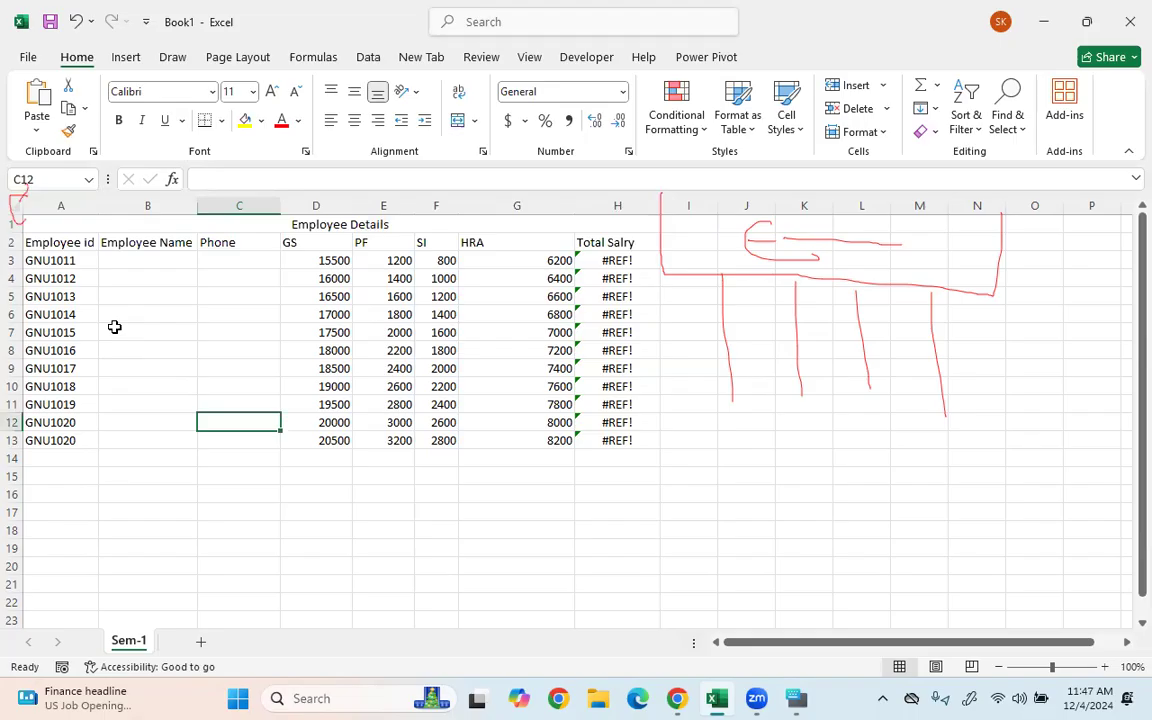
pyautogui.click(89, 239)
pyautogui.click(72, 222)
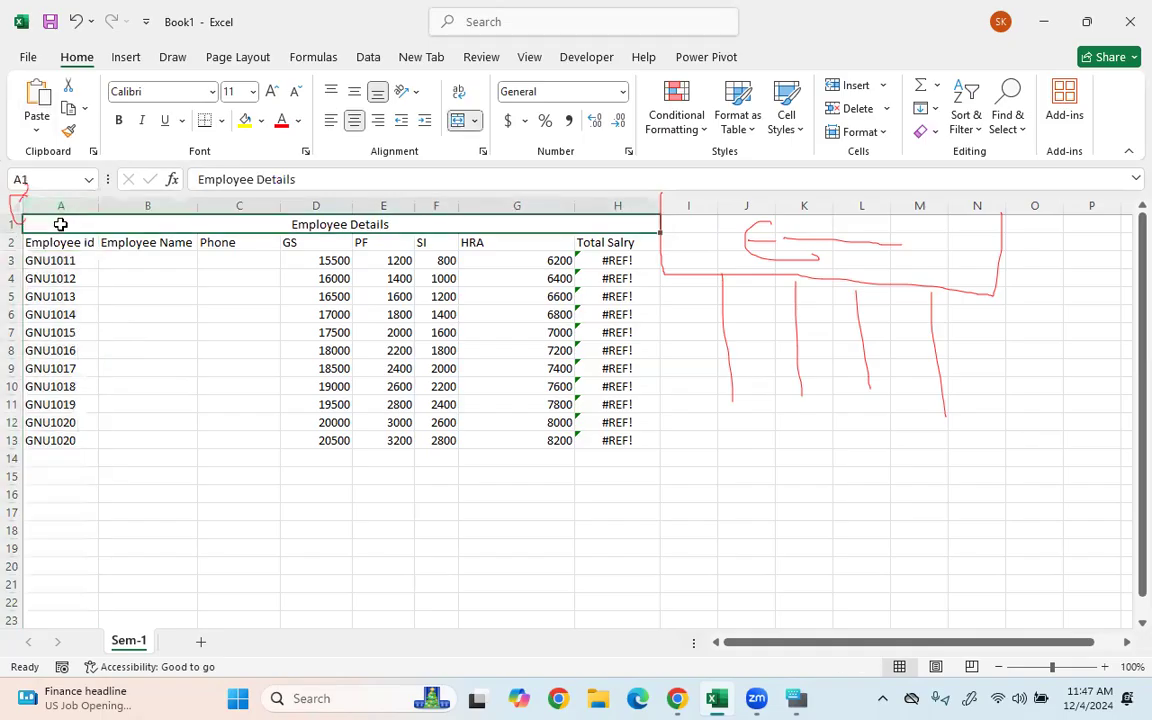
pyautogui.hotkey('shift', 'Down')
pyautogui.hotkey('shift', 'Down')
pyautogui.hotkey('shift', 'Down')
pyautogui.hotkey('shift', 'Down')
pyautogui.hotkey('shift', 'Down')
pyautogui.hotkey('shift', 'Down')
pyautogui.hotkey('shift', 'Down')
pyautogui.hotkey('shift', 'Down')
pyautogui.hotkey('shift', 'Down')
pyautogui.hotkey('shift', 'Down')
pyautogui.hotkey('shift', 'Down')
pyautogui.hotkey('shift', 'Down')
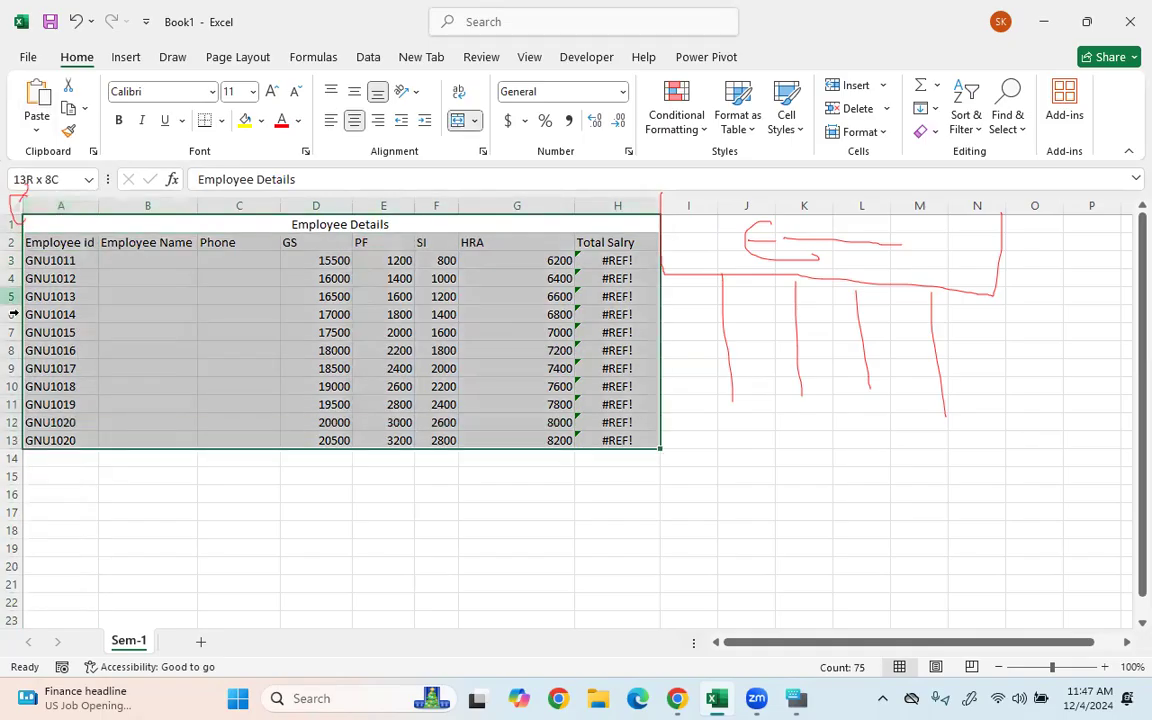
# - Select the whole table range A1:H13 with Ctrl+A from a cell inside it
pyautogui.click(72, 364)
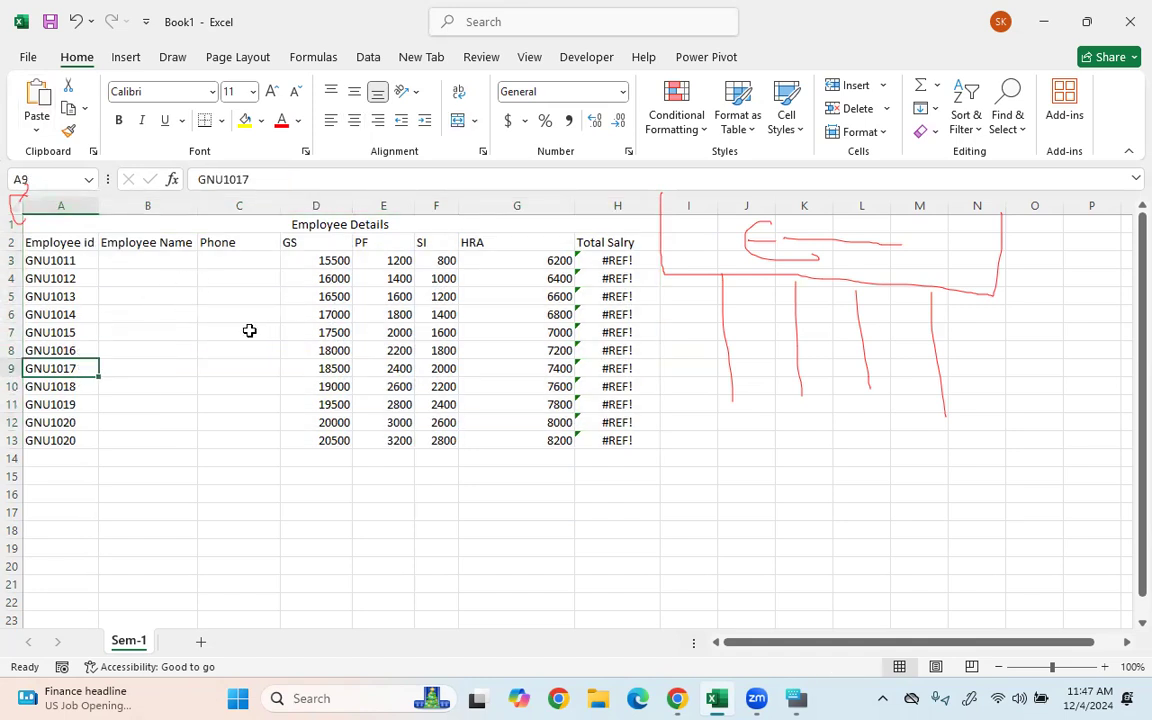
pyautogui.hotkey('ctrl', 'a')
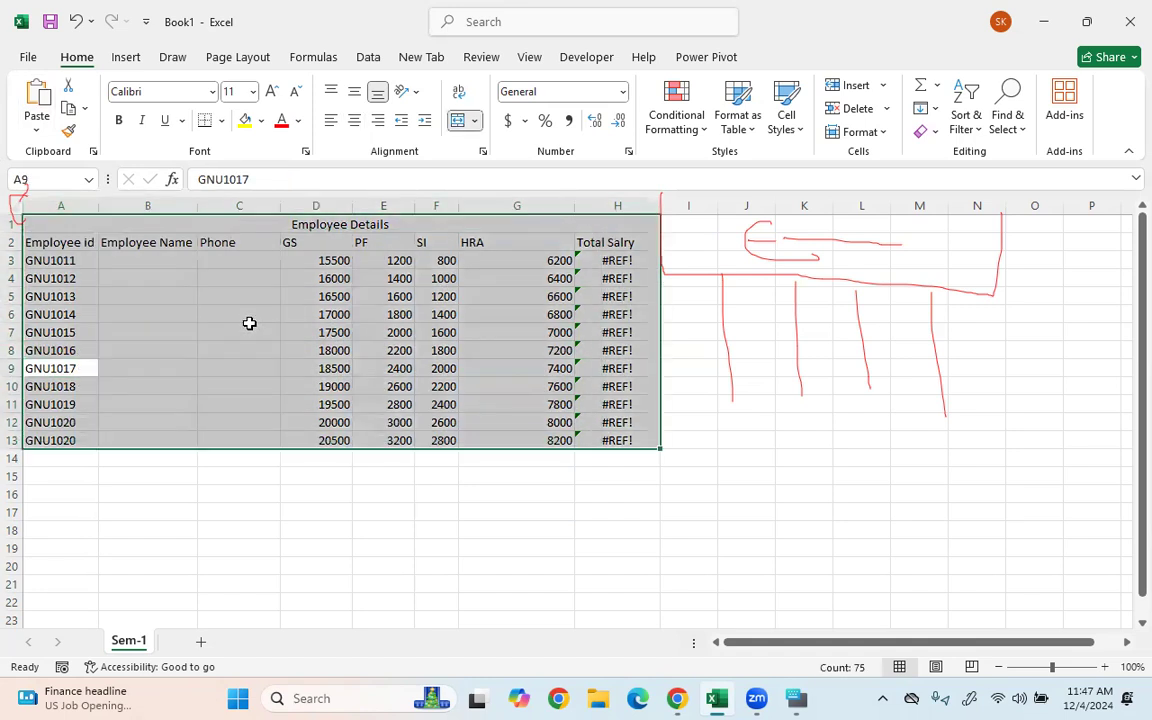
pyautogui.click(309, 597)
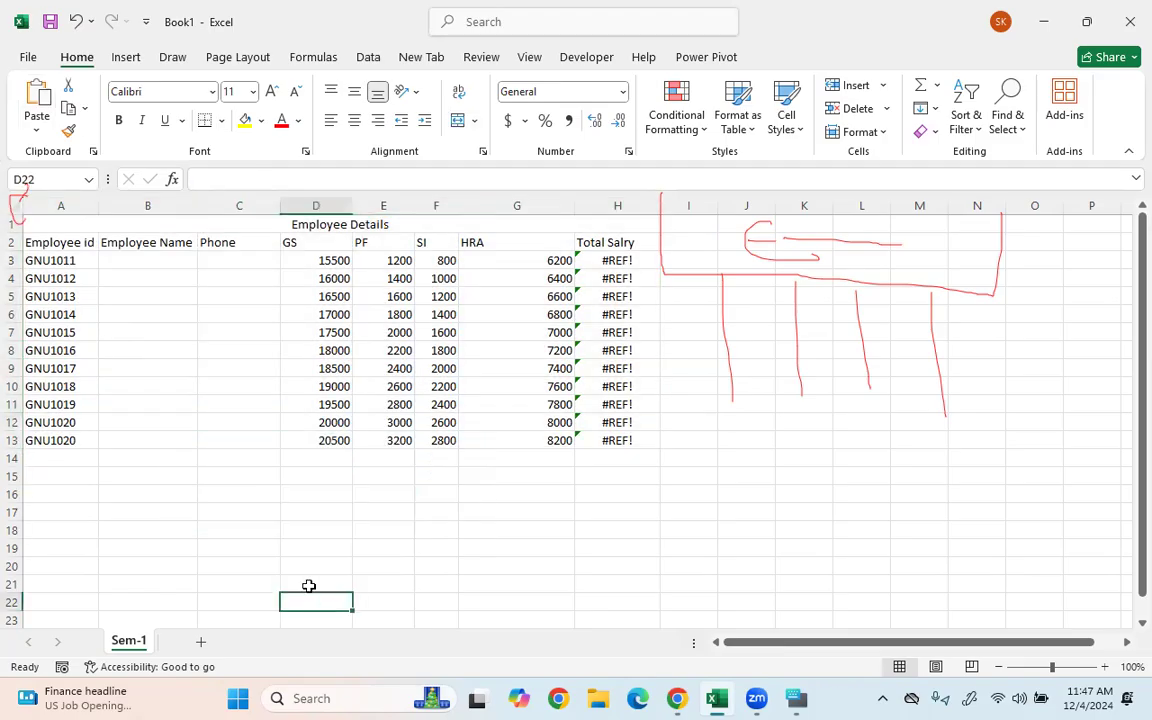
pyautogui.hotkey('ctrl', 'a')
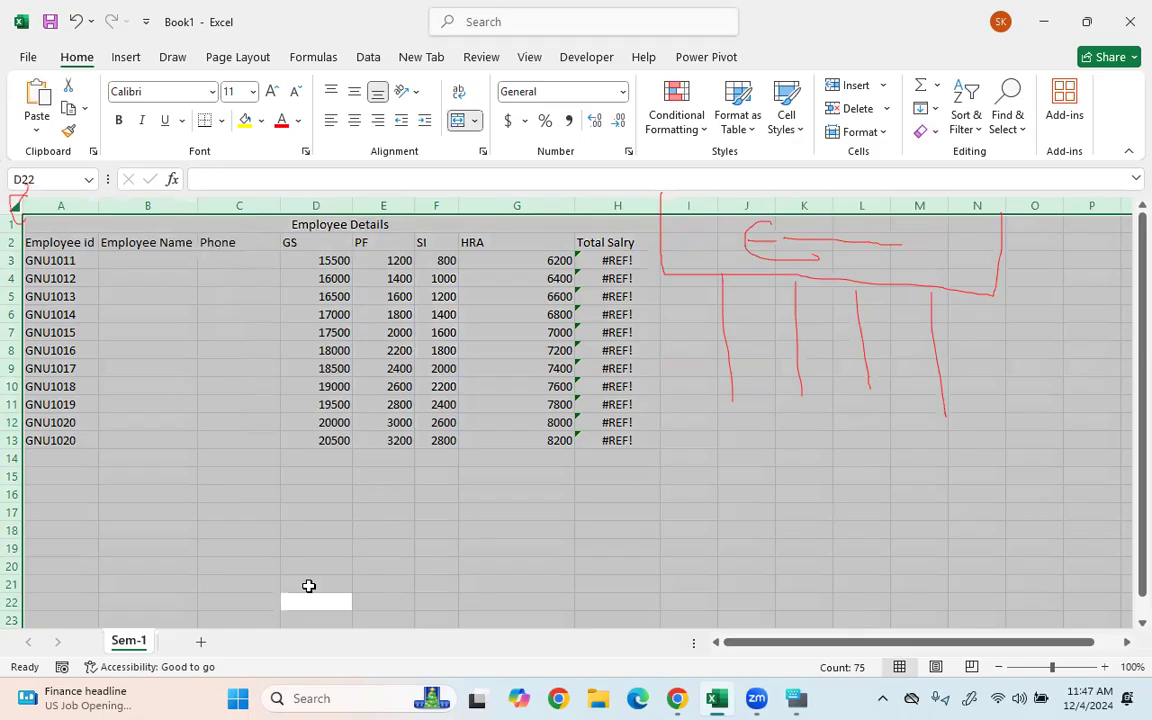
pyautogui.click(124, 340)
pyautogui.click(49, 349)
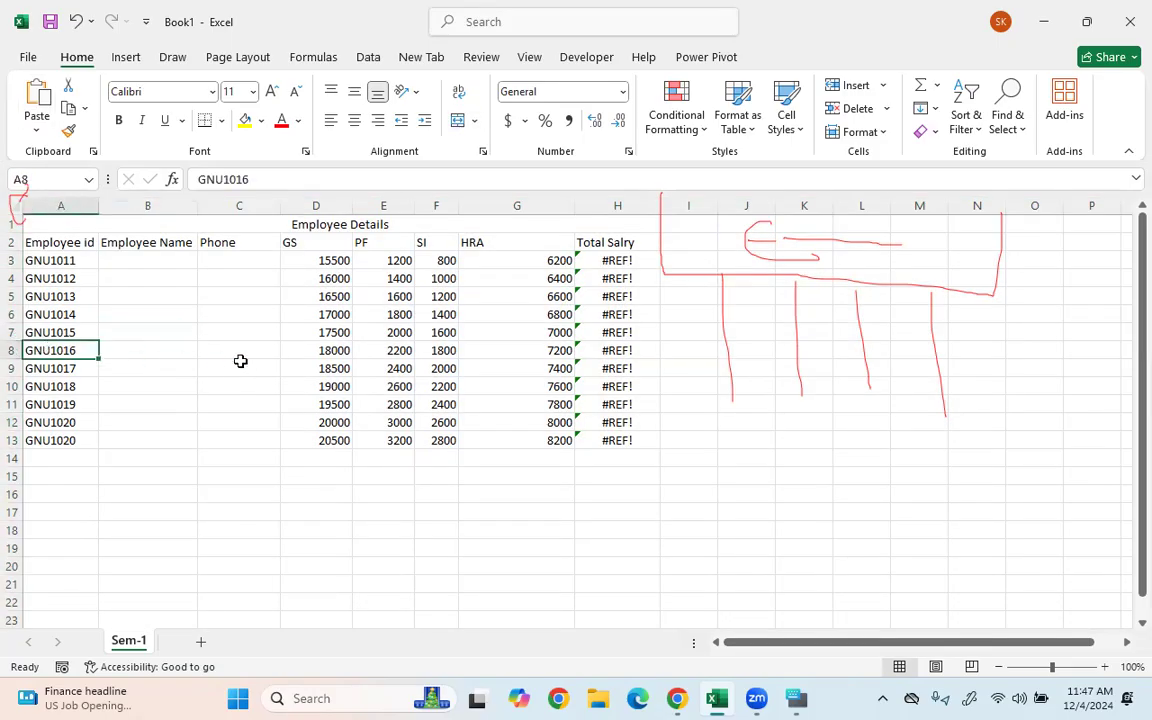
pyautogui.click(240, 361)
pyautogui.hotkey('ctrl', 'a')
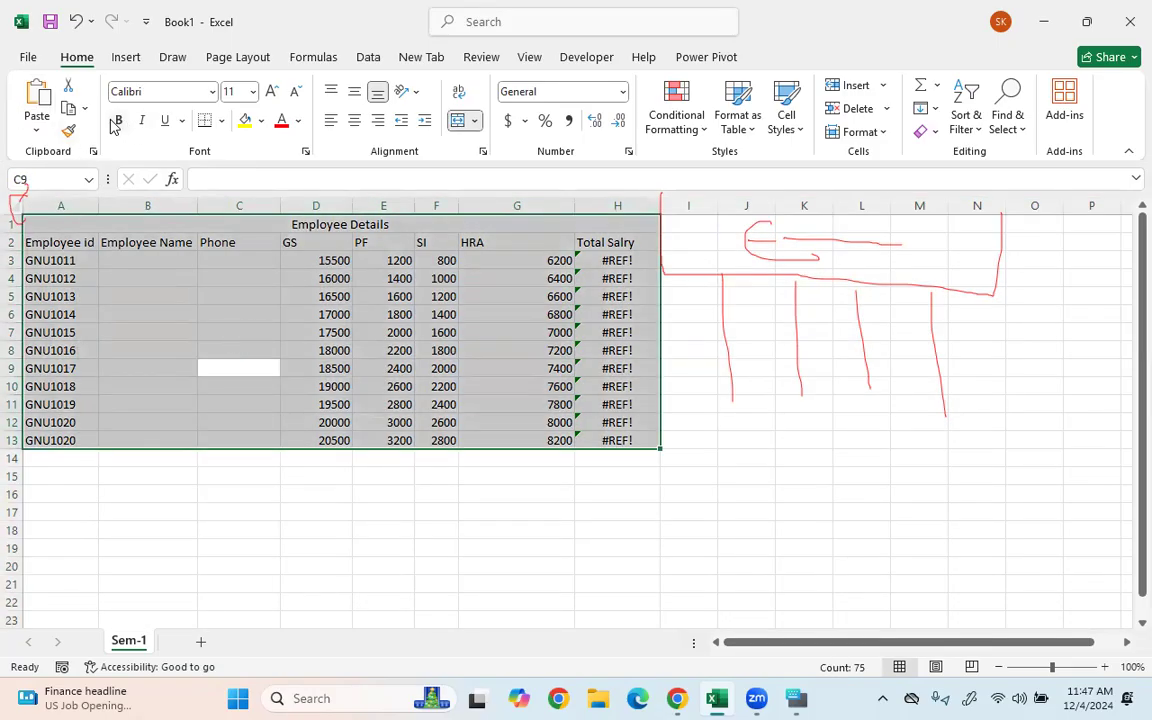
# - Apply All Borders, a light grey fill and 12-point font to the table
pyautogui.click(221, 120)
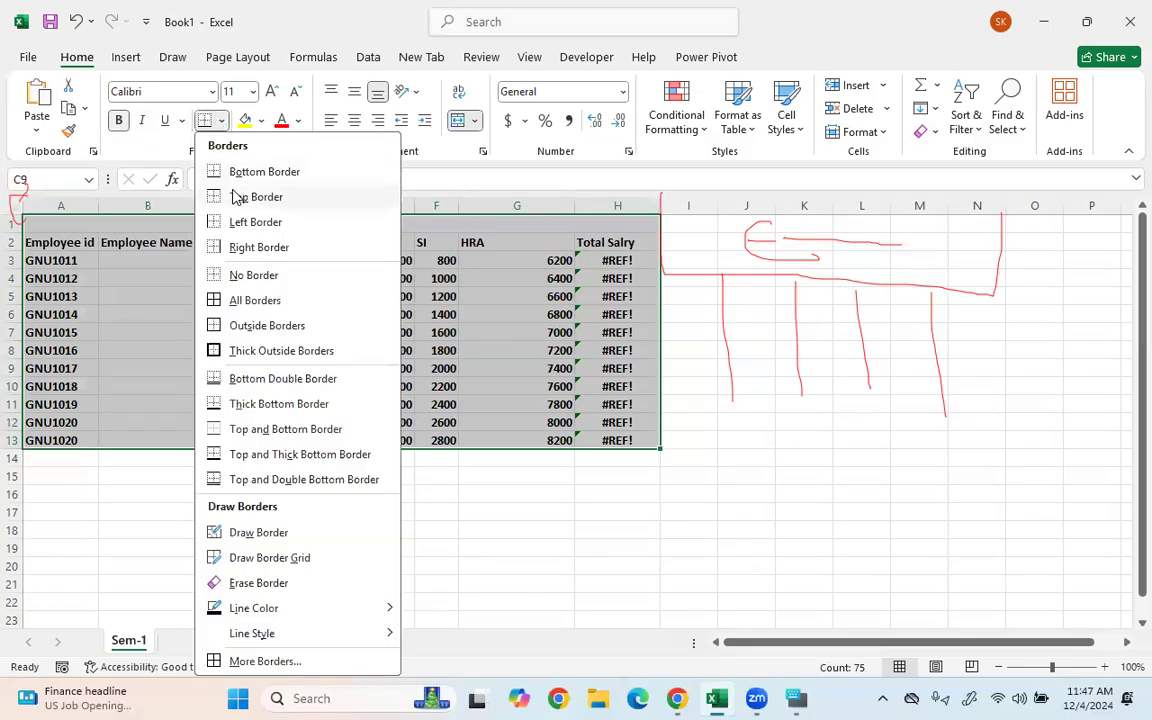
pyautogui.click(217, 308)
pyautogui.click(246, 121)
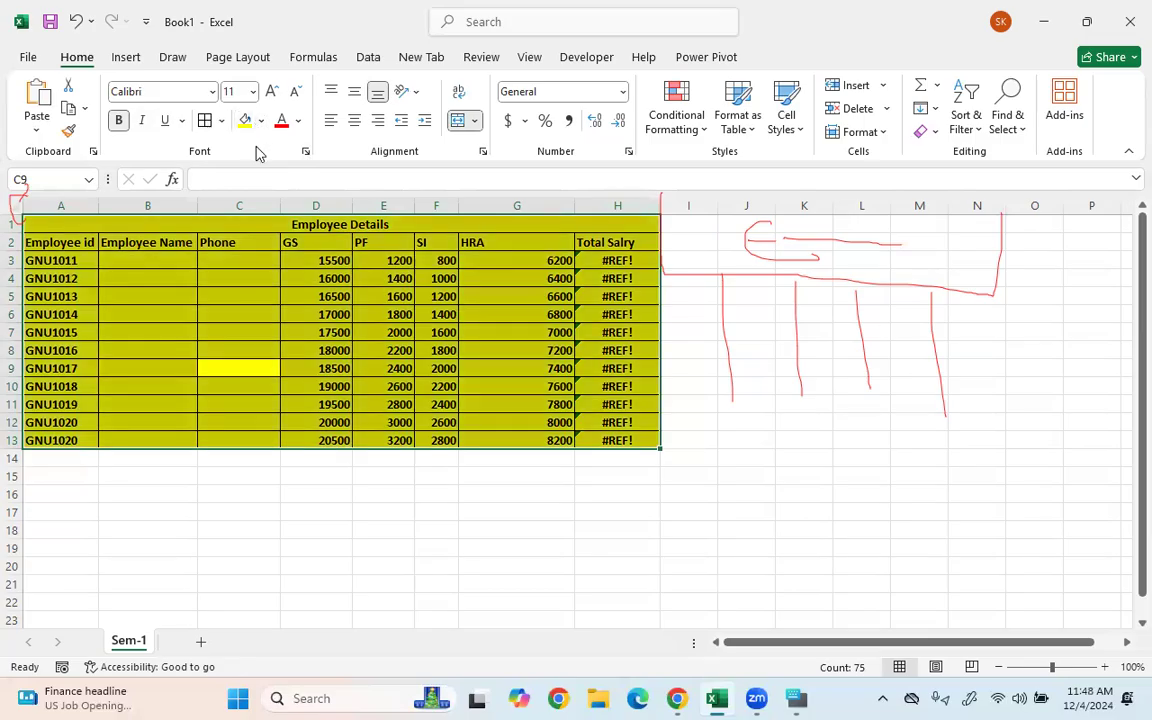
pyautogui.click(260, 121)
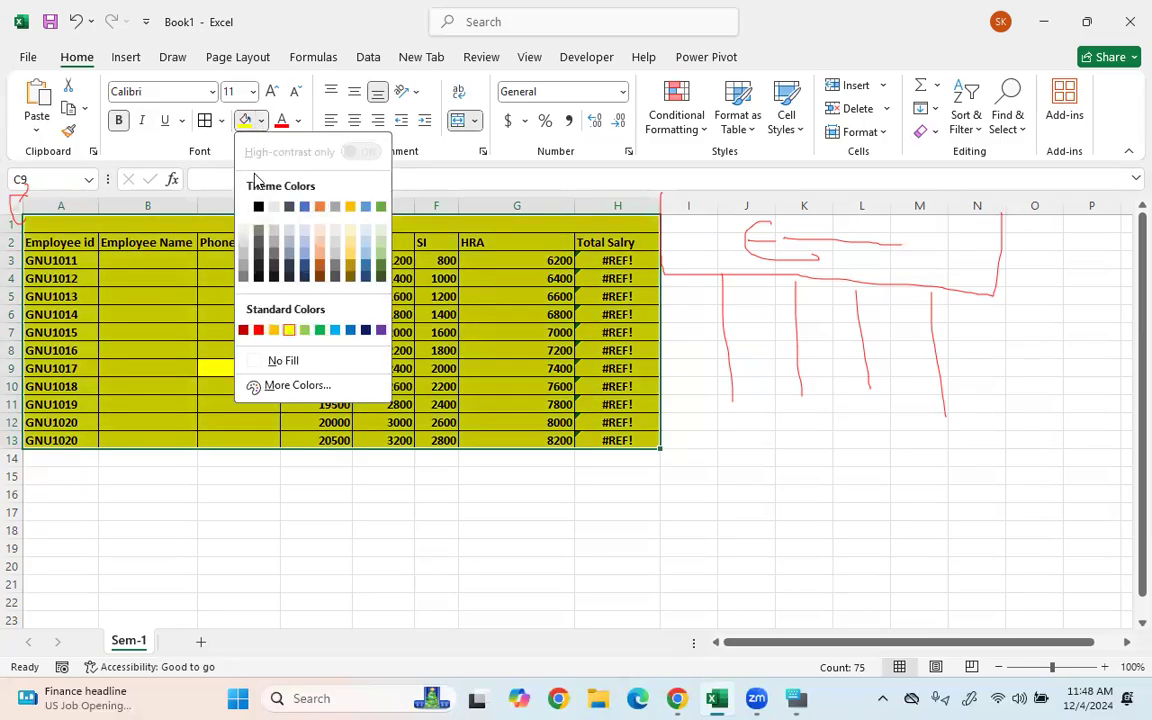
pyautogui.click(258, 248)
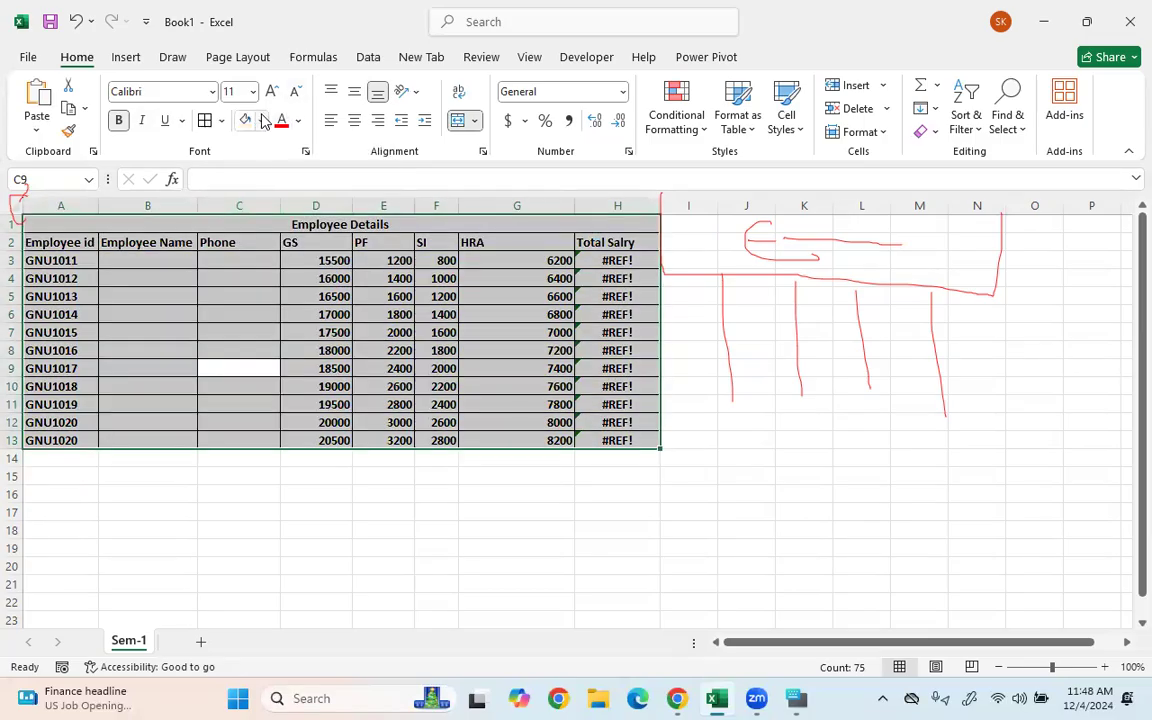
pyautogui.click(262, 121)
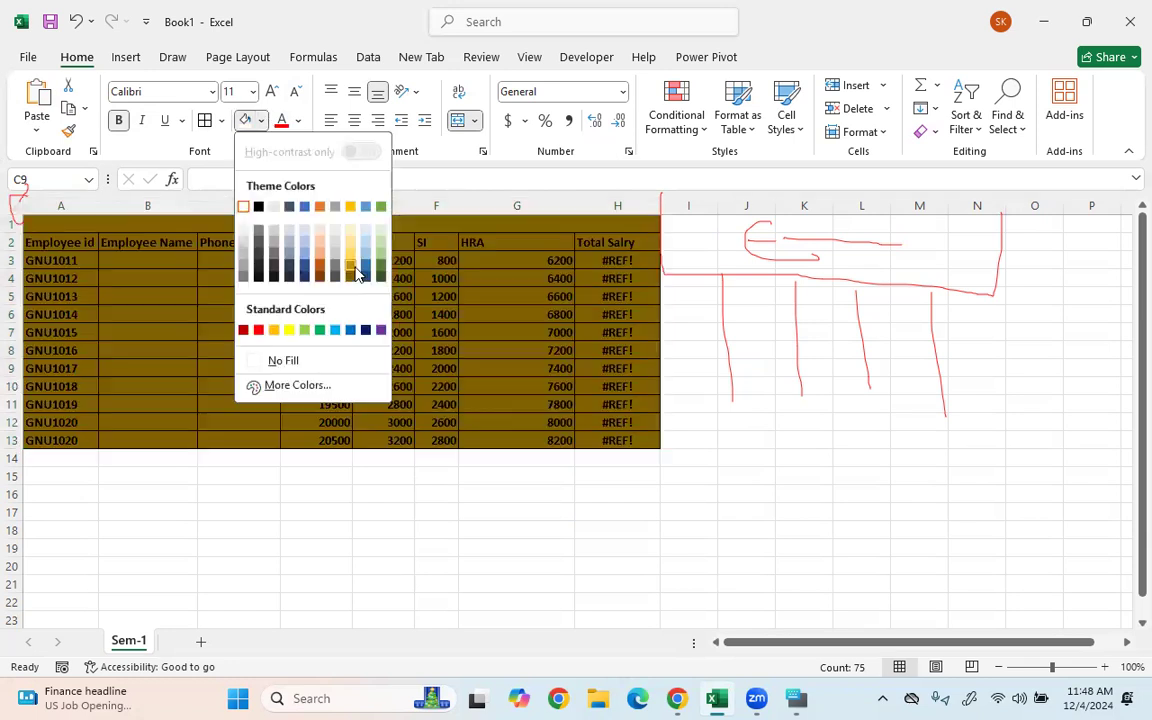
pyautogui.click(273, 92)
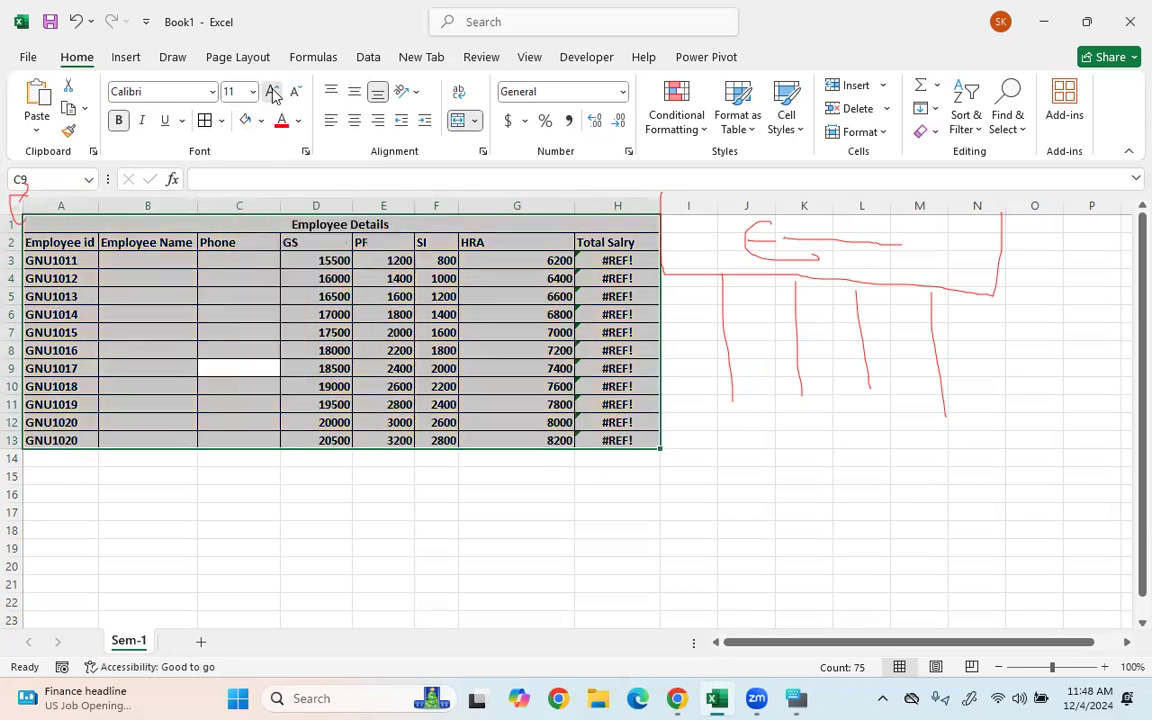
# - Centre the table contents both vertically and horizontally
pyautogui.click(331, 93)
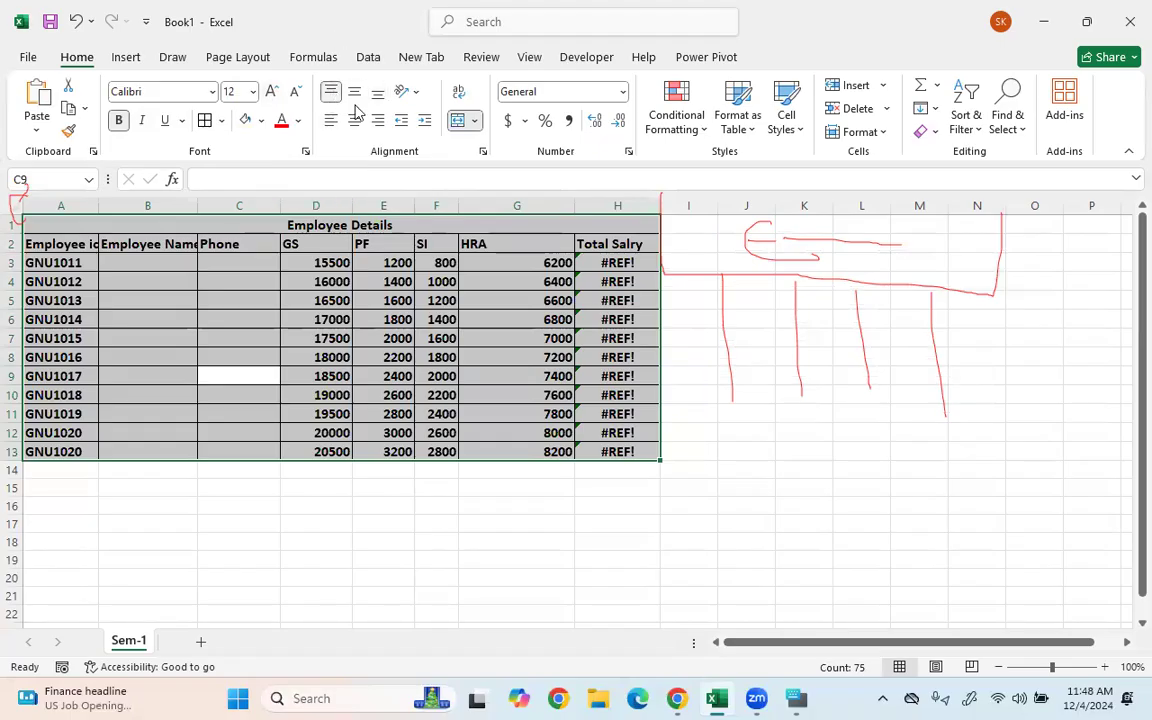
pyautogui.click(353, 93)
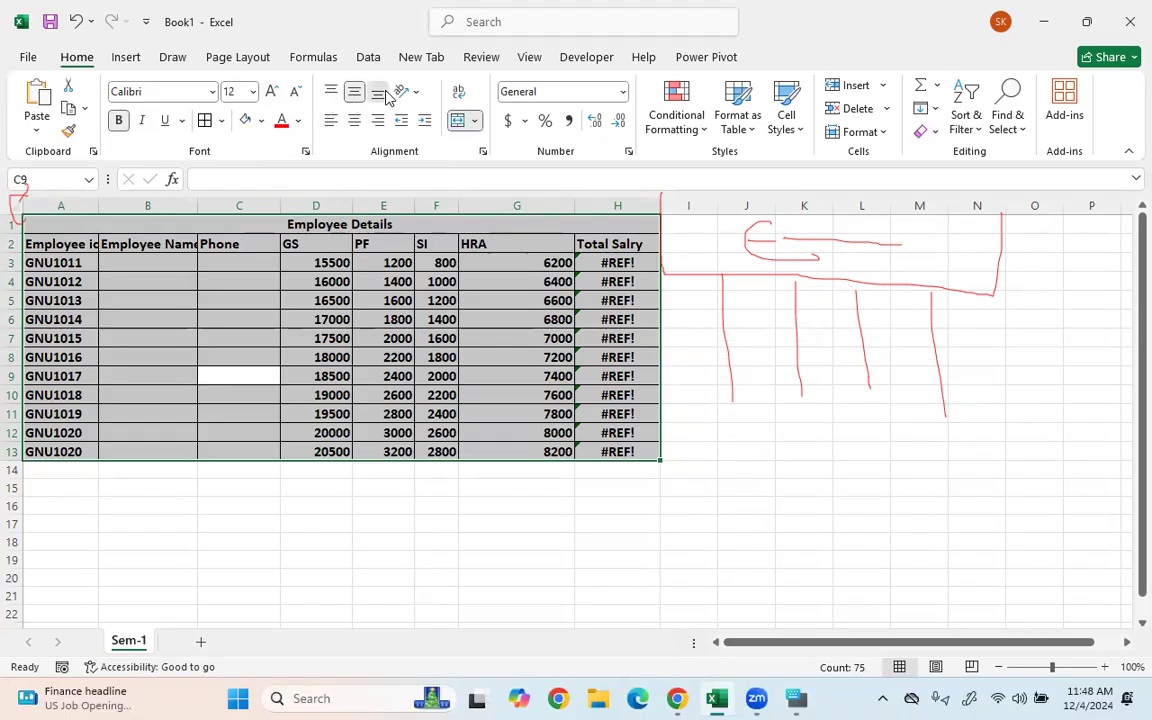
pyautogui.click(331, 122)
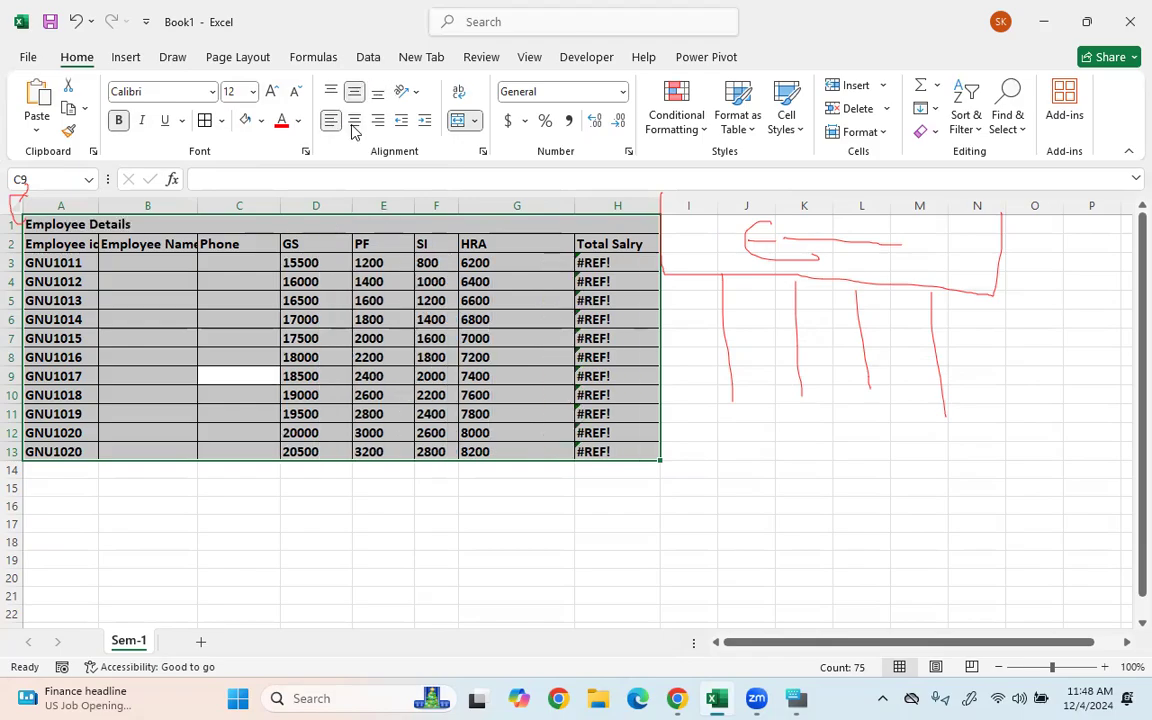
pyautogui.click(354, 122)
pyautogui.click(378, 122)
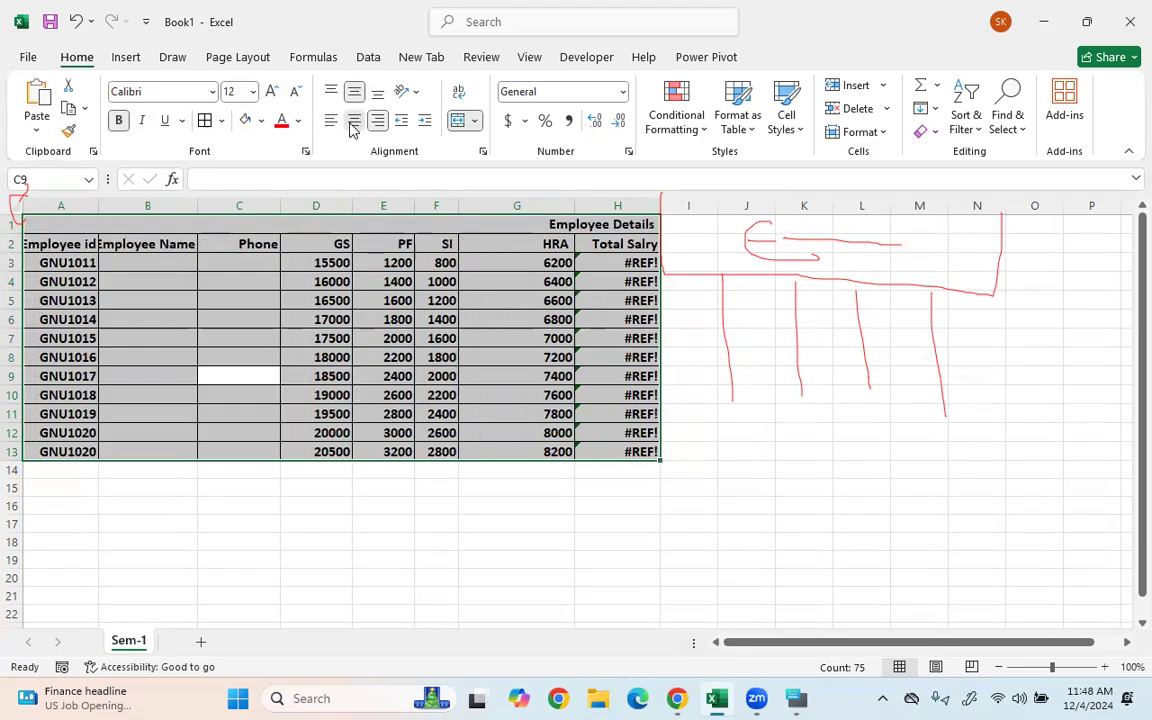
pyautogui.click(354, 122)
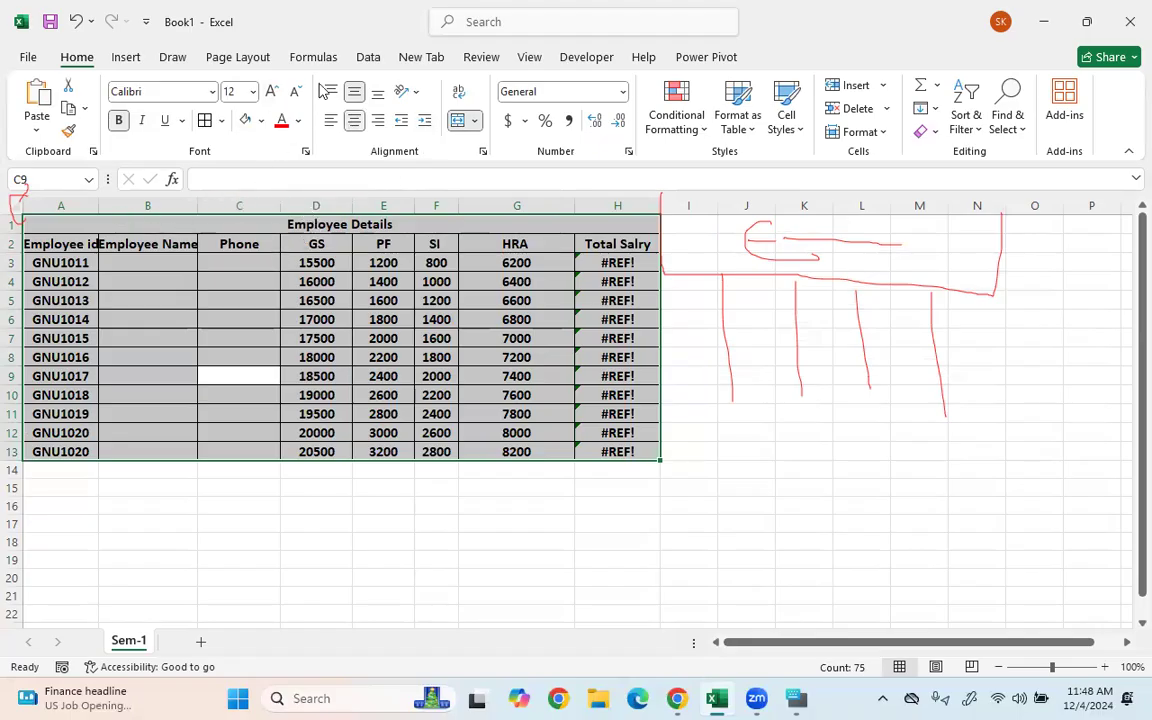
# - Enlarge the table font to 14 and widen columns A and B so headers fit
pyautogui.click(270, 93)
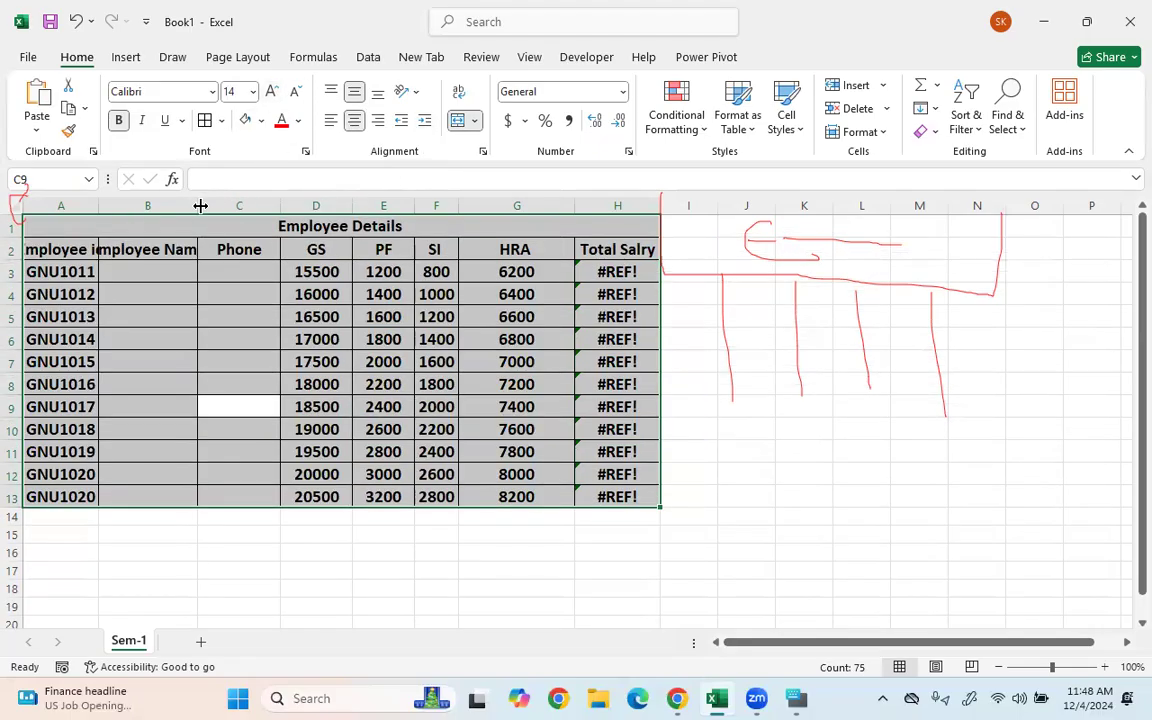
pyautogui.moveTo(197, 206); pyautogui.dragTo(222, 206)
pyautogui.moveTo(98, 206); pyautogui.dragTo(95, 249)
pyautogui.click(75, 247)
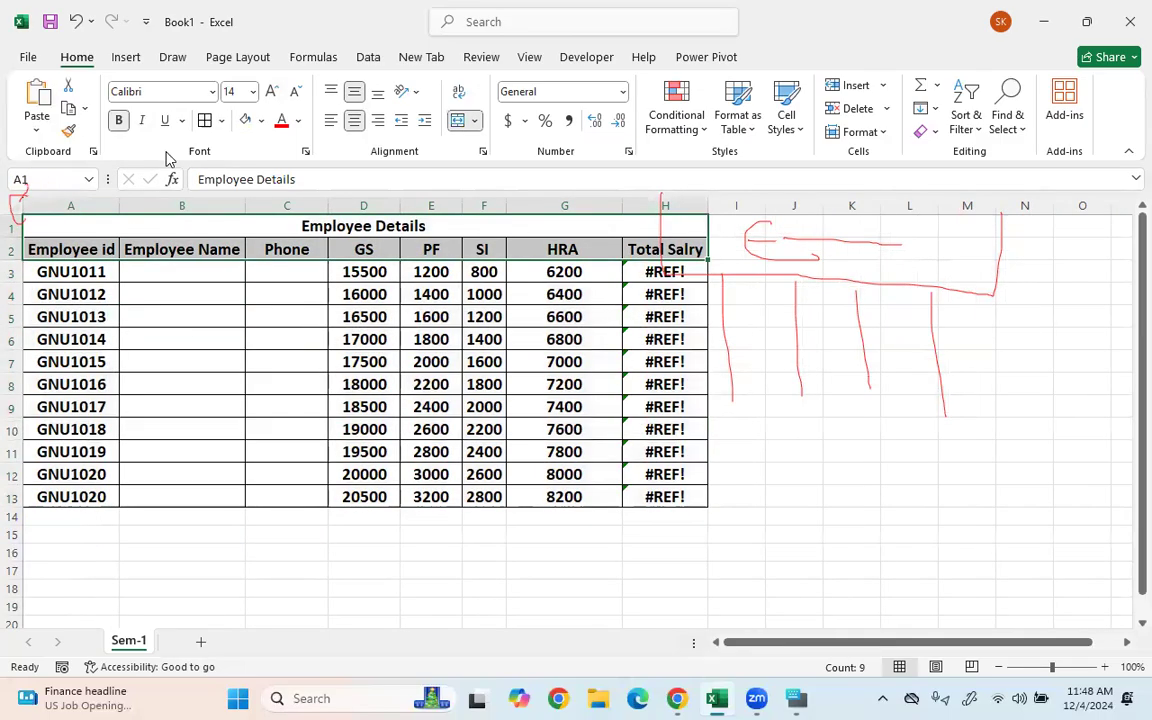
# - Fill the title and header rows A1:H2 dark blue with white text
pyautogui.click(299, 122)
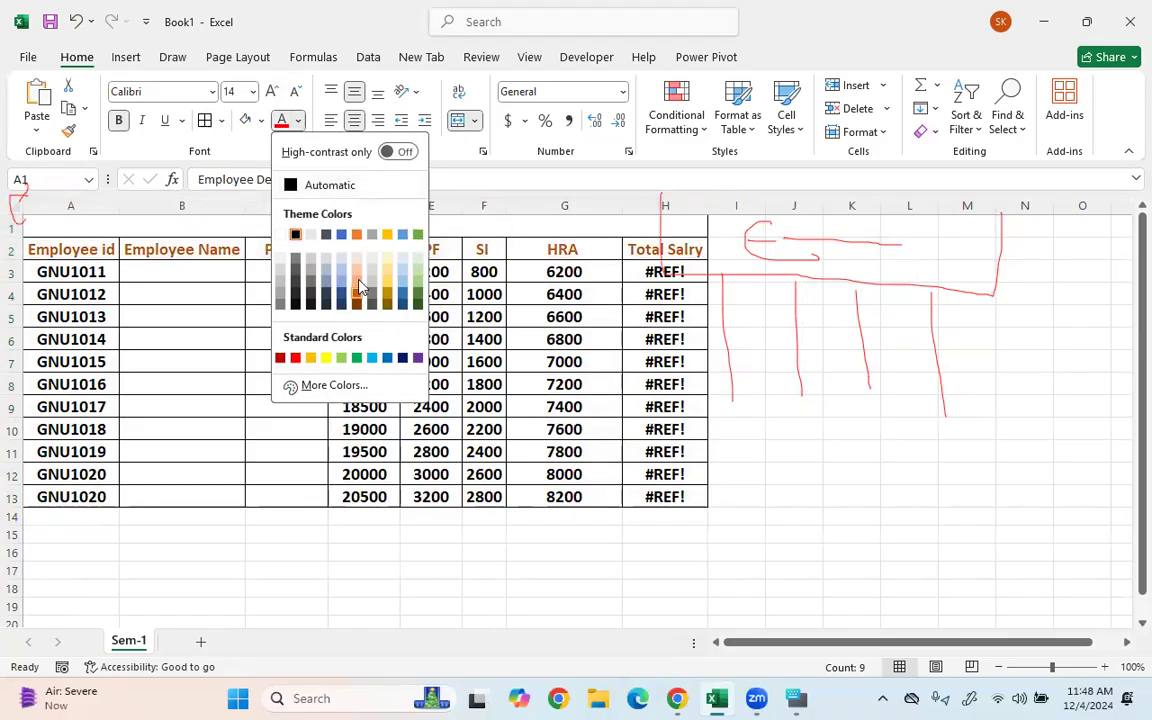
pyautogui.click(259, 121)
pyautogui.click(259, 121)
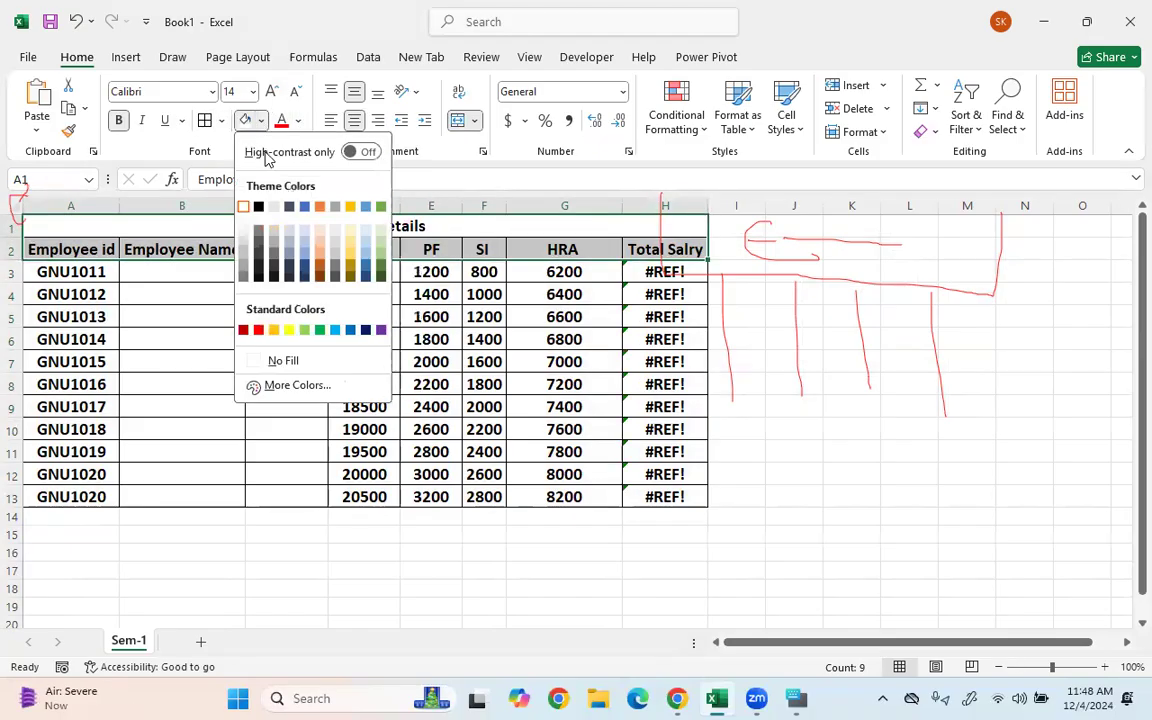
pyautogui.click(304, 268)
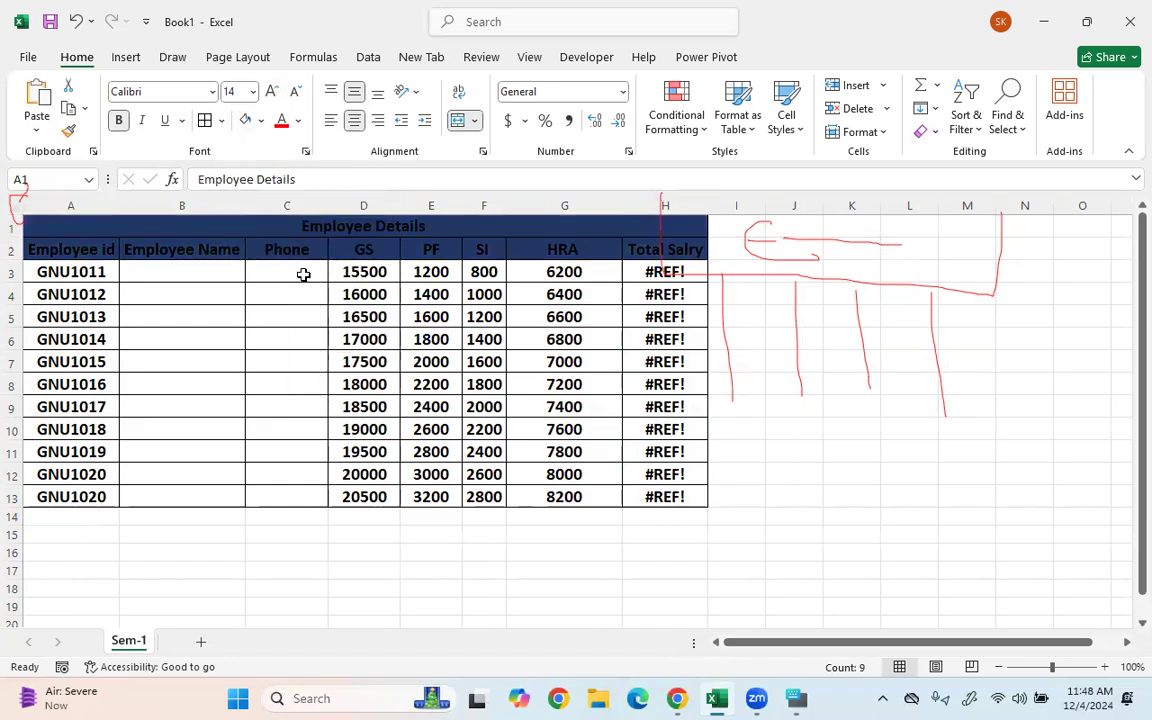
pyautogui.click(299, 121)
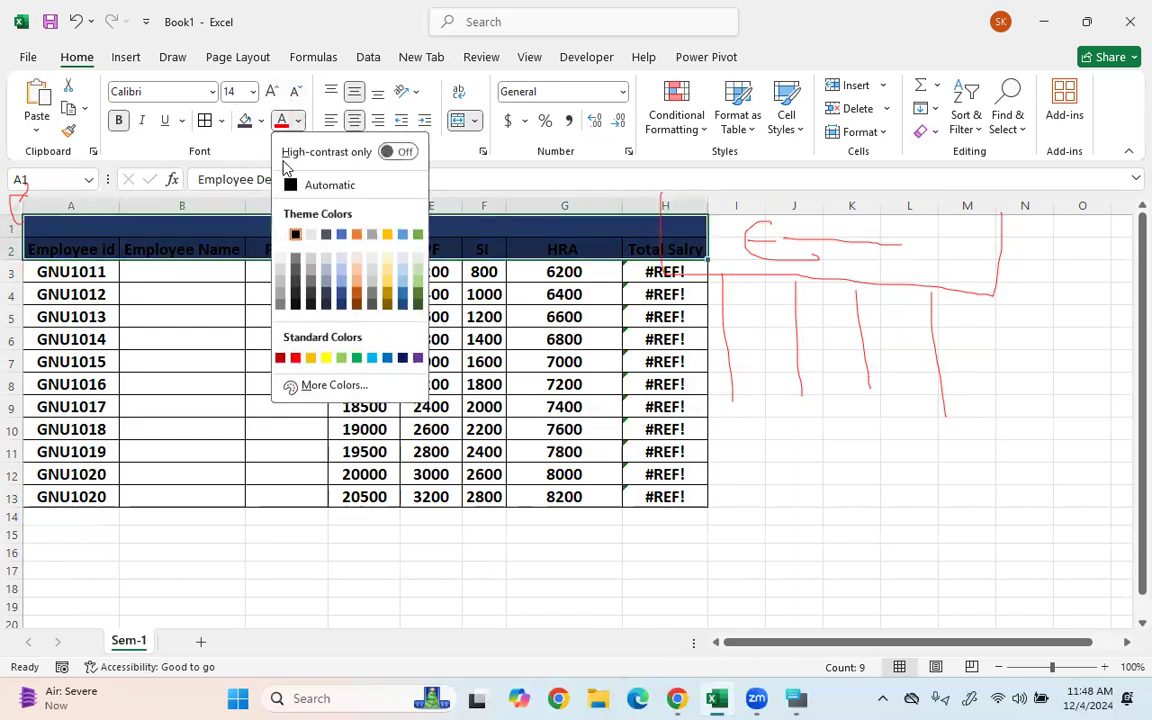
pyautogui.click(283, 233)
pyautogui.click(240, 313)
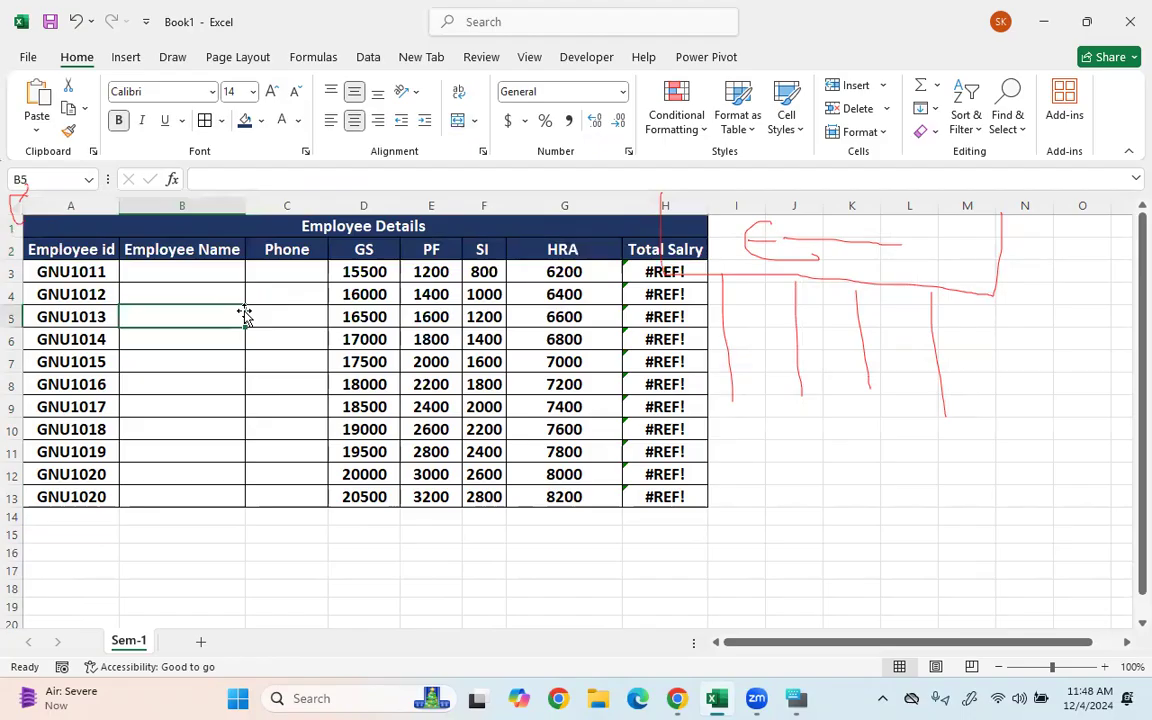
pyautogui.moveTo(676, 268); pyautogui.dragTo(681, 491)
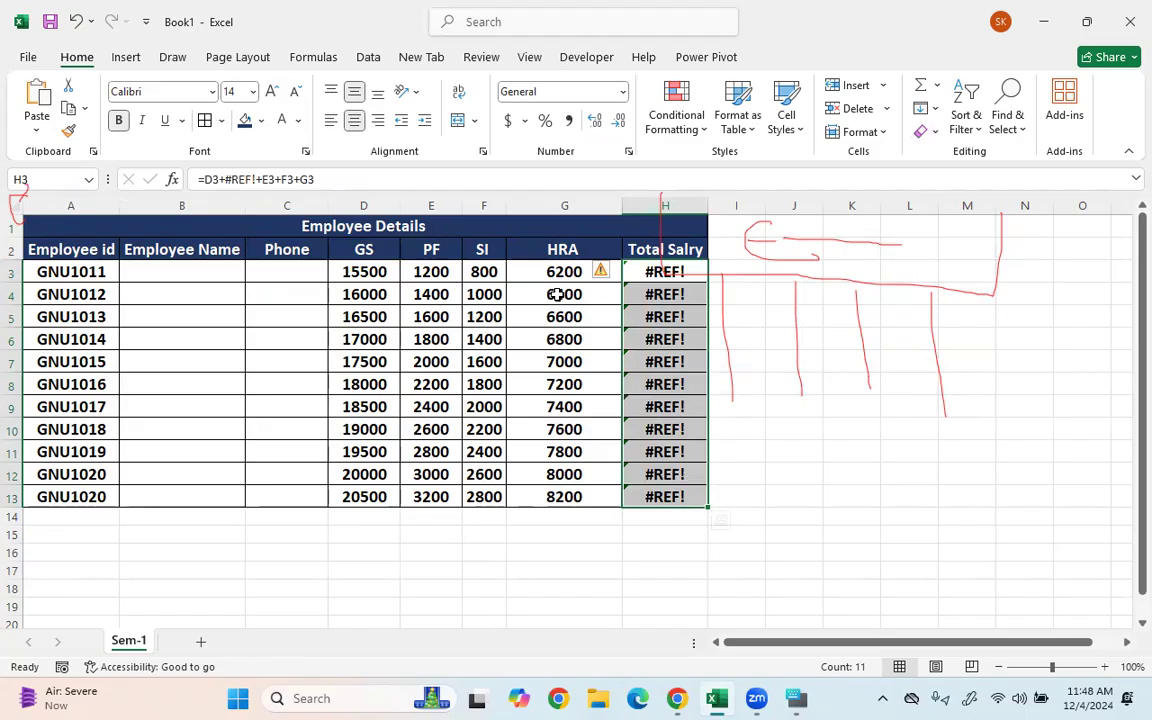
# - Remove +#REF! from H3's formula and fill it down to H13, giving totals 23700–34700
pyautogui.click(751, 331)
pyautogui.click(630, 270)
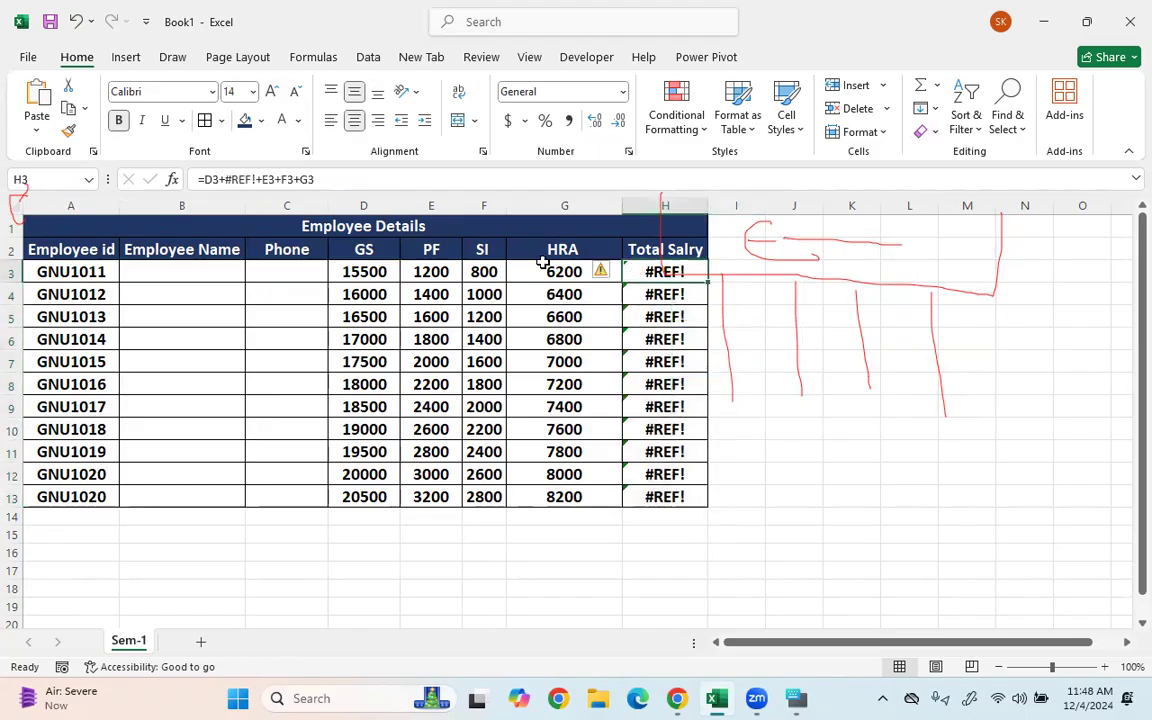
pyautogui.press('F2')
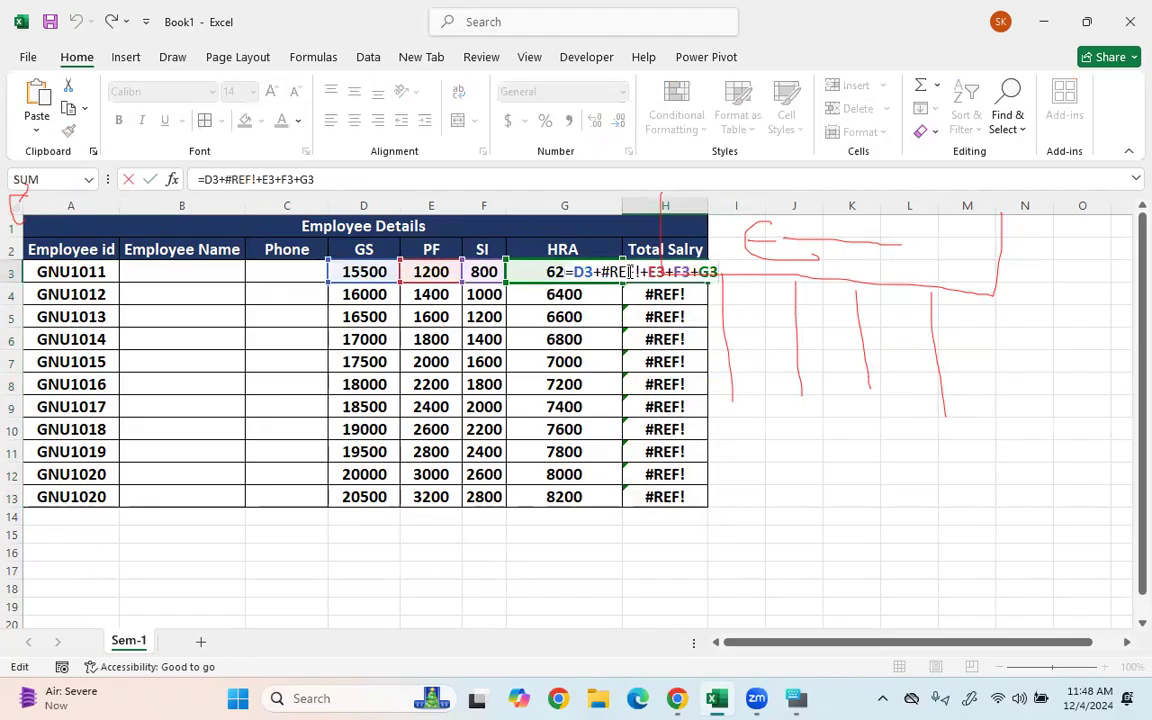
pyautogui.press('BackSpace')
pyautogui.press('BackSpace')
pyautogui.press('BackSpace')
pyautogui.press('BackSpace')
pyautogui.press('BackSpace')
pyautogui.press('BackSpace')
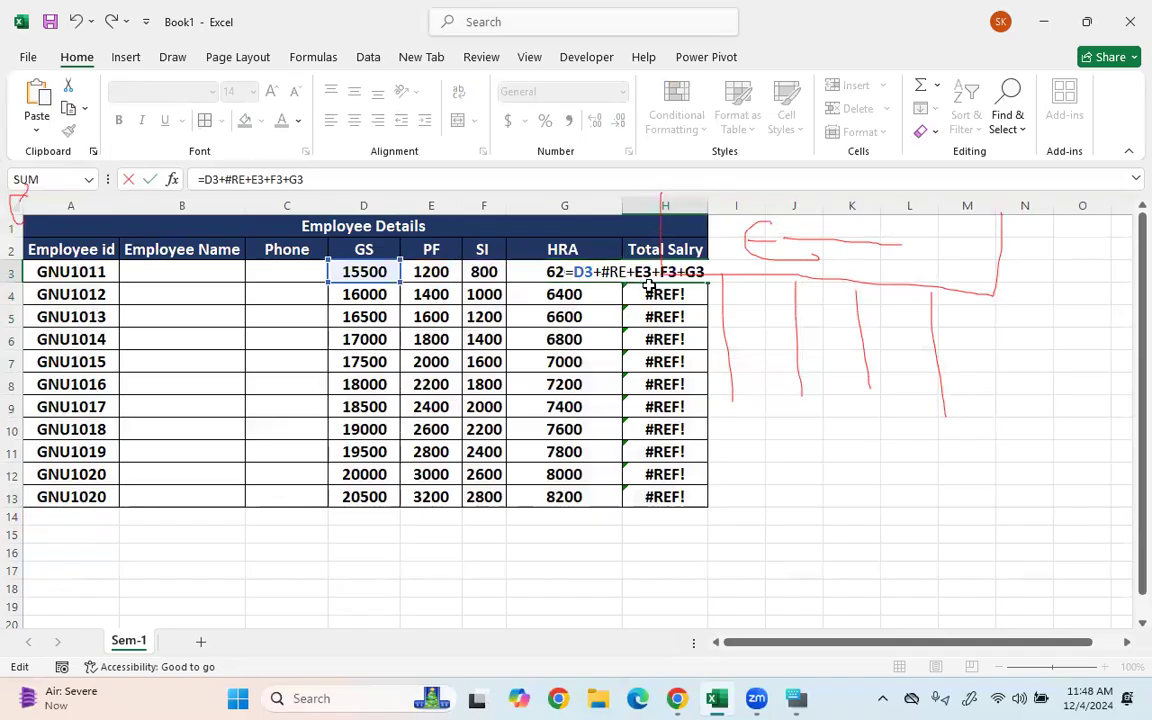
pyautogui.press('Return')
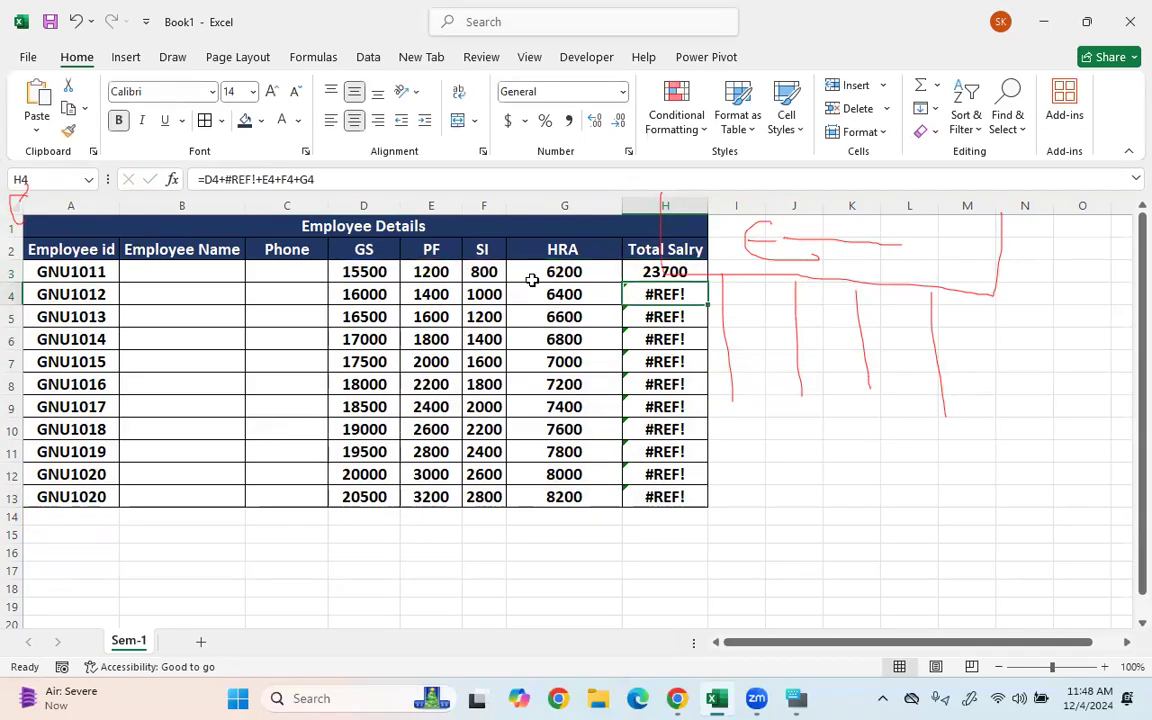
pyautogui.click(668, 268)
pyautogui.doubleClick(704, 282)
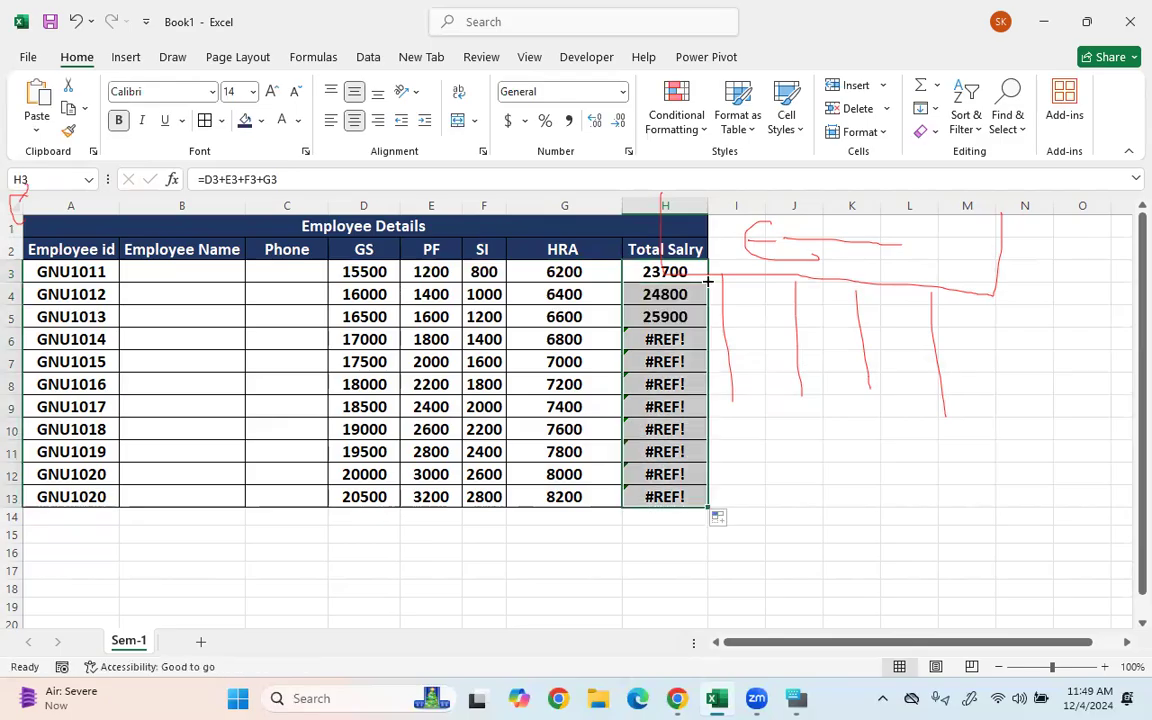
pyautogui.click(430, 412)
pyautogui.click(368, 549)
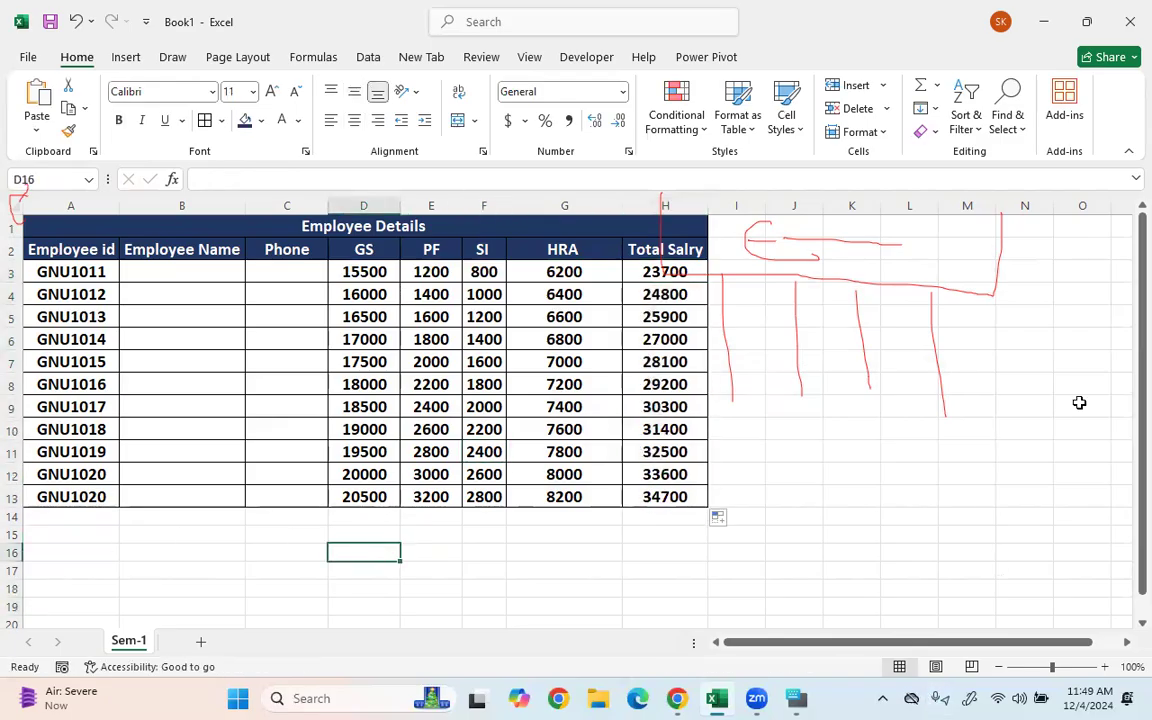
pyautogui.press('Escape')
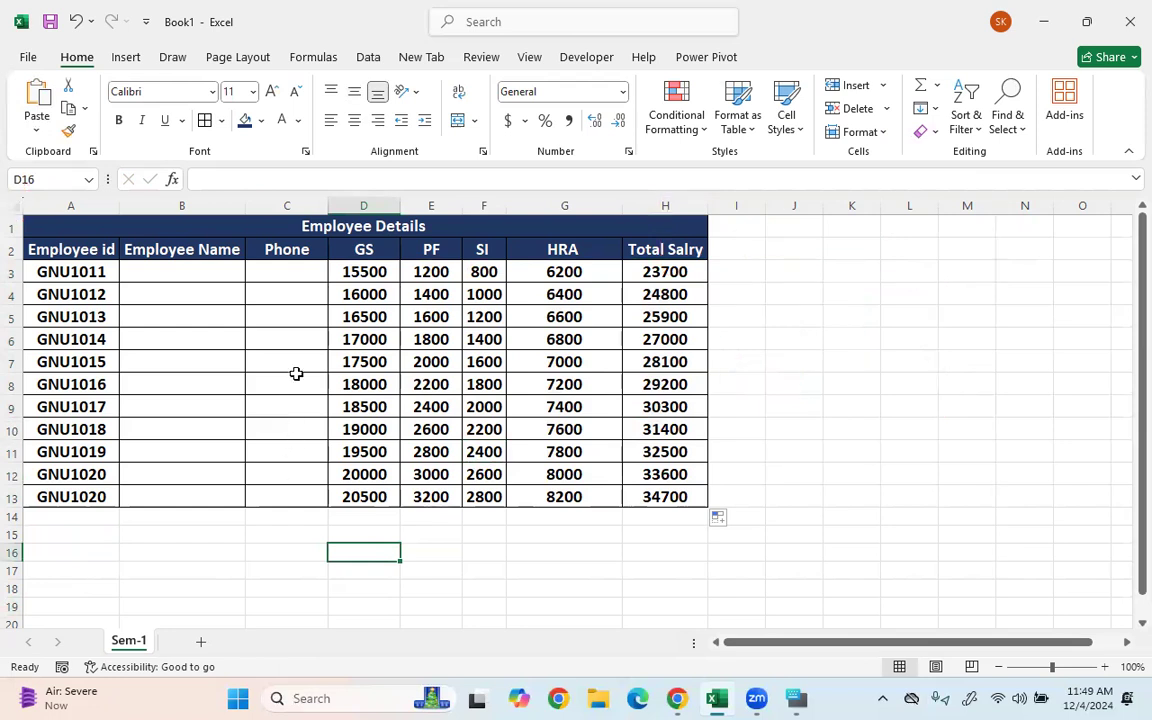
pyautogui.click(296, 373)
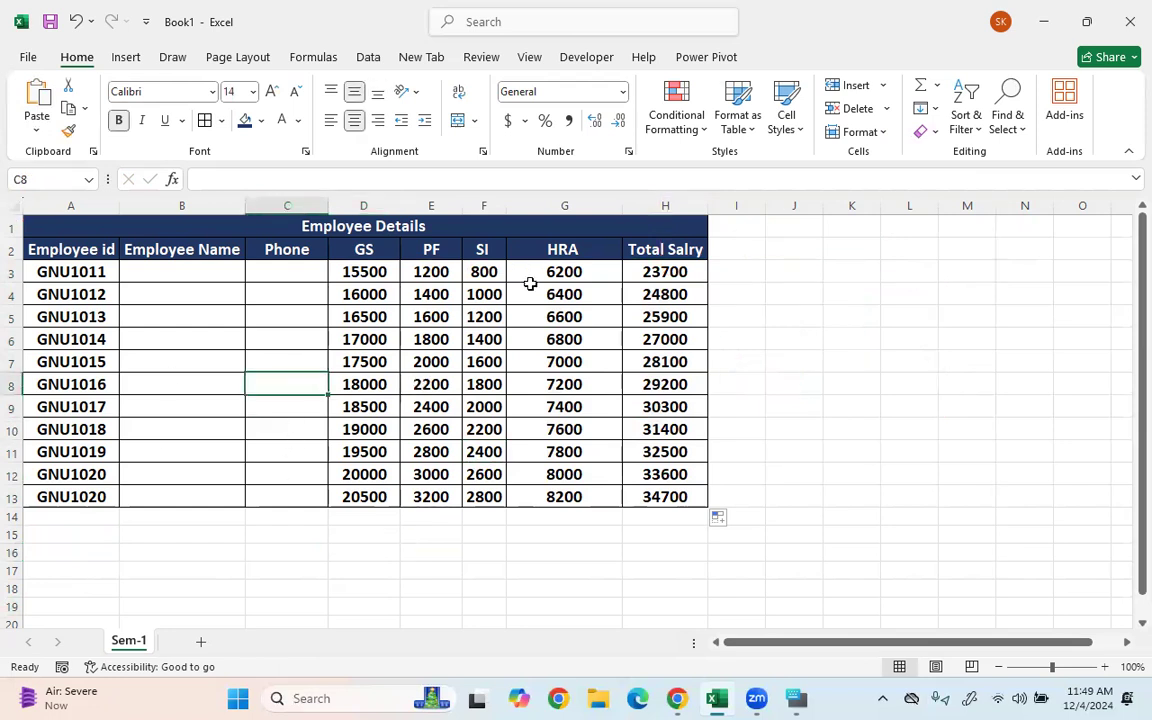
pyautogui.moveTo(584, 266); pyautogui.dragTo(587, 497)
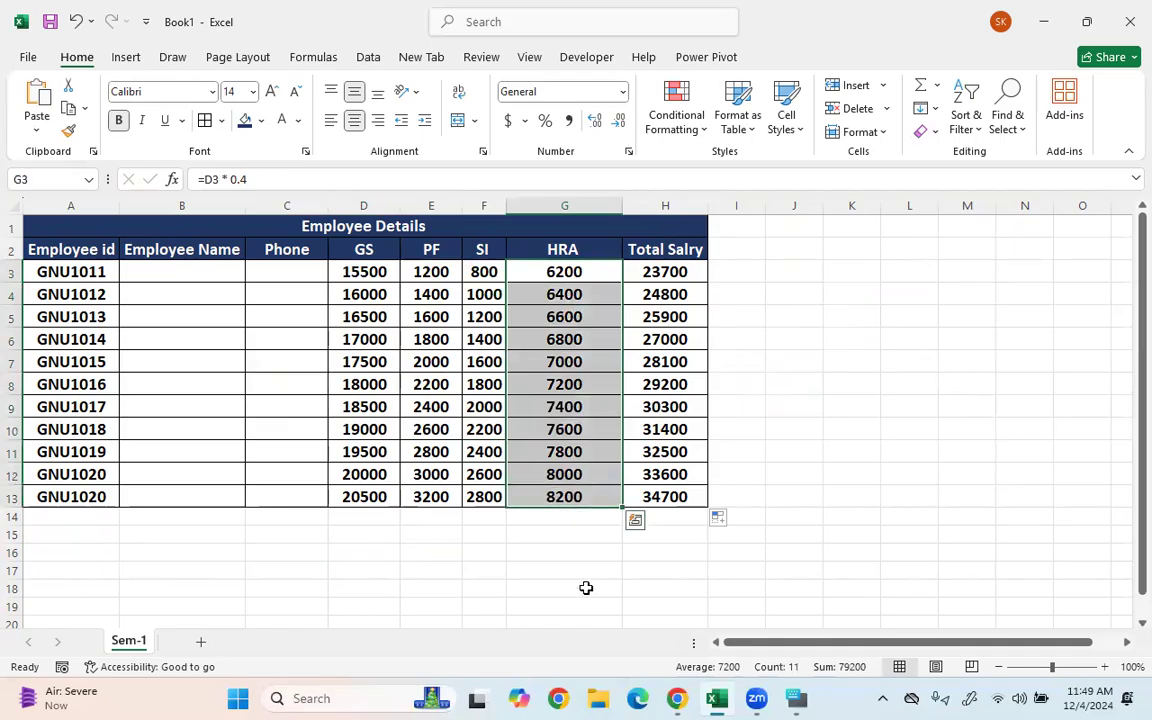
pyautogui.click(571, 520)
pyautogui.moveTo(667, 273); pyautogui.dragTo(663, 497)
pyautogui.click(655, 517)
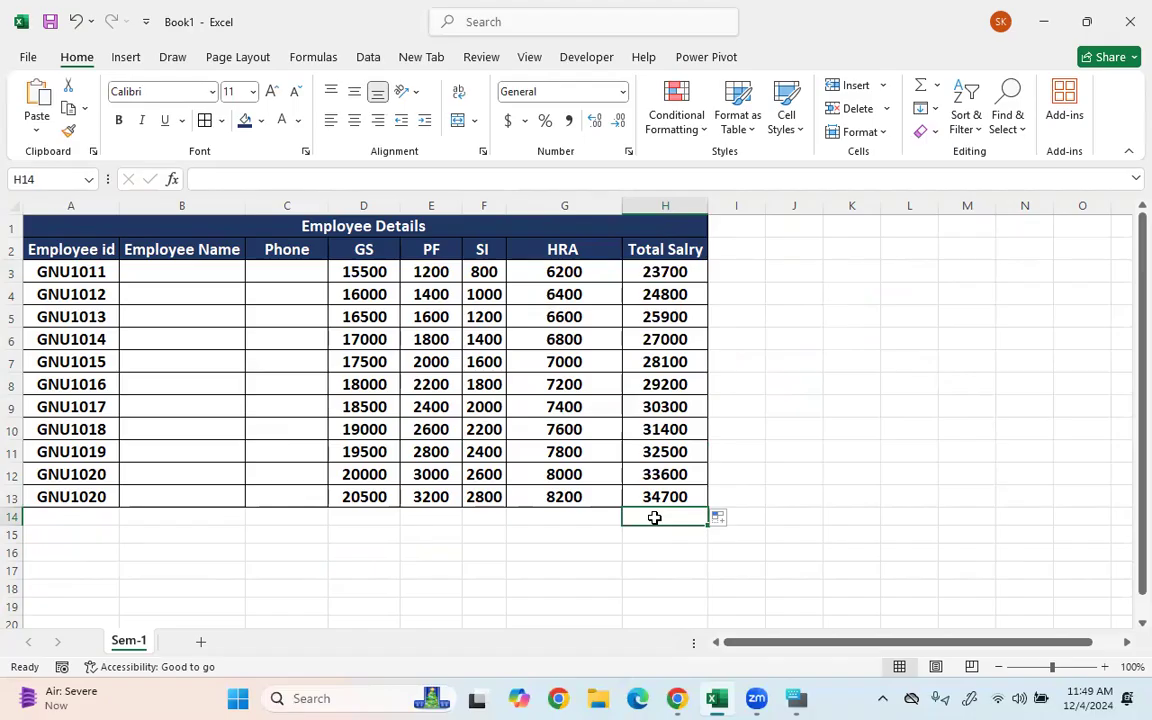
pyautogui.write('=')
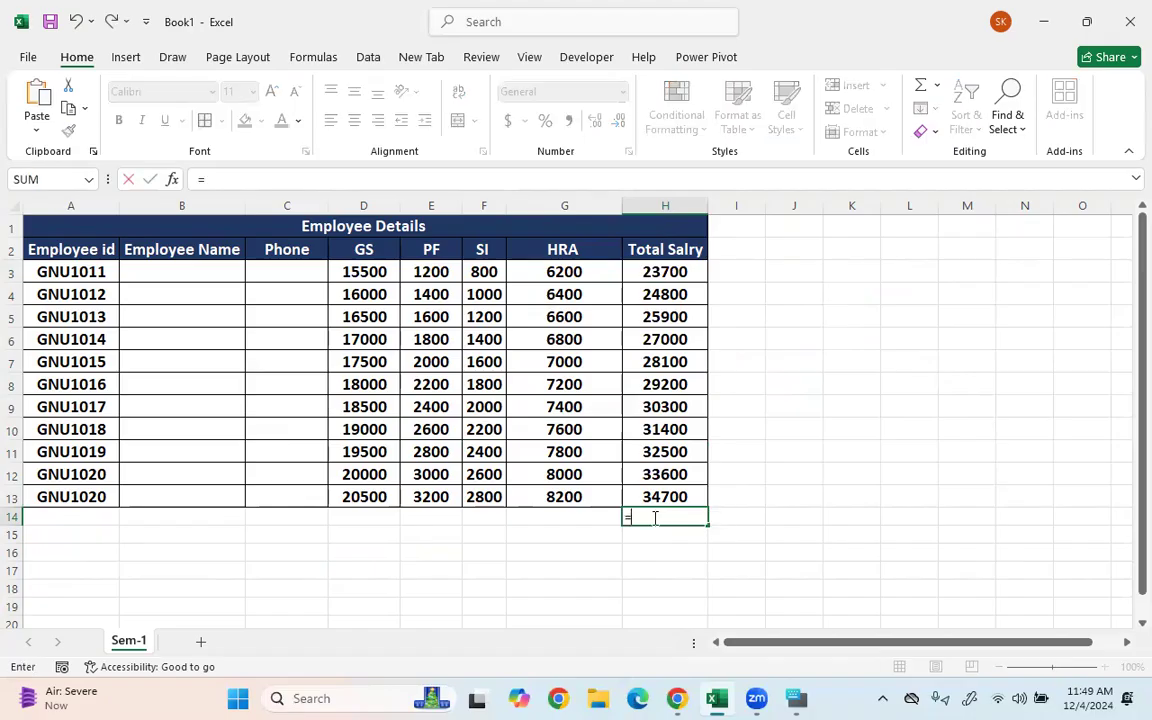
pyautogui.press('Up')
pyautogui.write('+')
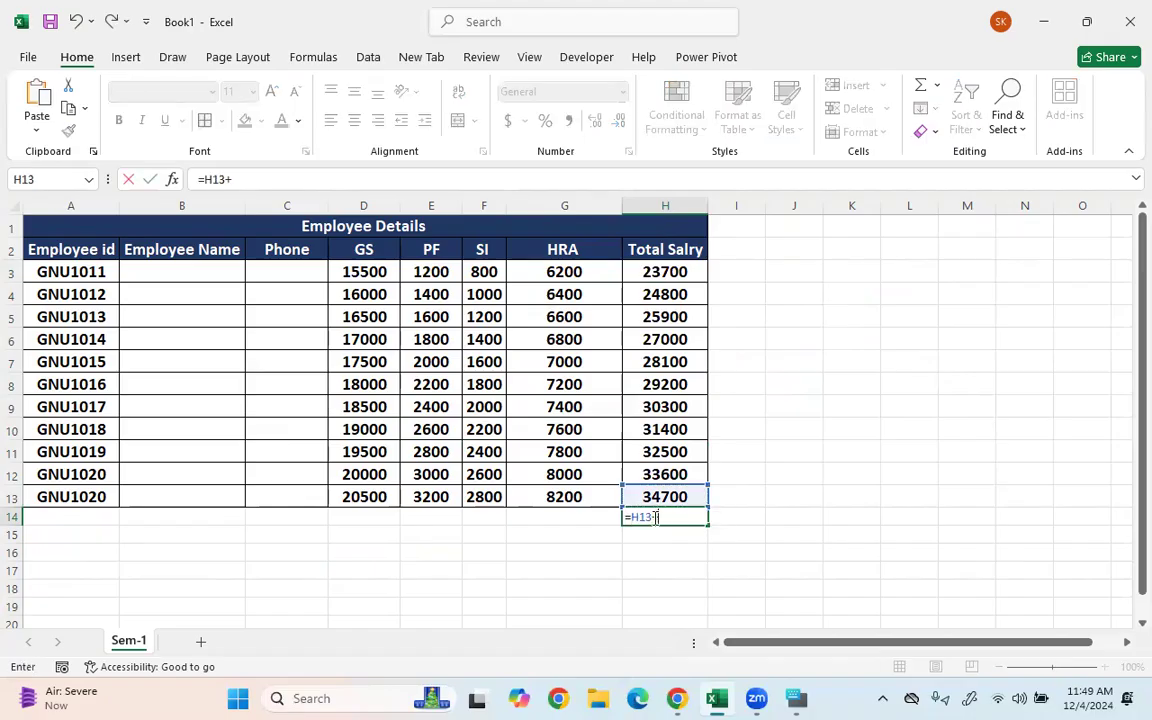
pyautogui.press('Up')
pyautogui.press('Up')
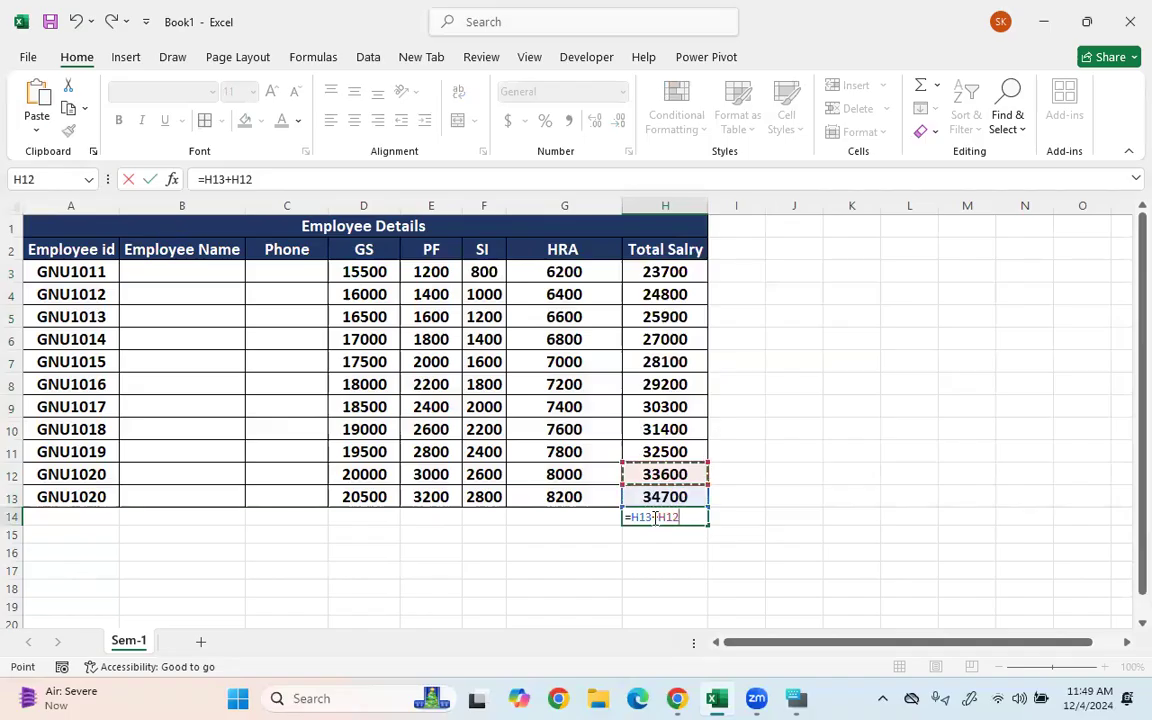
pyautogui.press('BackSpace')
pyautogui.press('BackSpace')
pyautogui.press('BackSpace')
pyautogui.press('BackSpace')
pyautogui.press('BackSpace')
pyautogui.press('BackSpace')
pyautogui.press('BackSpace')
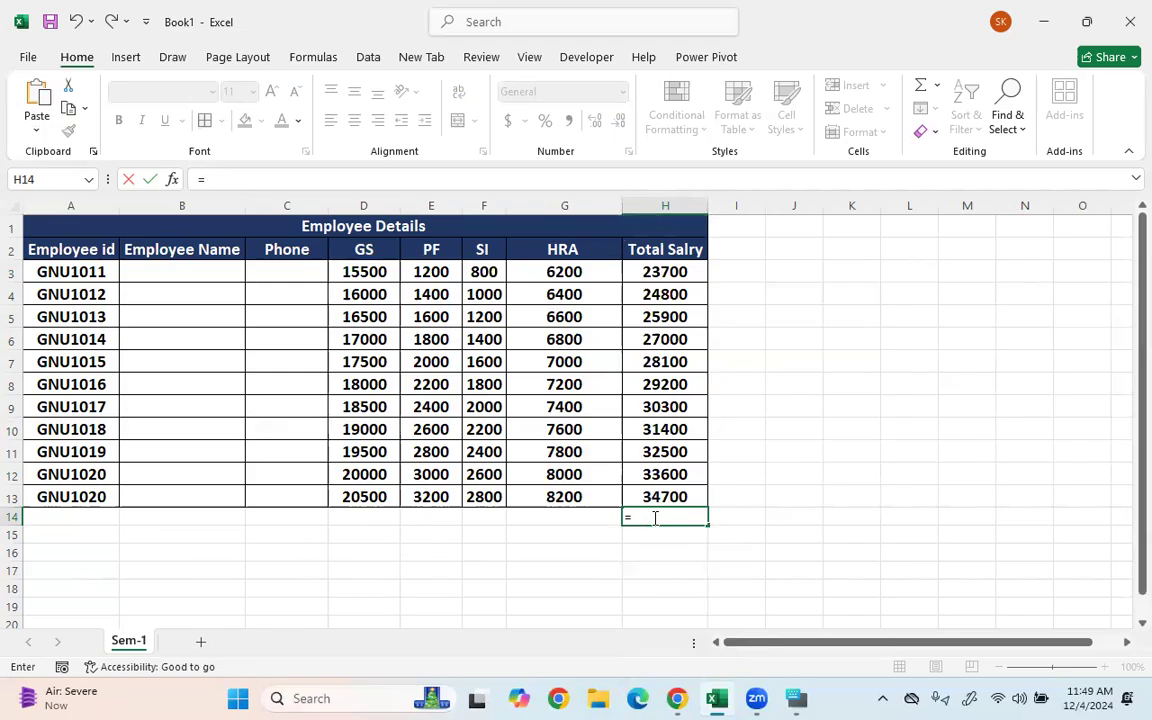
pyautogui.press('BackSpace')
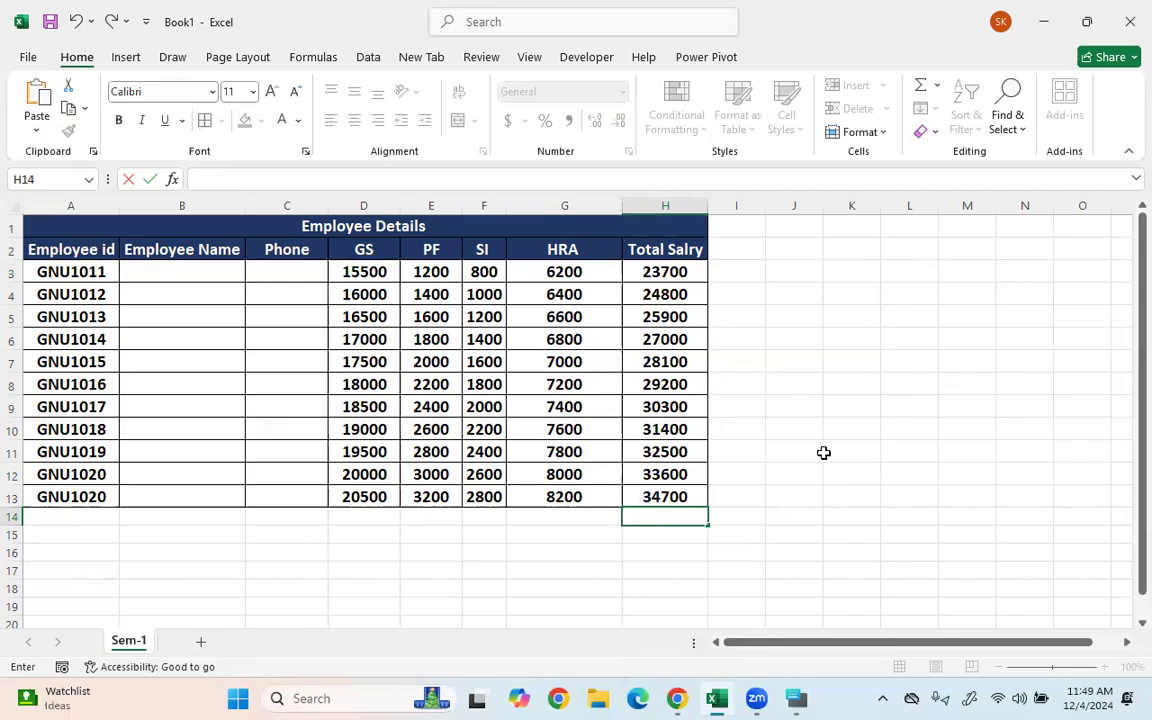
pyautogui.click(851, 534)
pyautogui.click(672, 514)
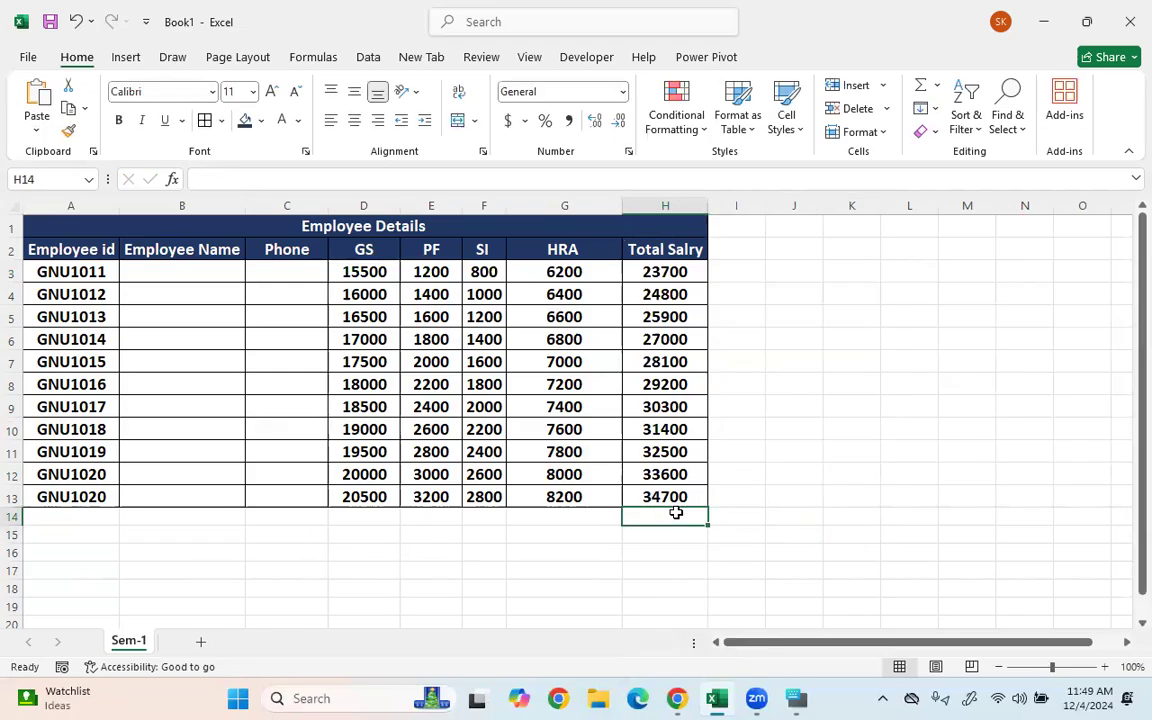
# - Insert a SUM of H3:H13 into H14 from the Home AutoSum menu, then delete it
pyautogui.press('alt')
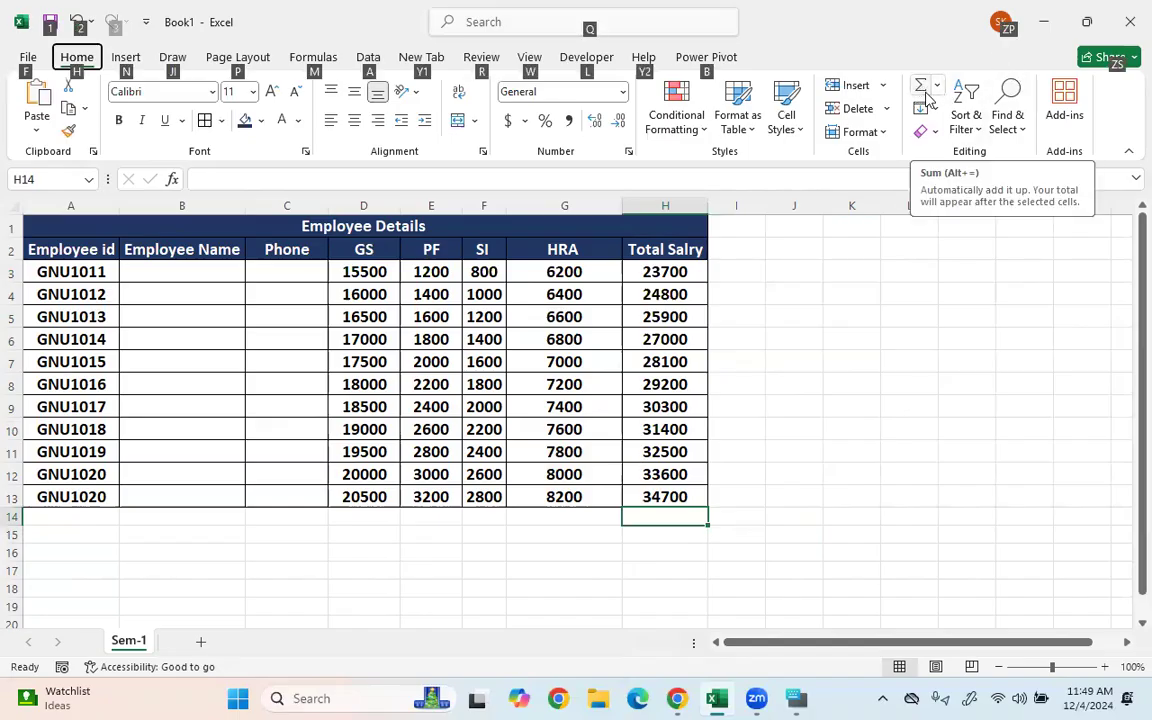
pyautogui.press('h')
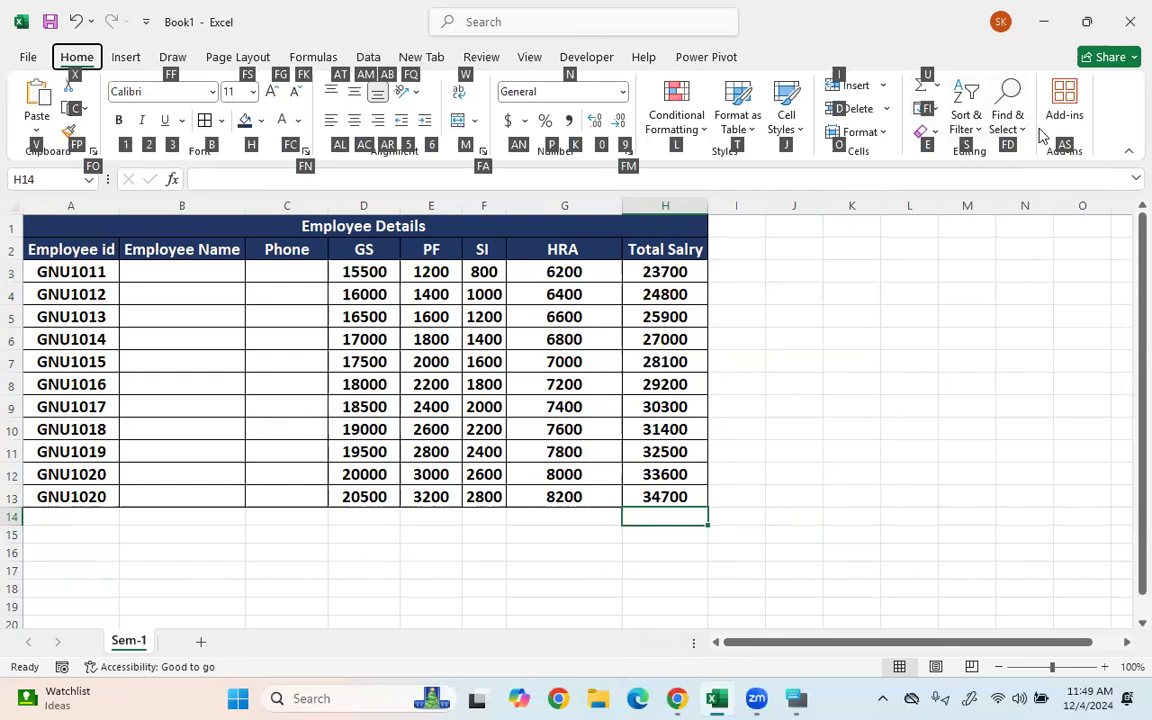
pyautogui.press('u')
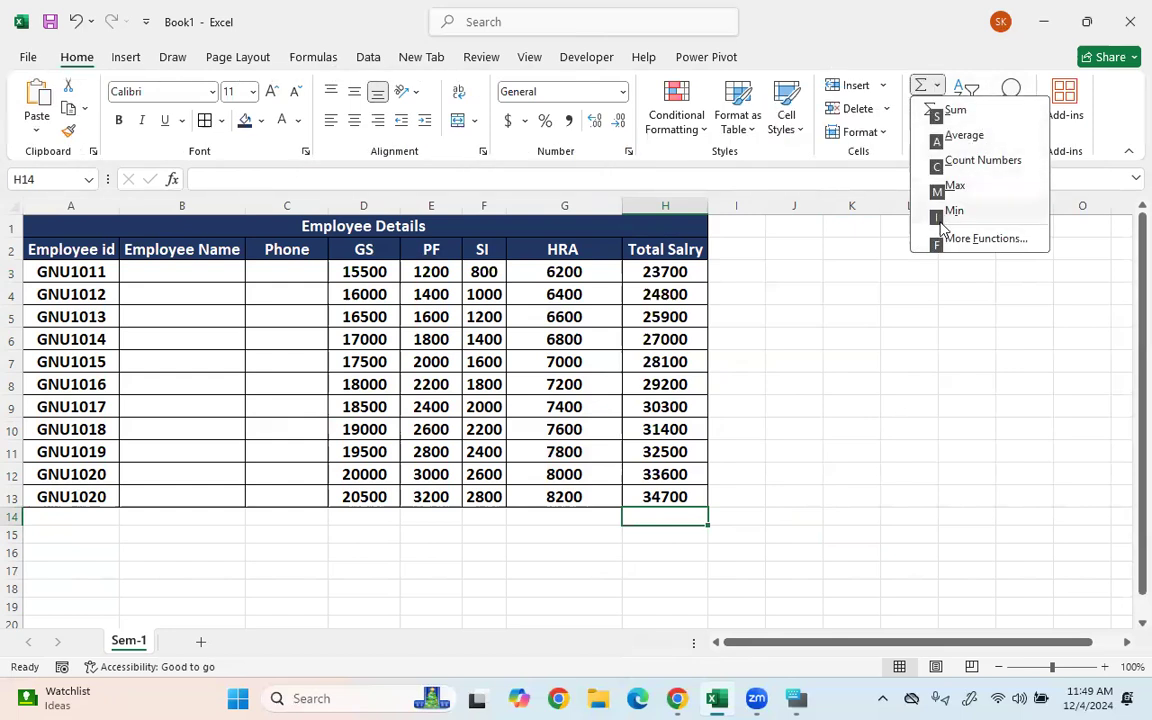
pyautogui.press('s')
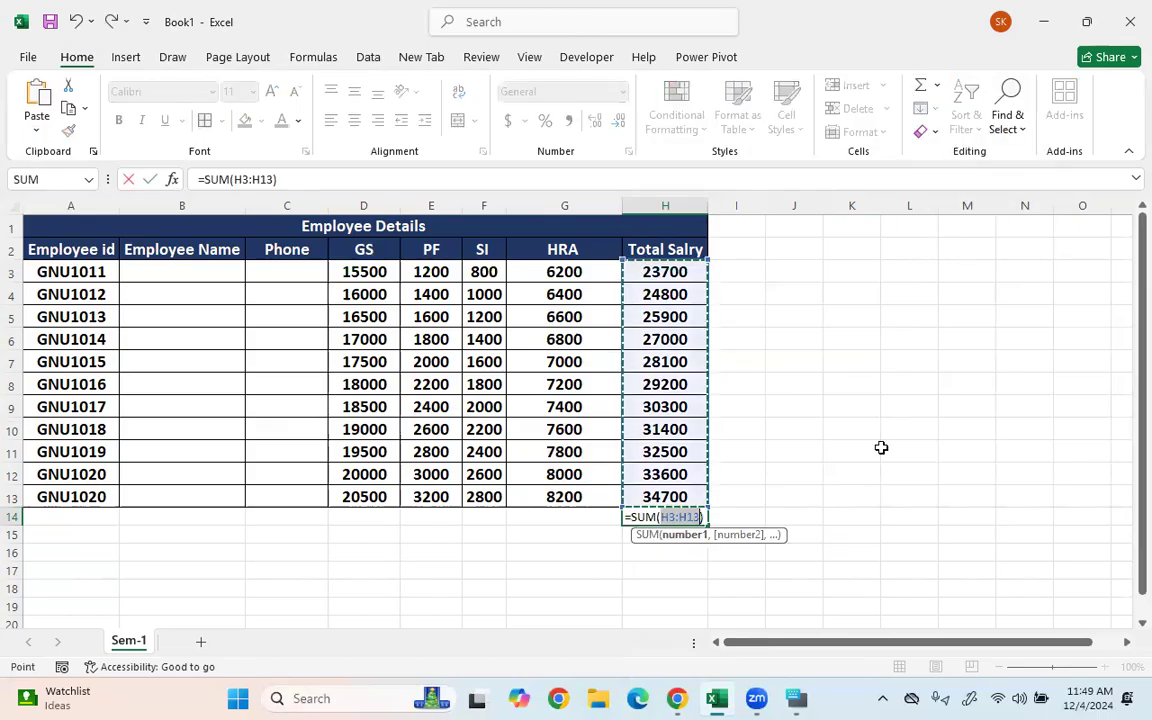
pyautogui.press('Return')
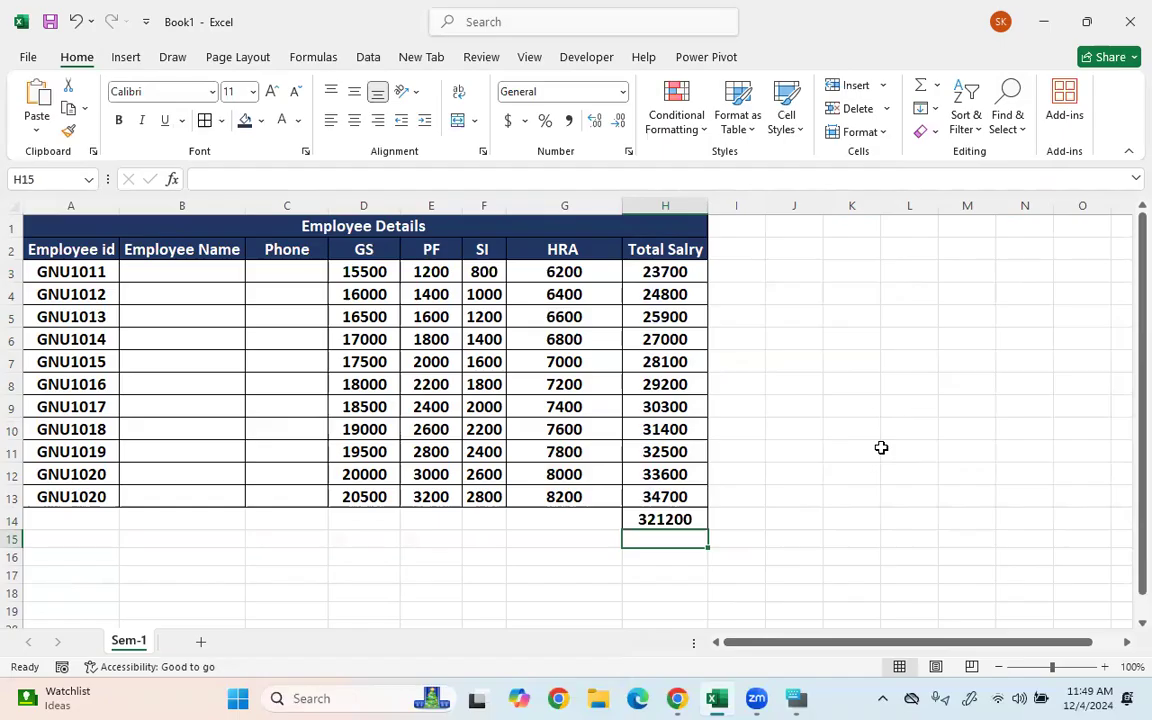
pyautogui.click(663, 516)
pyautogui.press('Delete')
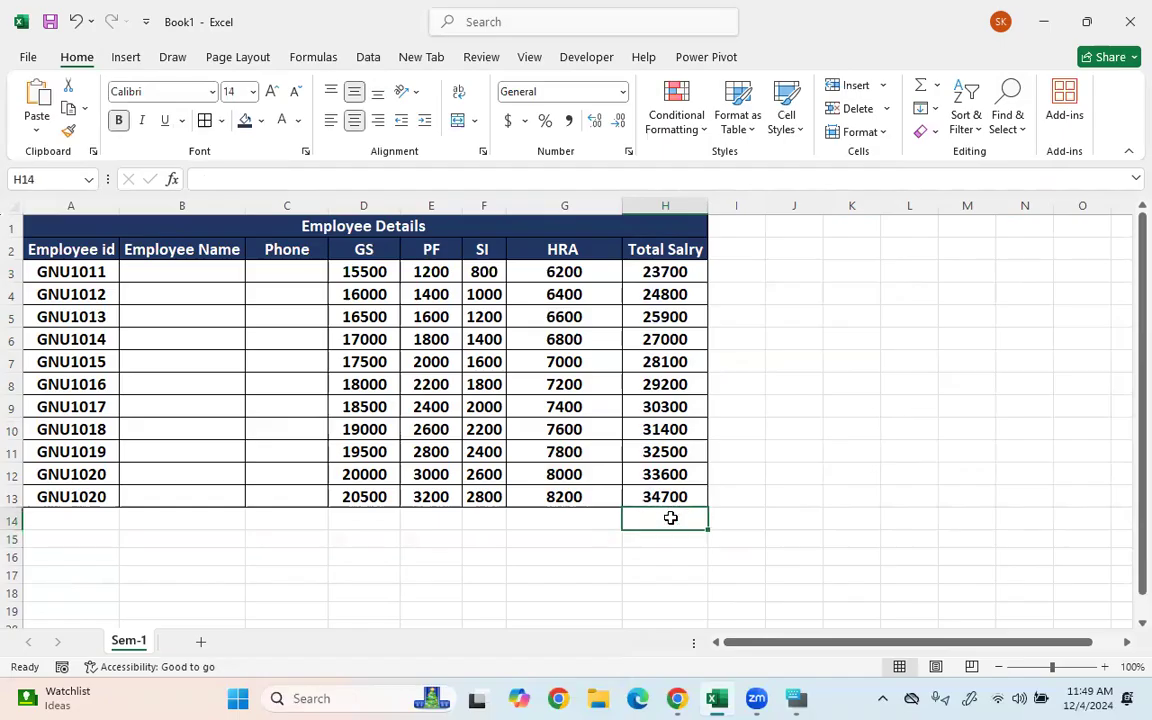
# - Re-enter the grand total =SUM(H3:H13) in H14 with Alt+=, showing 321200
pyautogui.click(851, 520)
pyautogui.click(648, 517)
pyautogui.hotkey('alt', '=')
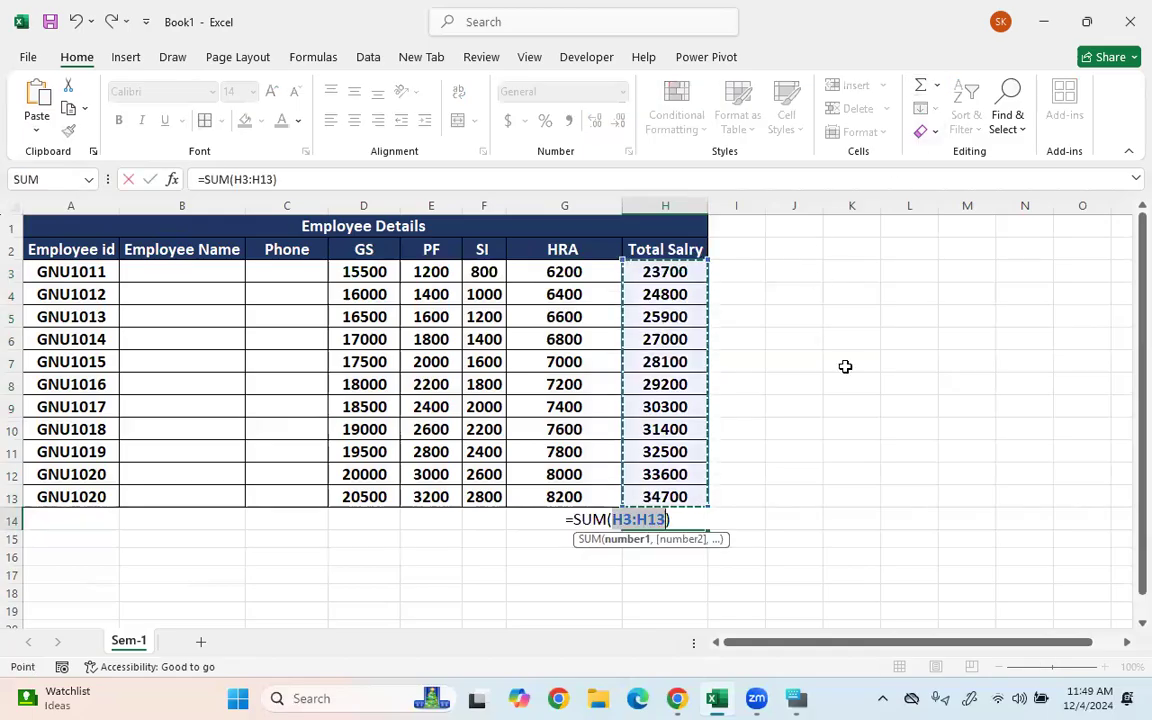
pyautogui.press('Return')
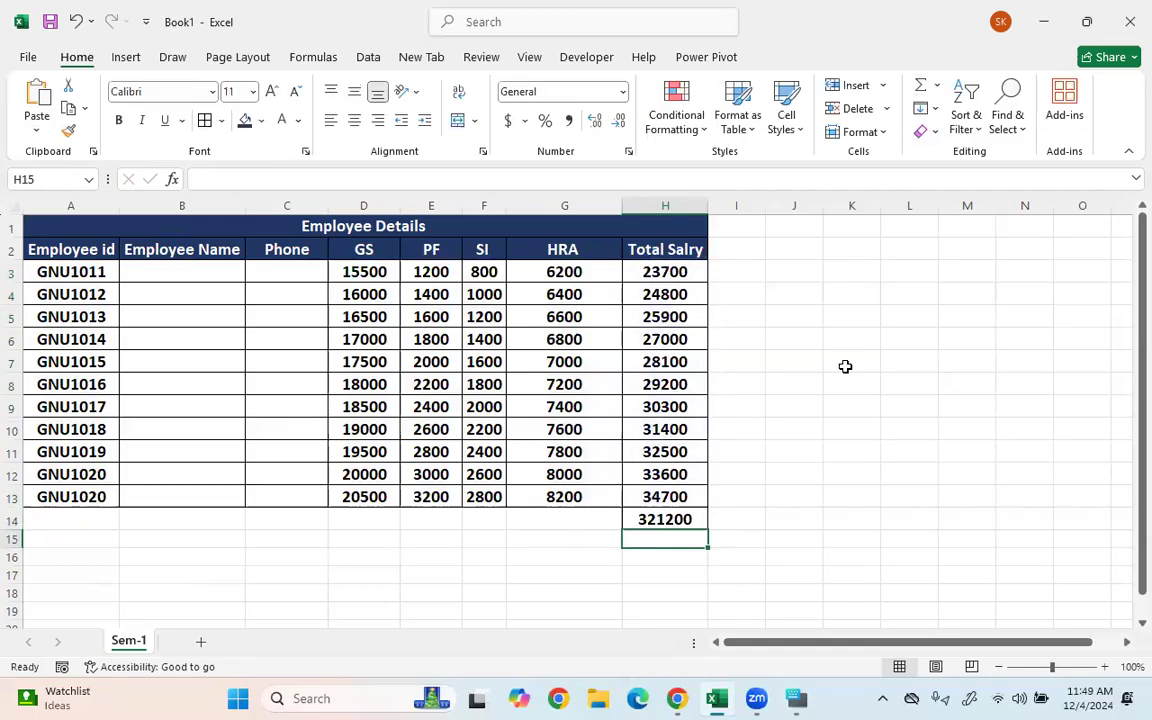
pyautogui.click(570, 520)
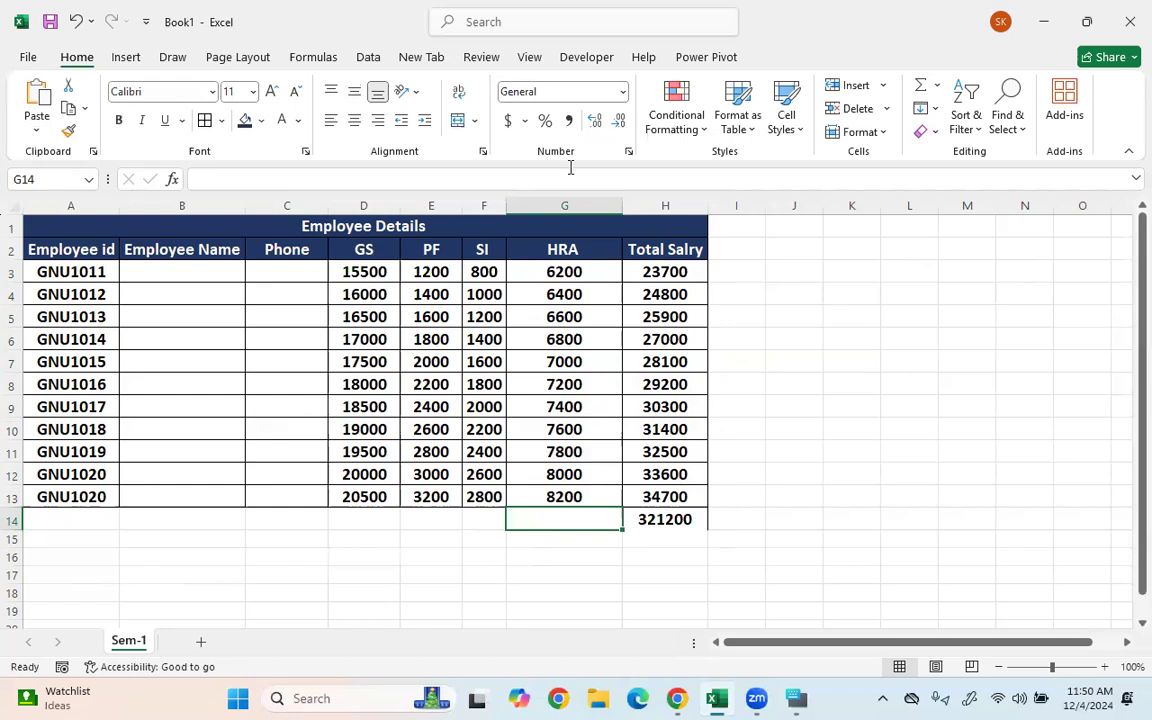
# - Put an AutoSum Average of the HRA column in G14 (7200) and select G14:H14
pyautogui.click(935, 85)
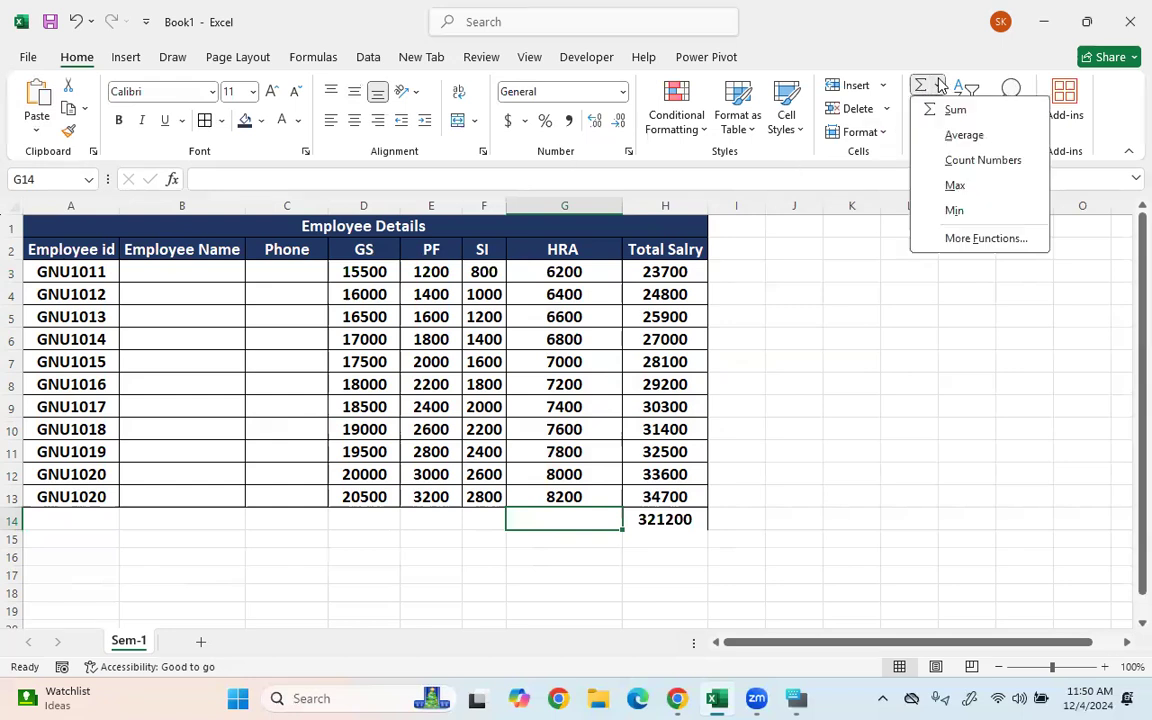
pyautogui.click(941, 135)
pyautogui.press('Return')
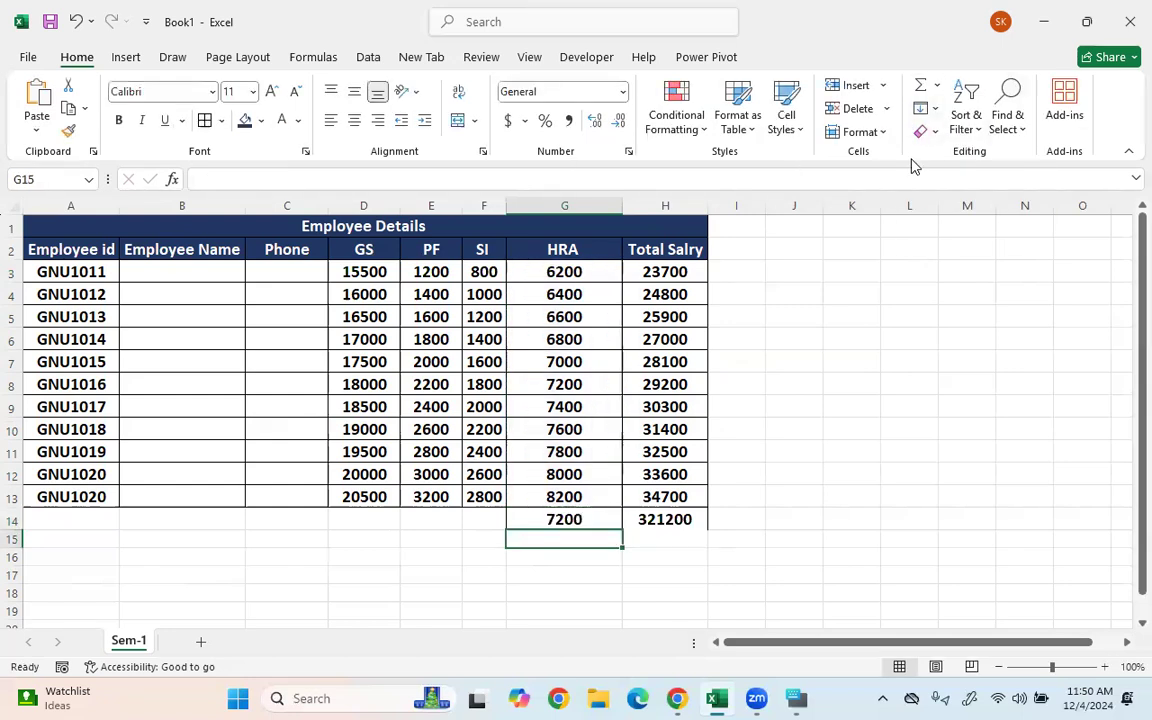
pyautogui.click(866, 314)
pyautogui.click(560, 516)
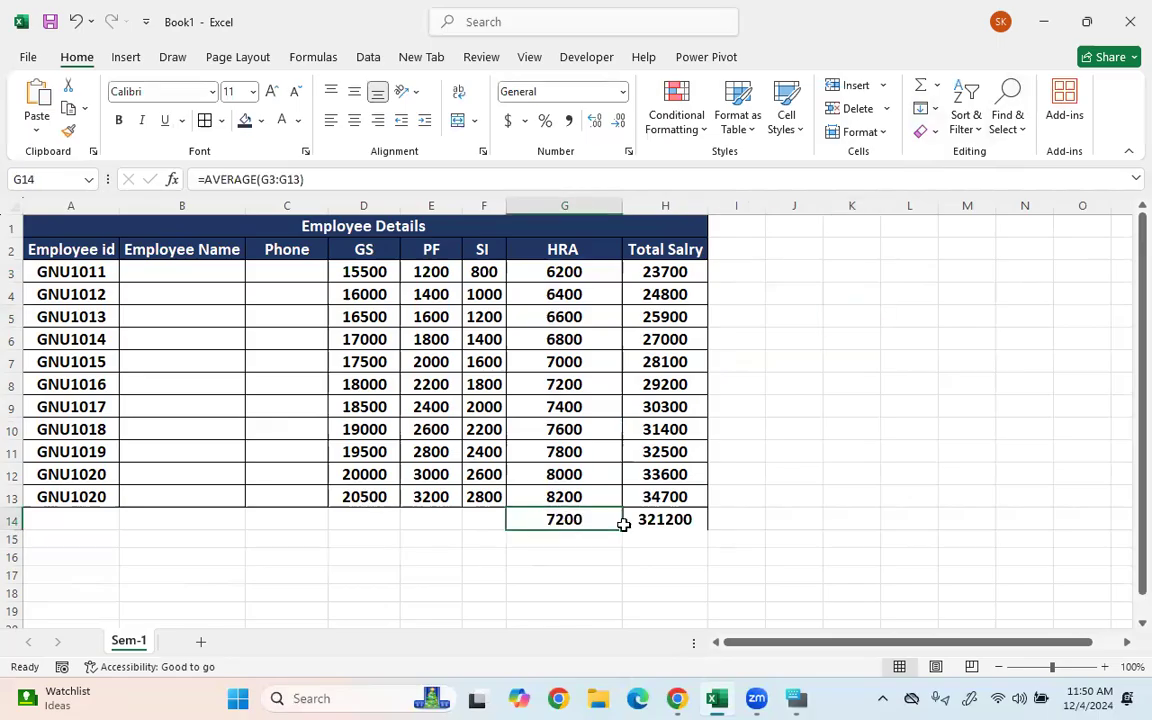
pyautogui.moveTo(623, 524); pyautogui.dragTo(660, 520)
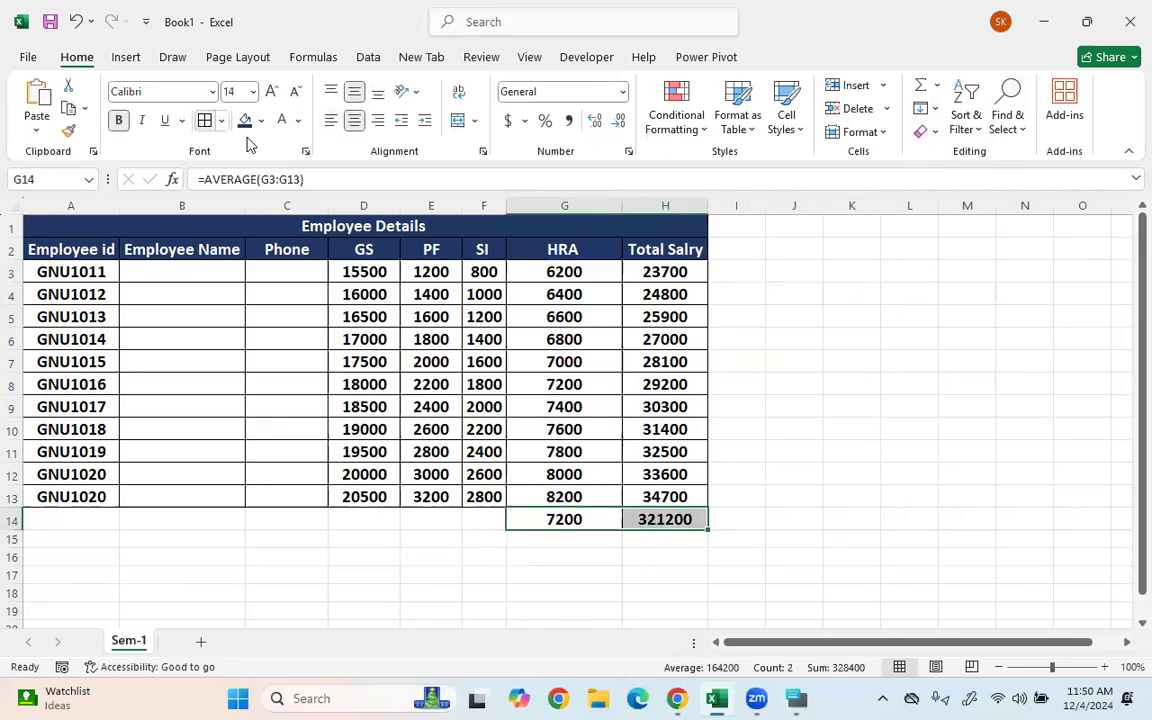
pyautogui.click(733, 295)
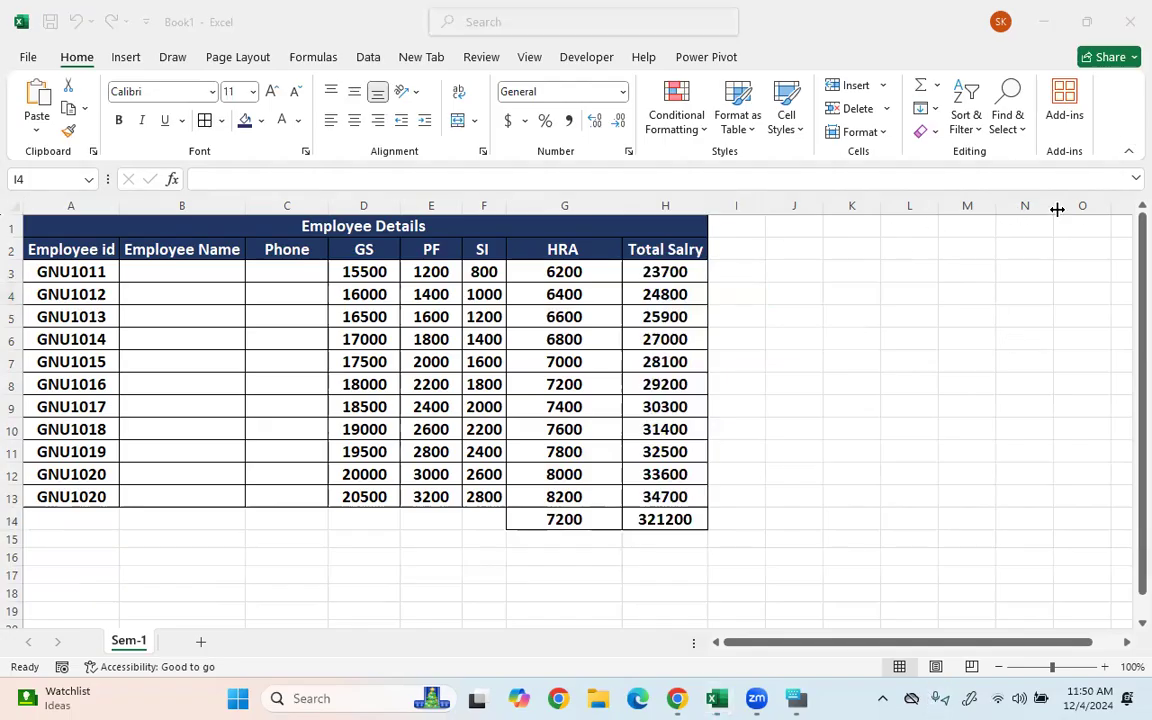
# - Handwrite Profit = (SP − CP)/CP beside the table in red ink
pyautogui.moveTo(637, 295)
pyautogui.mouseDown()
pyautogui.moveTo(765, 257)
pyautogui.moveTo(808, 257)
pyautogui.moveTo(806, 298)
pyautogui.mouseUp()
pyautogui.moveTo(794, 280); pyautogui.dragTo(844, 274)
pyautogui.moveTo(826, 284); pyautogui.dragTo(846, 282)
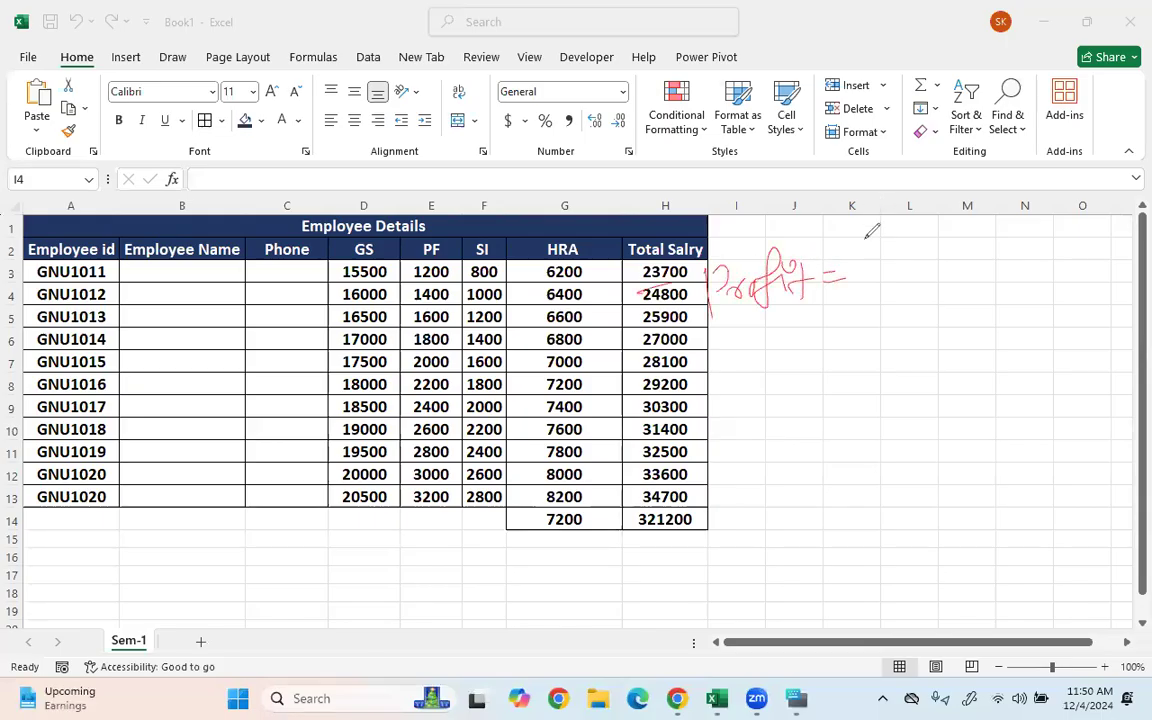
pyautogui.moveTo(876, 234)
pyautogui.mouseDown()
pyautogui.moveTo(858, 260)
pyautogui.moveTo(928, 238)
pyautogui.mouseUp()
pyautogui.moveTo(948, 230)
pyautogui.mouseDown()
pyautogui.moveTo(940, 246)
pyautogui.moveTo(962, 236)
pyautogui.mouseUp()
pyautogui.moveTo(880, 280); pyautogui.dragTo(988, 261)
pyautogui.moveTo(919, 289)
pyautogui.mouseDown()
pyautogui.moveTo(918, 304)
pyautogui.moveTo(934, 296)
pyautogui.mouseUp()
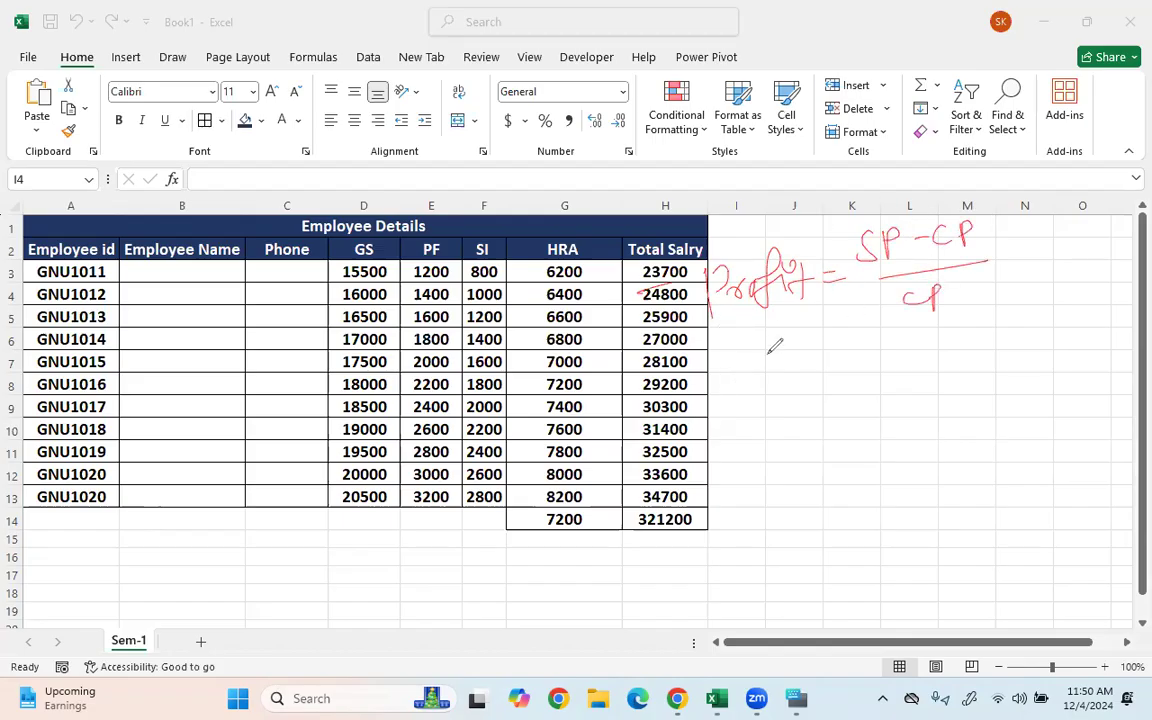
# - Handwrite Loss = (CP − SP)/CP below the profit formula
pyautogui.moveTo(731, 384); pyautogui.dragTo(727, 455)
pyautogui.moveTo(748, 410)
pyautogui.mouseDown()
pyautogui.moveTo(758, 425)
pyautogui.moveTo(808, 407)
pyautogui.mouseUp()
pyautogui.moveTo(797, 419); pyautogui.dragTo(812, 414)
pyautogui.moveTo(842, 361)
pyautogui.mouseDown()
pyautogui.moveTo(833, 364)
pyautogui.moveTo(844, 382)
pyautogui.mouseUp()
pyautogui.moveTo(858, 358)
pyautogui.mouseDown()
pyautogui.moveTo(859, 382)
pyautogui.moveTo(861, 371)
pyautogui.mouseUp()
pyautogui.moveTo(881, 360); pyautogui.dragTo(949, 346)
pyautogui.moveTo(950, 320); pyautogui.dragTo(952, 334)
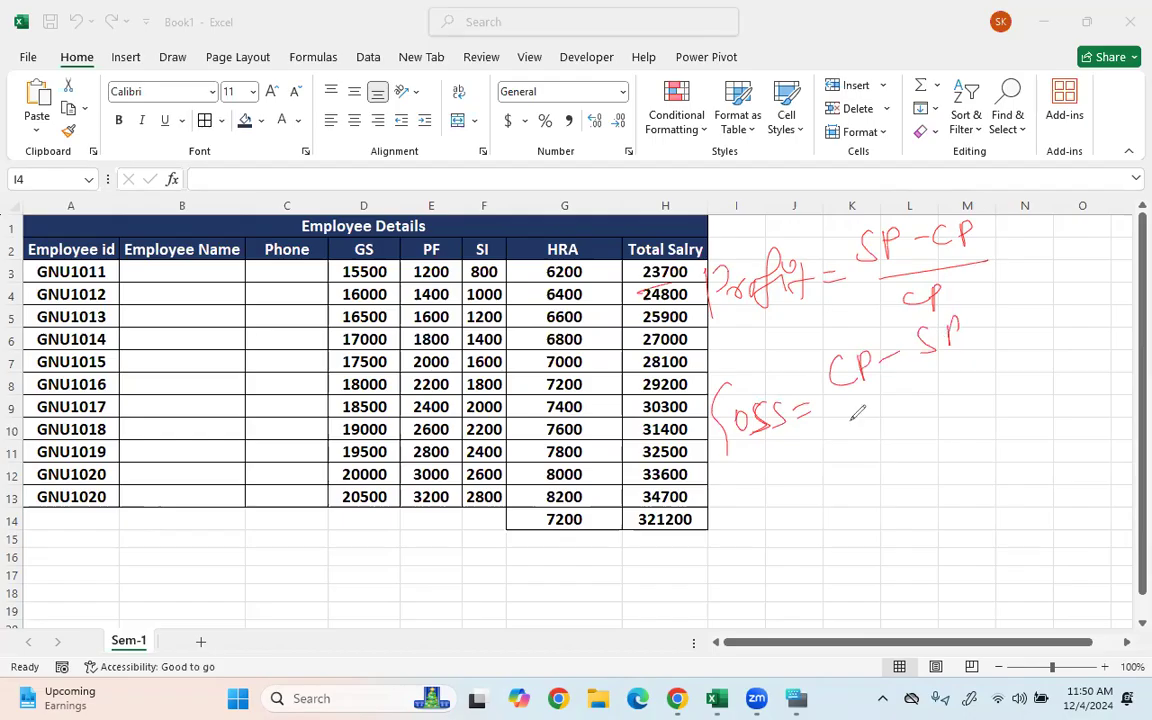
pyautogui.moveTo(848, 420); pyautogui.dragTo(996, 370)
pyautogui.moveTo(917, 414)
pyautogui.mouseDown()
pyautogui.moveTo(912, 434)
pyautogui.moveTo(936, 432)
pyautogui.mouseUp()
pyautogui.moveTo(937, 404); pyautogui.dragTo(940, 420)
# - Add check marks, a pointer line and +ve/-ve notes beside both formulas
pyautogui.moveTo(806, 516); pyautogui.dragTo(842, 503)
pyautogui.moveTo(769, 336)
pyautogui.mouseDown()
pyautogui.moveTo(784, 354)
pyautogui.moveTo(808, 336)
pyautogui.mouseUp()
pyautogui.moveTo(1002, 288); pyautogui.dragTo(1018, 284)
pyautogui.moveTo(1010, 276); pyautogui.dragTo(1010, 296)
pyautogui.moveTo(1021, 274)
pyautogui.mouseDown()
pyautogui.moveTo(1053, 276)
pyautogui.moveTo(1022, 247)
pyautogui.mouseUp()
pyautogui.moveTo(1026, 240)
pyautogui.mouseDown()
pyautogui.moveTo(1056, 243)
pyautogui.moveTo(1036, 230)
pyautogui.mouseUp()
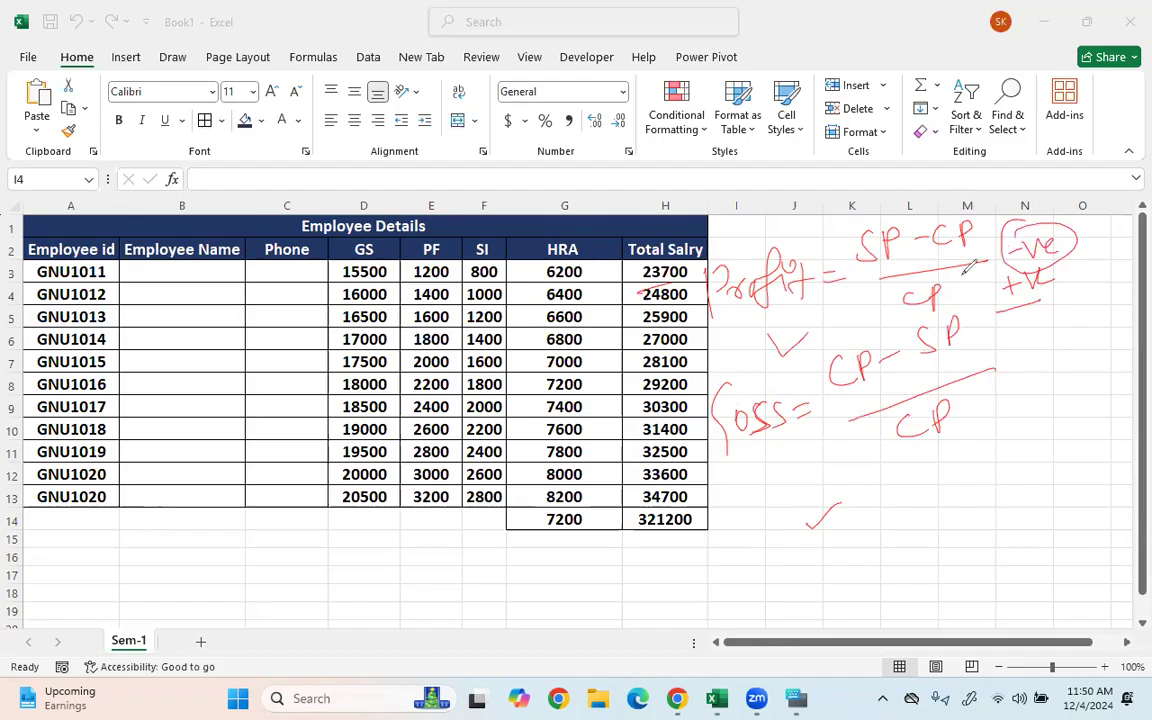
pyautogui.moveTo(802, 462)
pyautogui.mouseDown()
pyautogui.moveTo(907, 492)
pyautogui.moveTo(936, 487)
pyautogui.moveTo(927, 498)
pyautogui.mouseUp()
pyautogui.moveTo(985, 470); pyautogui.dragTo(1003, 460)
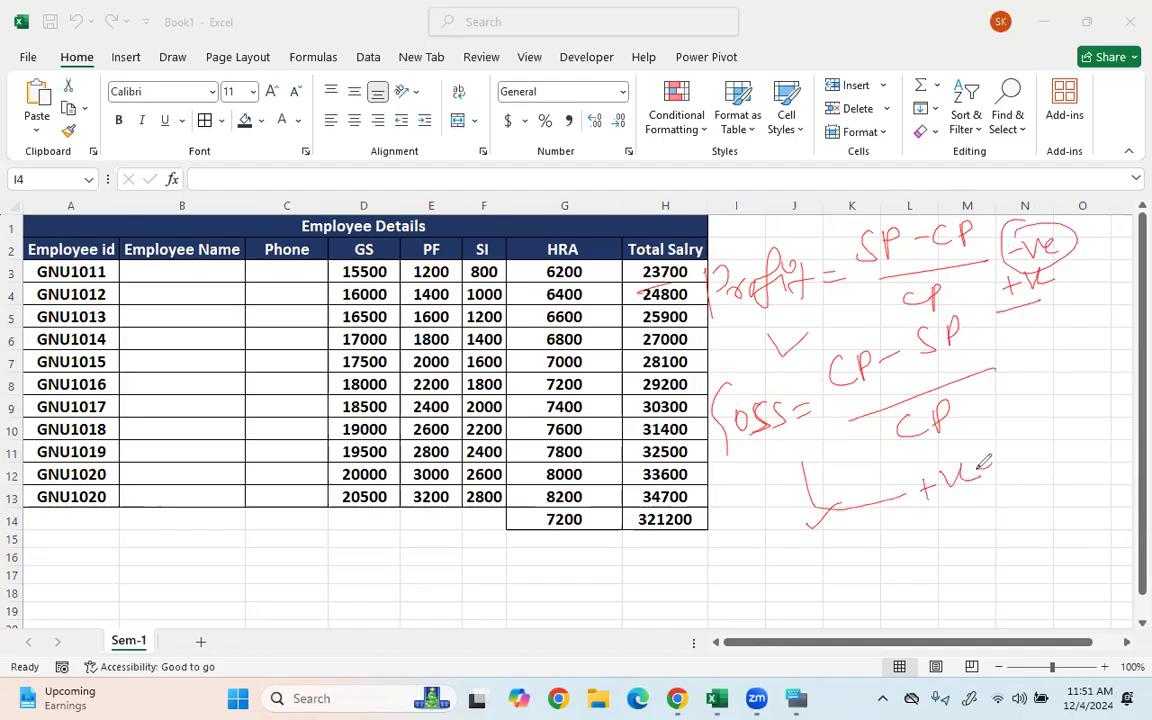
pyautogui.moveTo(946, 538); pyautogui.dragTo(961, 535)
pyautogui.moveTo(966, 518); pyautogui.dragTo(1029, 522)
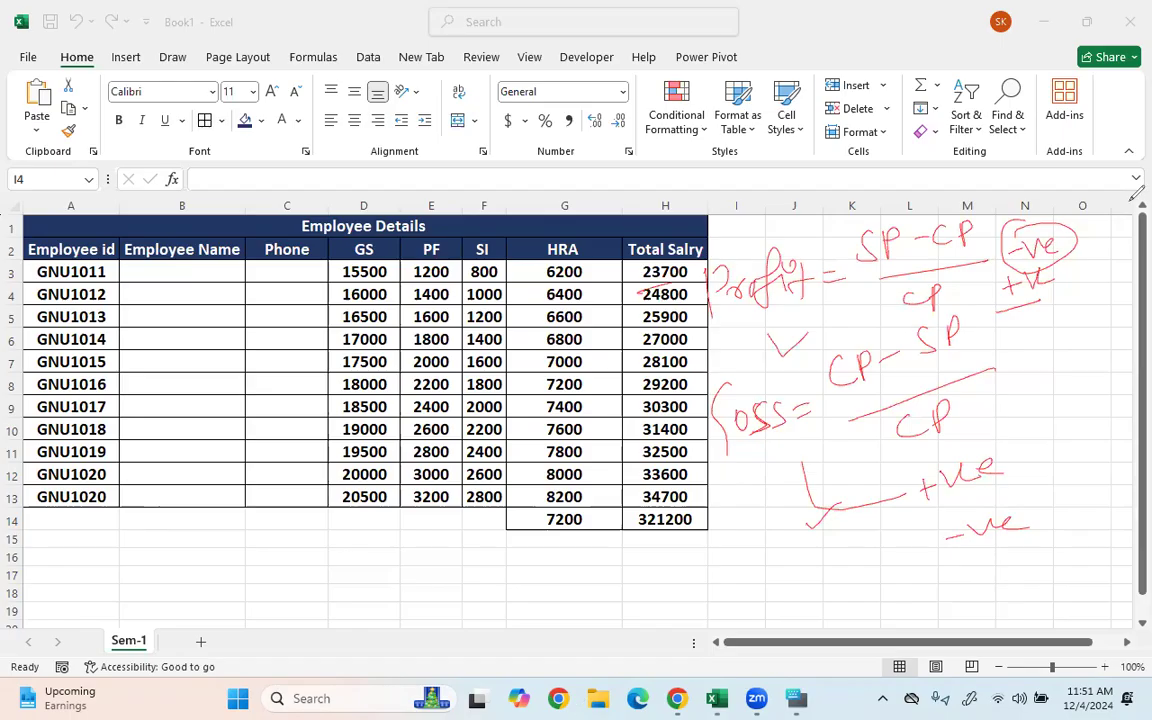
# - Unlock Local Disk (E:) in File Explorer with its BitLocker password
pyautogui.click(598, 698)
pyautogui.click(88, 560)
pyautogui.write('1111')
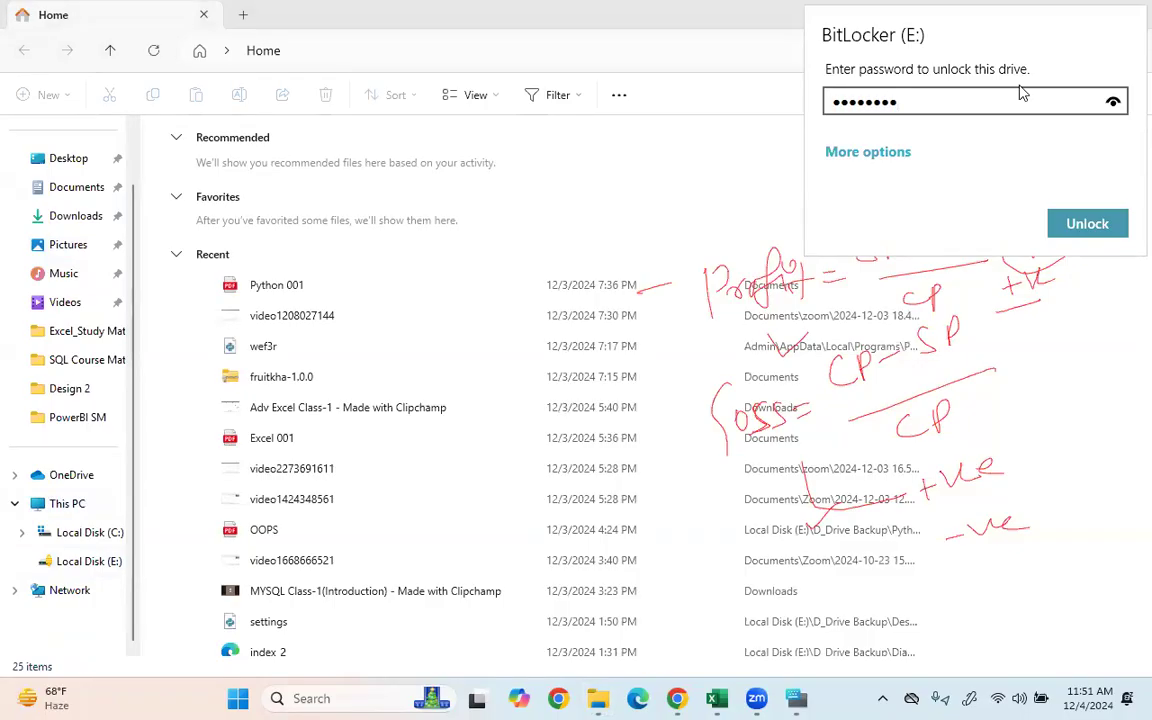
pyautogui.press('Return')
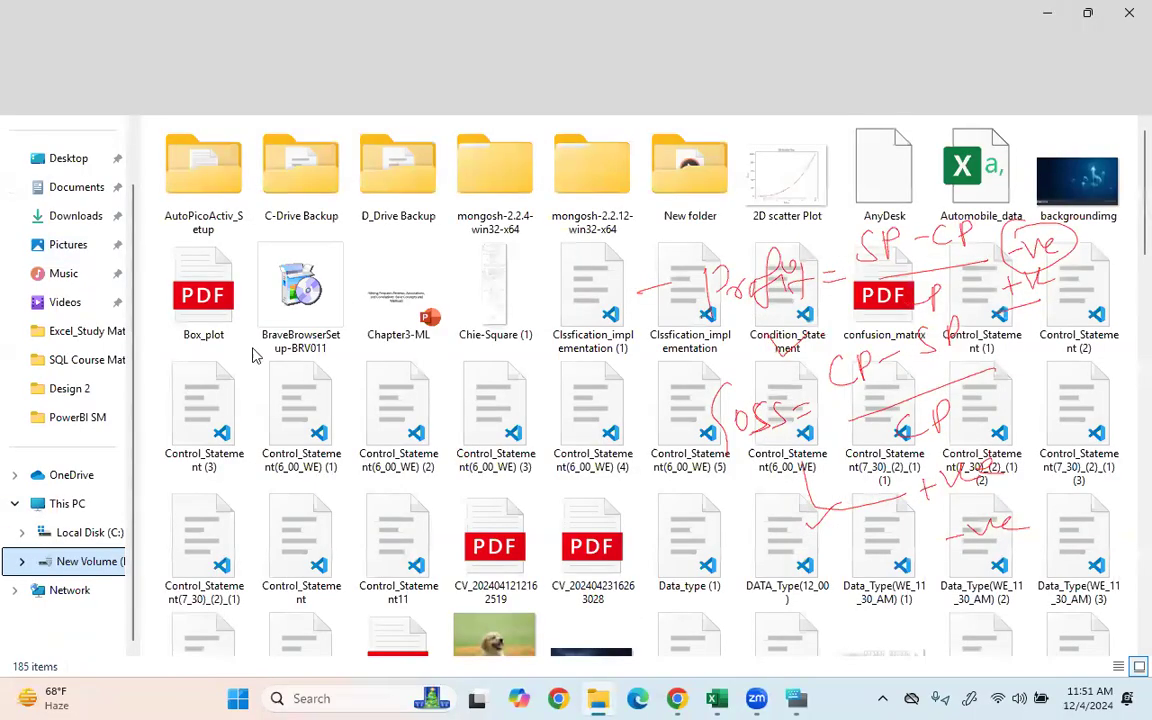
# - Open D_Drive Backup > Excel_Study Material and browse its 68 items
pyautogui.doubleClick(401, 185)
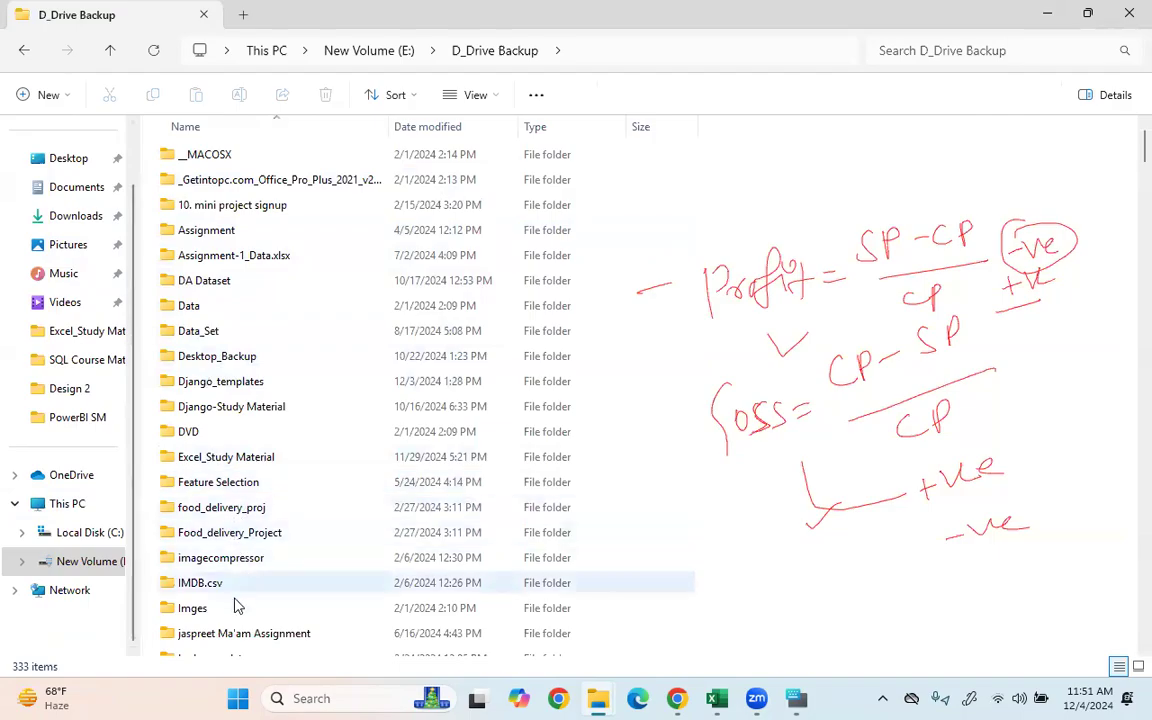
pyautogui.click(268, 457)
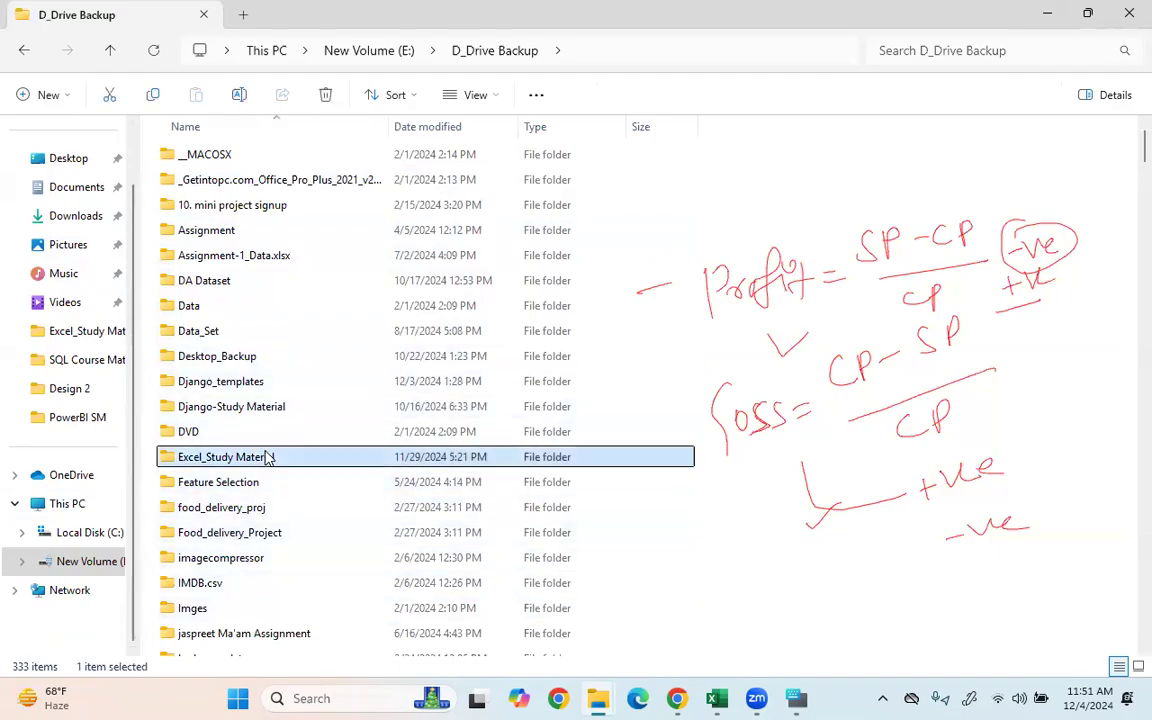
pyautogui.doubleClick(268, 457)
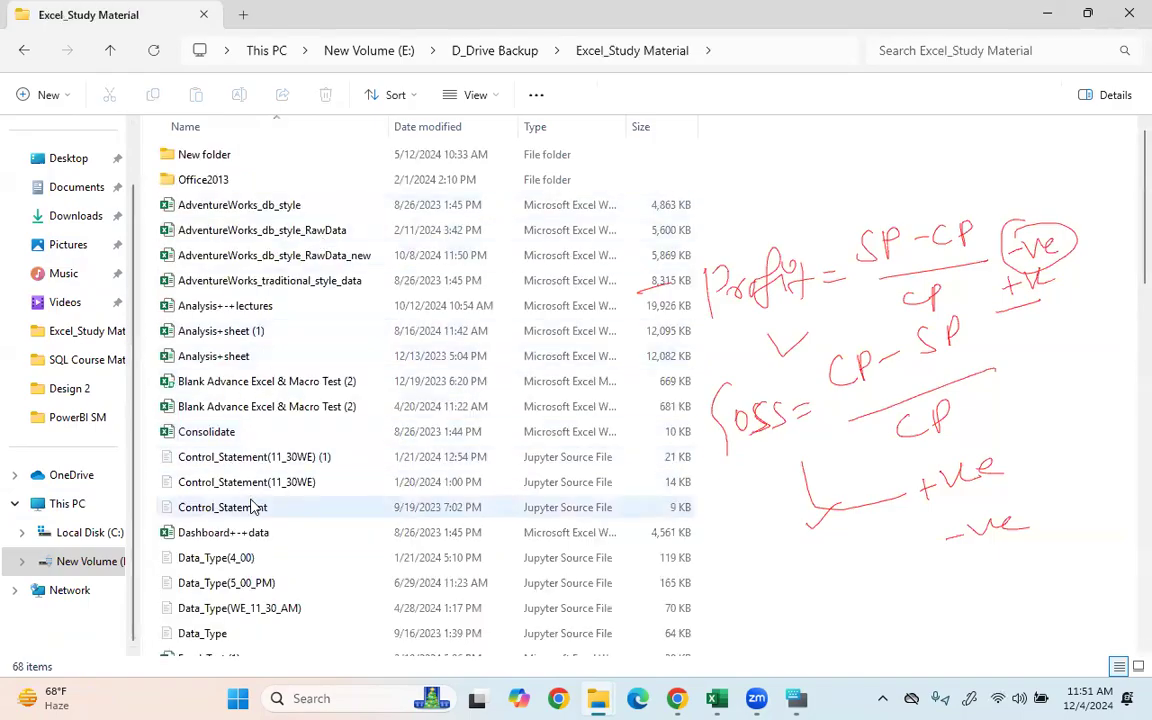
pyautogui.scroll(-3, 266, 372)
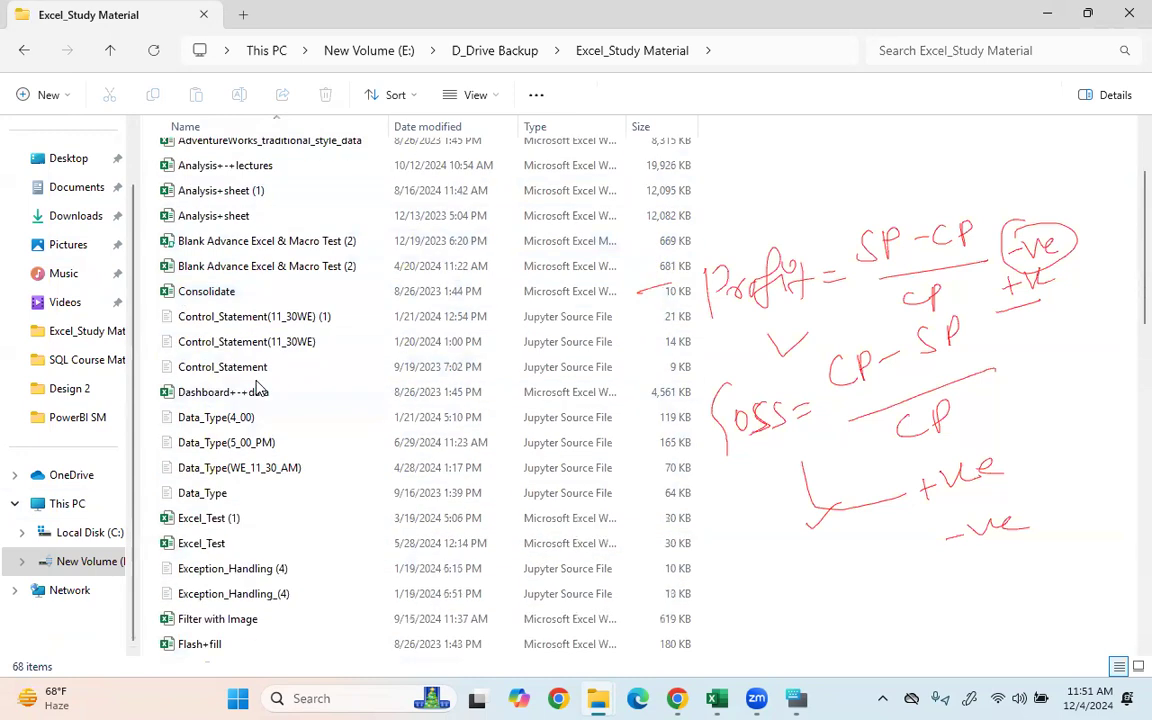
pyautogui.scroll(3, 258, 390)
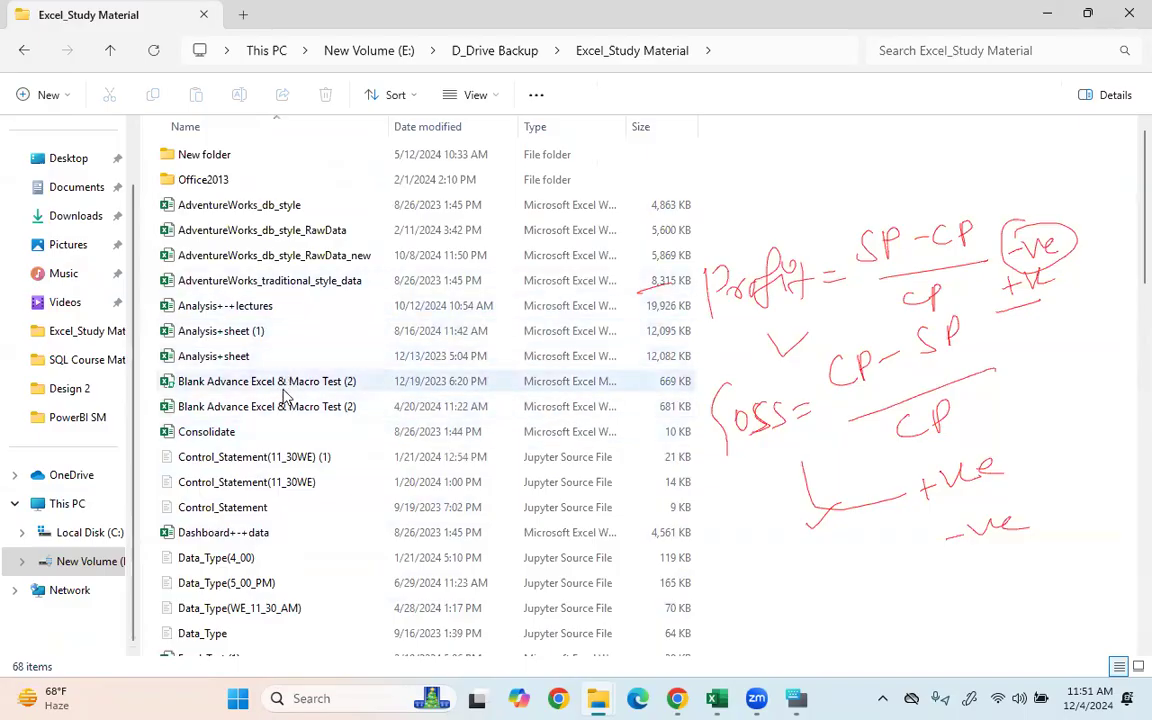
pyautogui.scroll(-10, 257, 557)
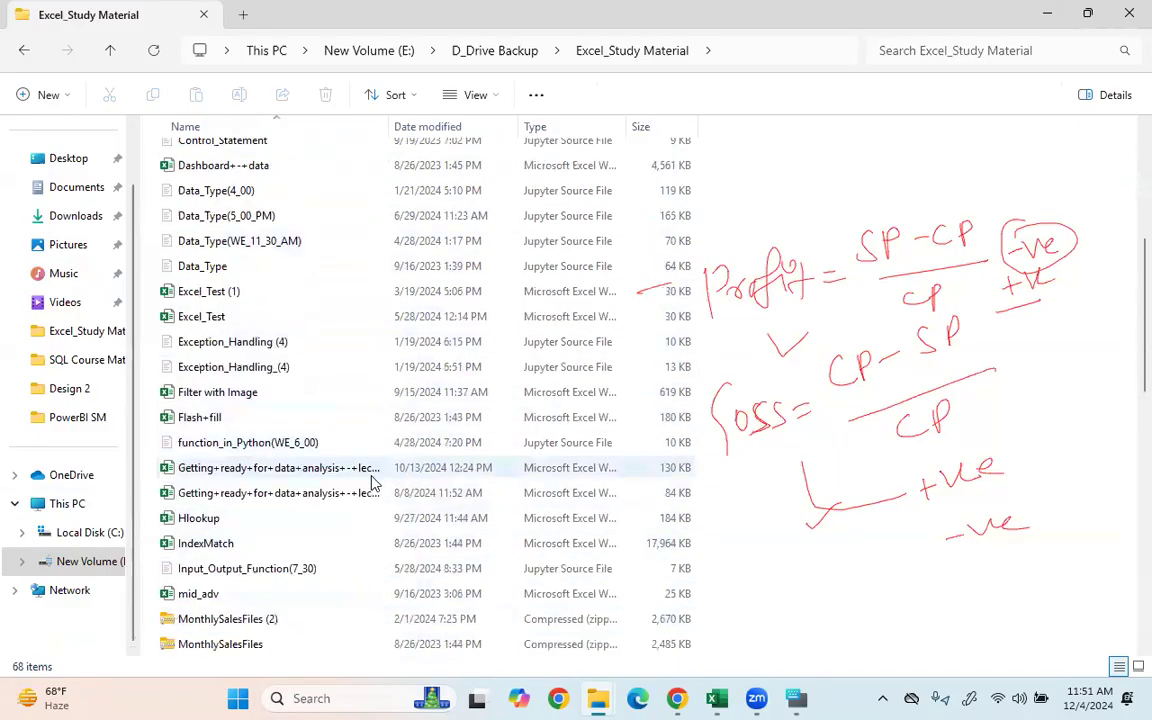
pyautogui.scroll(-5, 388, 455)
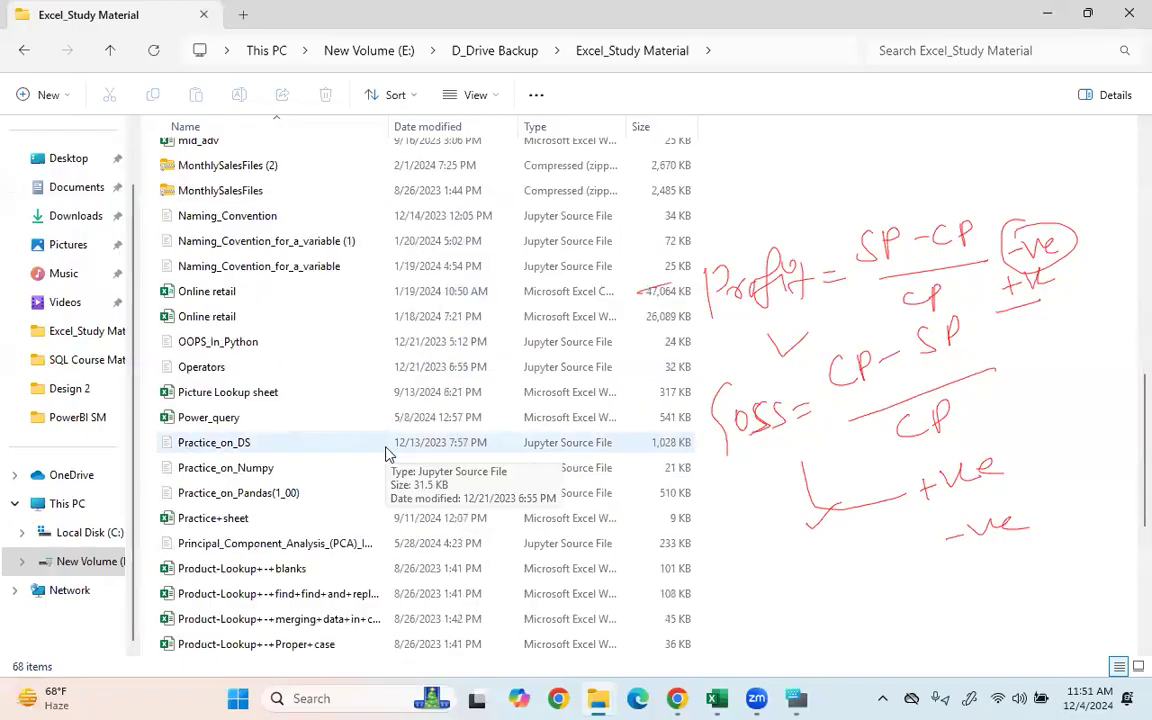